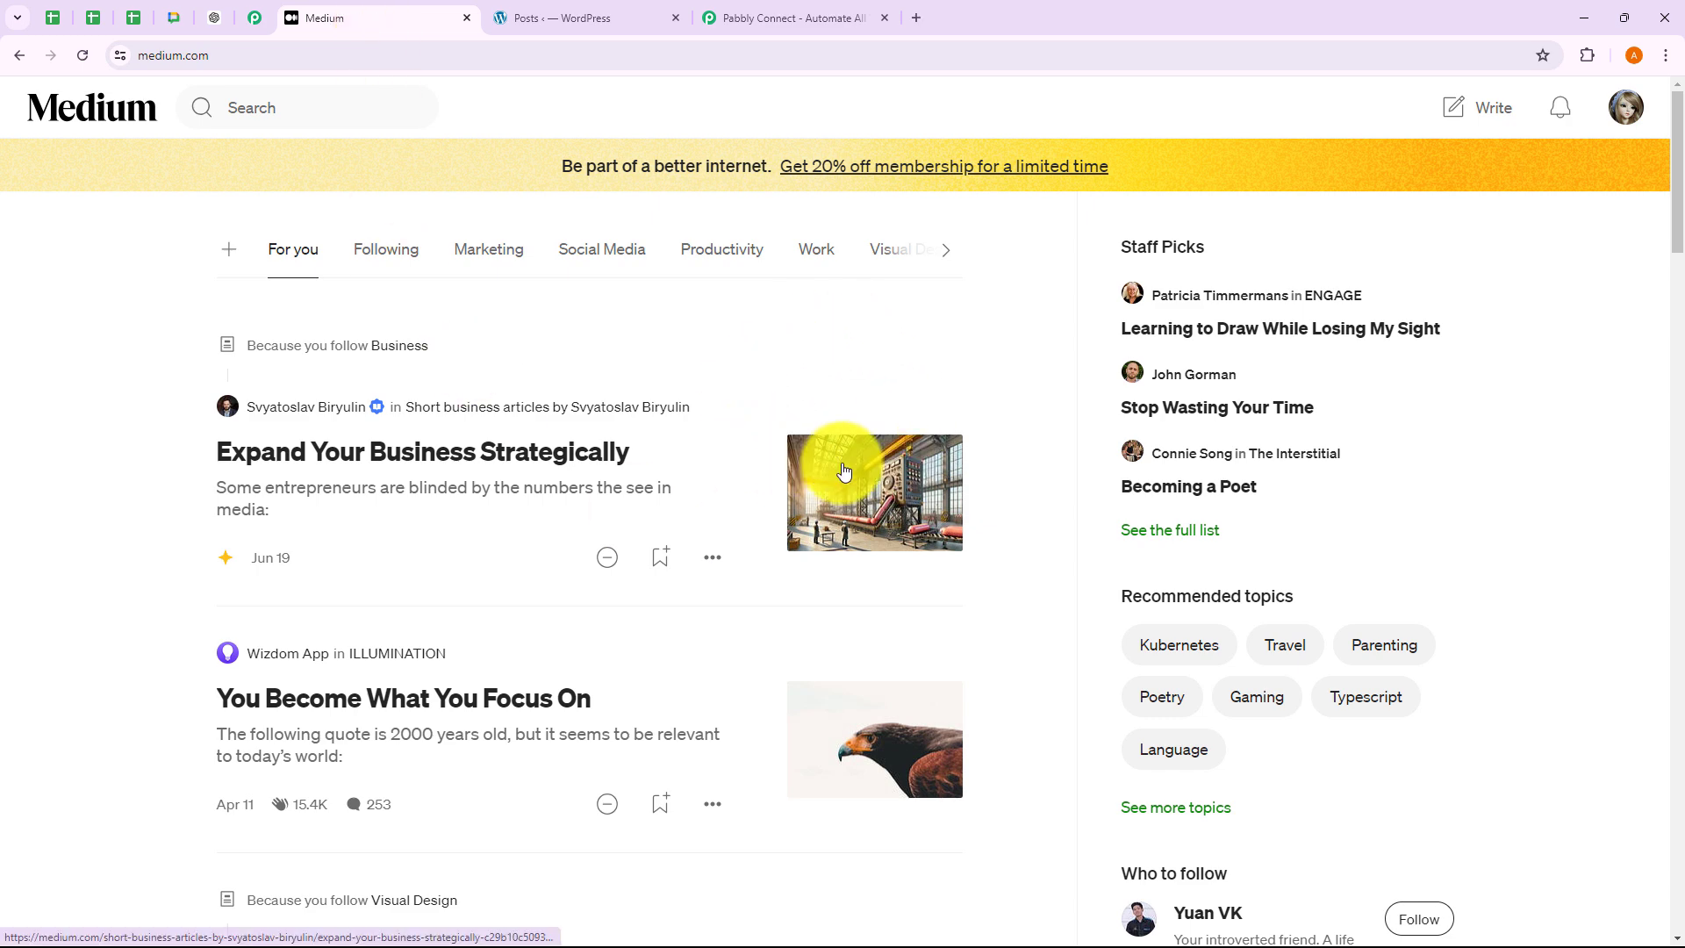
Switch to the Pabbly Connect website, sign in to the account and open the Pabbly Connect dashboard.
click(746, 30)
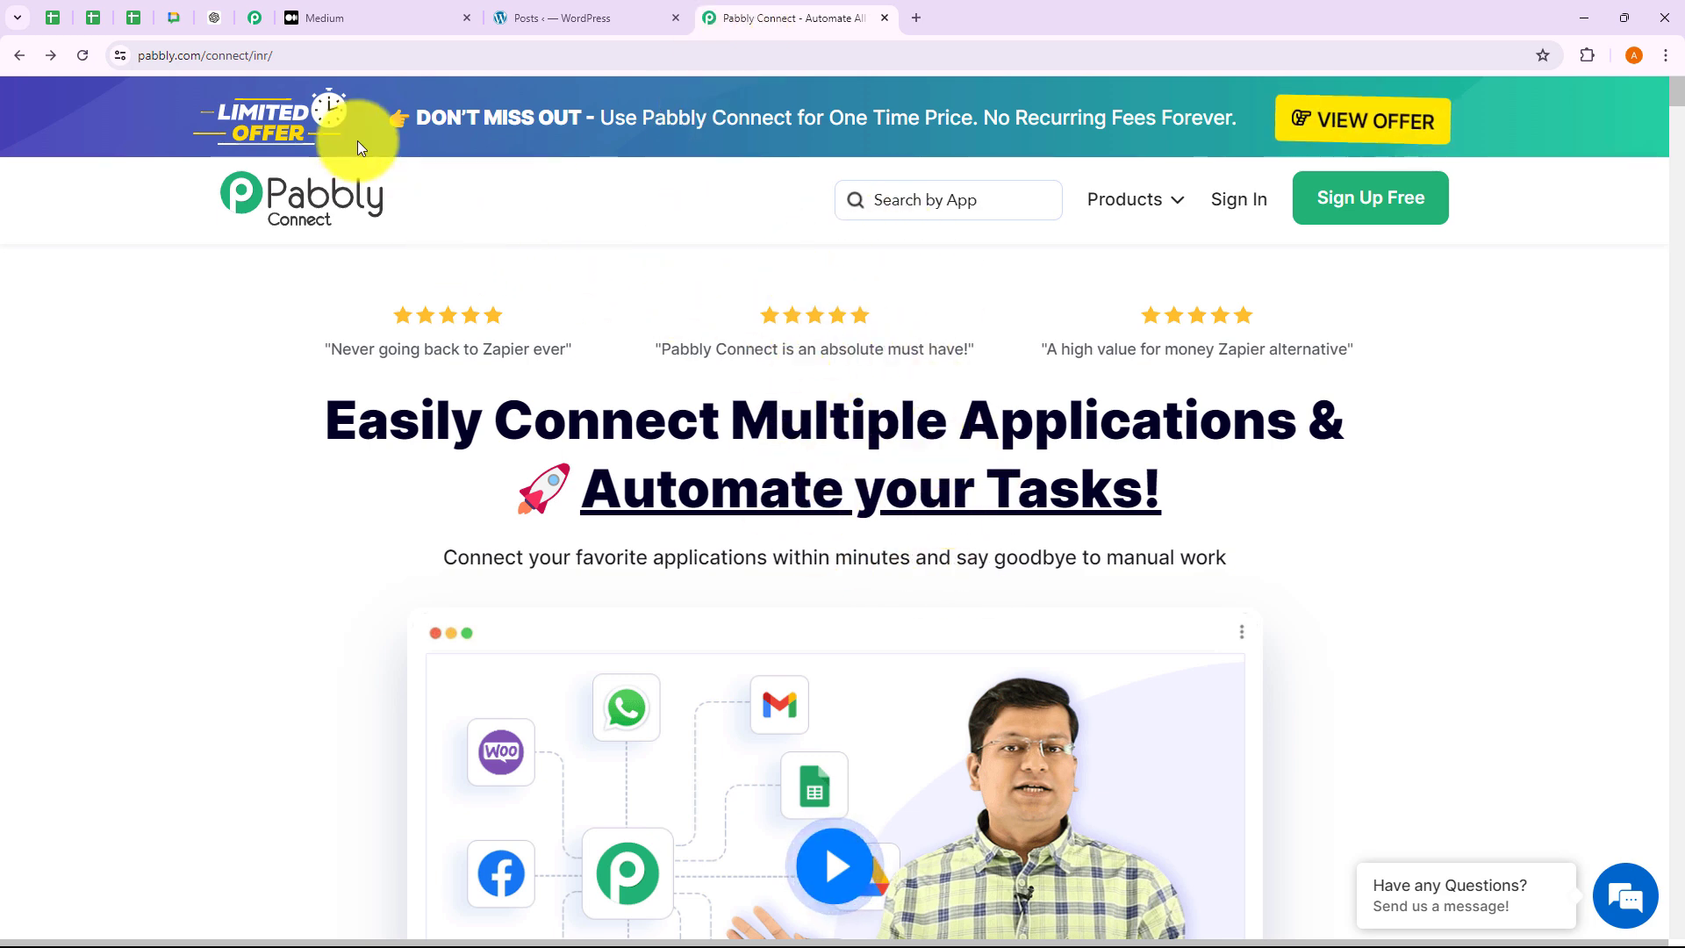
click(264, 55)
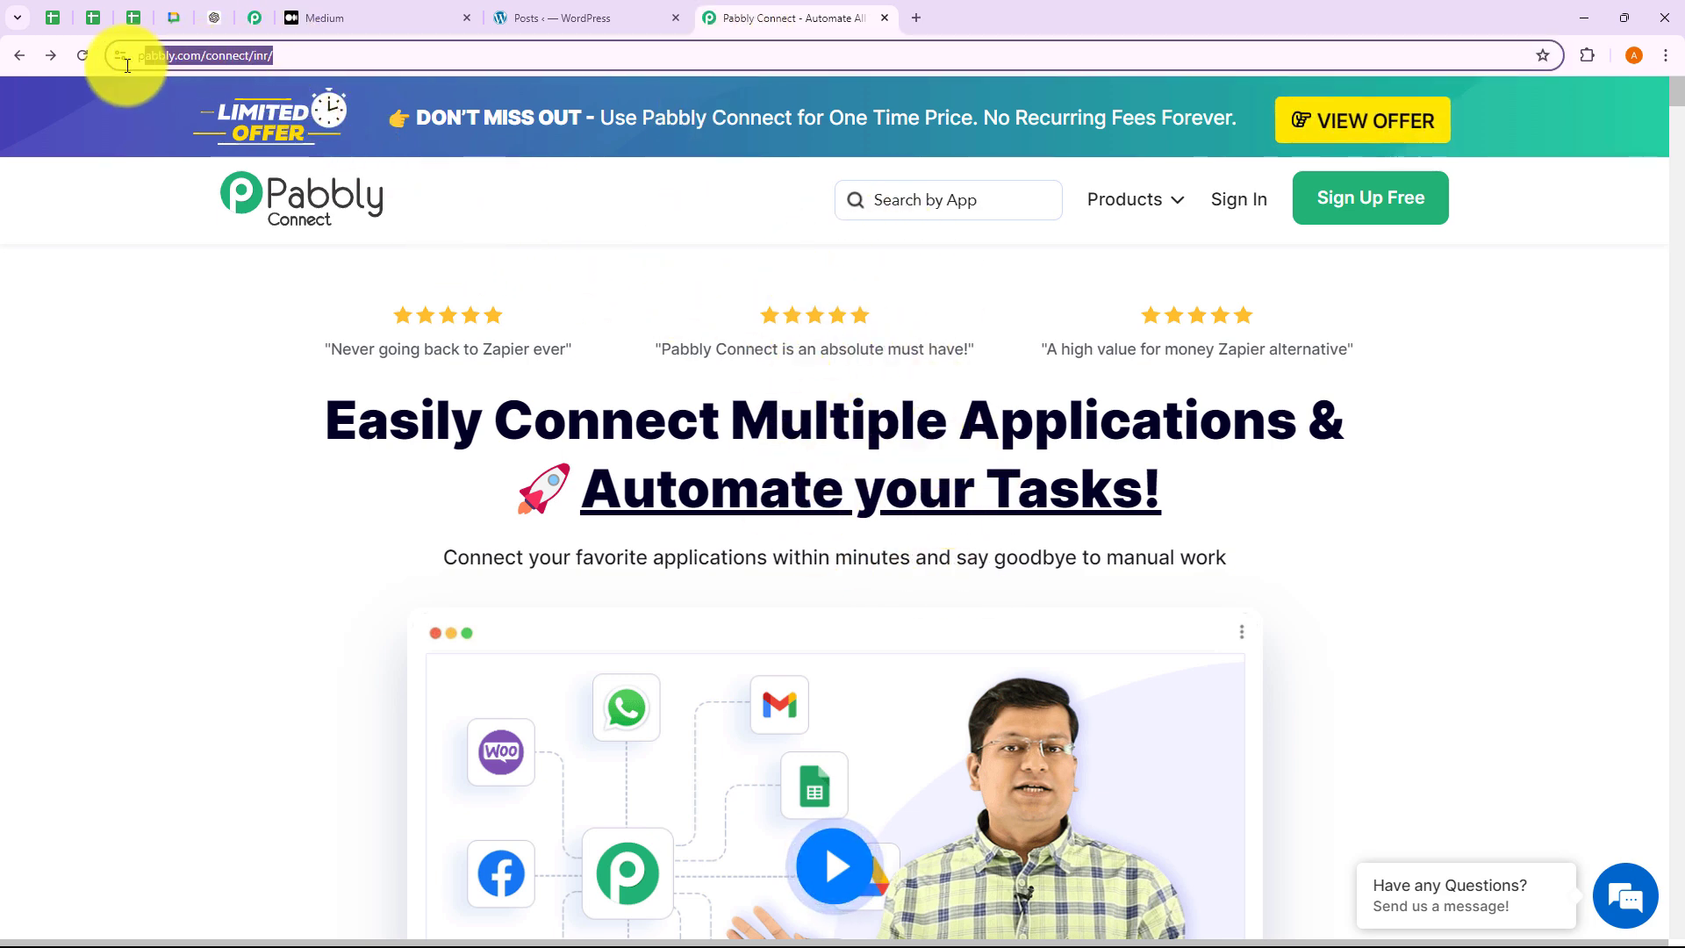
click(661, 197)
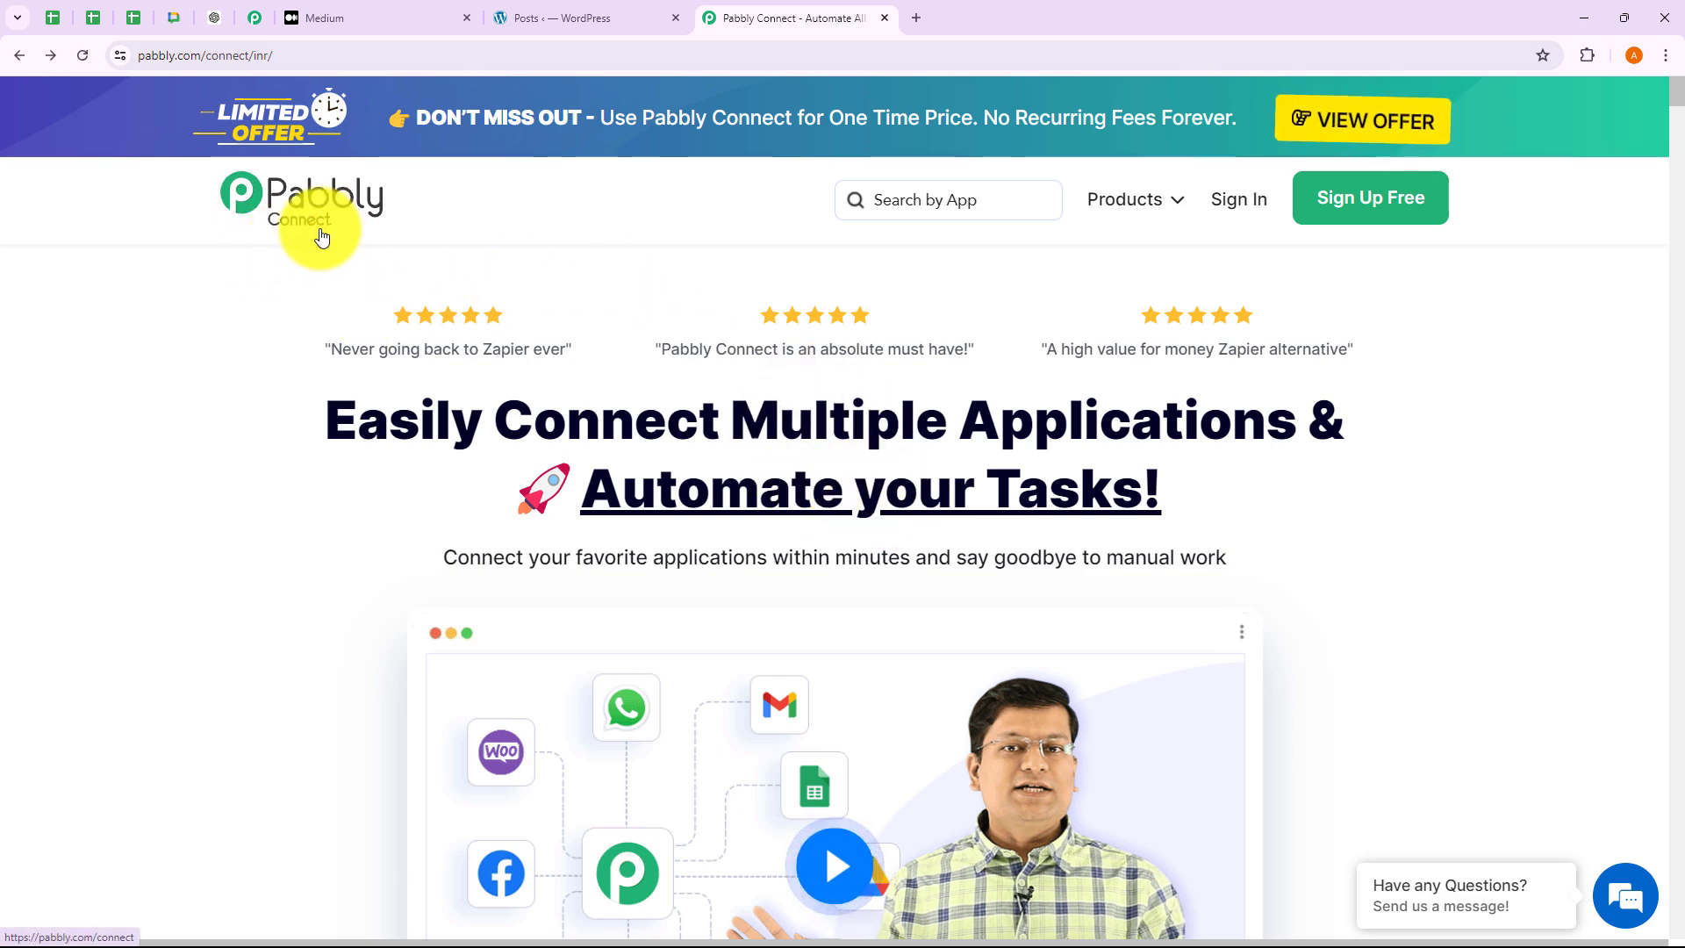
click(1239, 200)
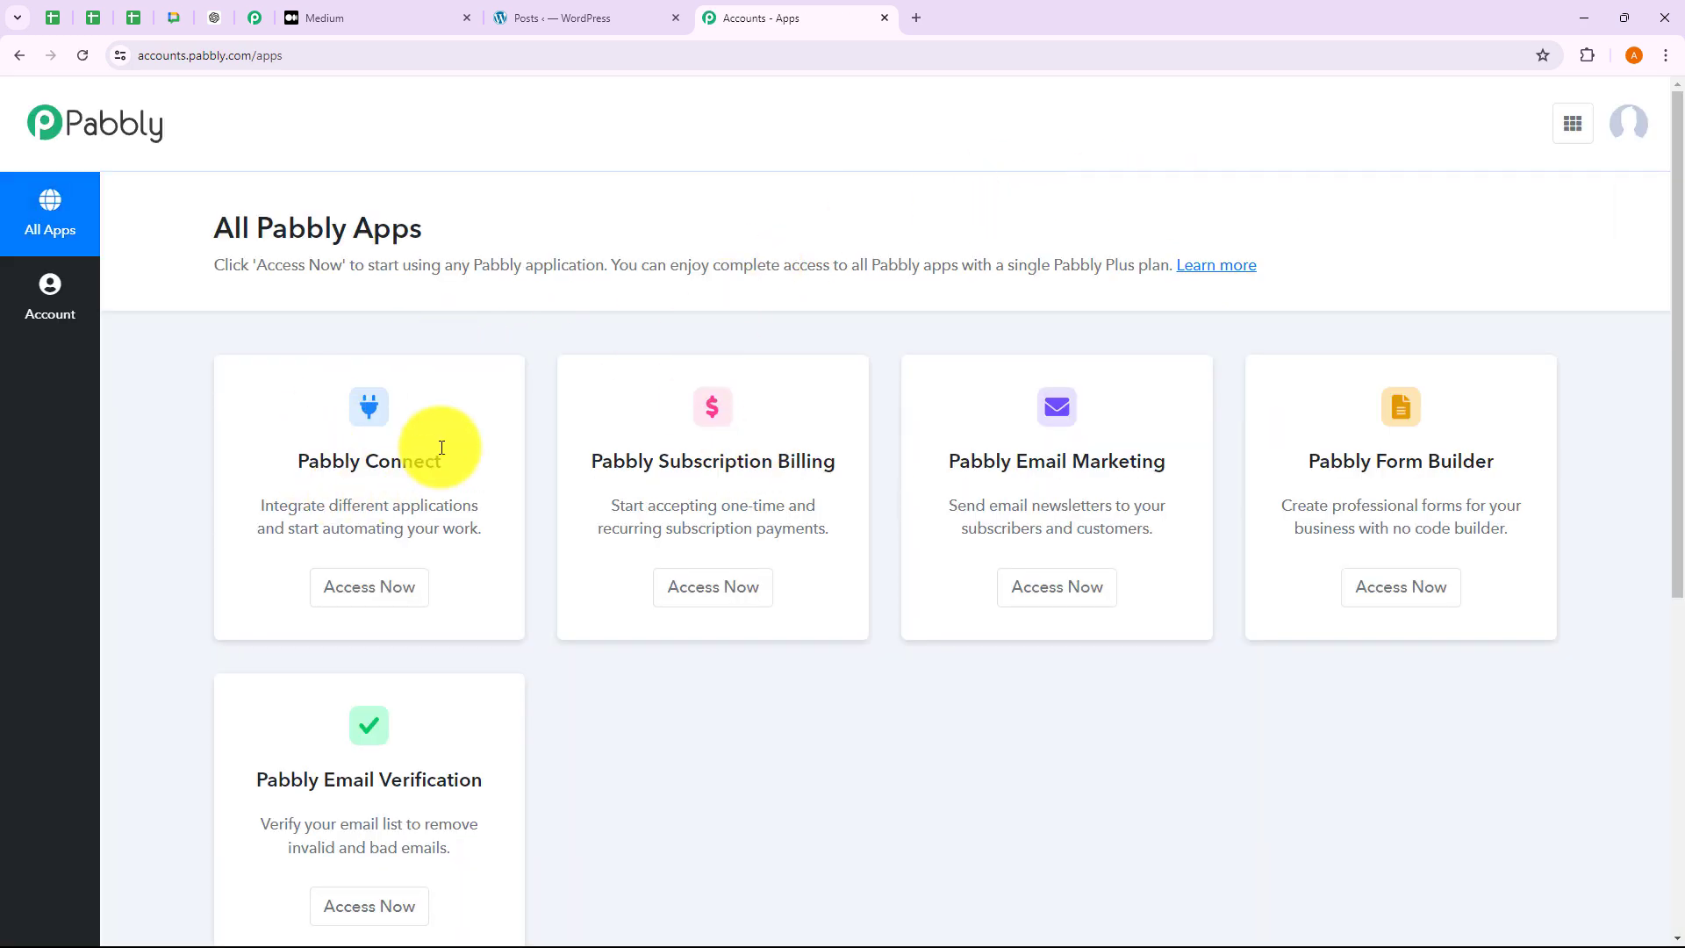
click(367, 605)
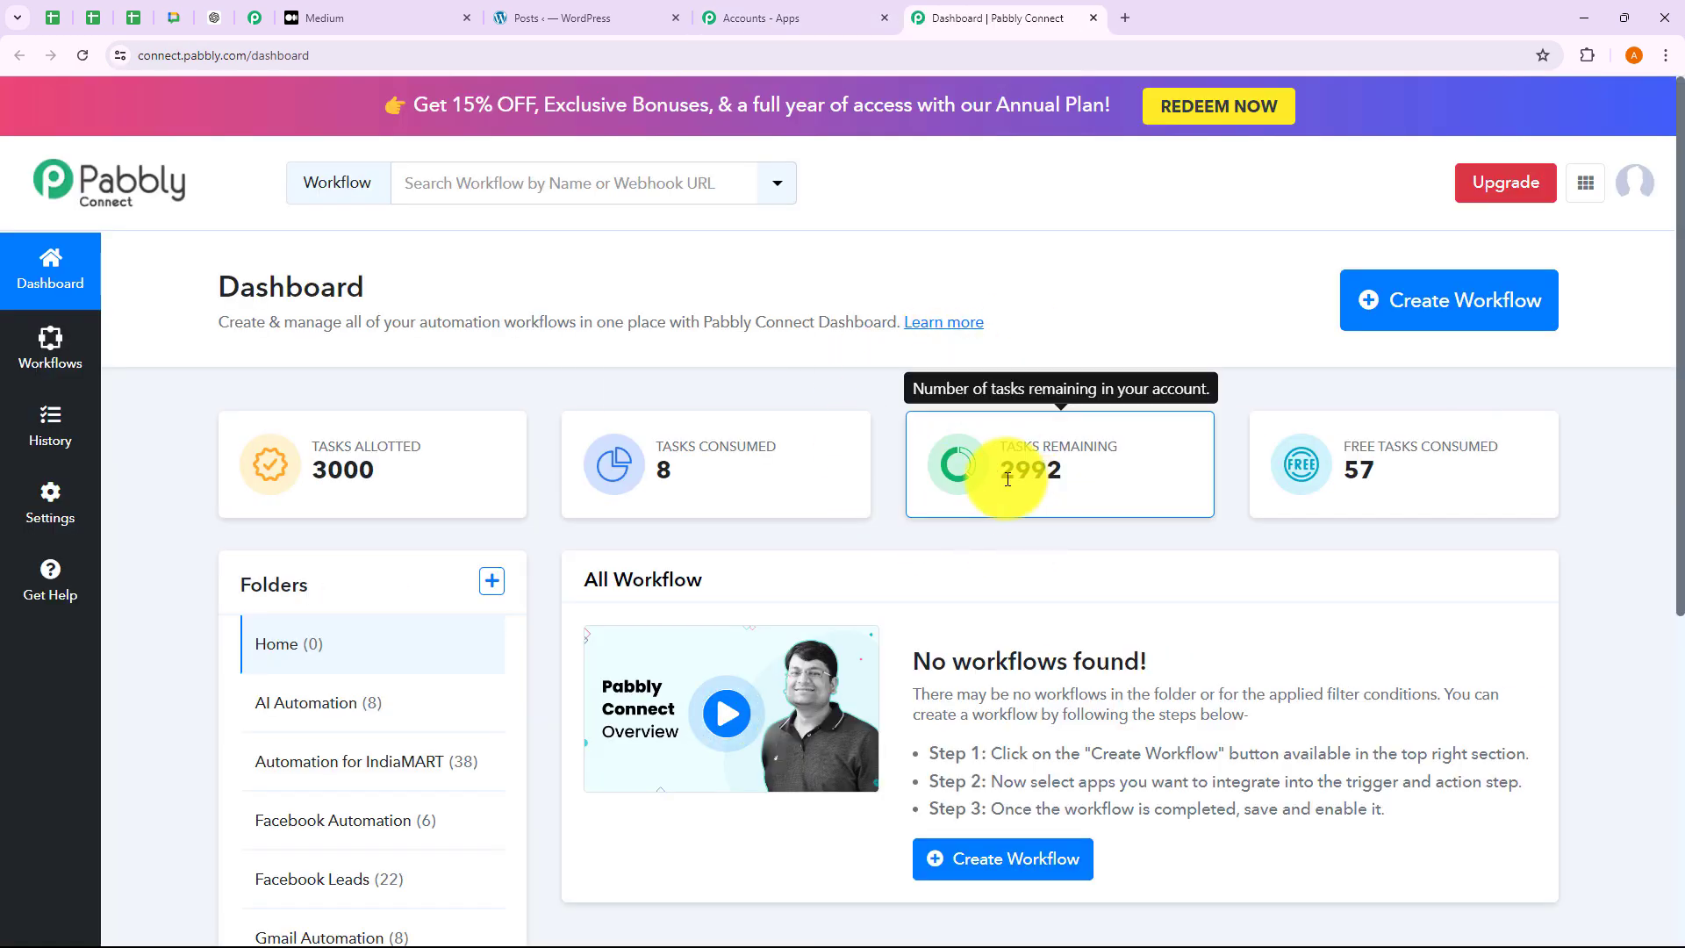
click(1428, 301)
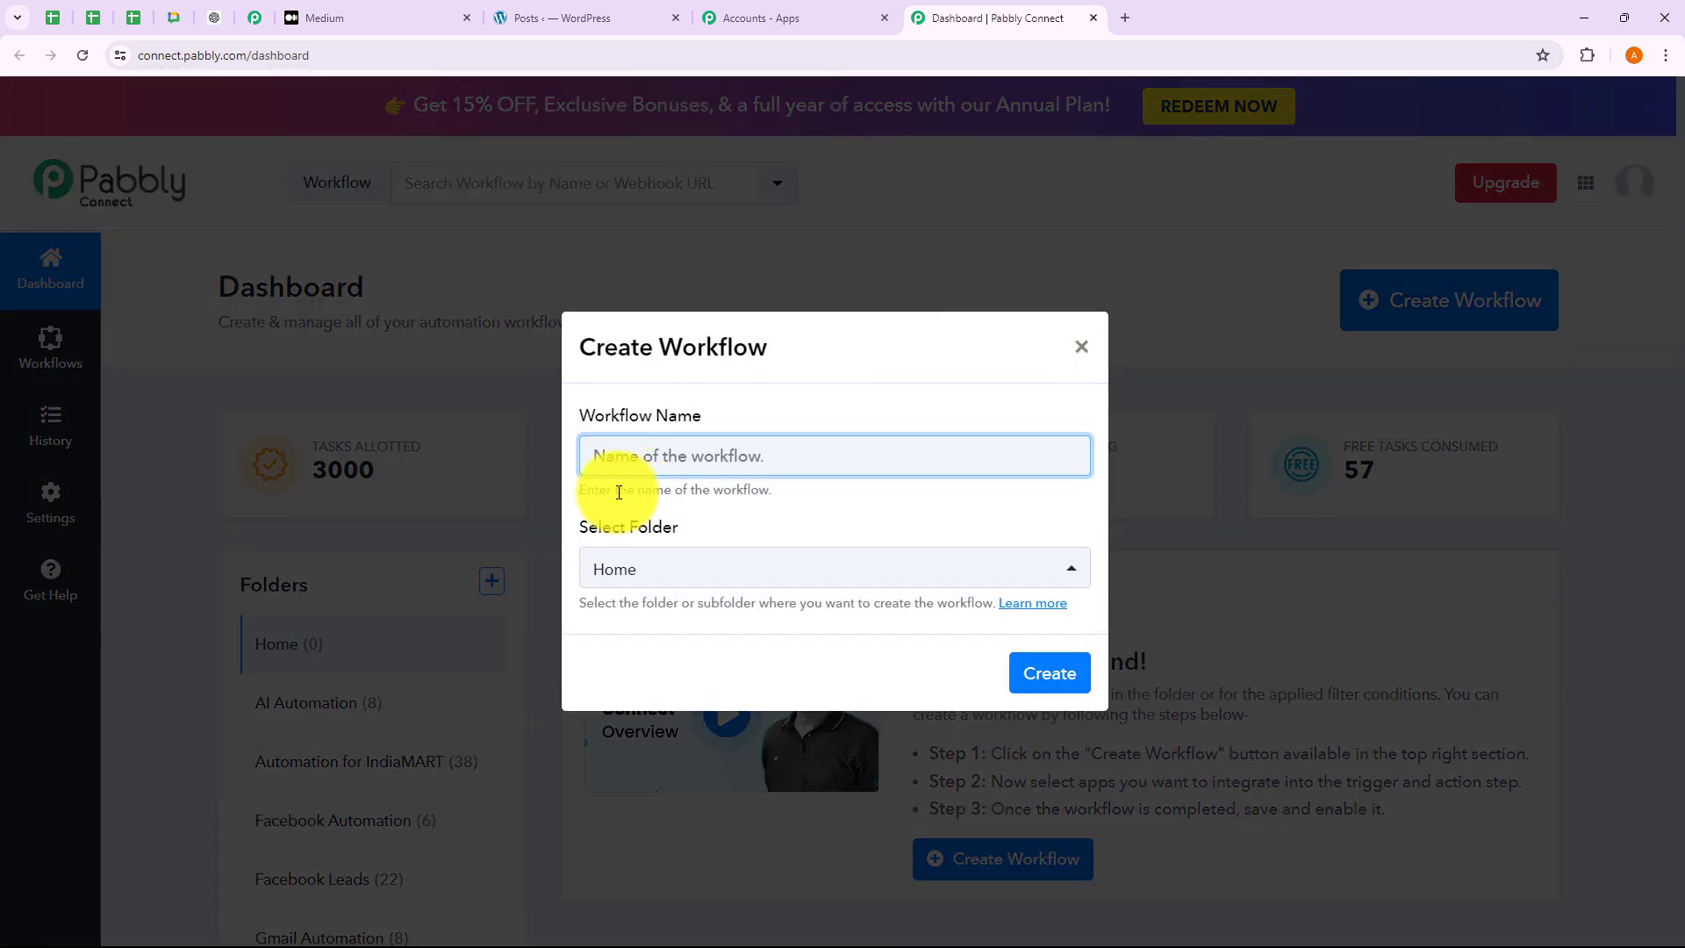
drag(619, 490, 797, 495)
click(796, 491)
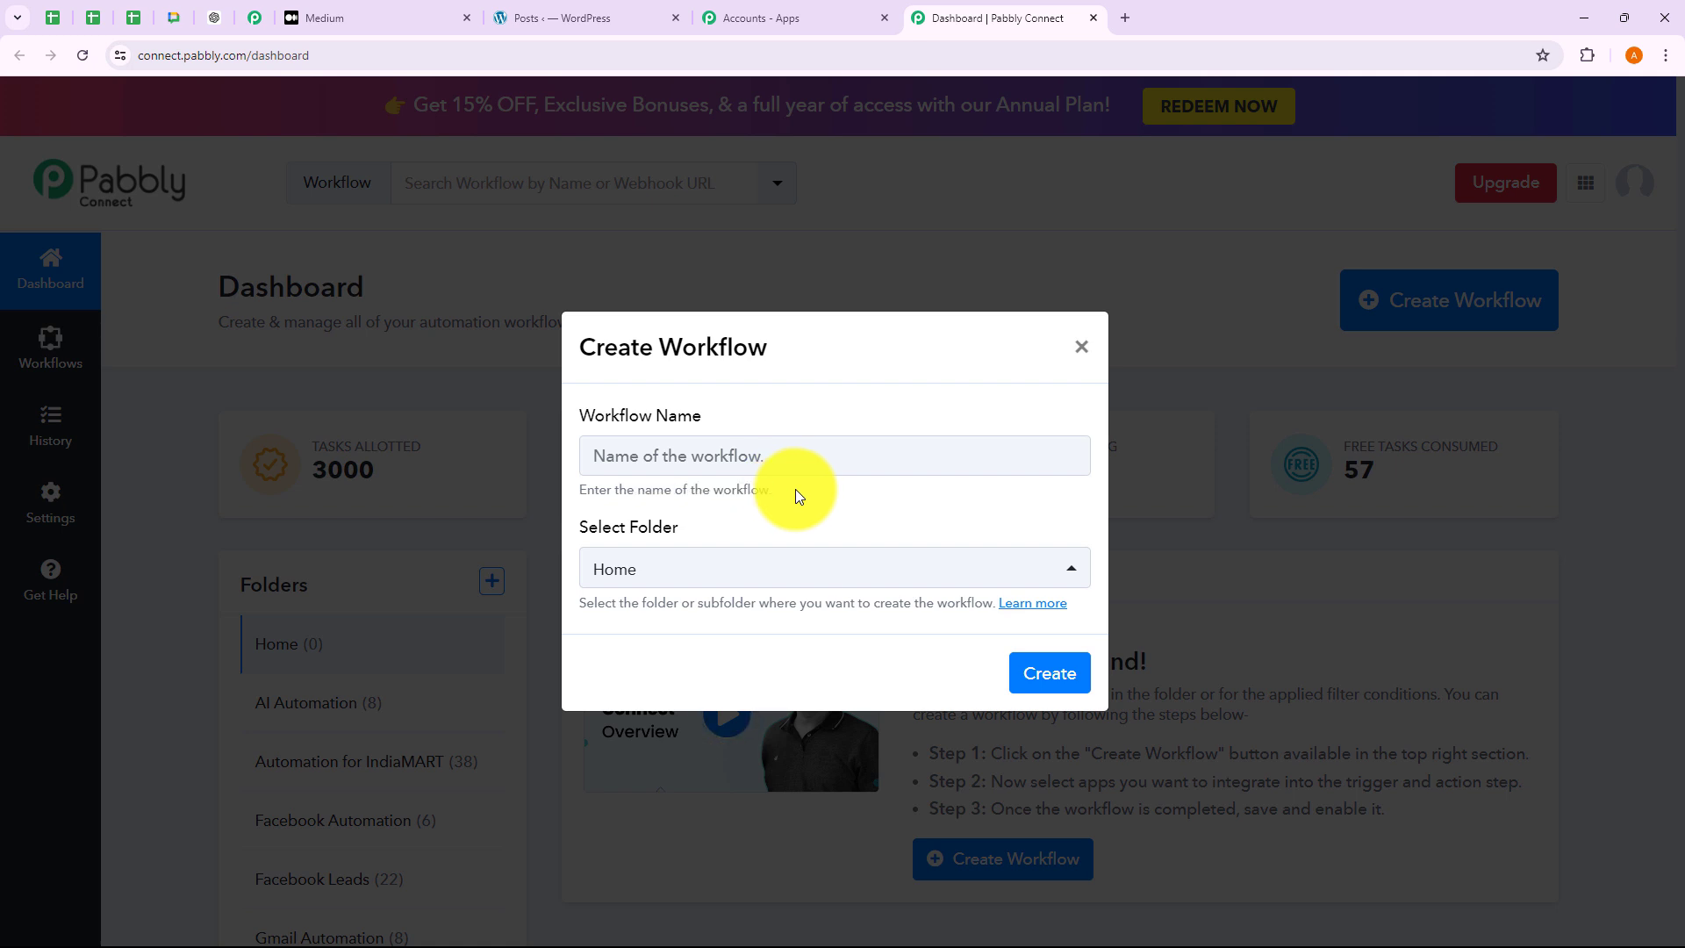
click(779, 556)
scroll(715, 456, down, 2)
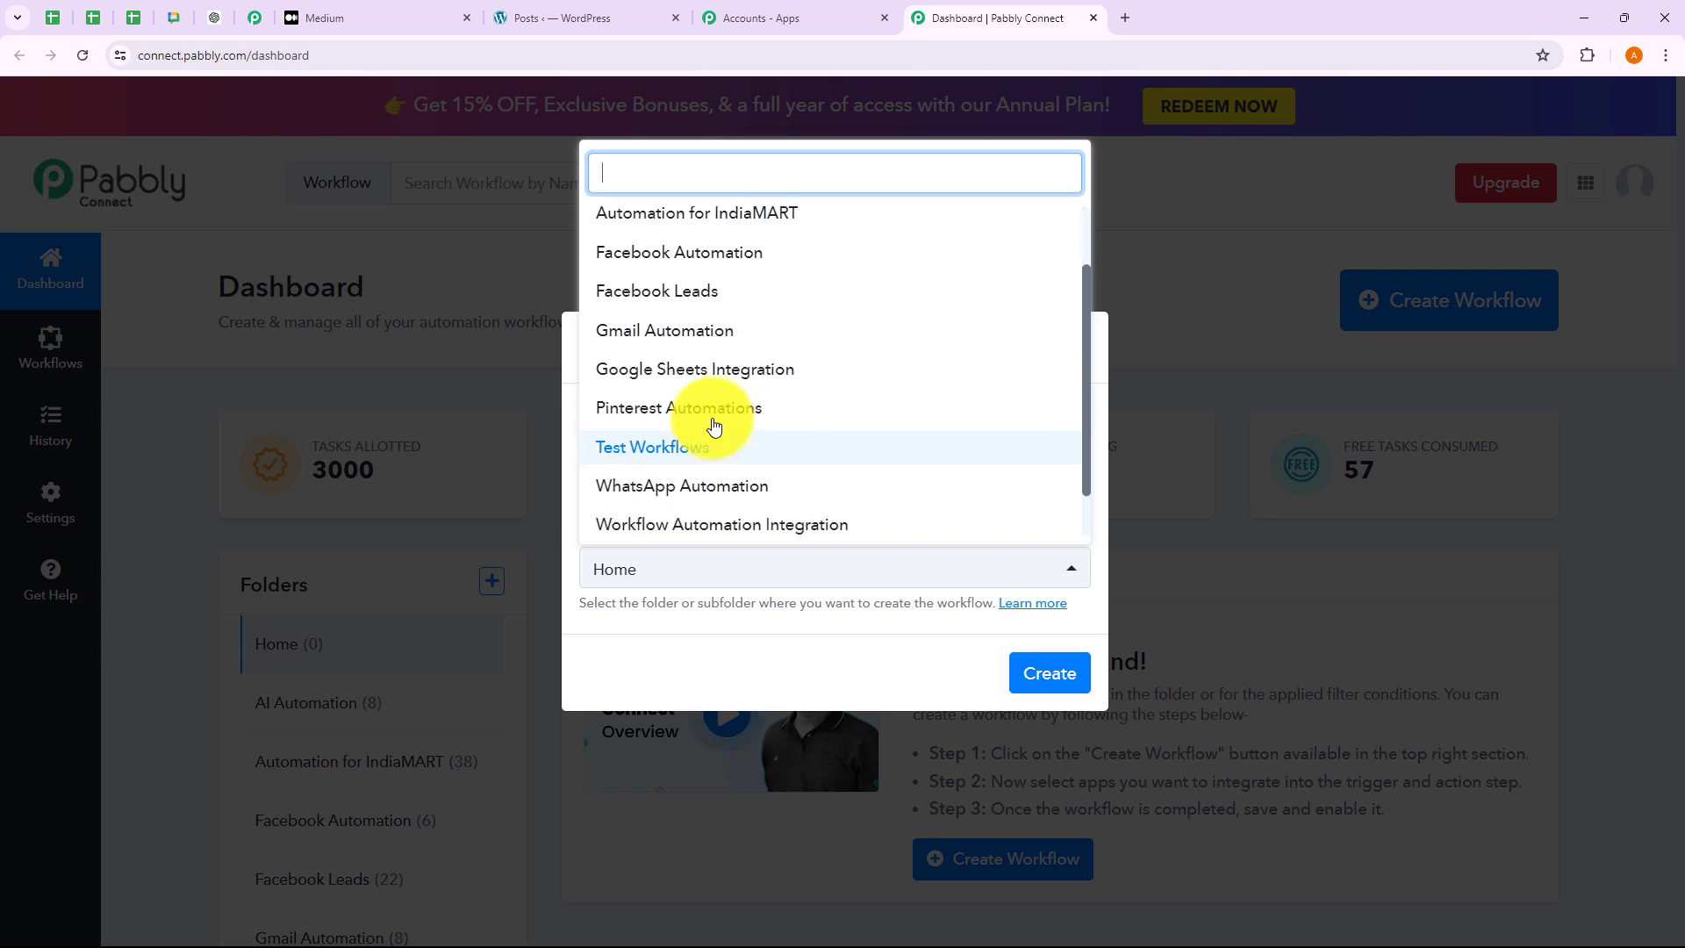
scroll(772, 424, down, 1)
scroll(746, 430, up, 3)
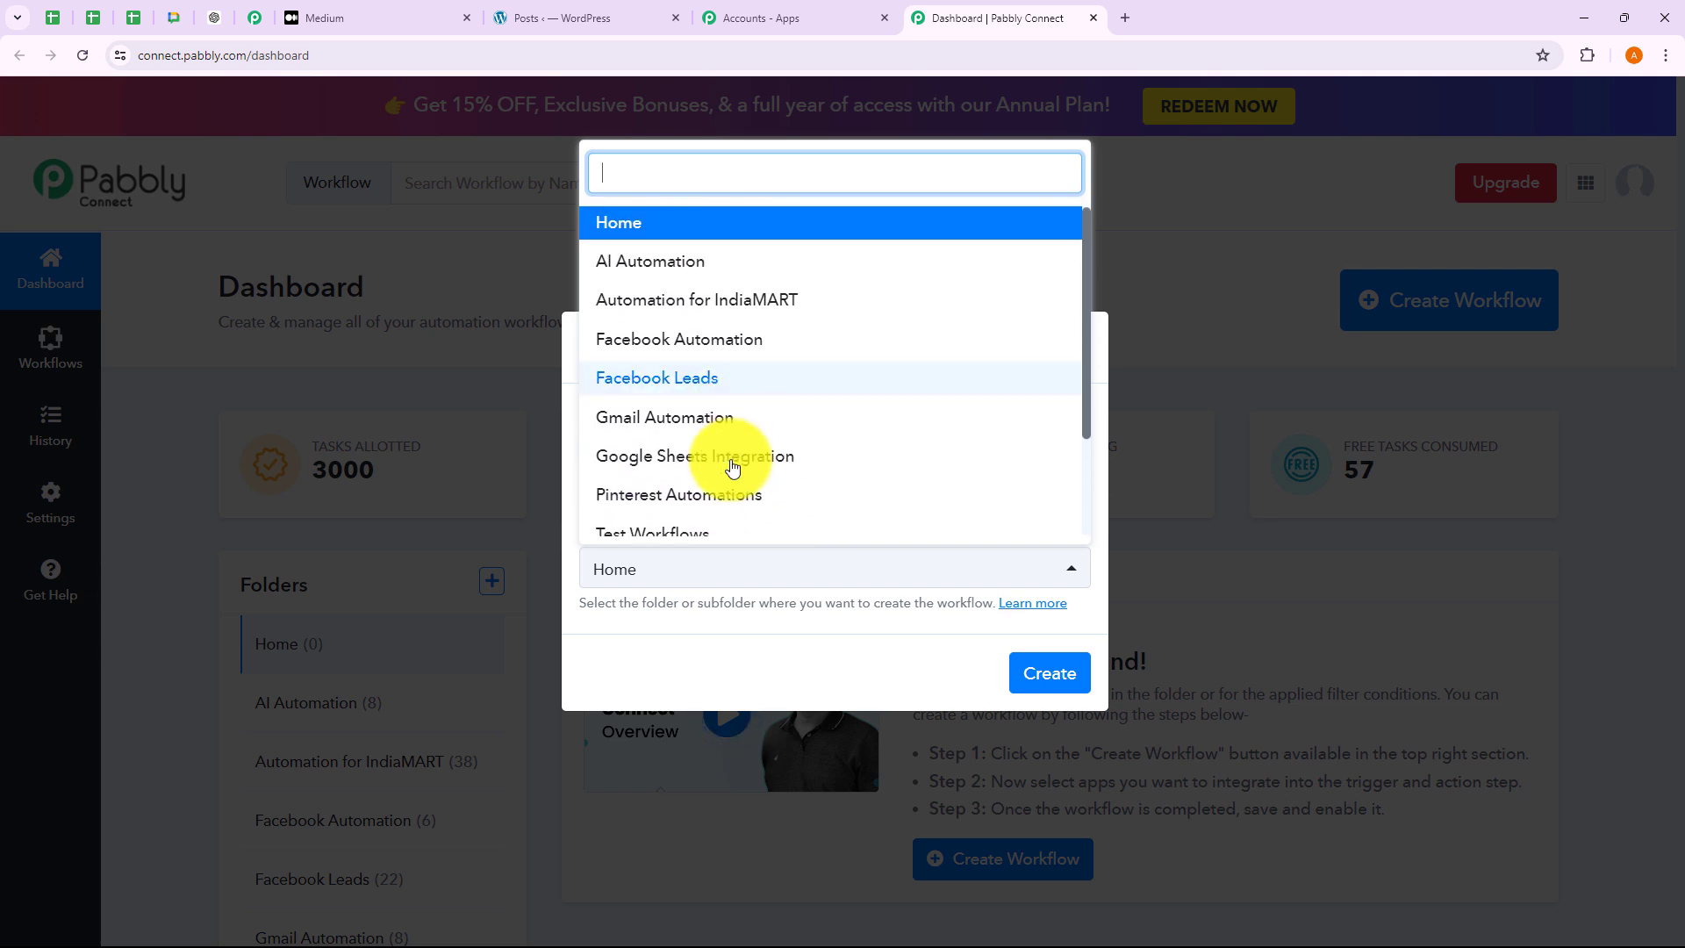
click(878, 642)
click(1081, 343)
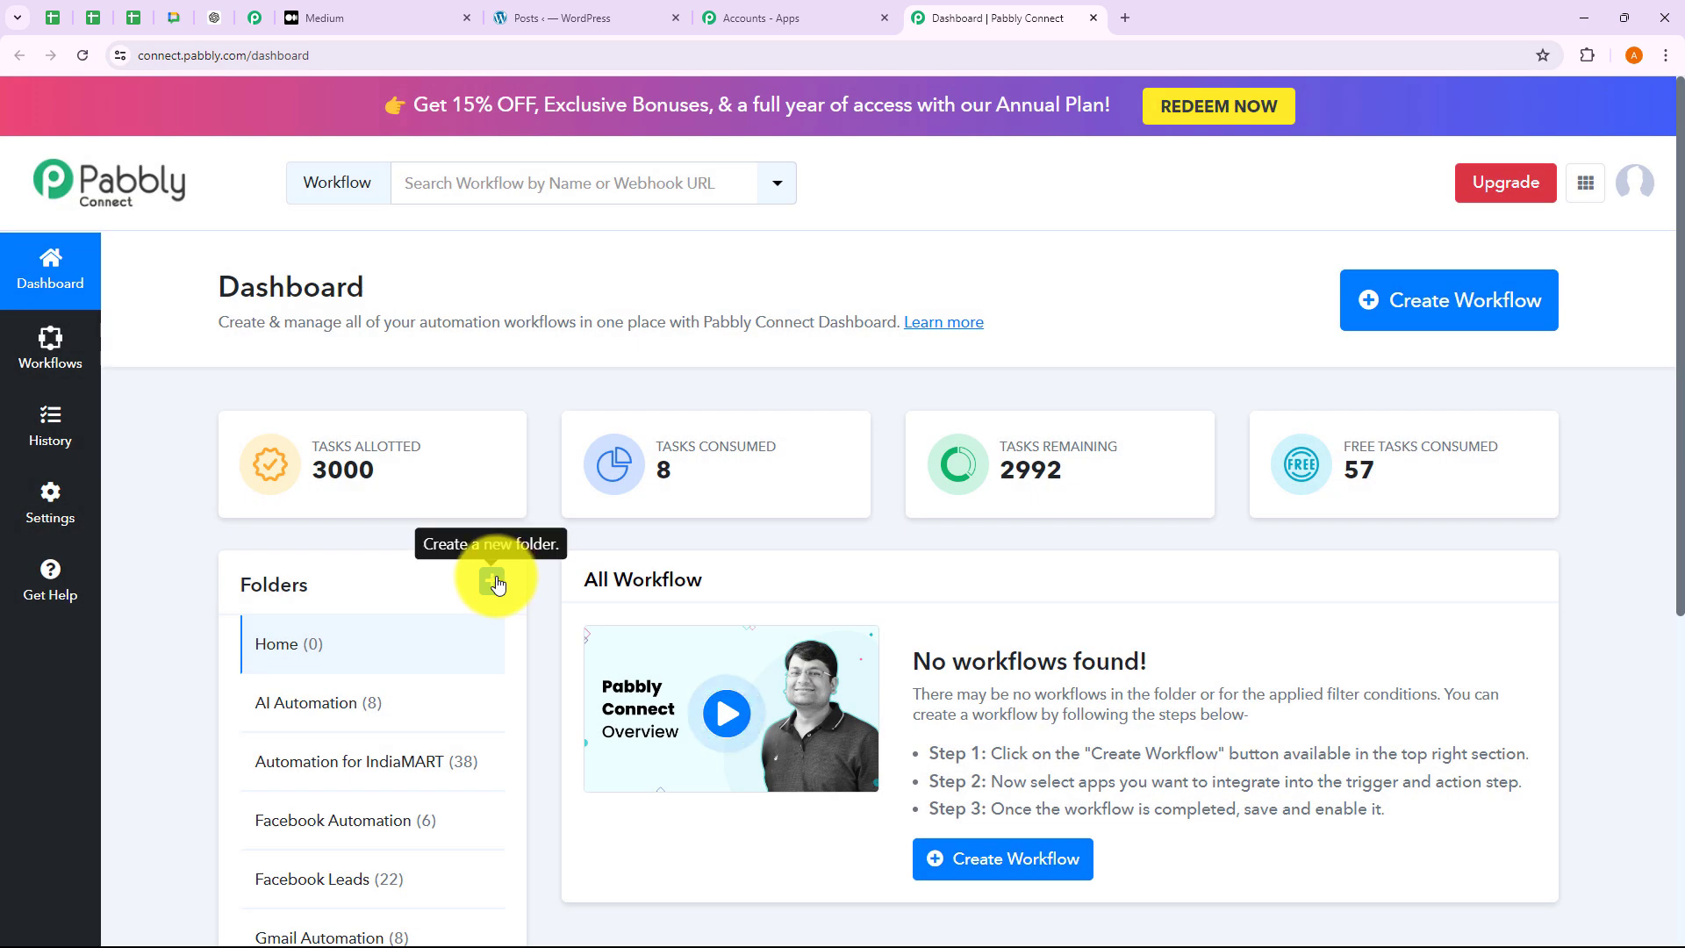
click(492, 581)
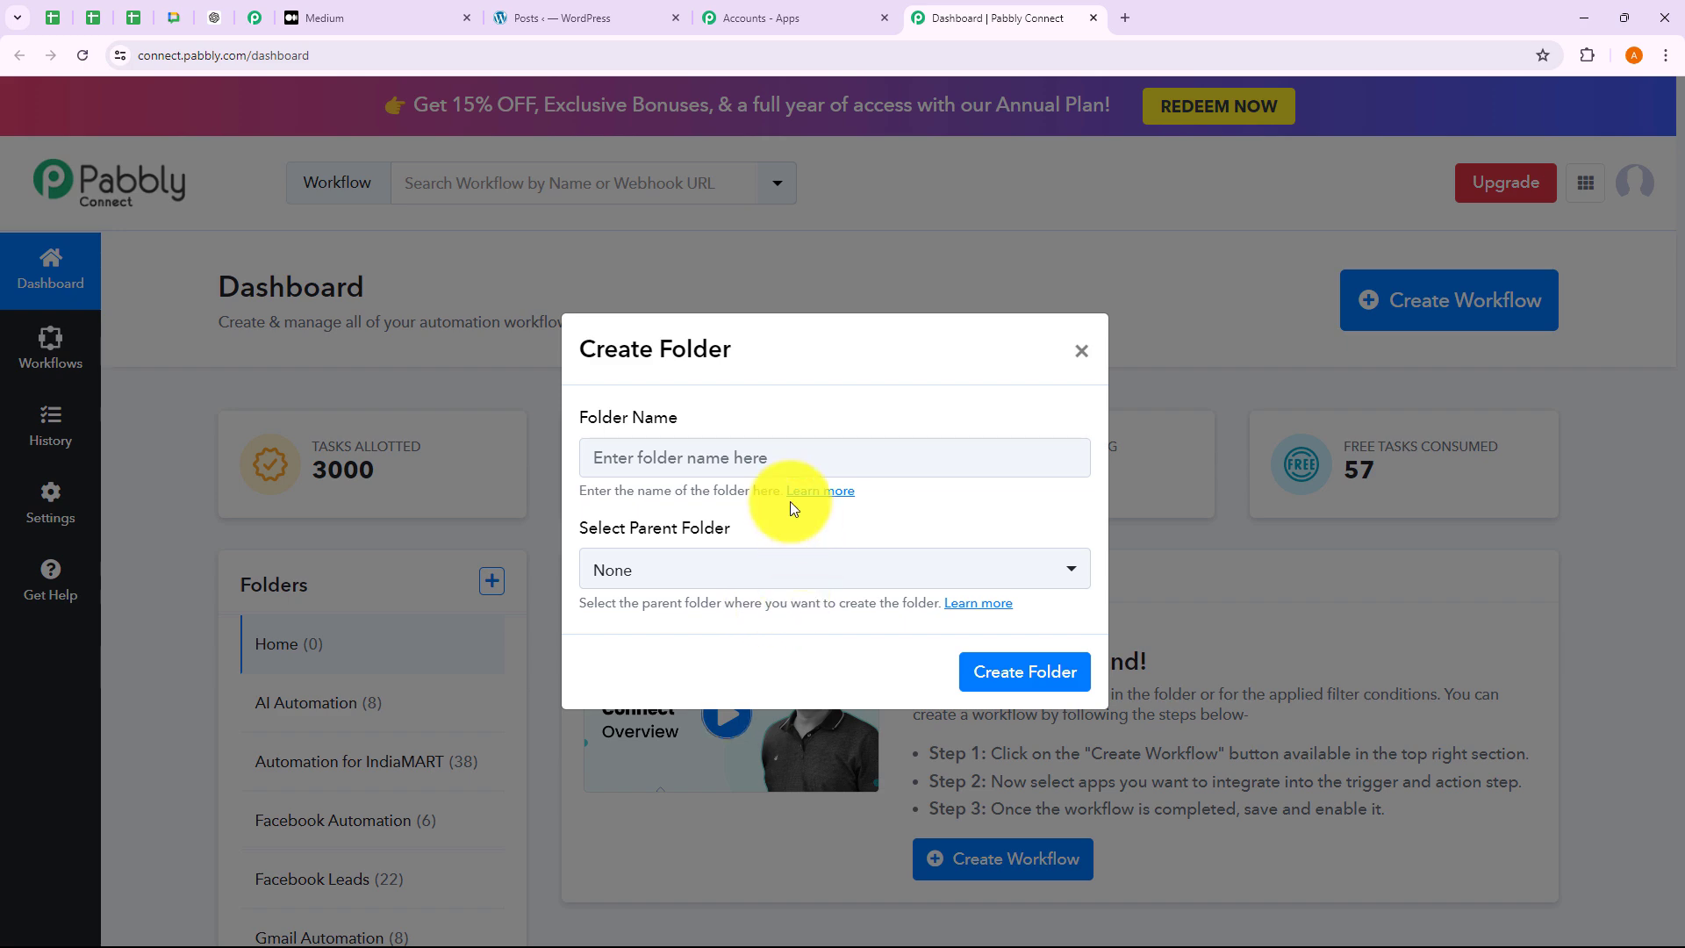
click(1081, 351)
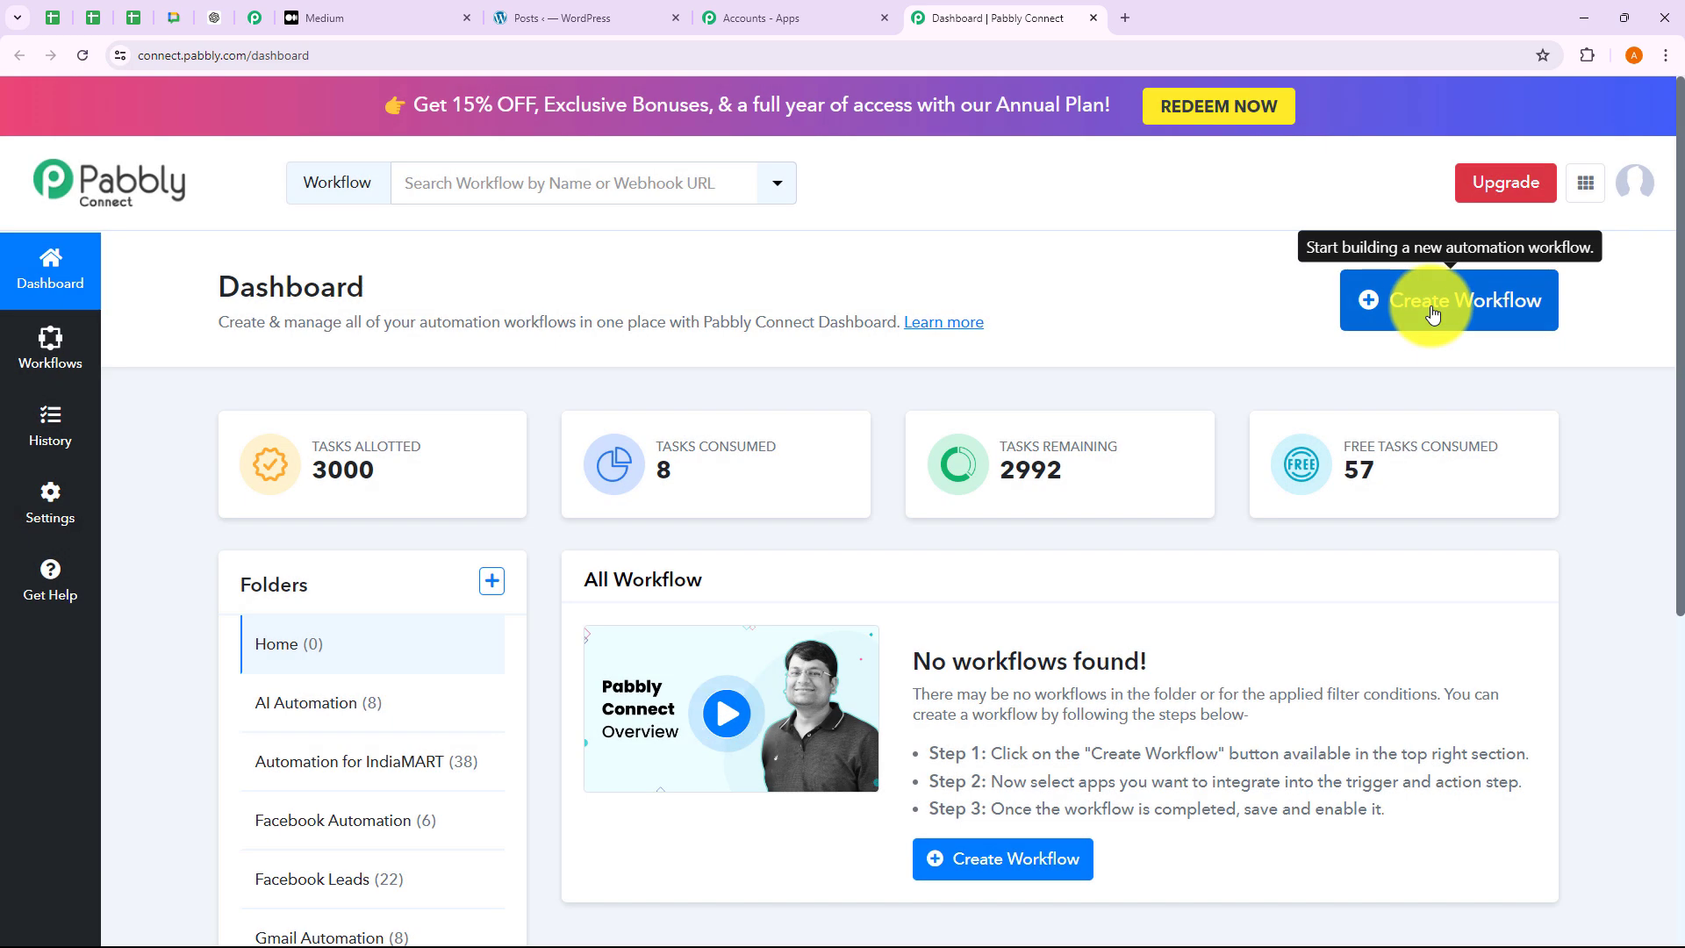
Create a workflow named "Create Medium Post from WordPress" in the "Workflow Automation Integration" folder.
click(1433, 314)
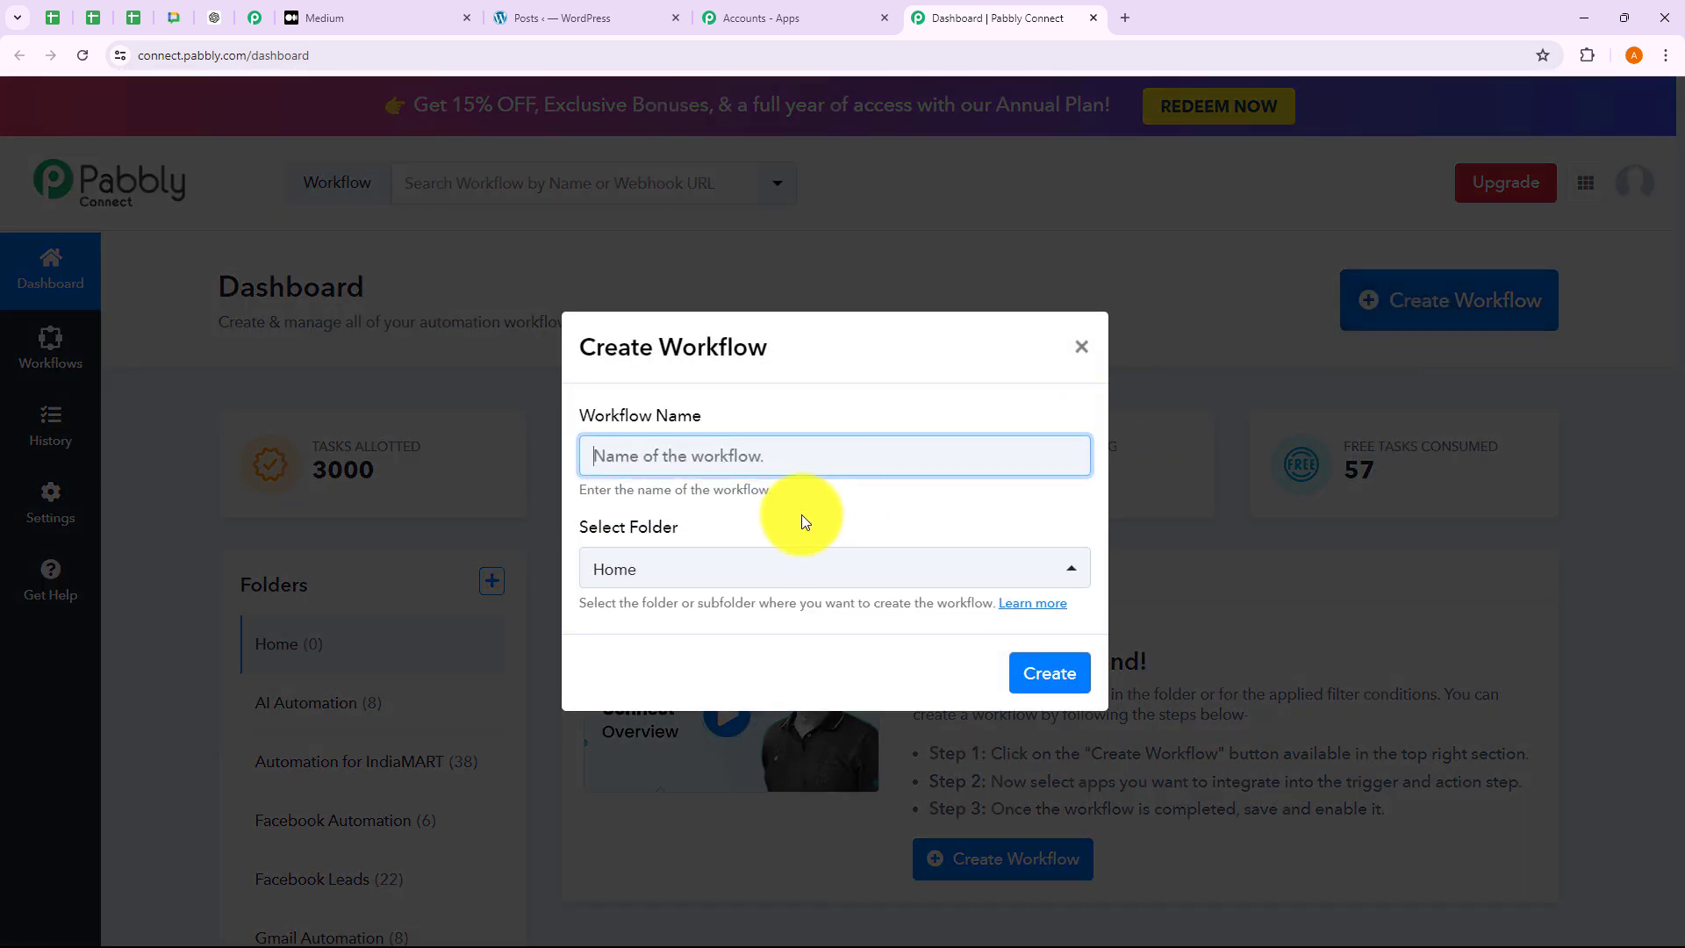
text(Create Medium Post from WordPress)
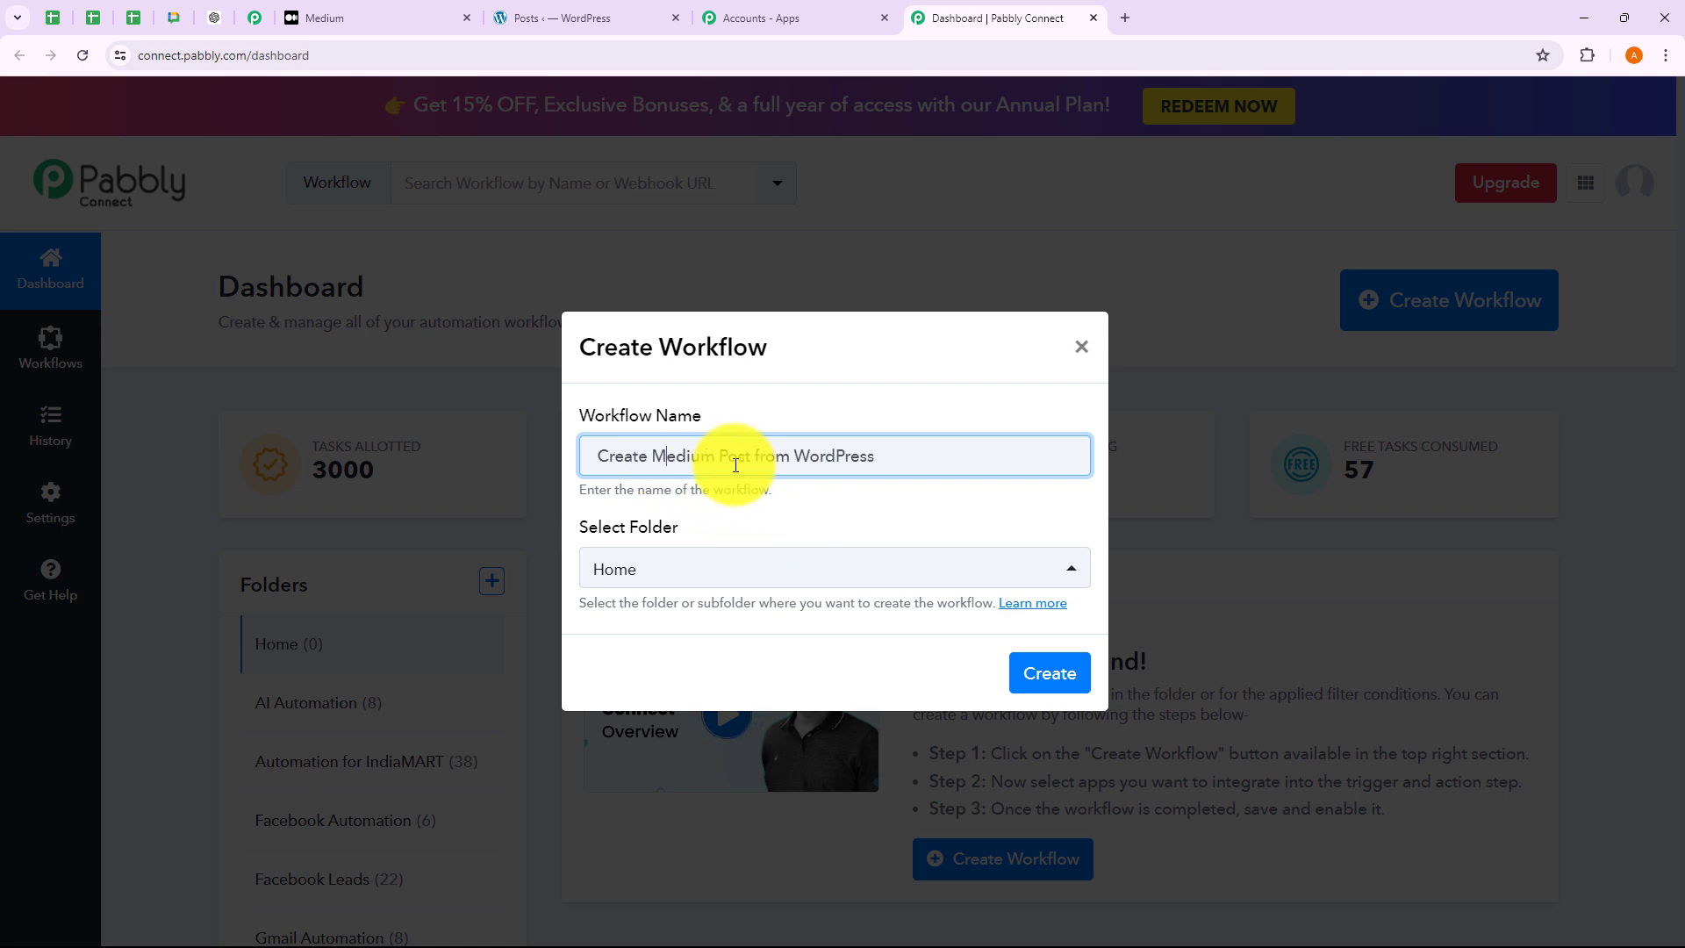
drag(735, 466, 830, 492)
click(824, 498)
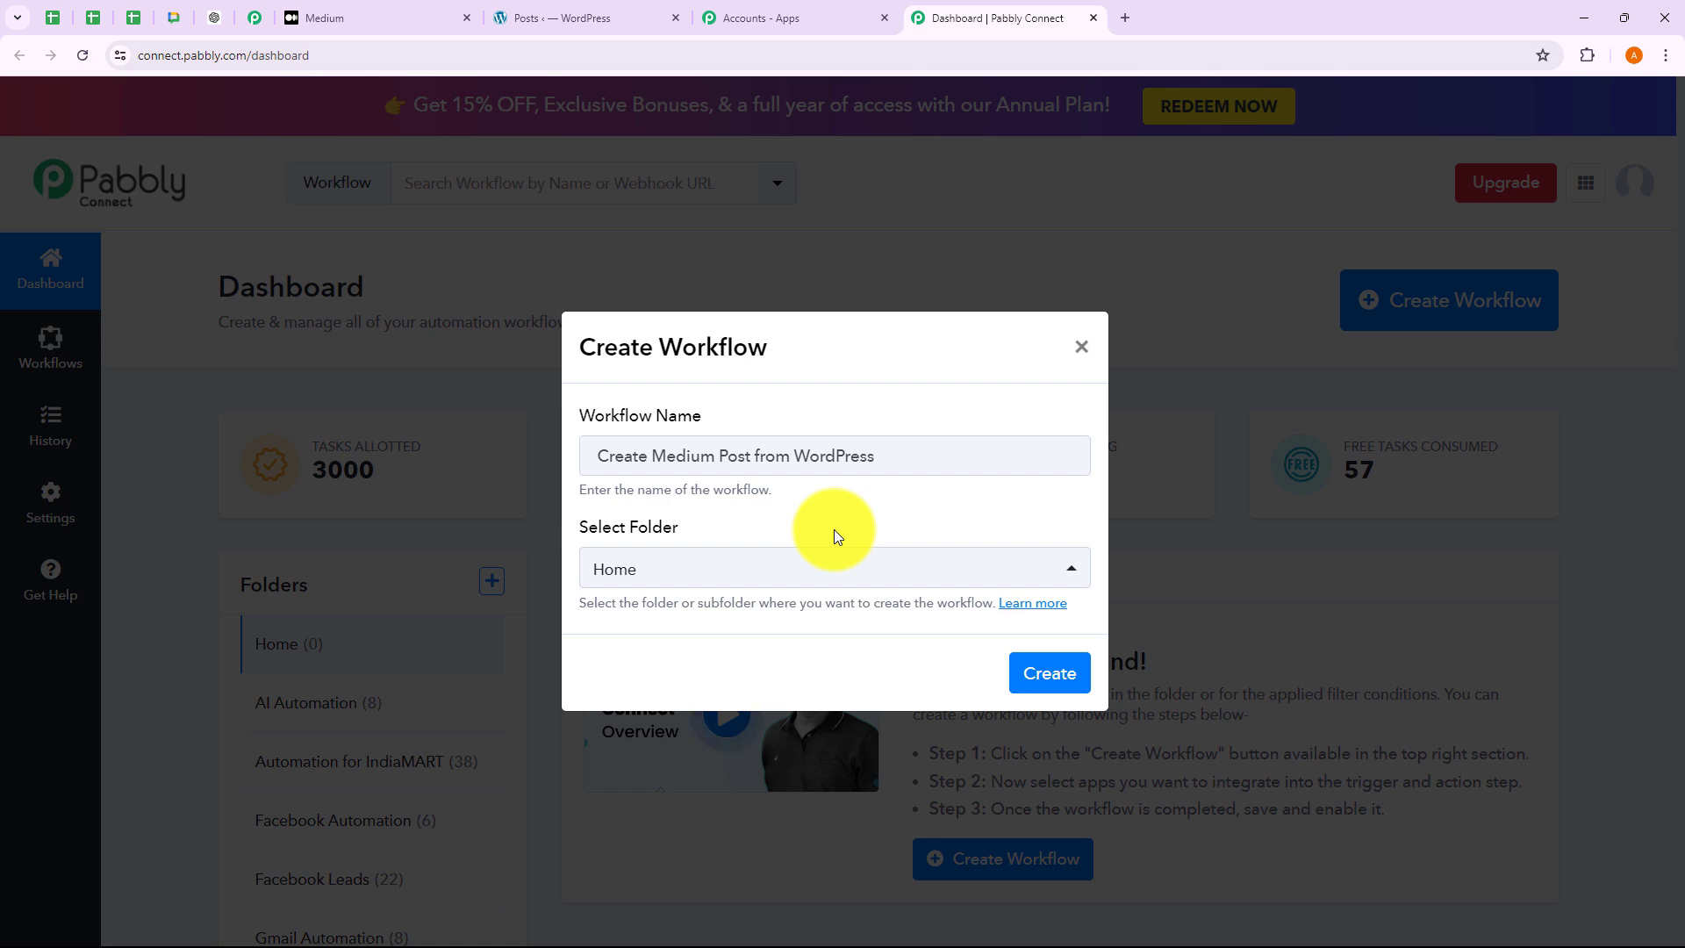
click(728, 575)
scroll(661, 476, down, 3)
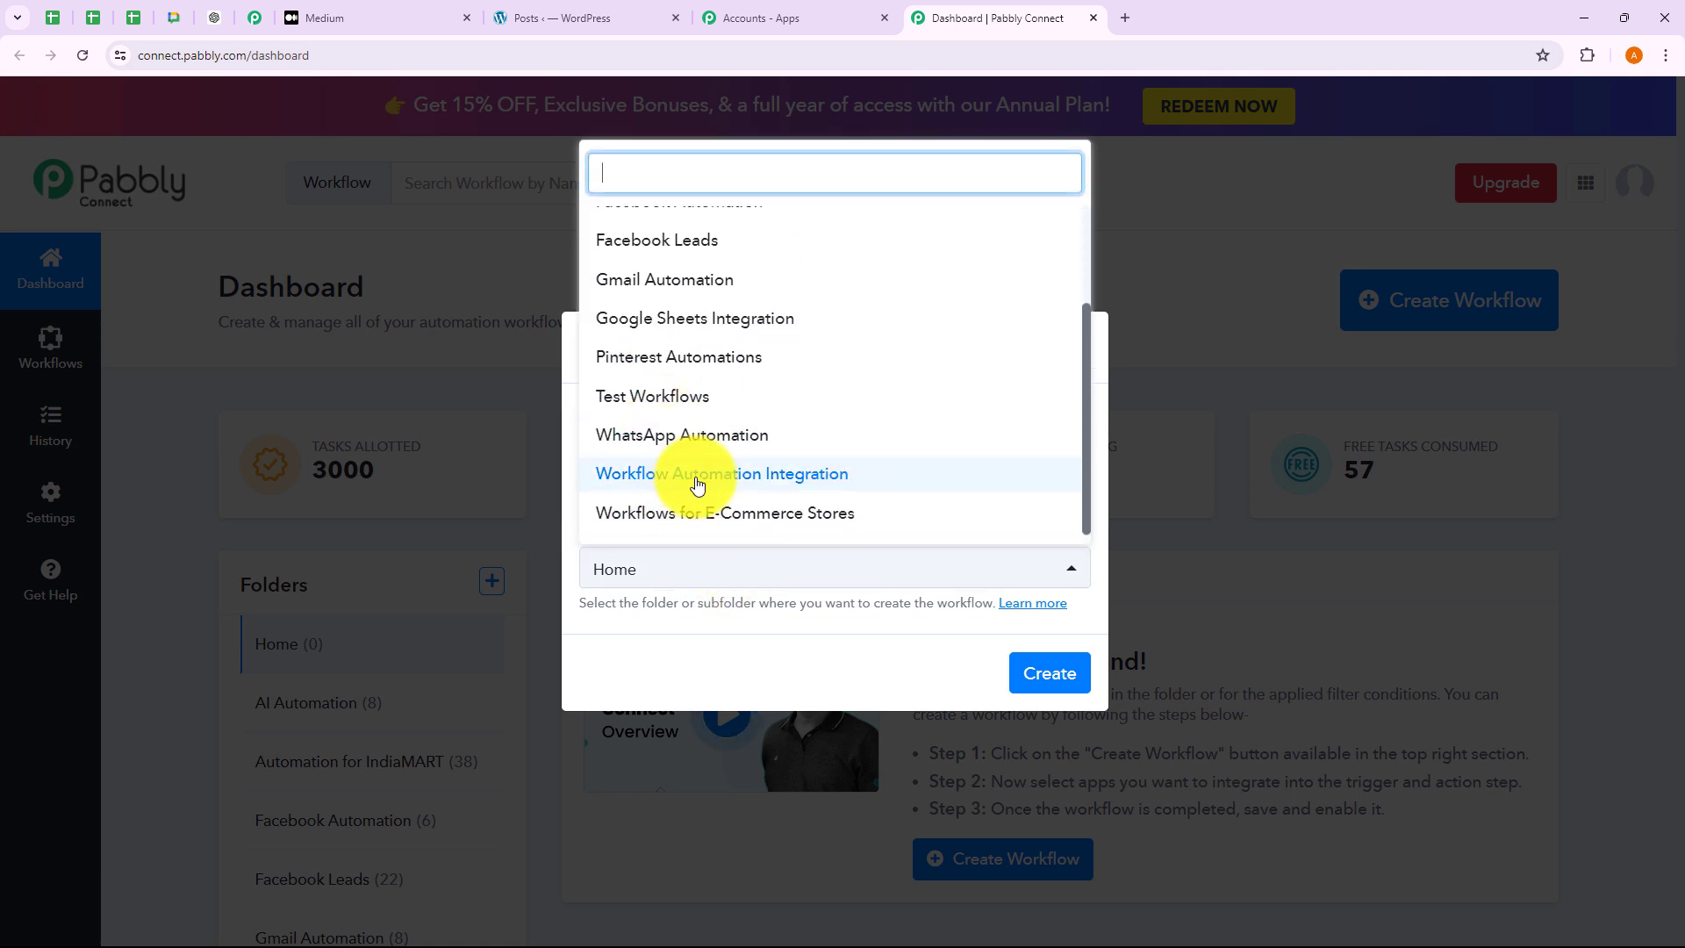
click(698, 479)
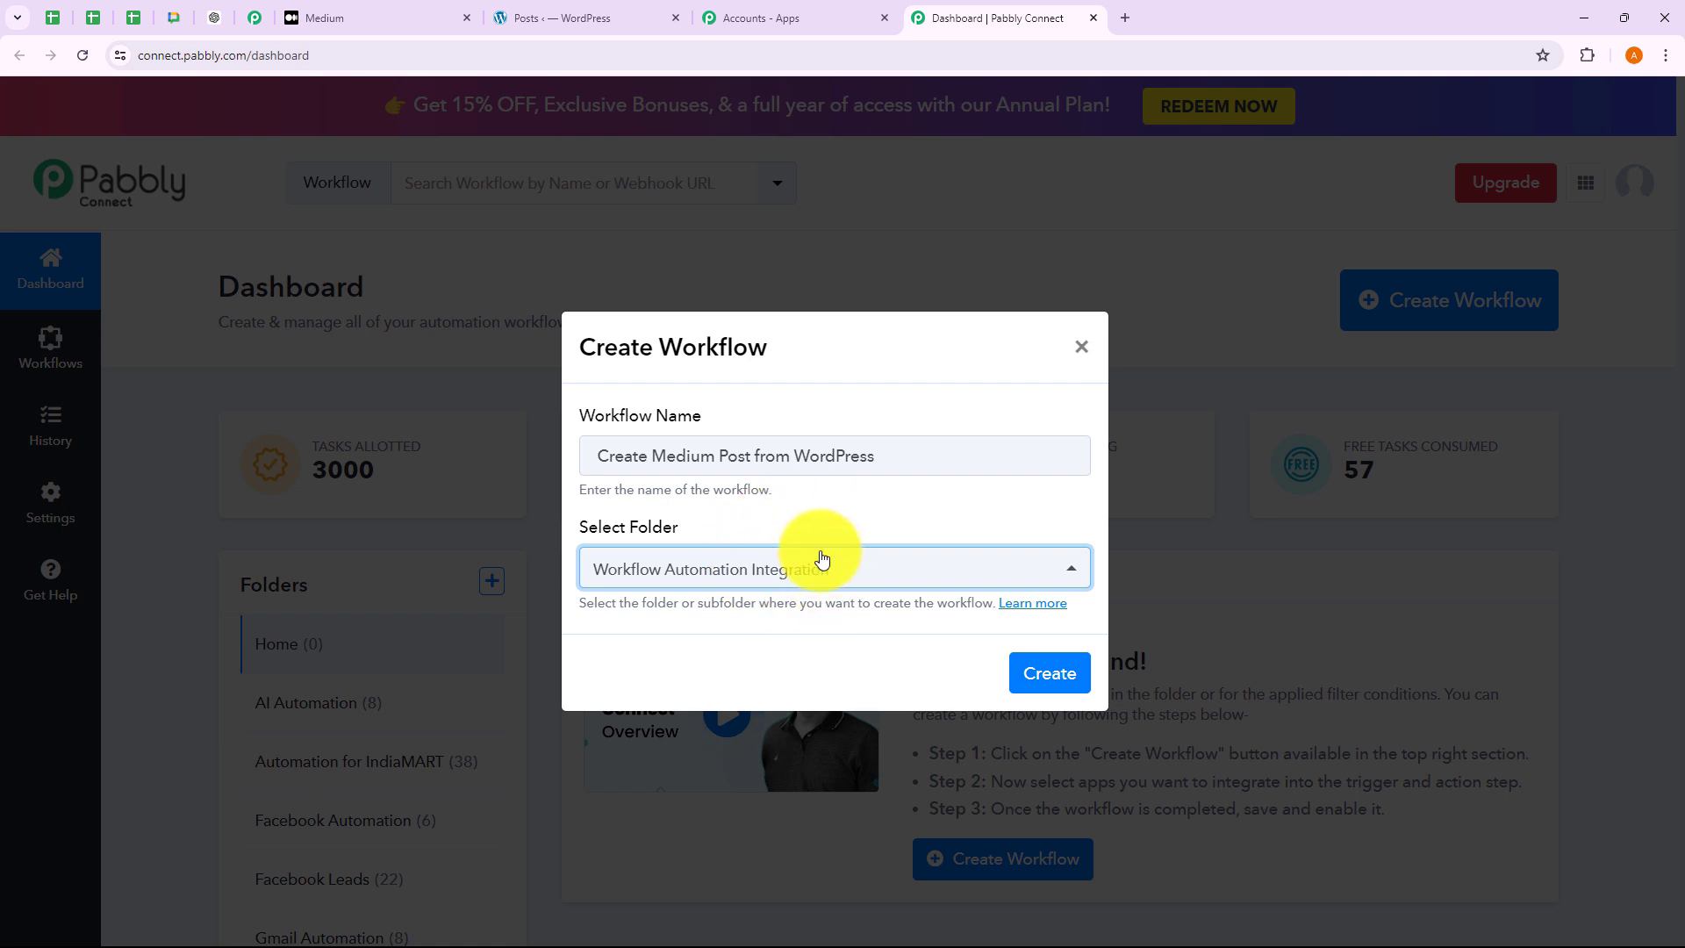
click(1050, 678)
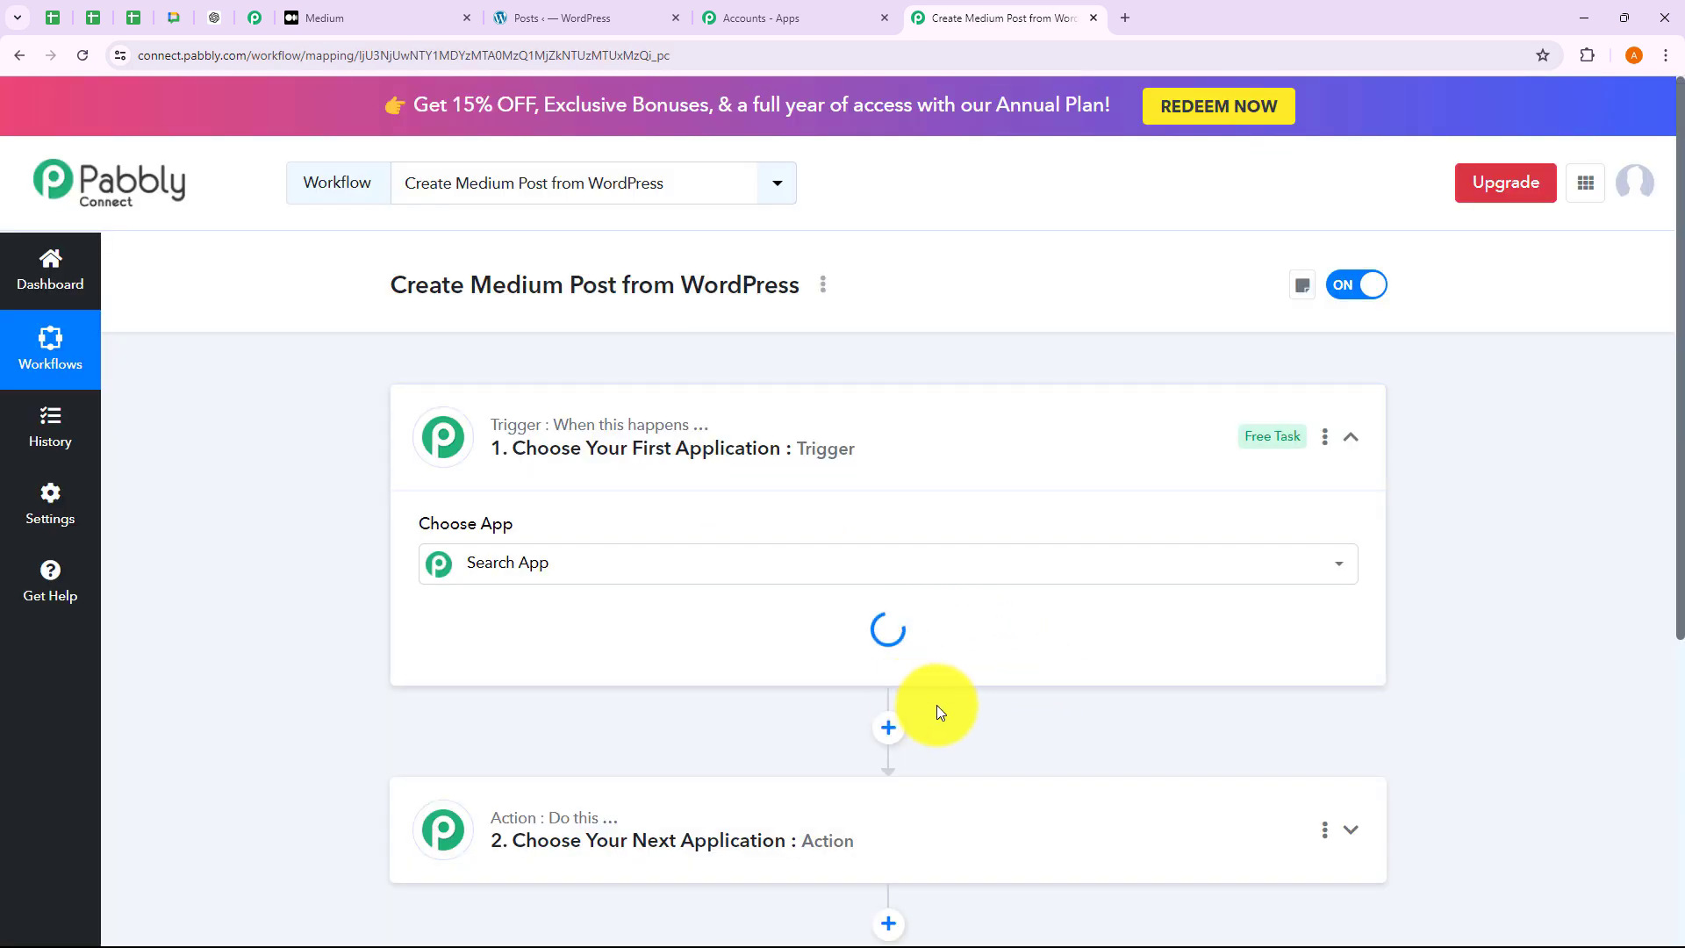
click(909, 448)
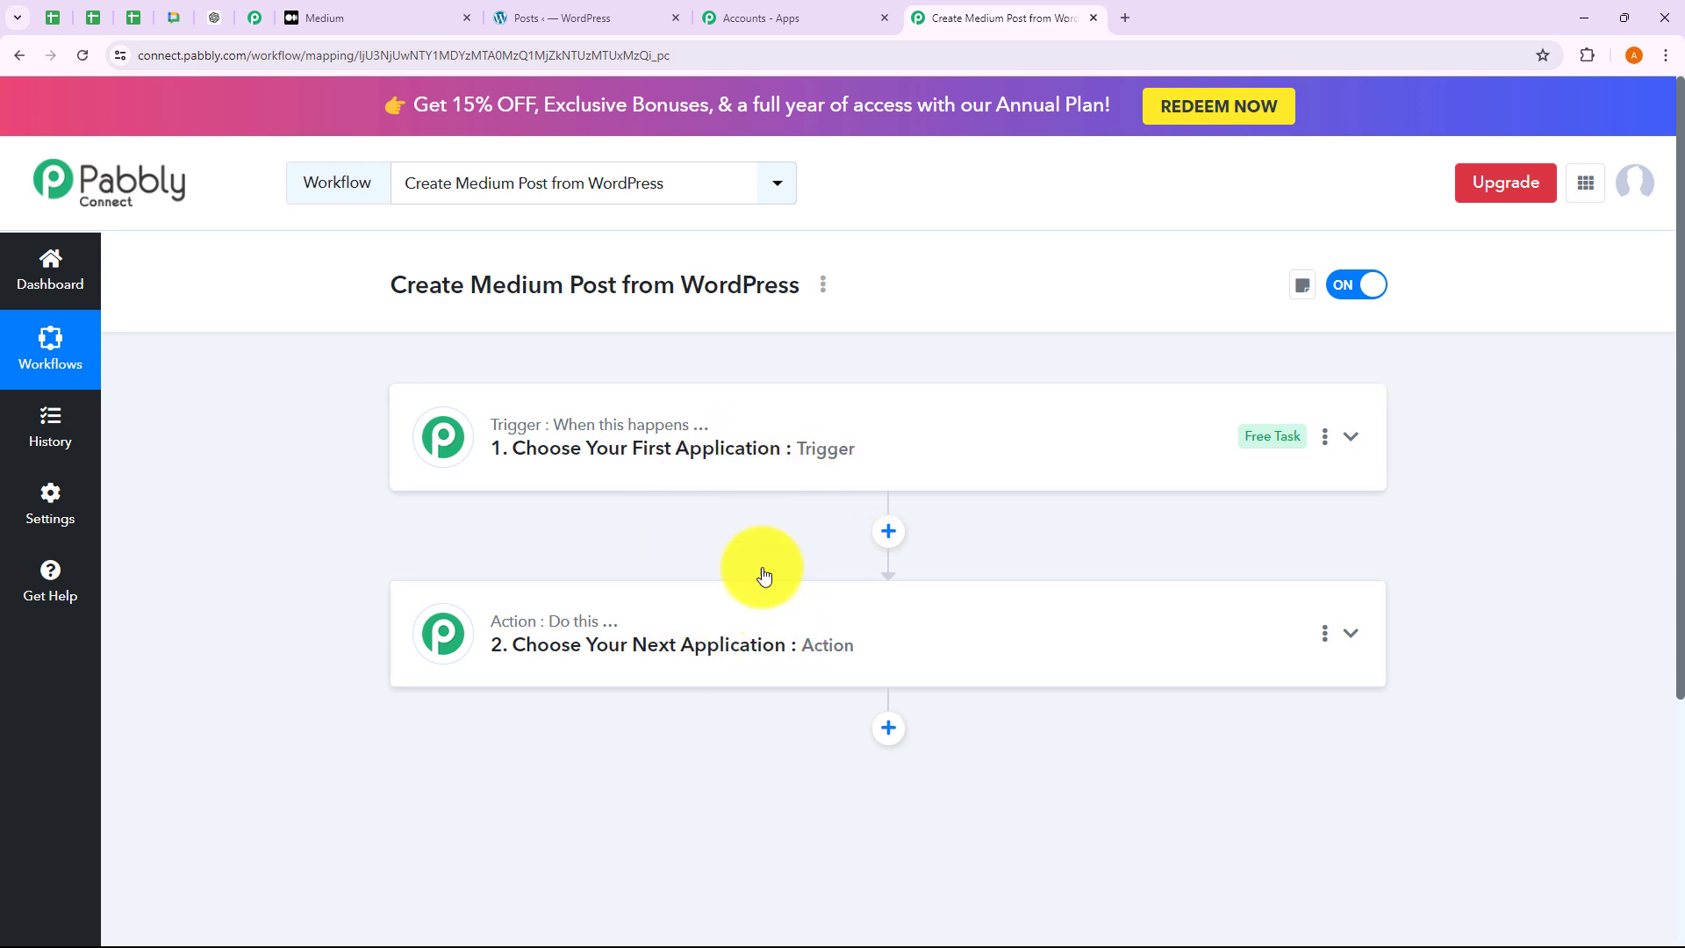
click(717, 479)
click(717, 479)
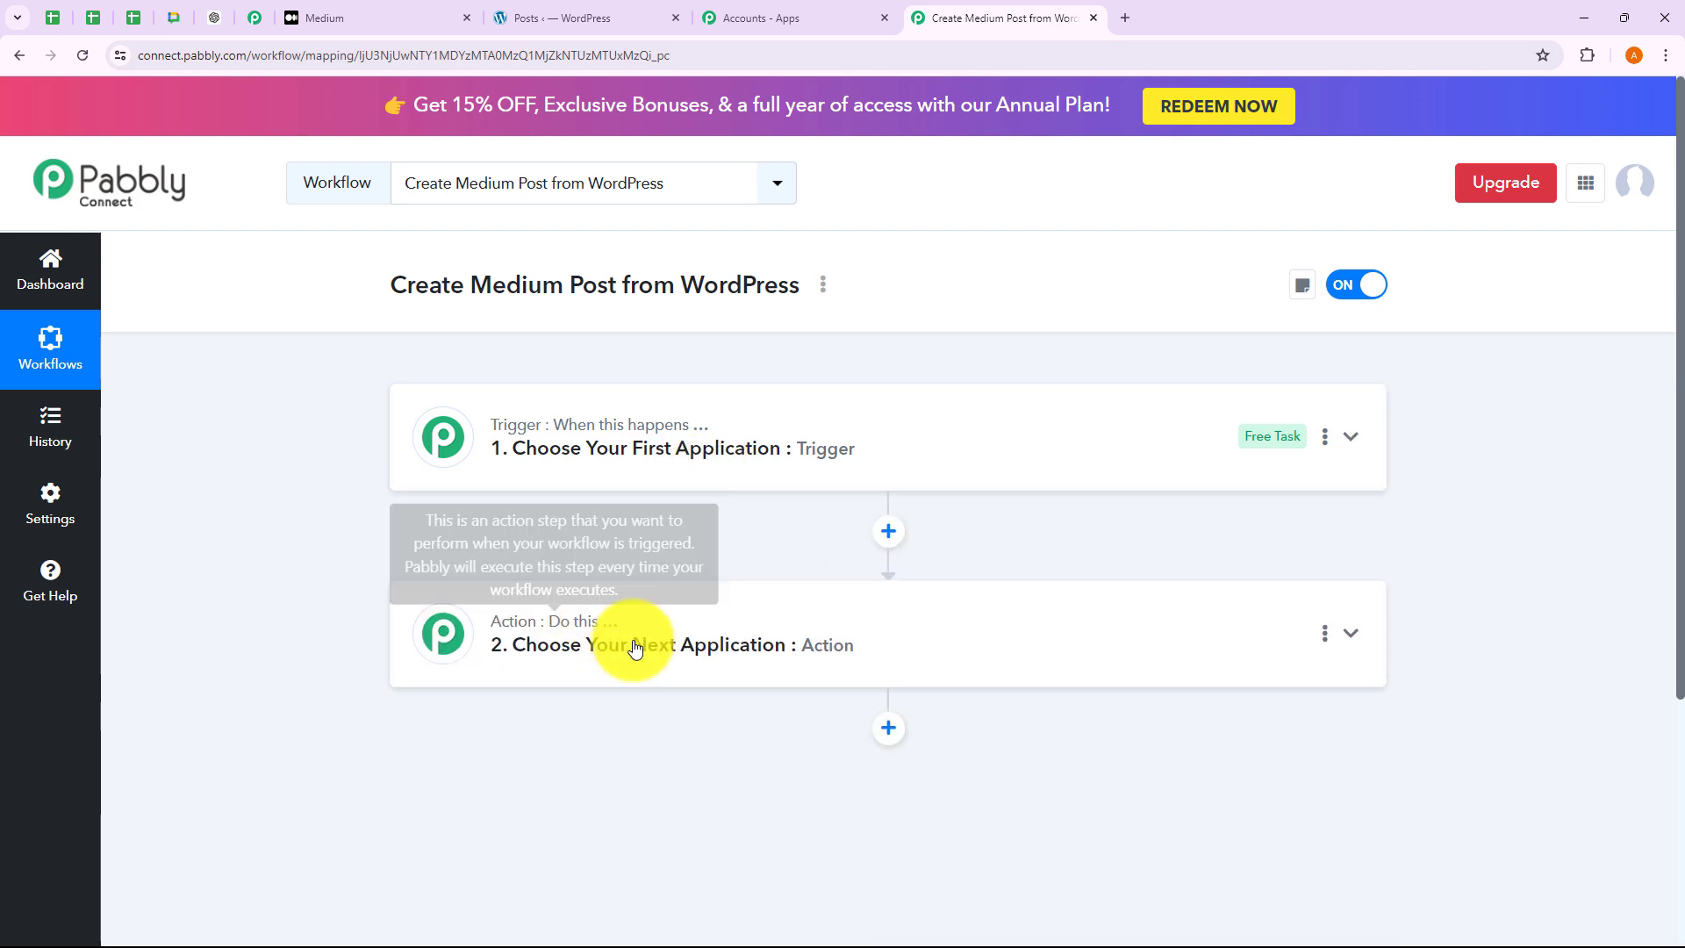
click(643, 654)
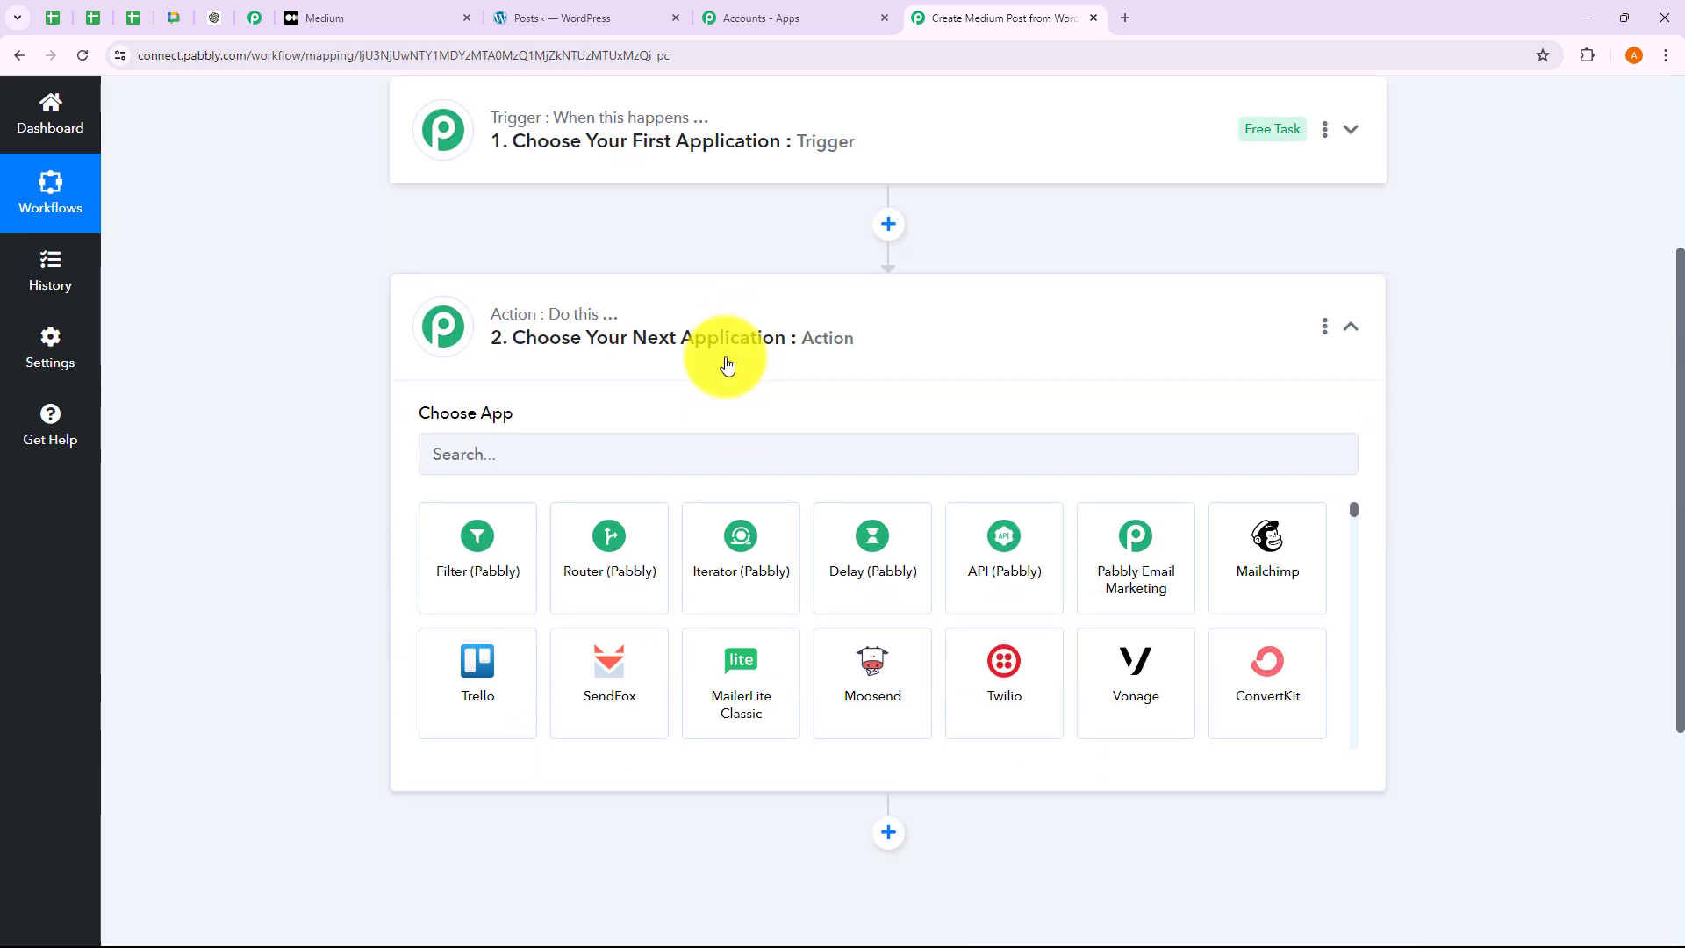
click(730, 358)
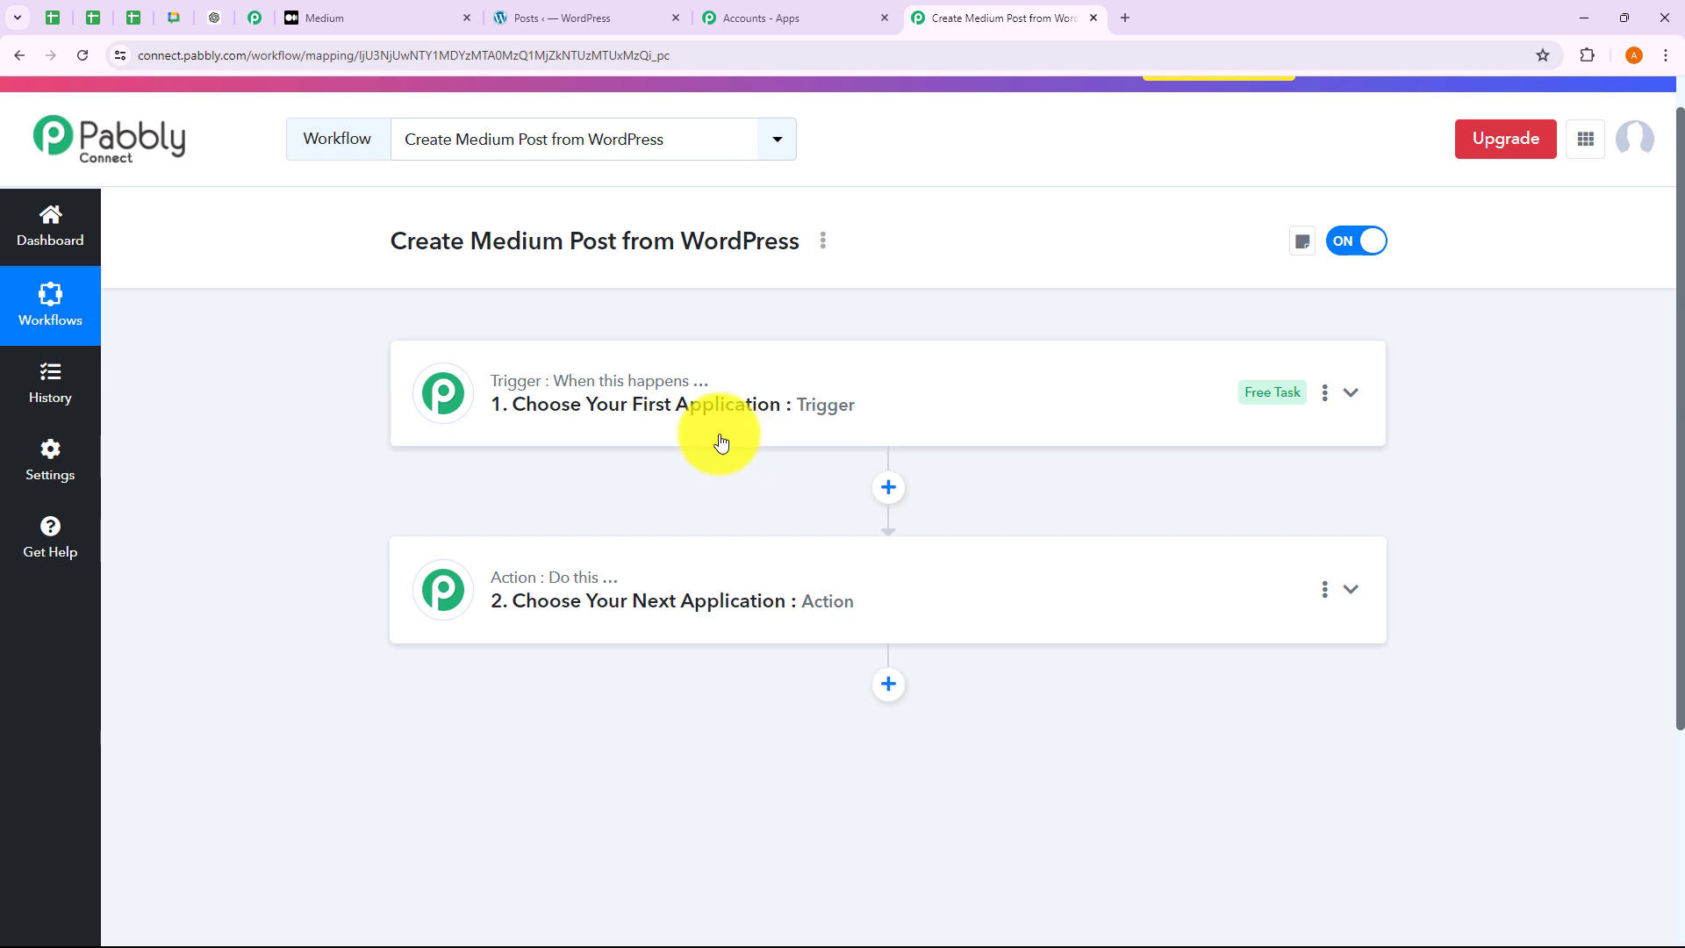
click(714, 441)
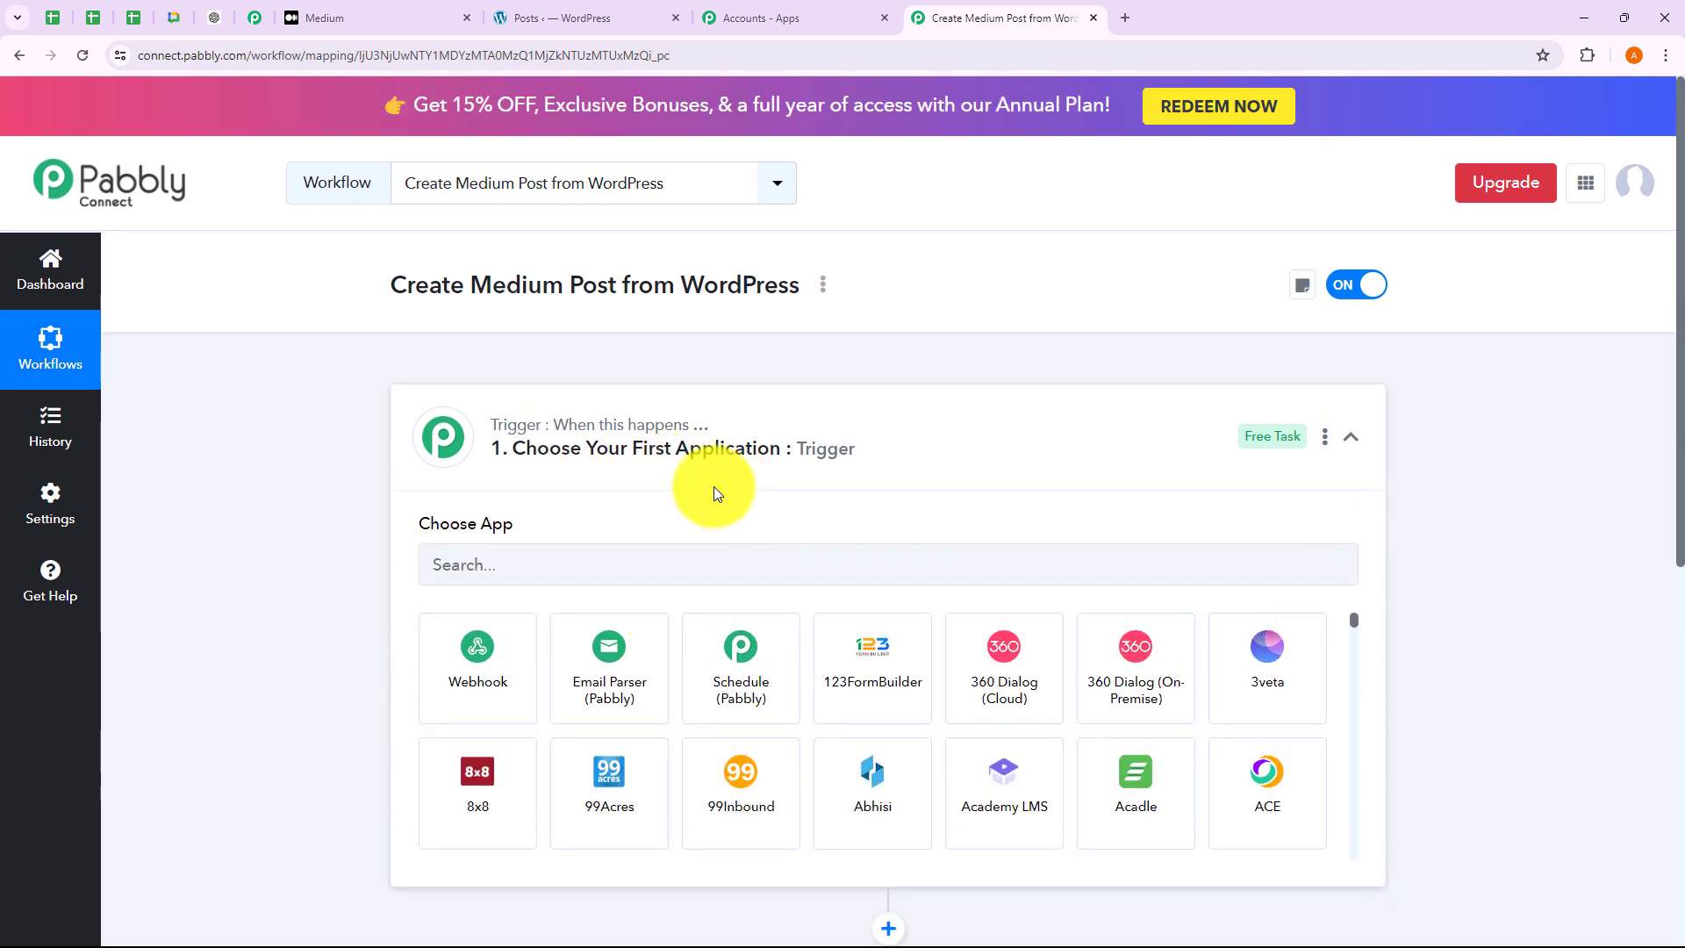
Set the workflow's trigger application to WordPress with New Post Published as the trigger event.
click(623, 567)
text(WordPress)
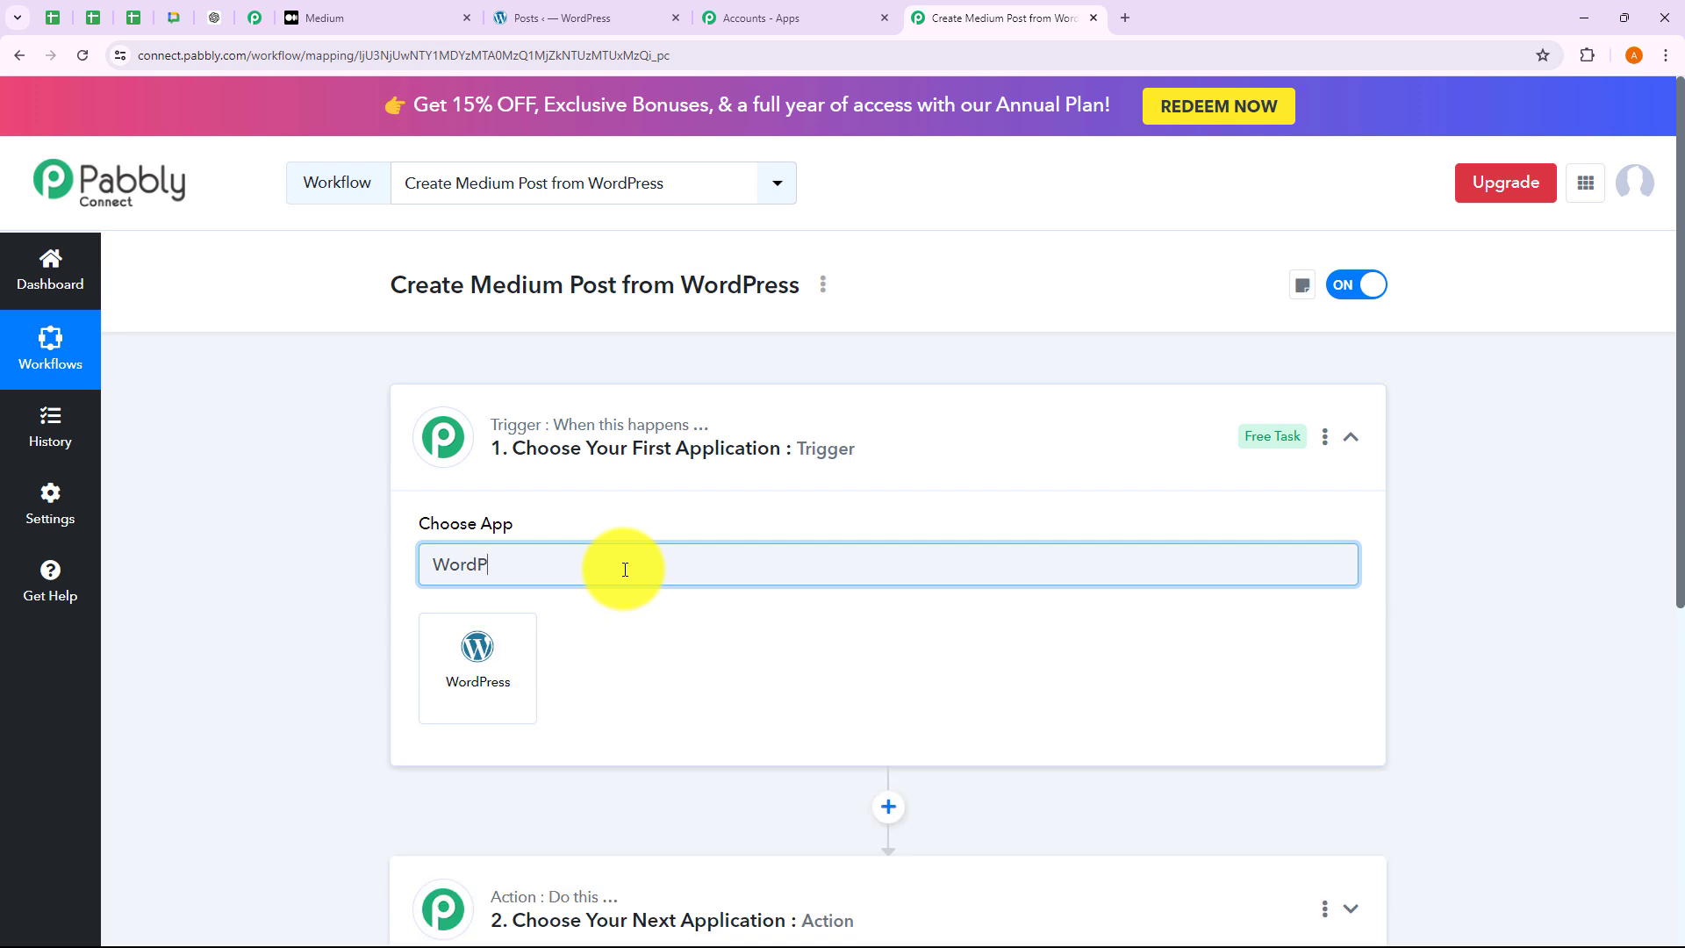
click(508, 679)
click(511, 670)
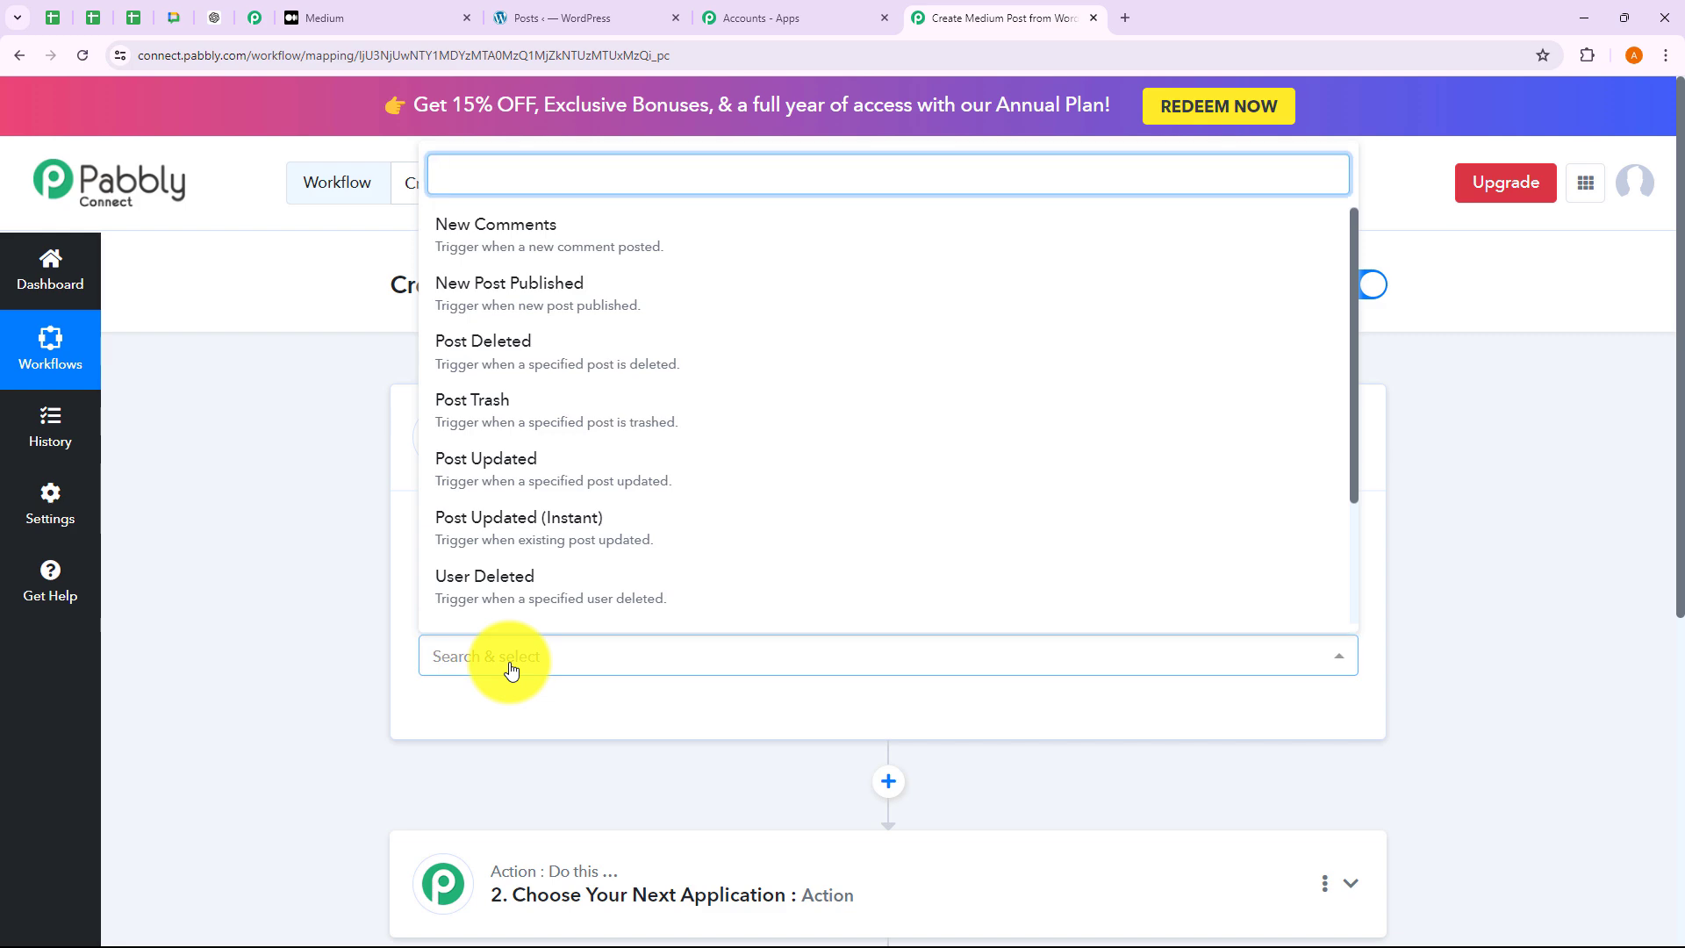
click(484, 302)
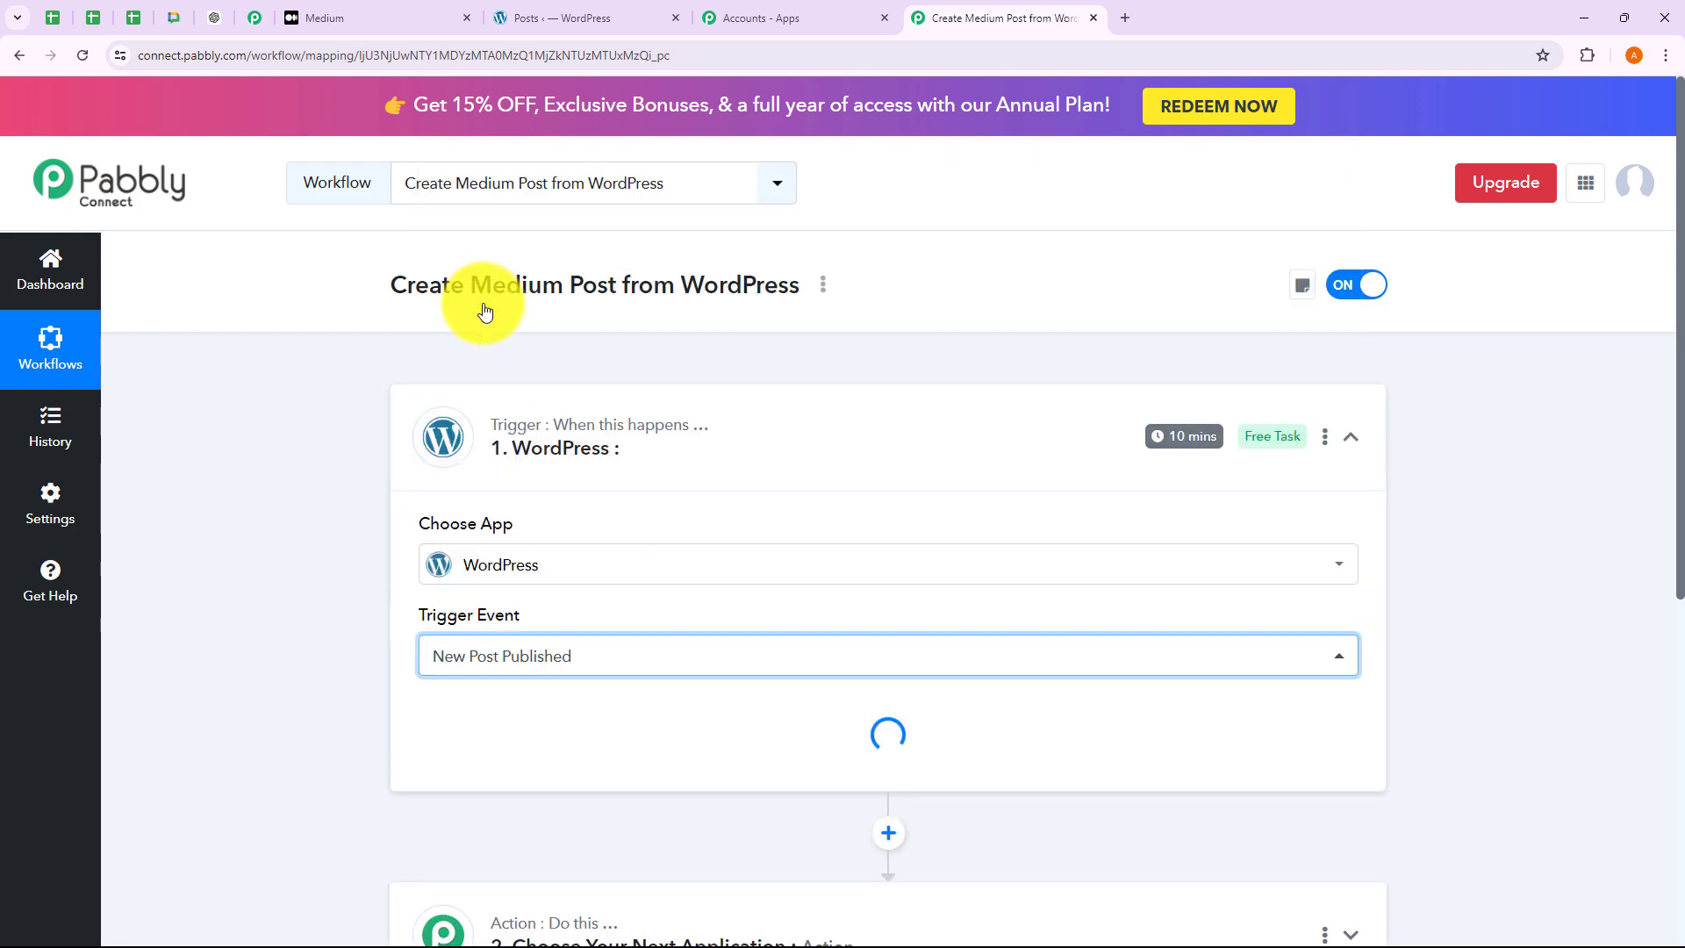
Review the WordPress webhook setup instructions and copy the trigger's webhook URL.
scroll(509, 395, down, 3)
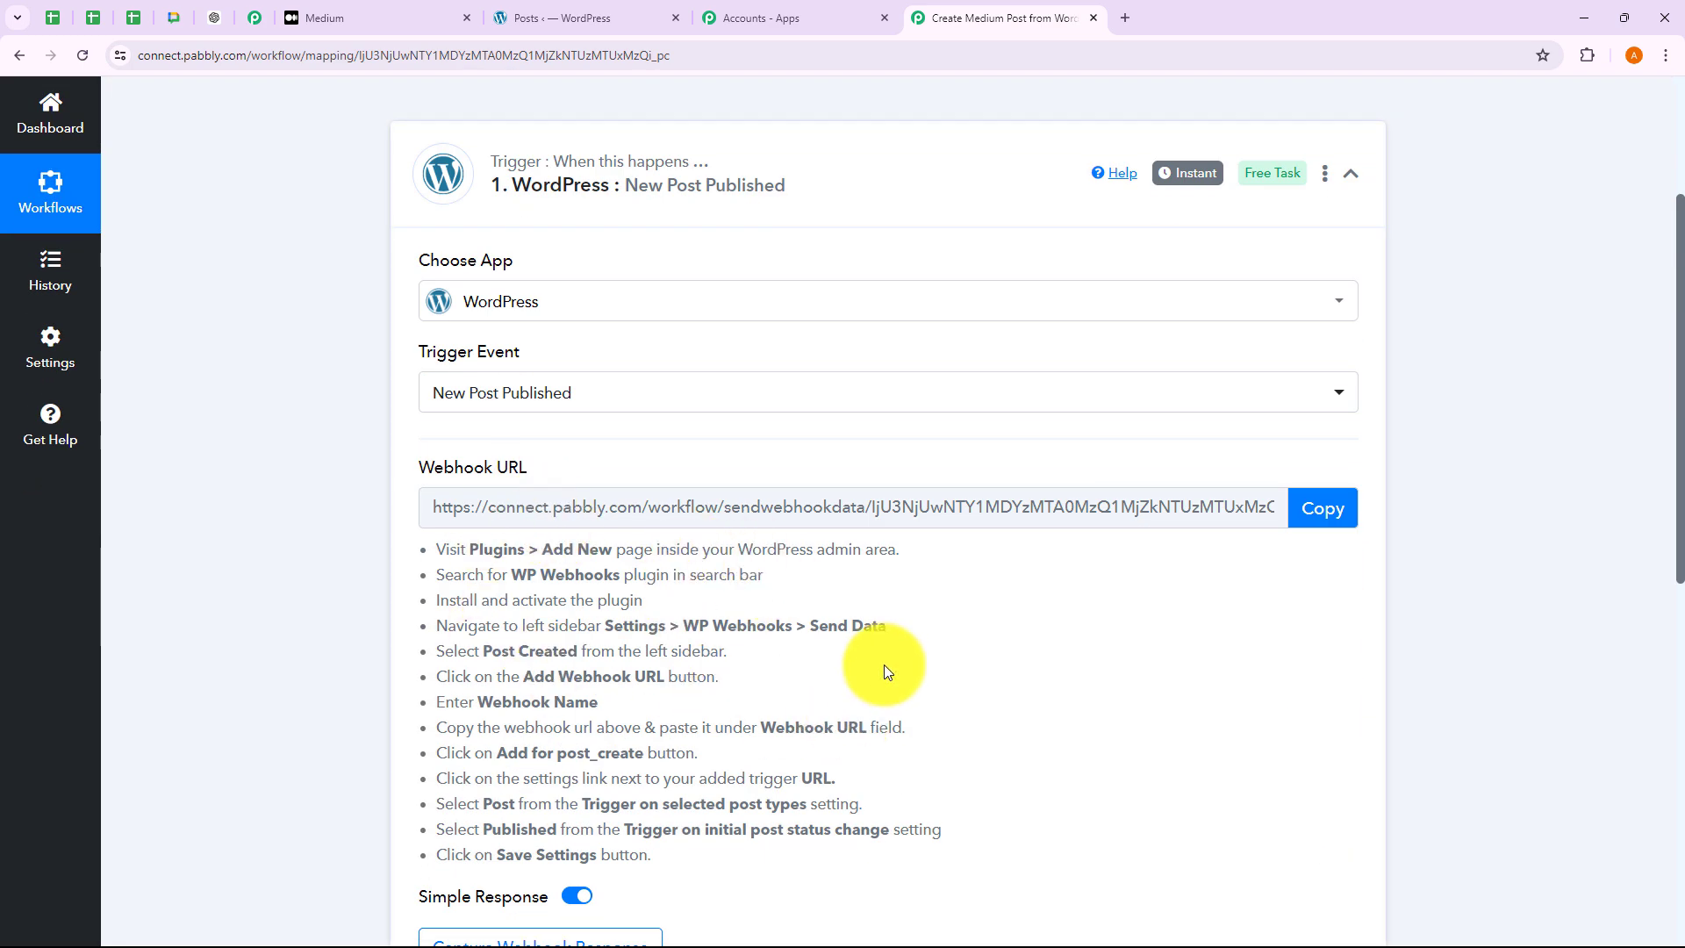
scroll(883, 663, down, 1)
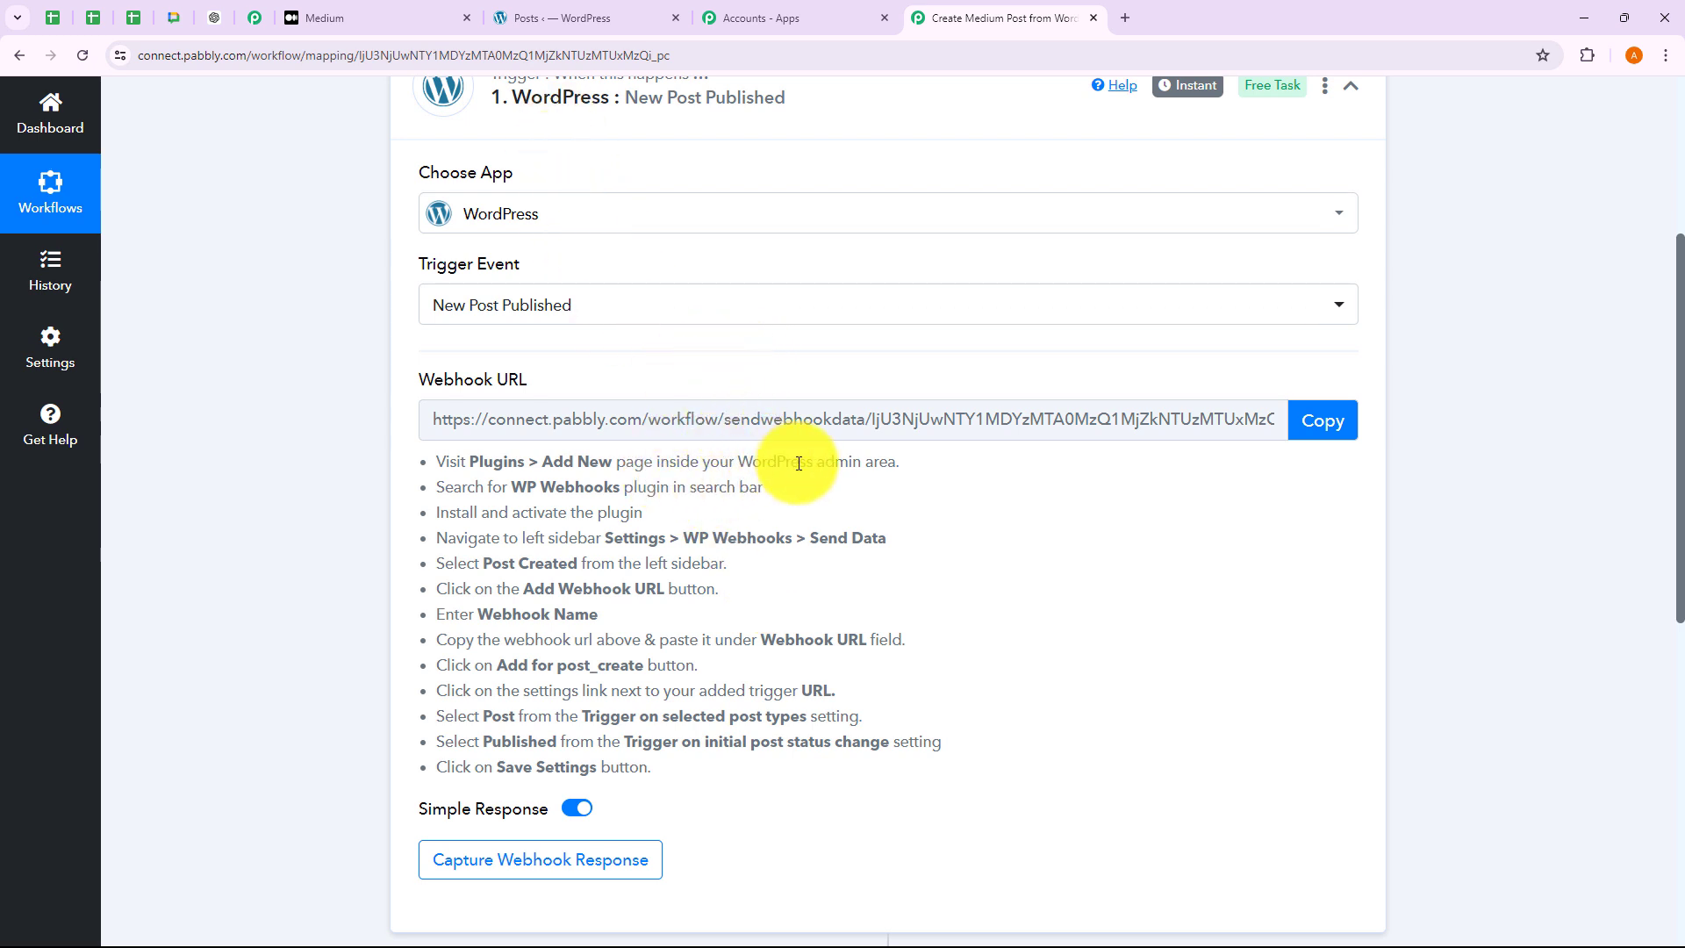
drag(442, 463, 762, 717)
click(911, 693)
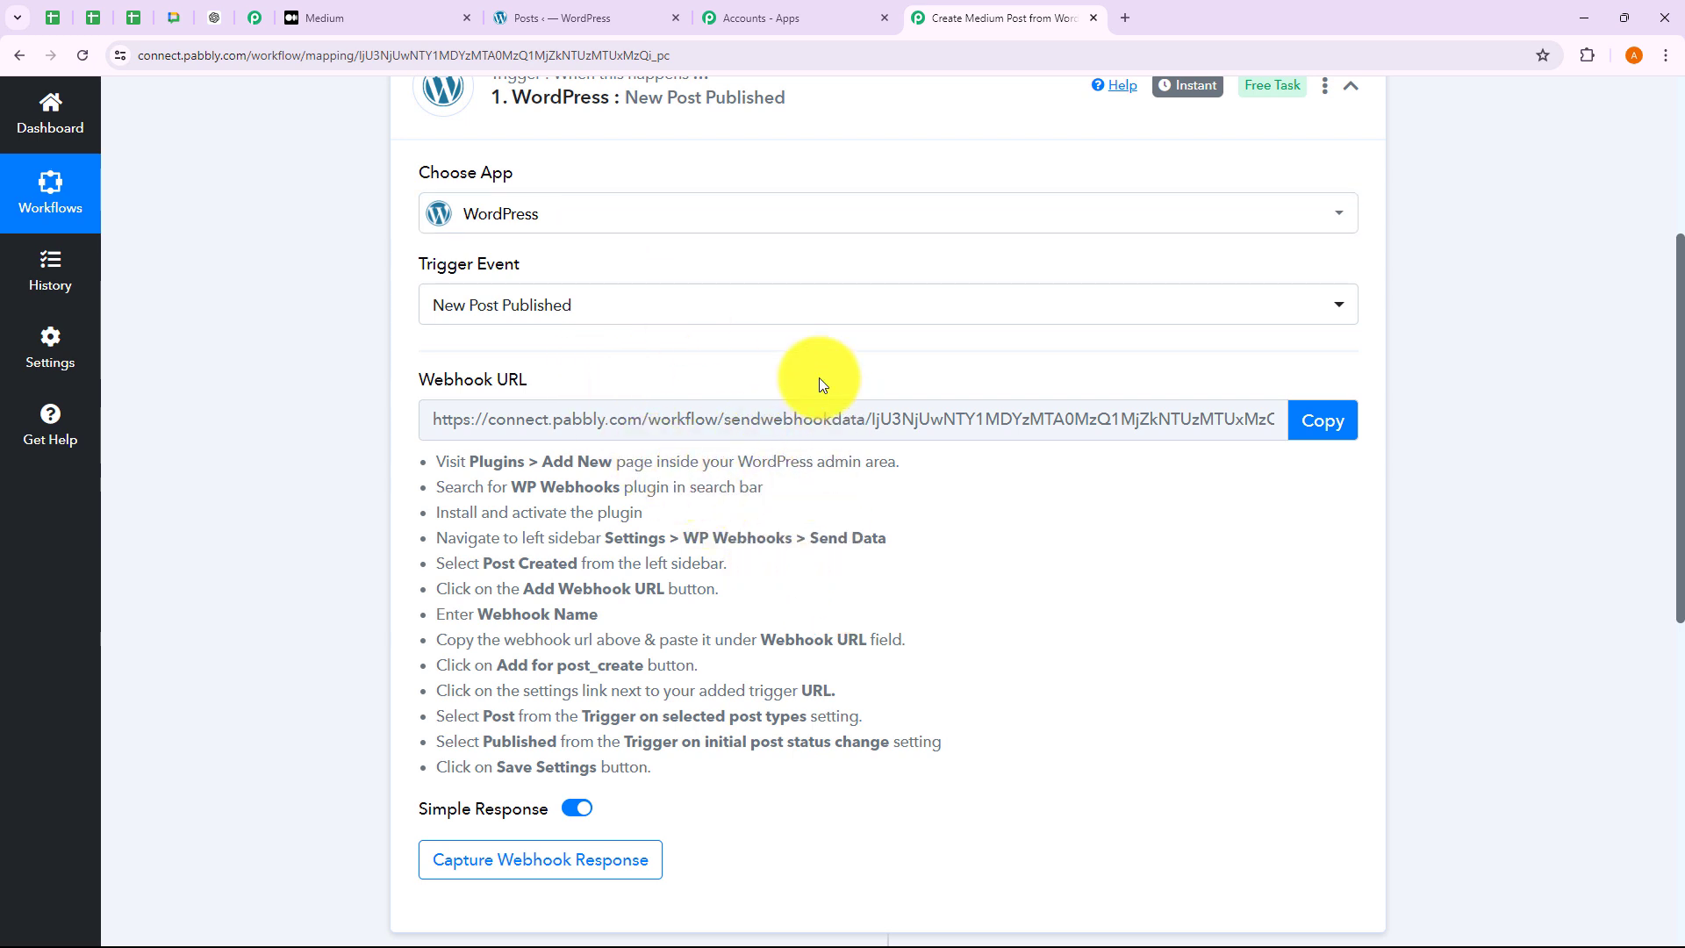
click(1302, 422)
scroll(1010, 649, down, 2)
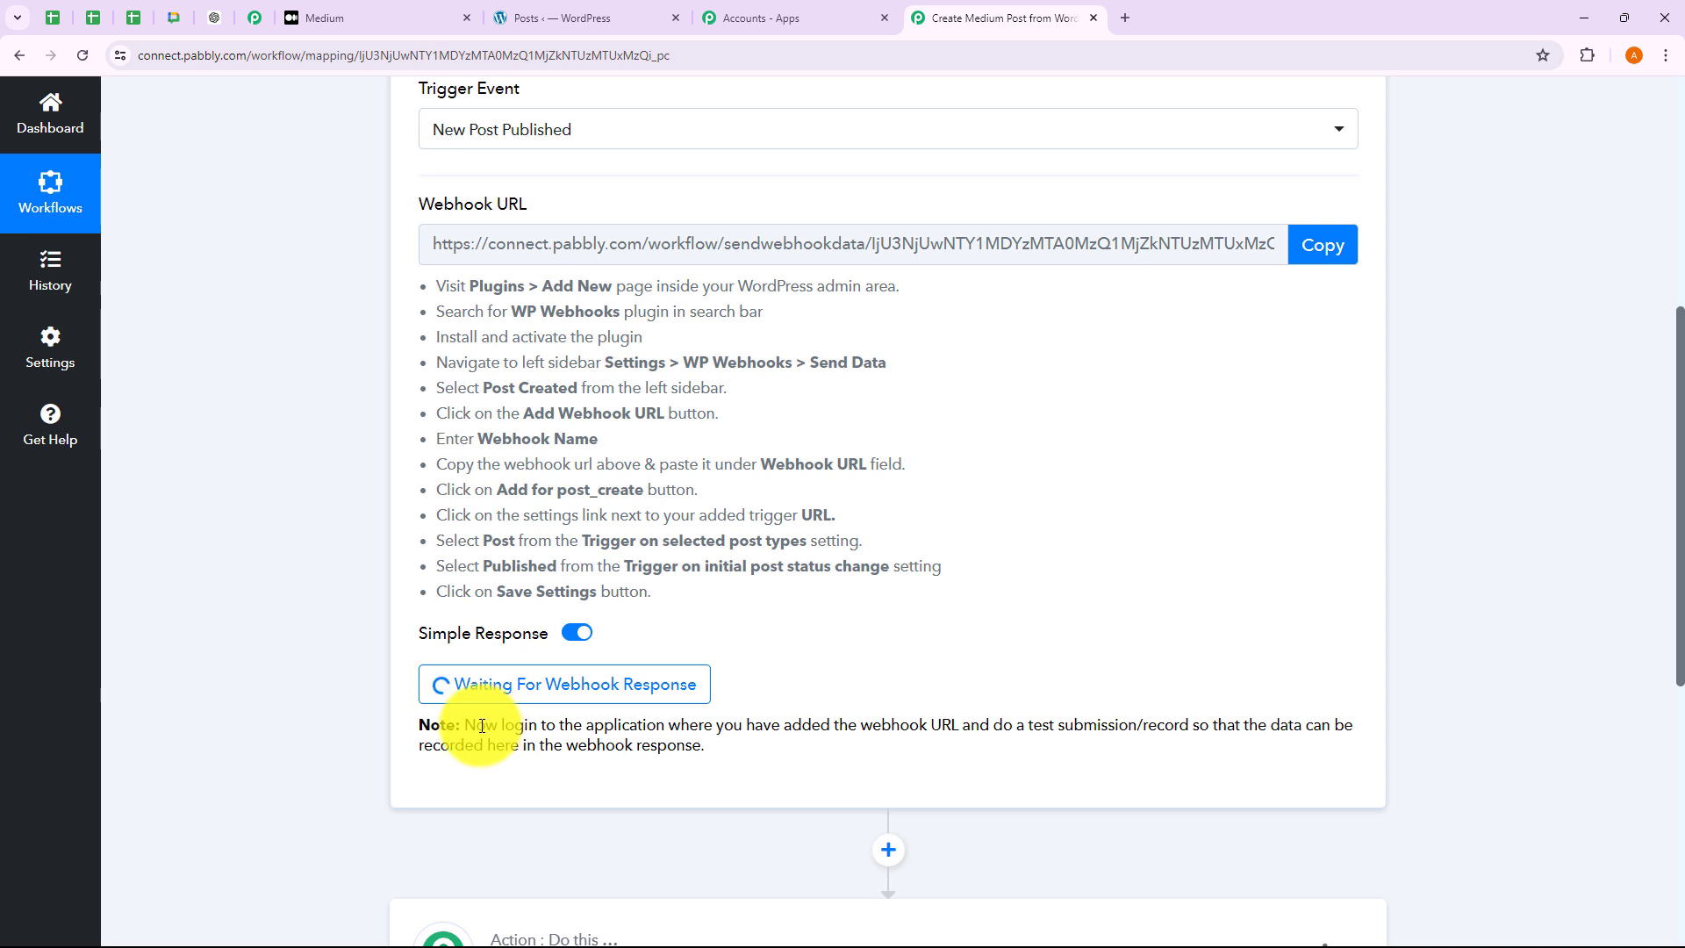
drag(481, 726, 744, 750)
click(744, 751)
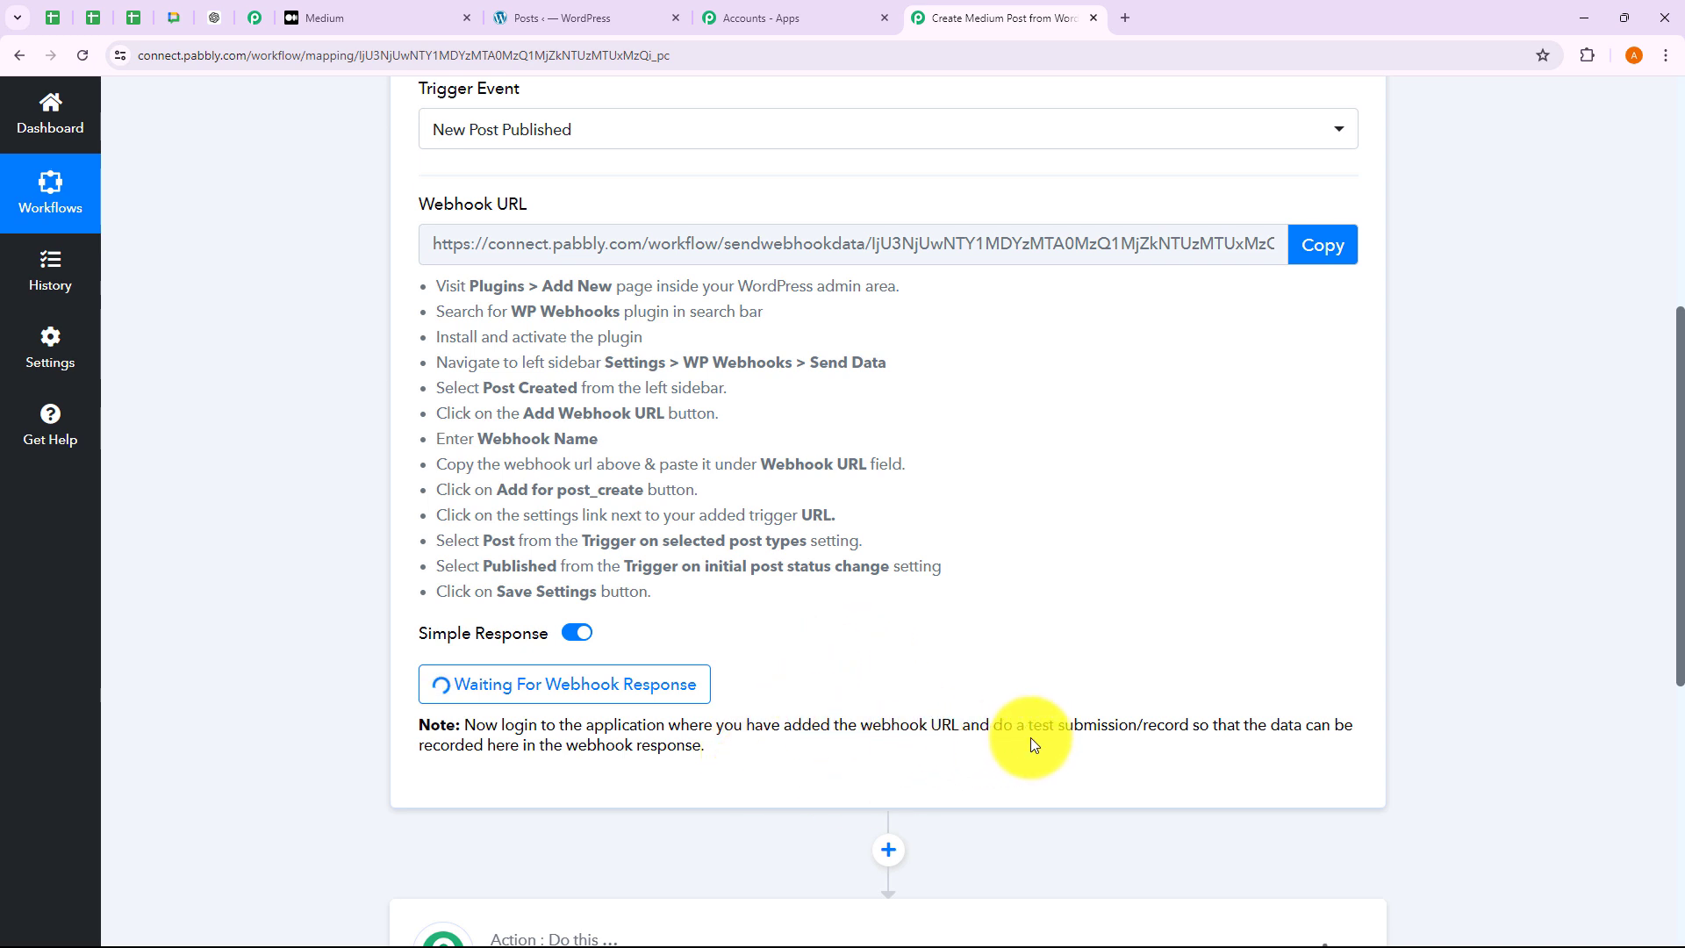
drag(1030, 737, 1113, 745)
click(1113, 746)
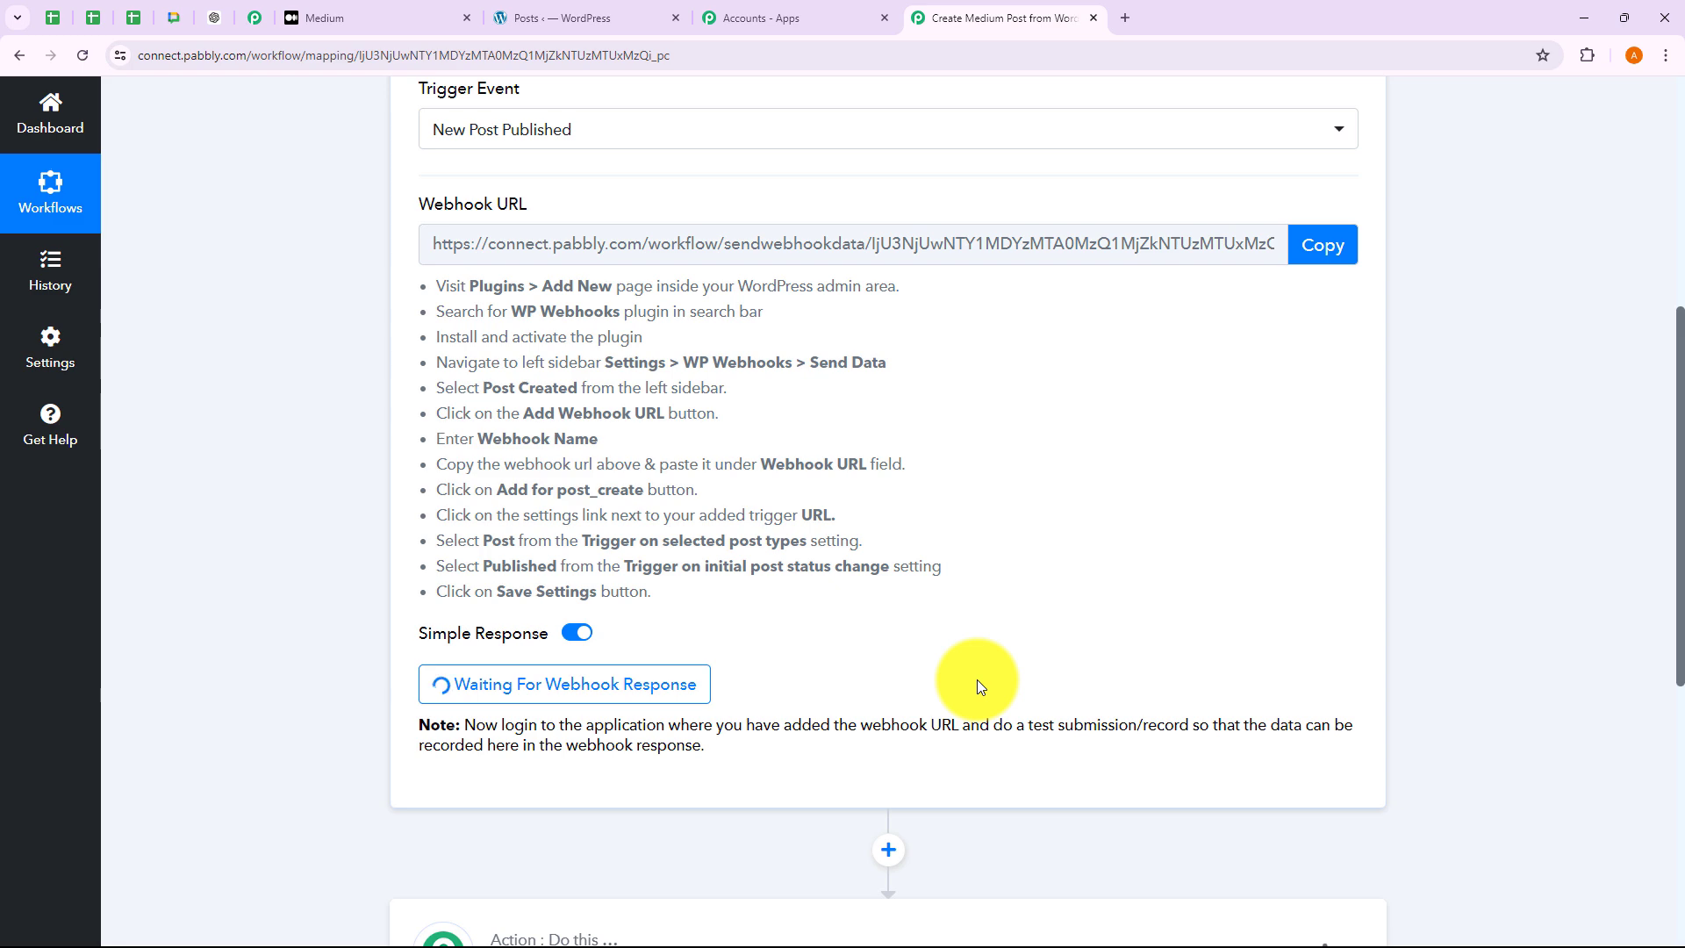
Switch to the WordPress admin and open the Post created trigger in the Send Data section of the WP Webhooks settings.
click(597, 5)
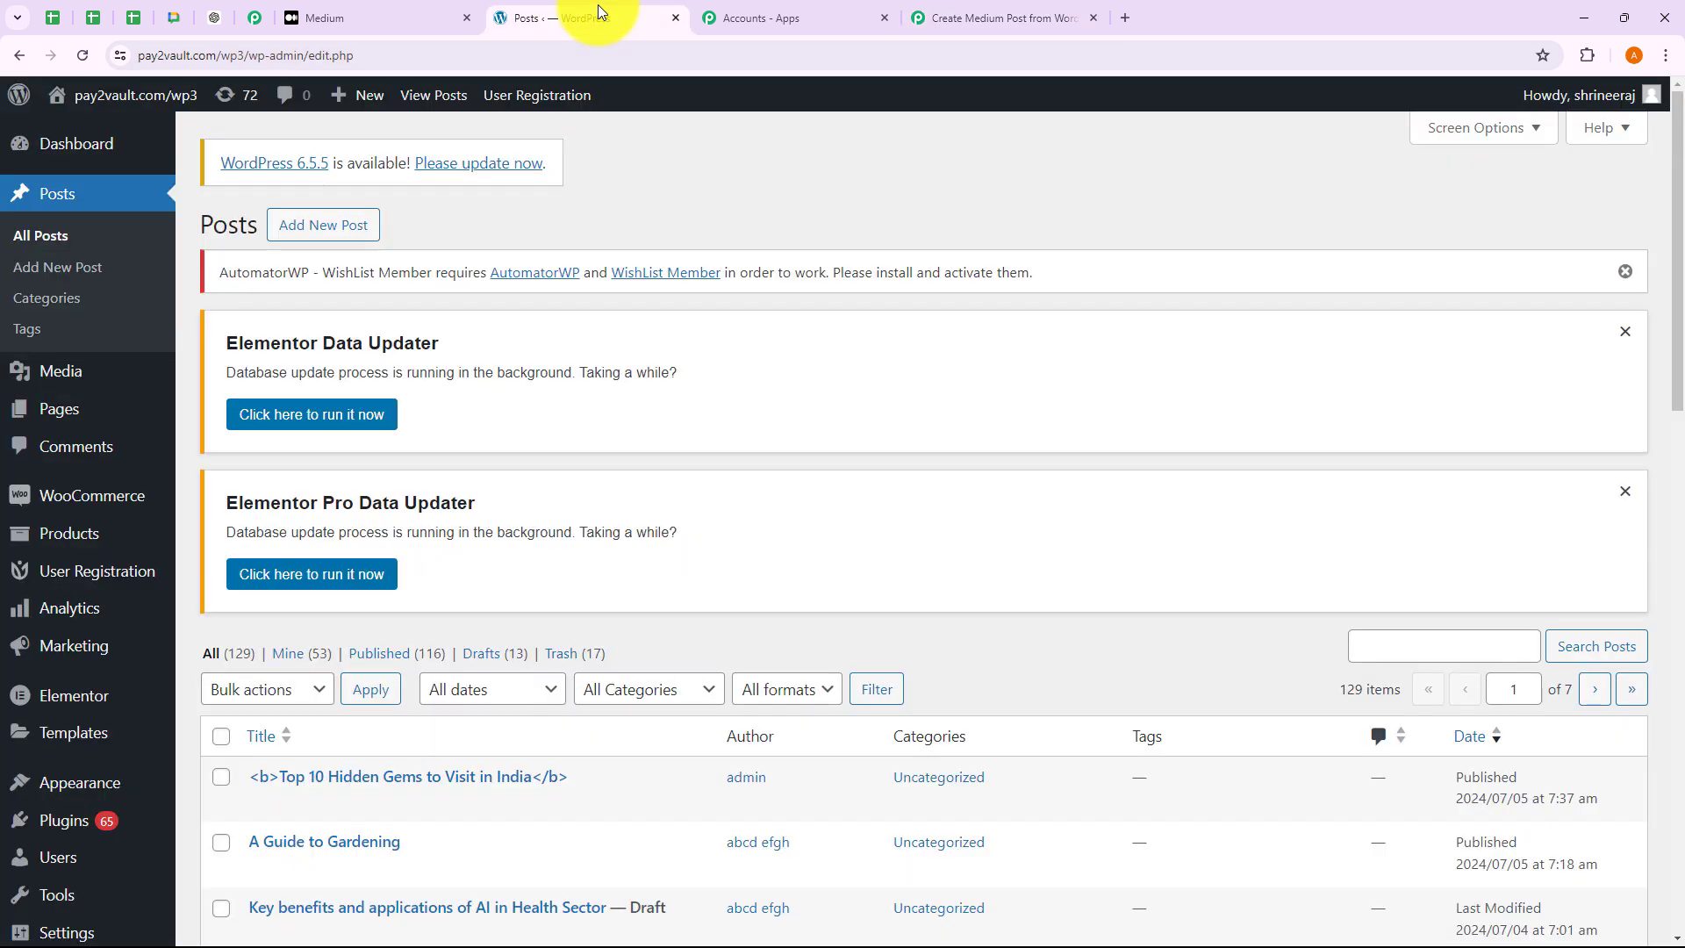
scroll(74, 677, down, 3)
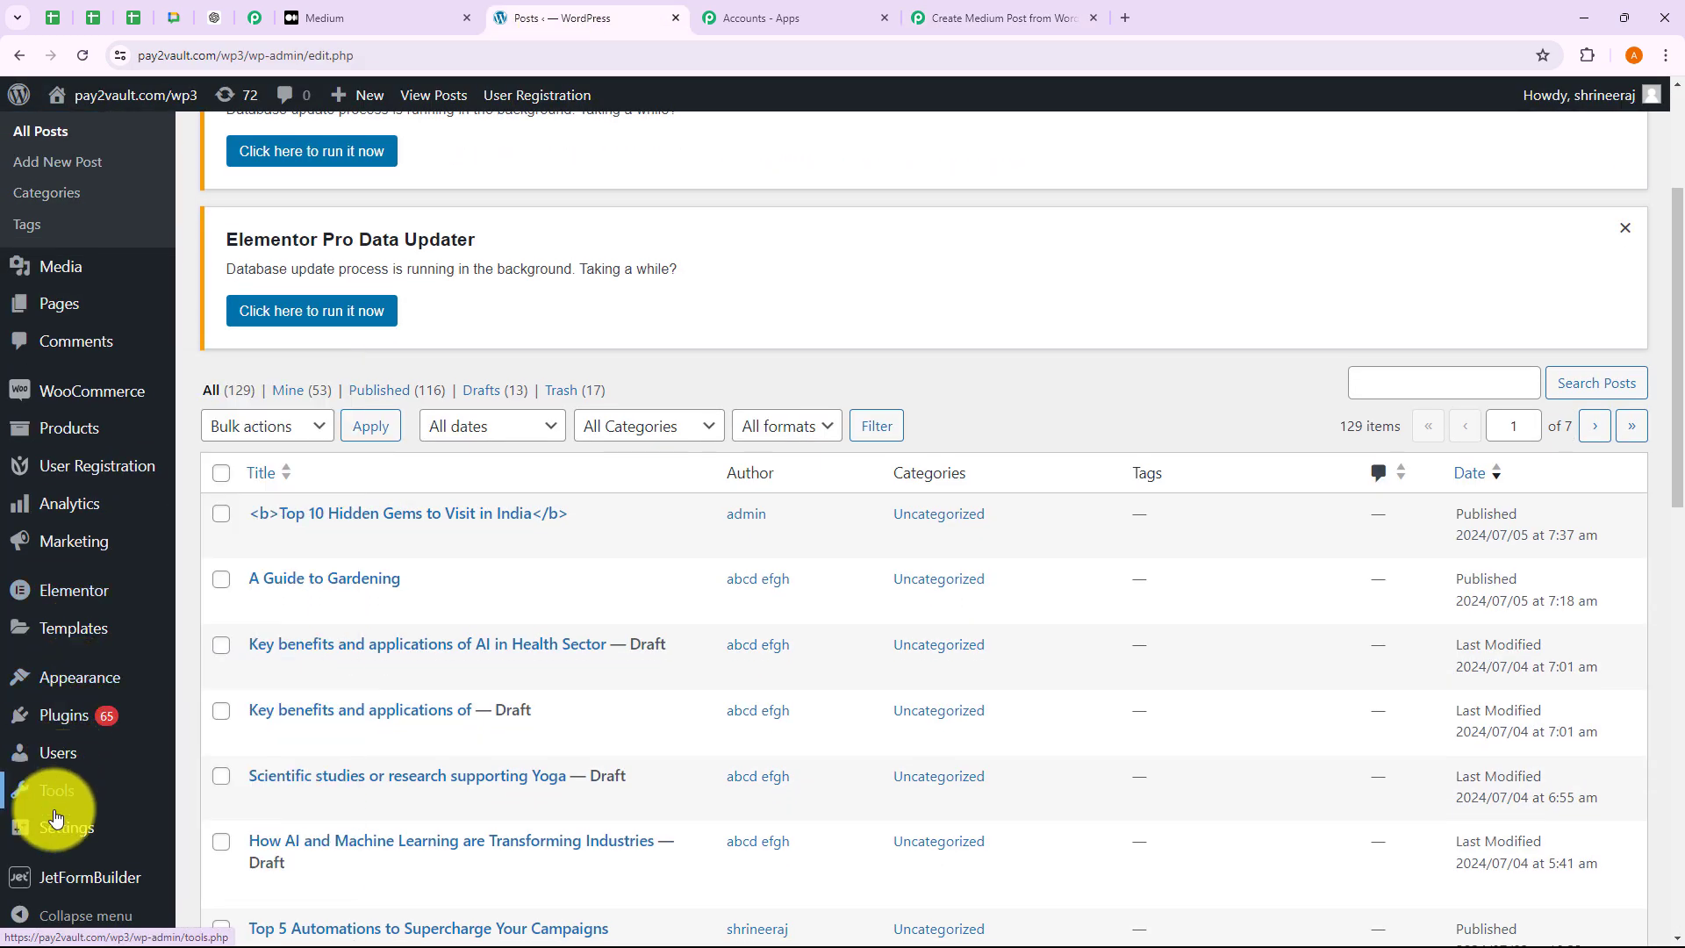
mouse_move(54, 818)
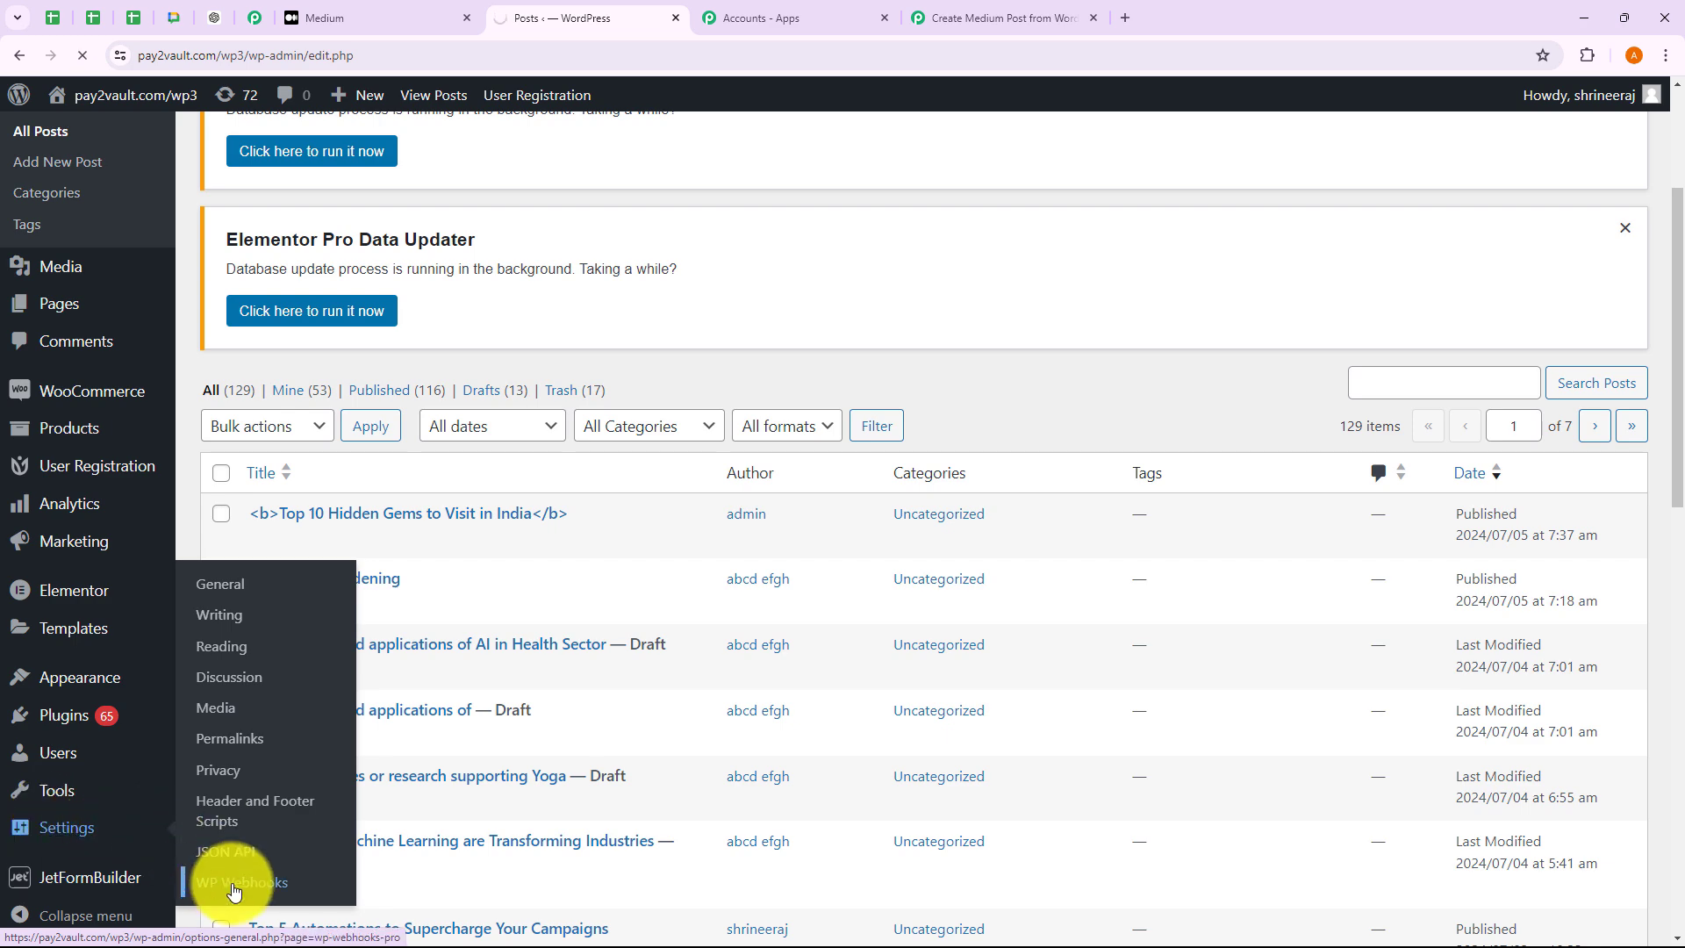
scroll(504, 693, down, 2)
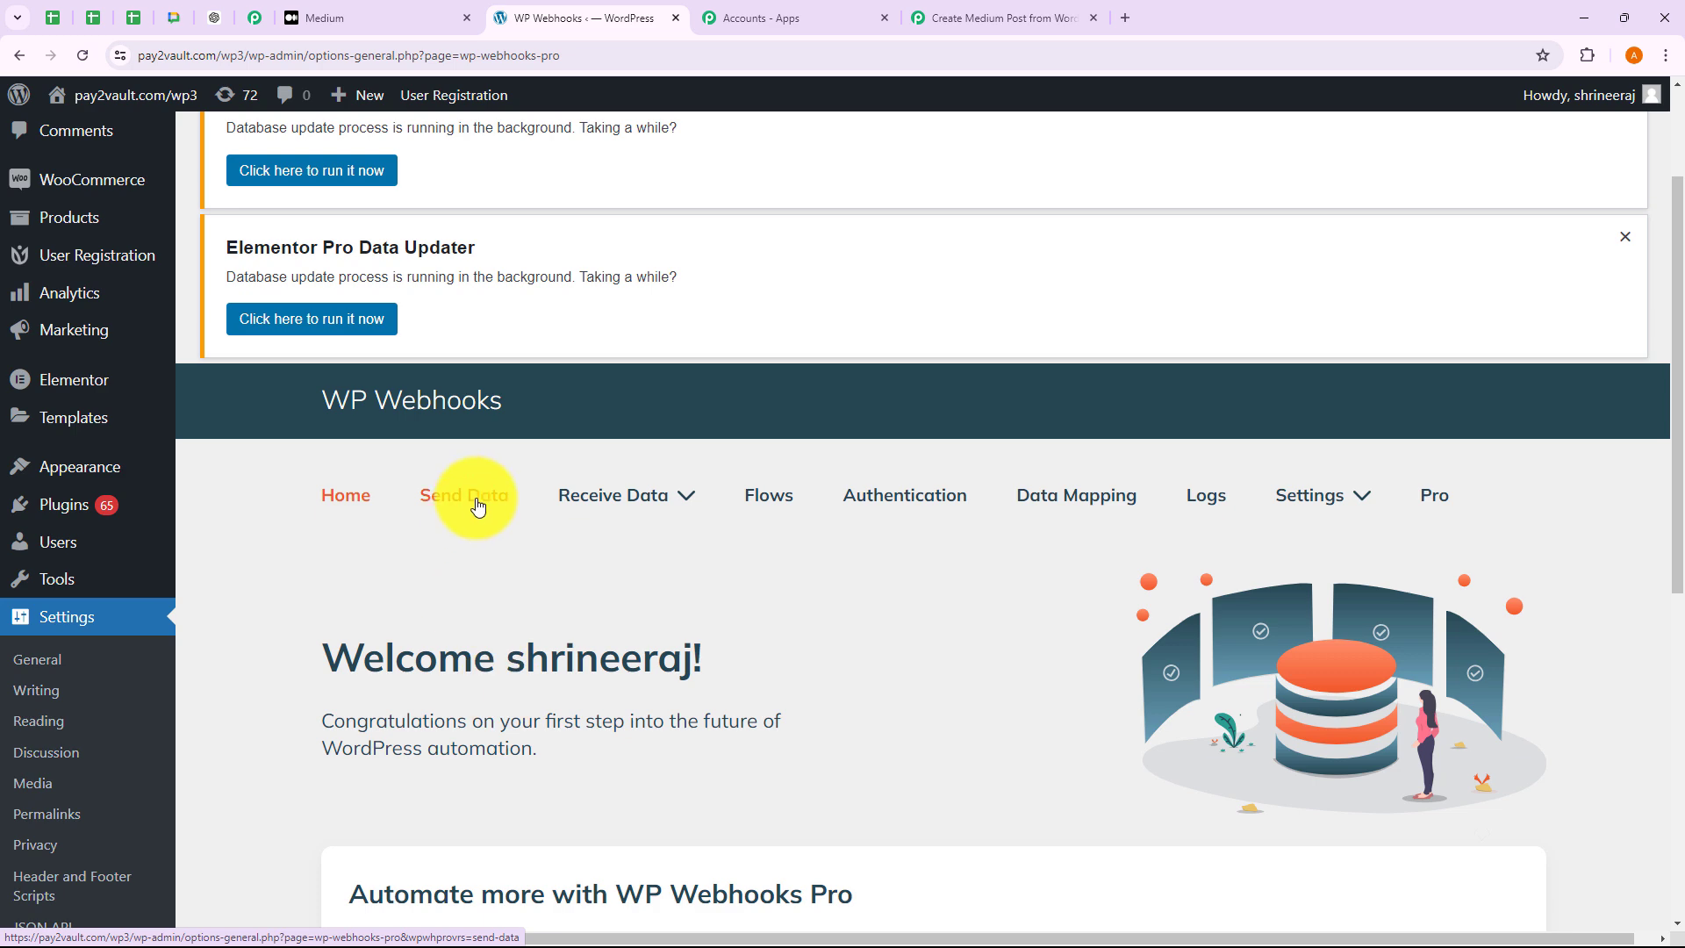
scroll(477, 507, down, 4)
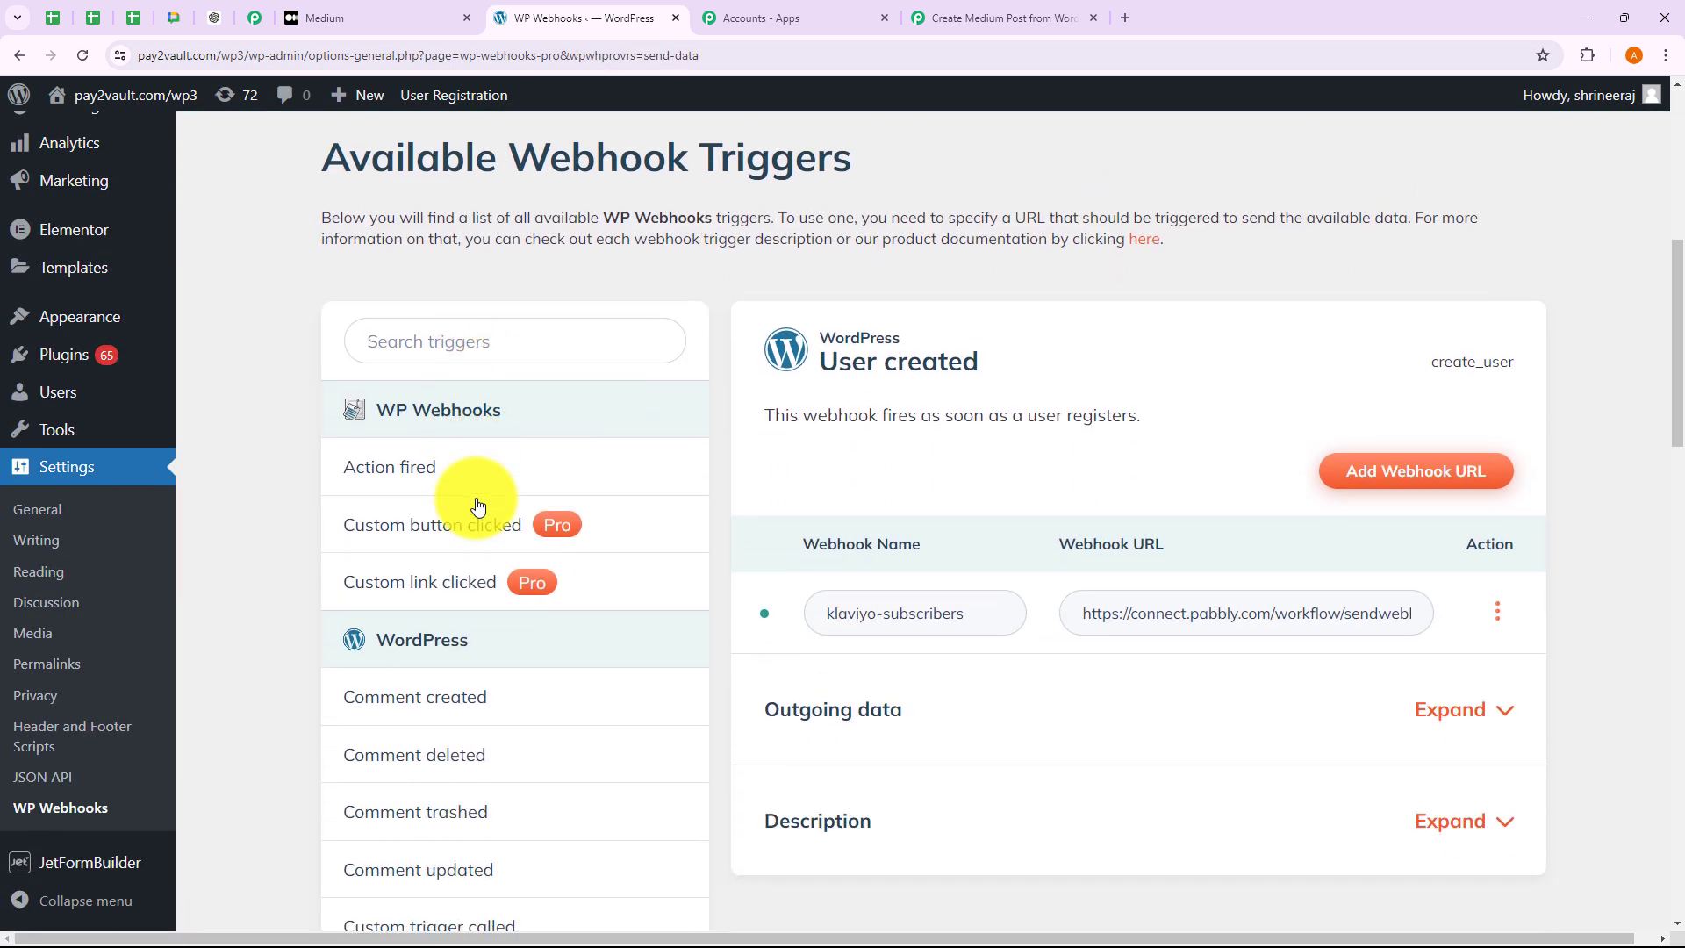
scroll(476, 506, down, 3)
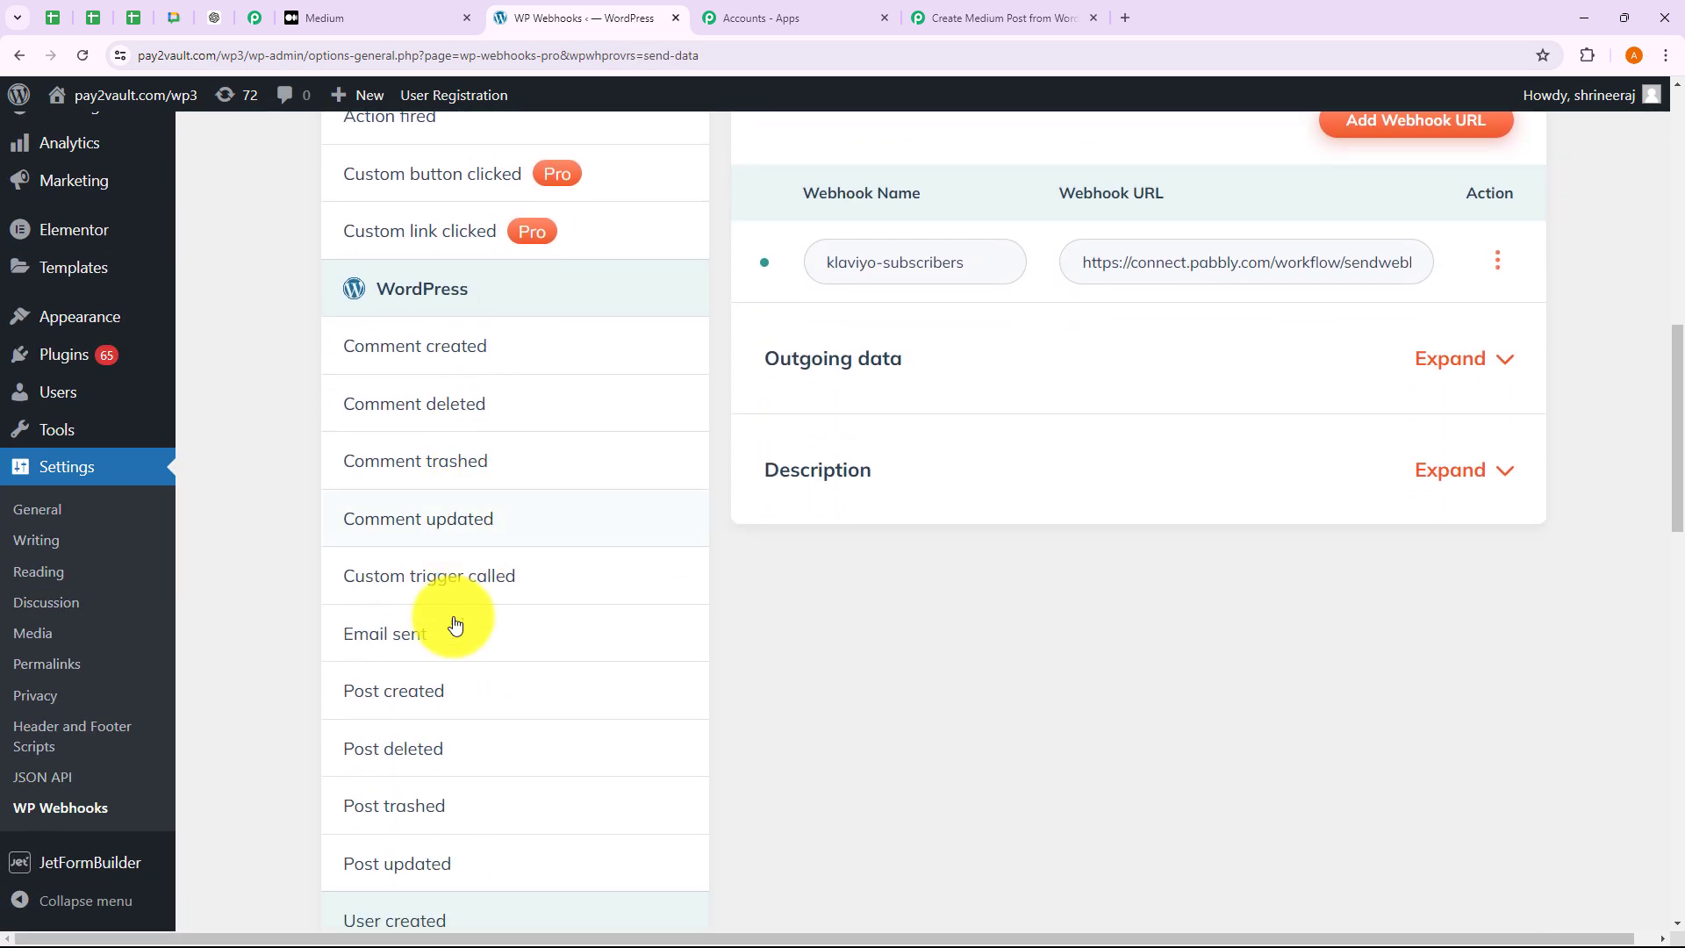
click(414, 692)
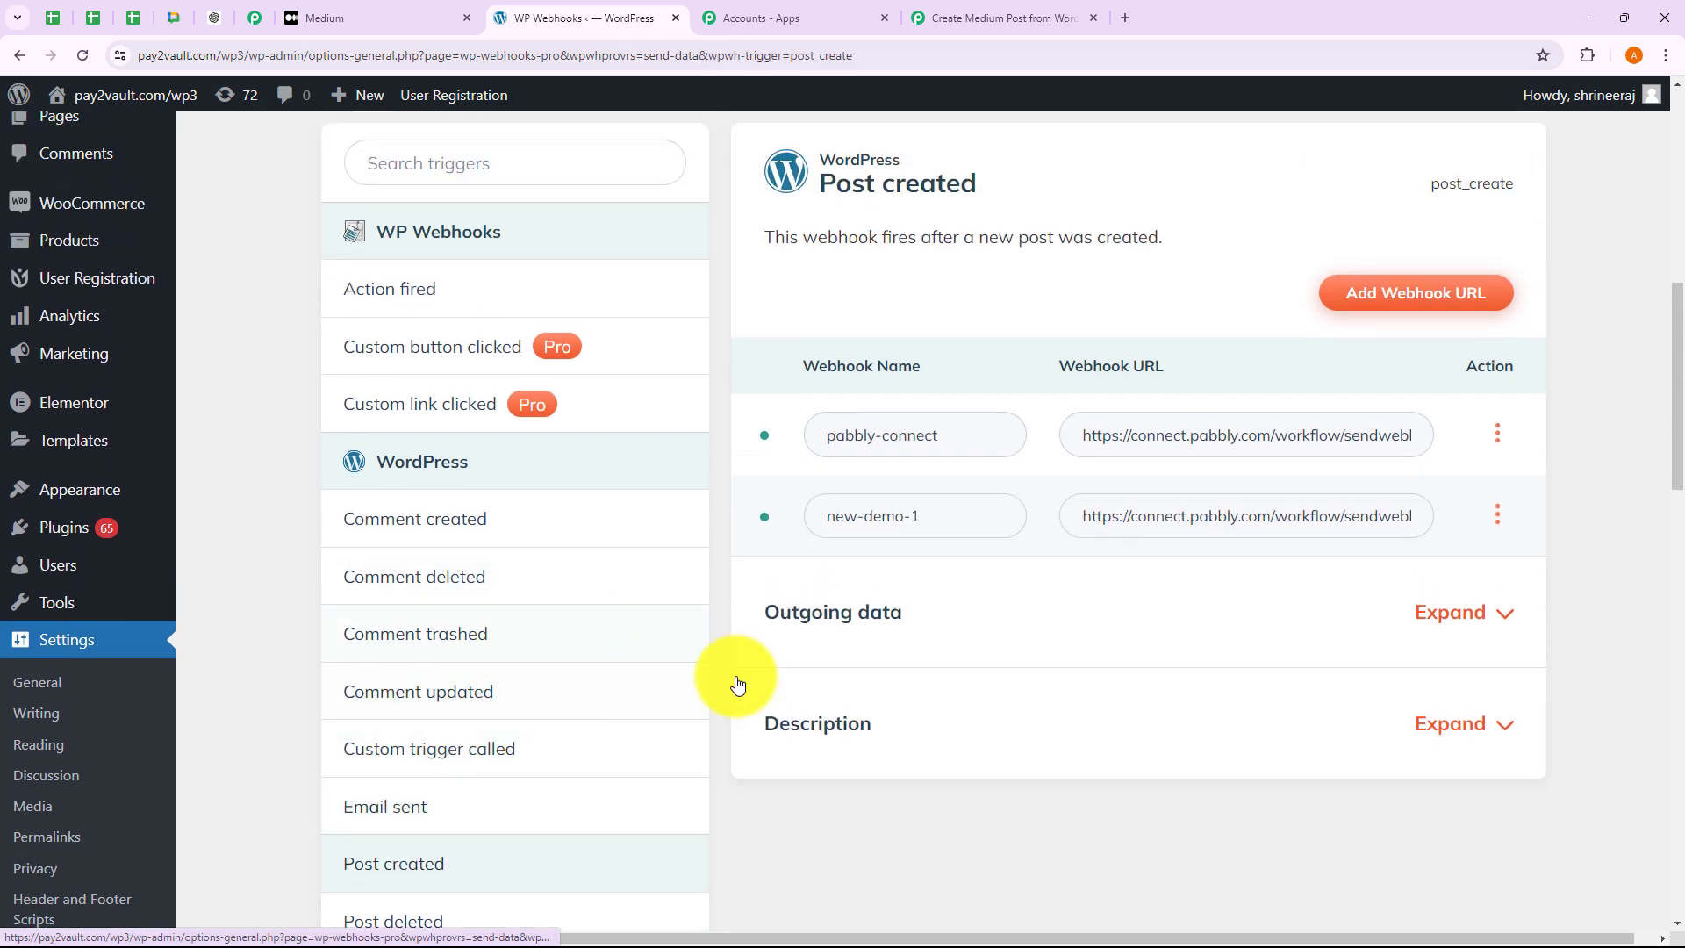
Add a webhook named "new demo 11" to the Post created trigger using the webhook URL copied from Pabbly Connect.
click(1442, 303)
click(724, 285)
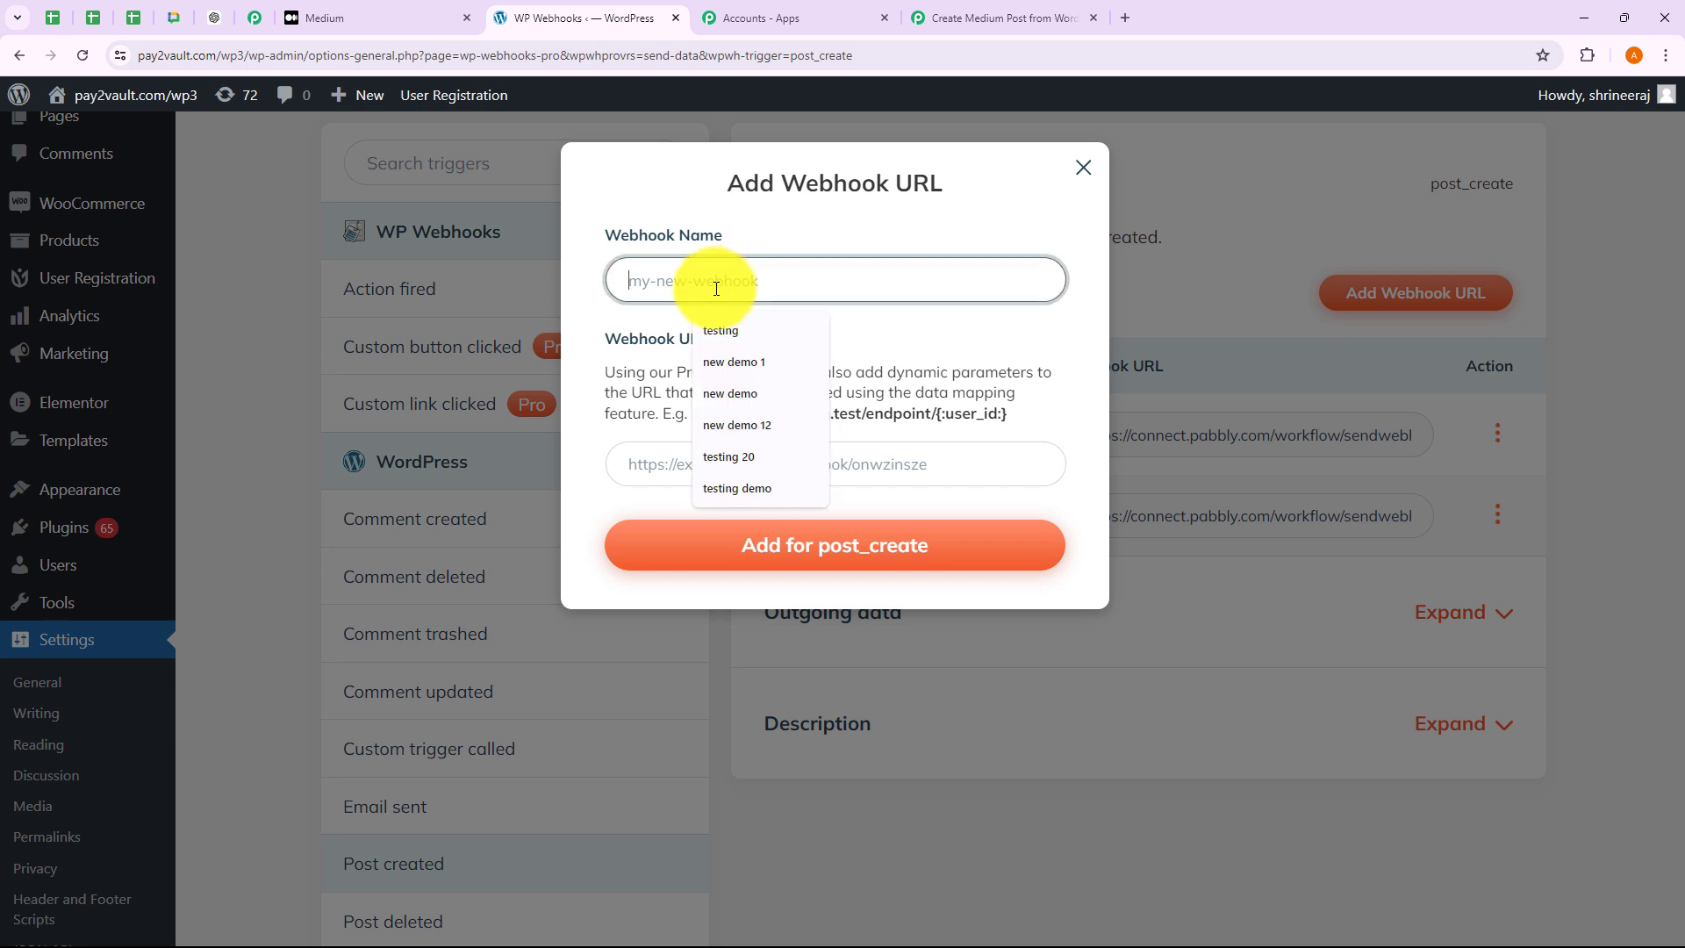
click(732, 369)
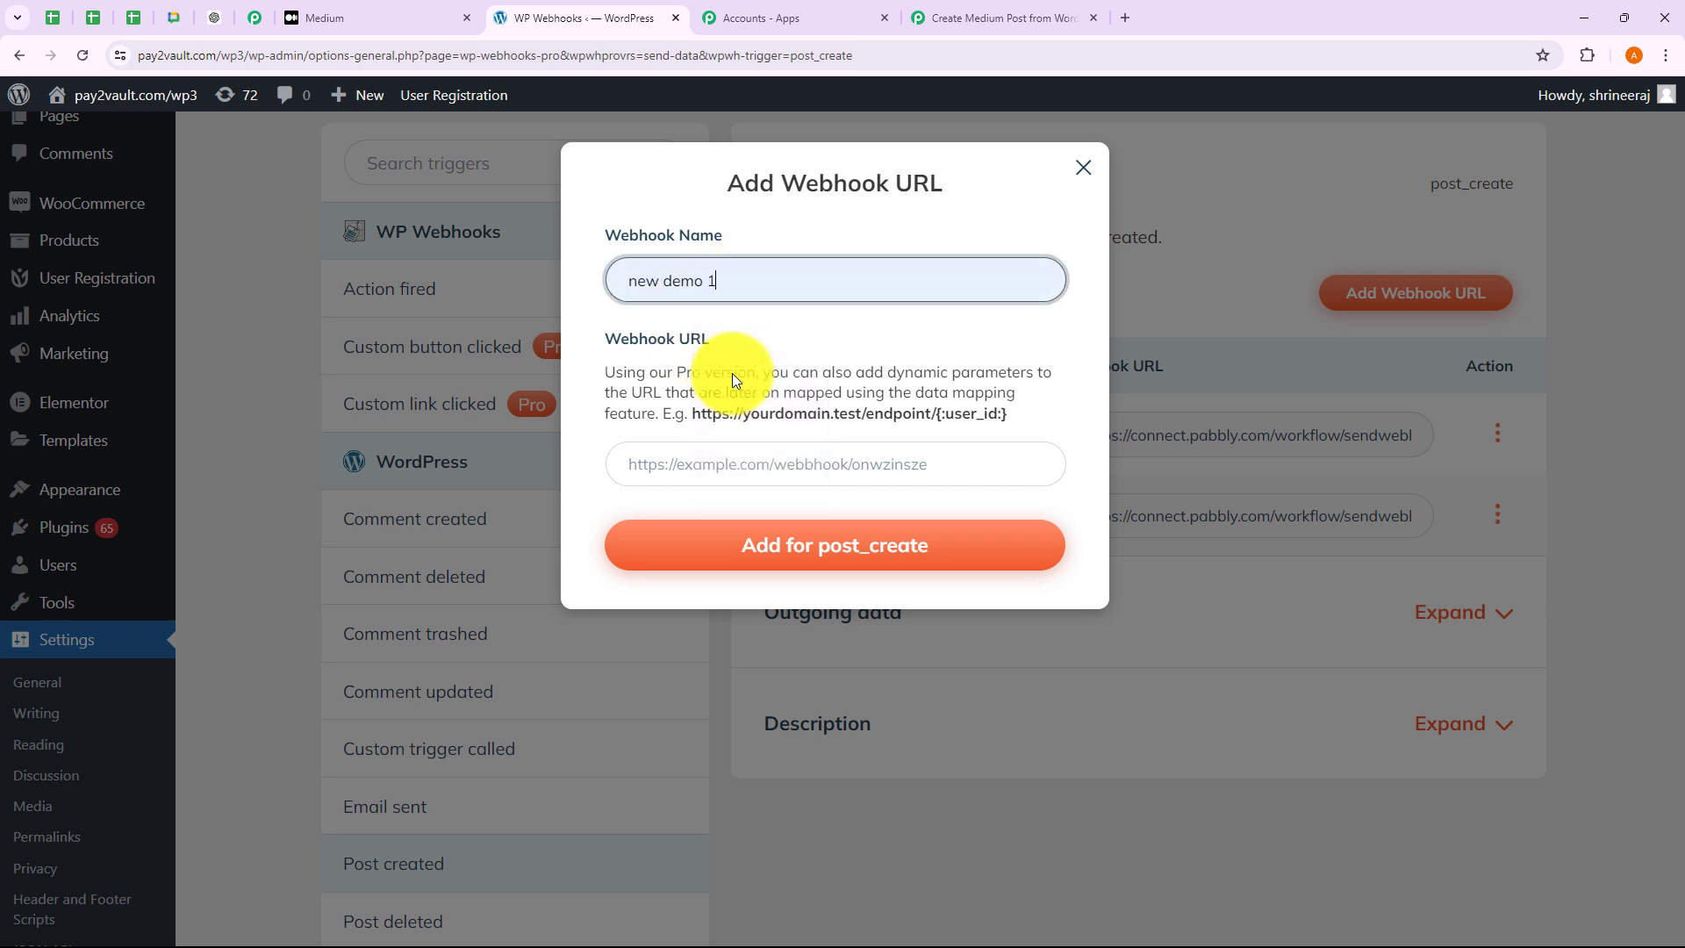
click(714, 478)
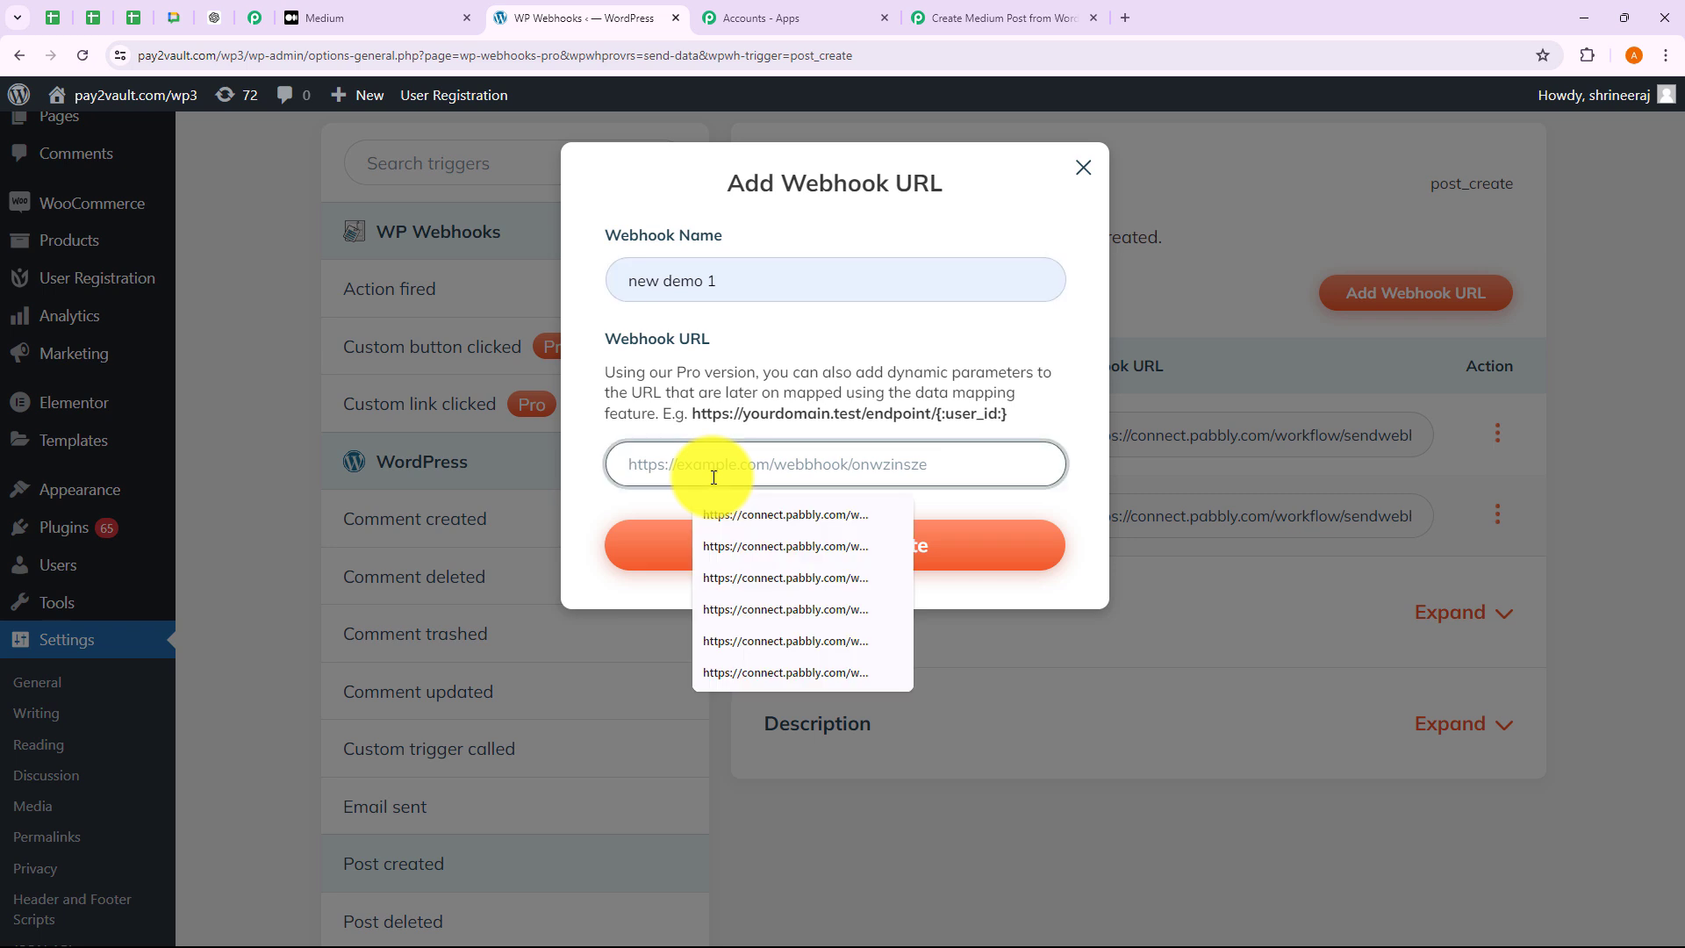
click(1004, 20)
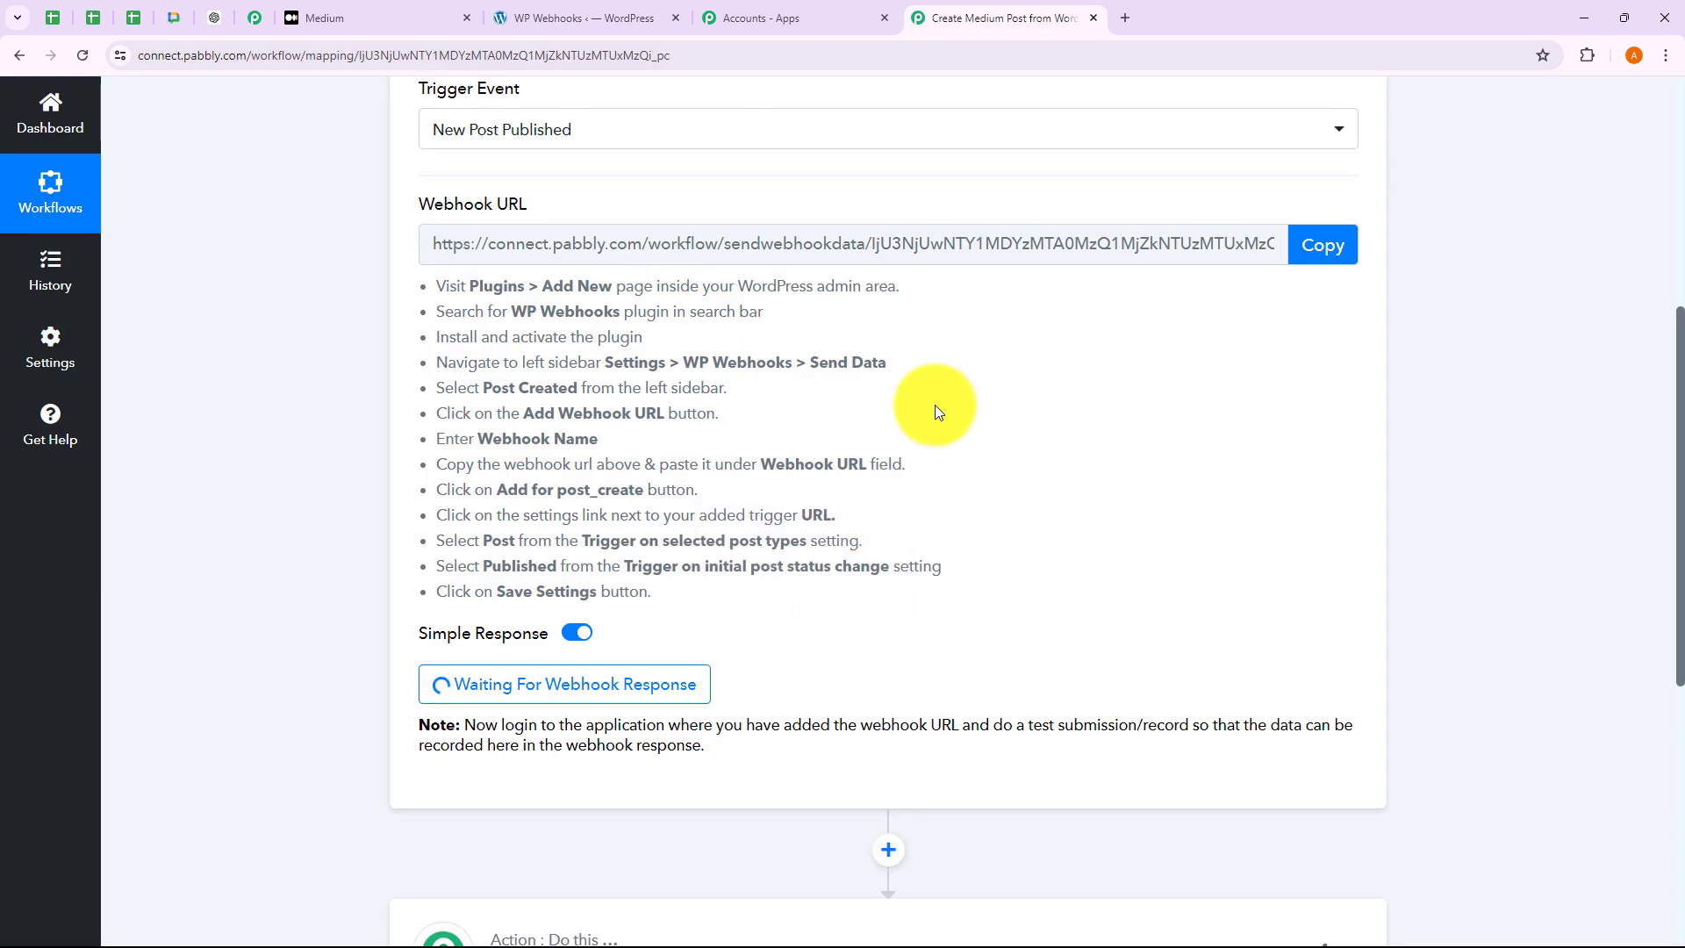
click(546, 26)
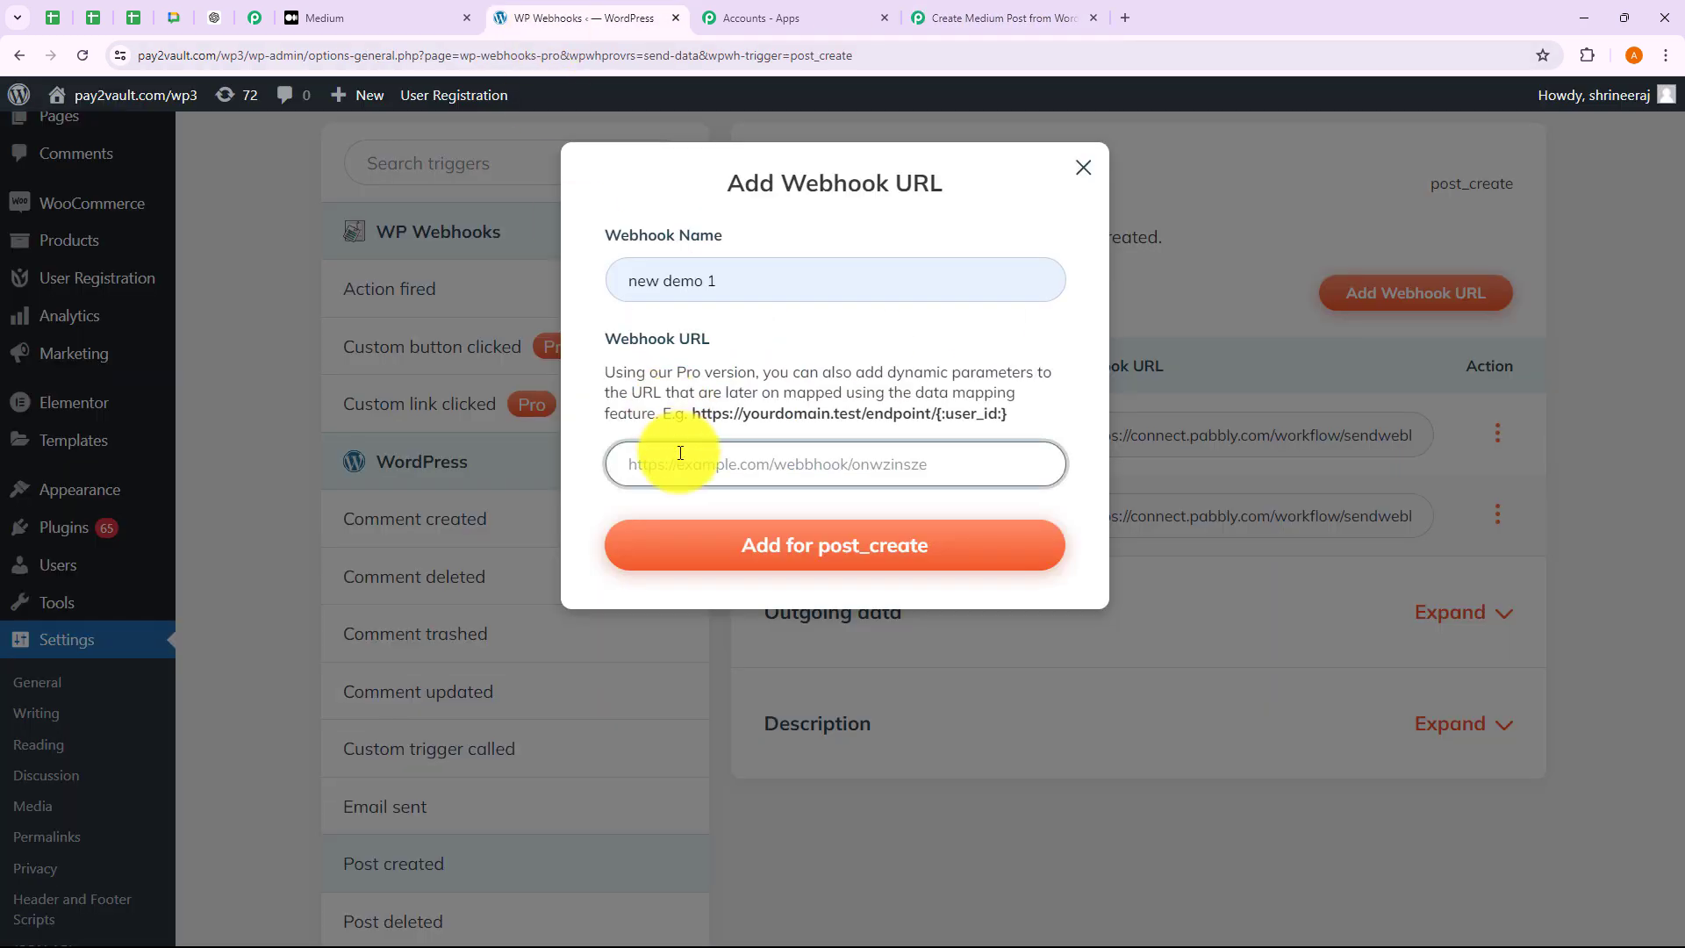
key(ctrl+v)
click(724, 280)
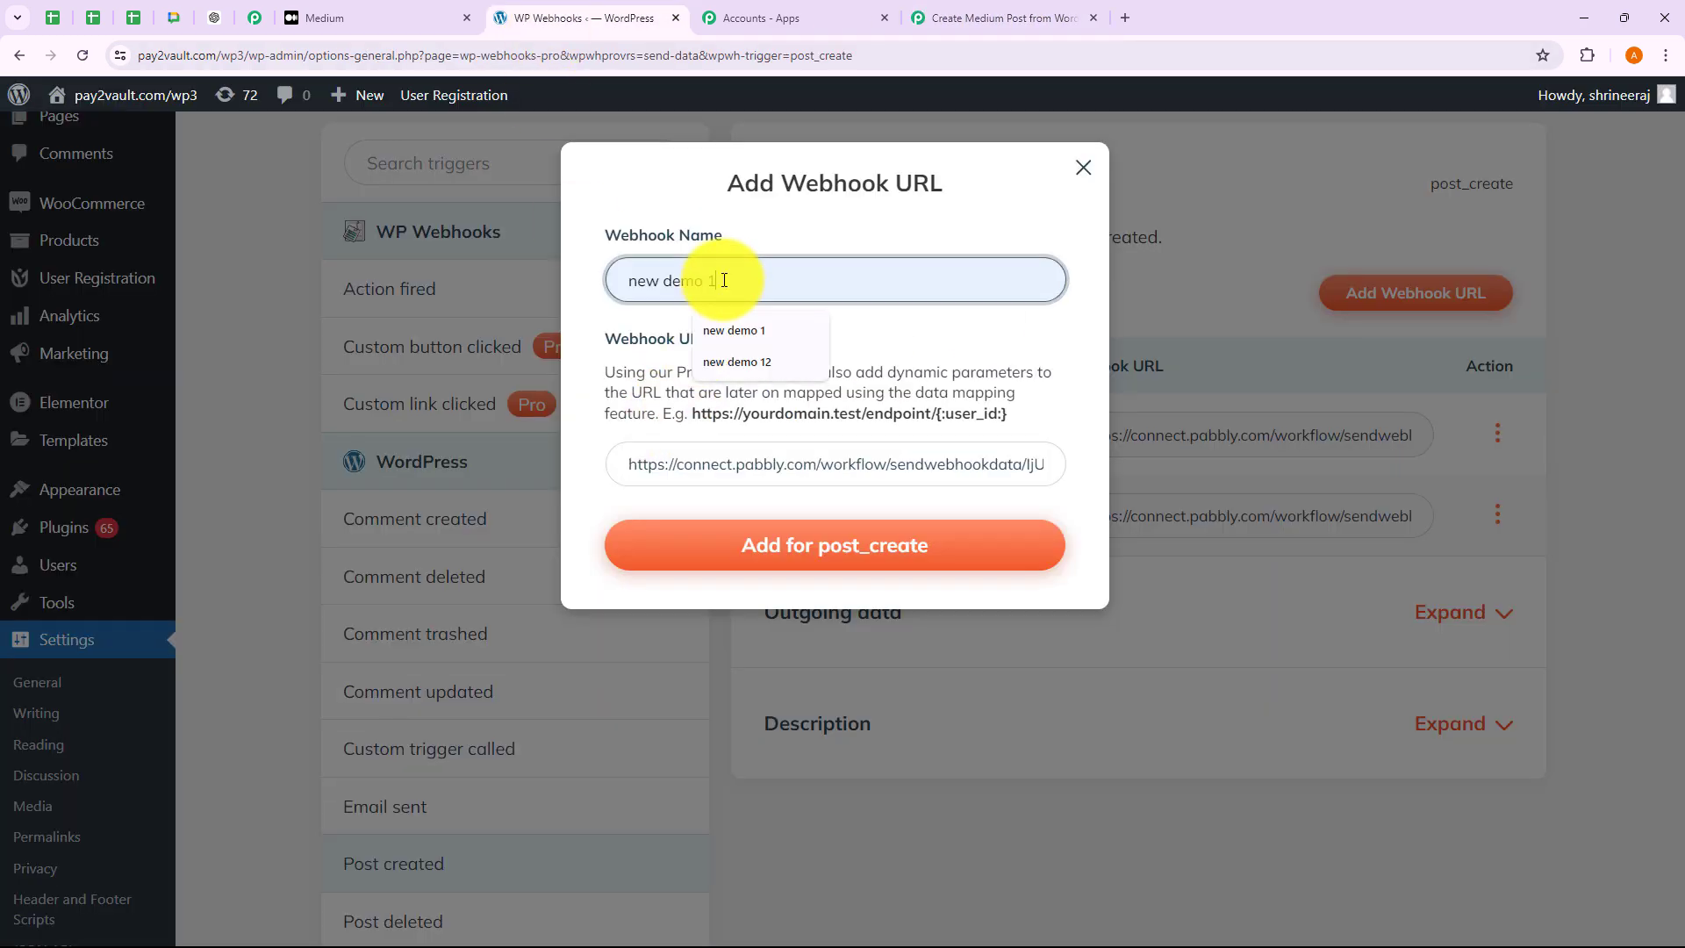
text(1)
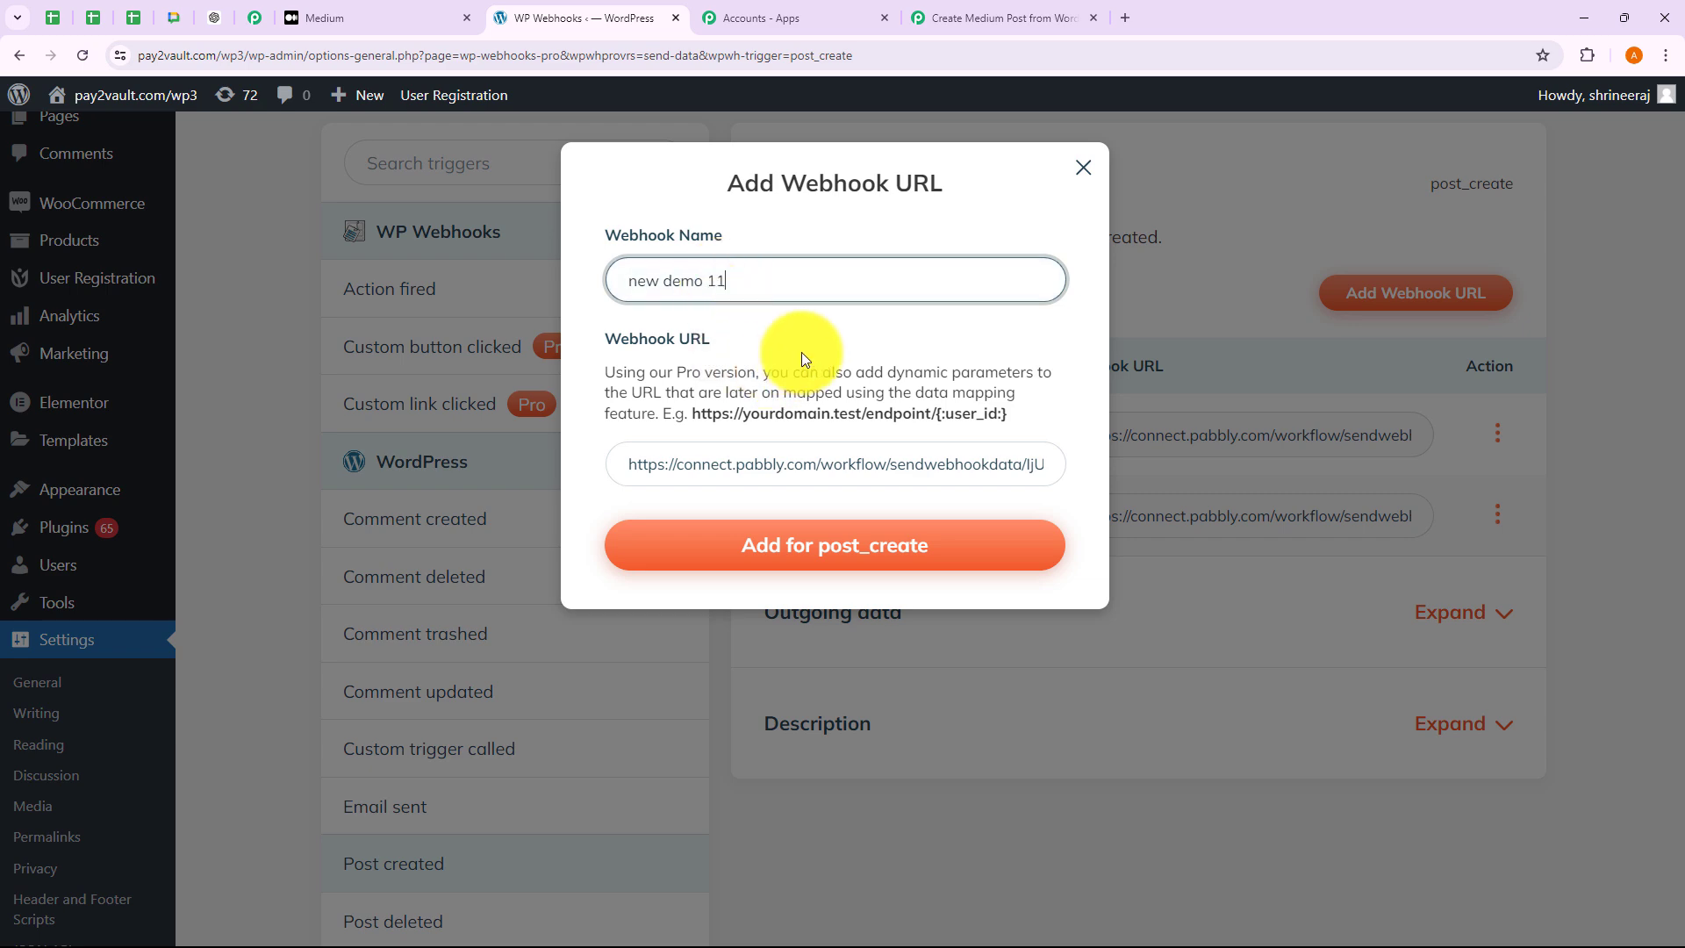
click(840, 553)
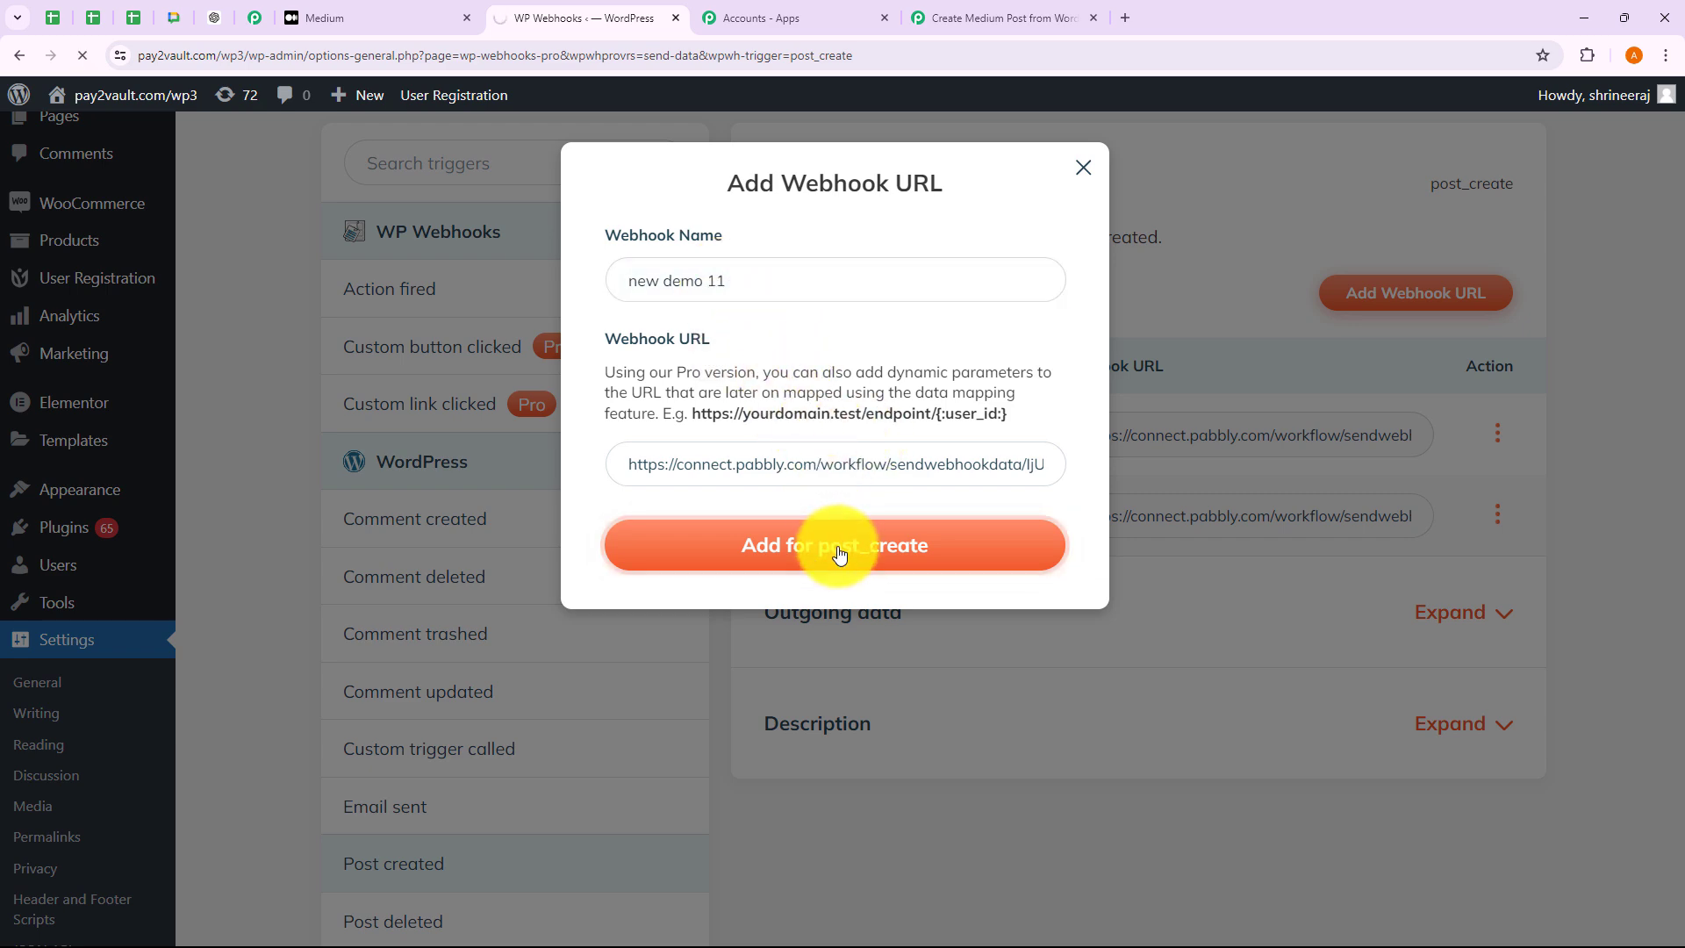
Set the new-demo-11 webhook to fire on post type Post with initial status Published, and save its settings.
scroll(840, 553, down, 7)
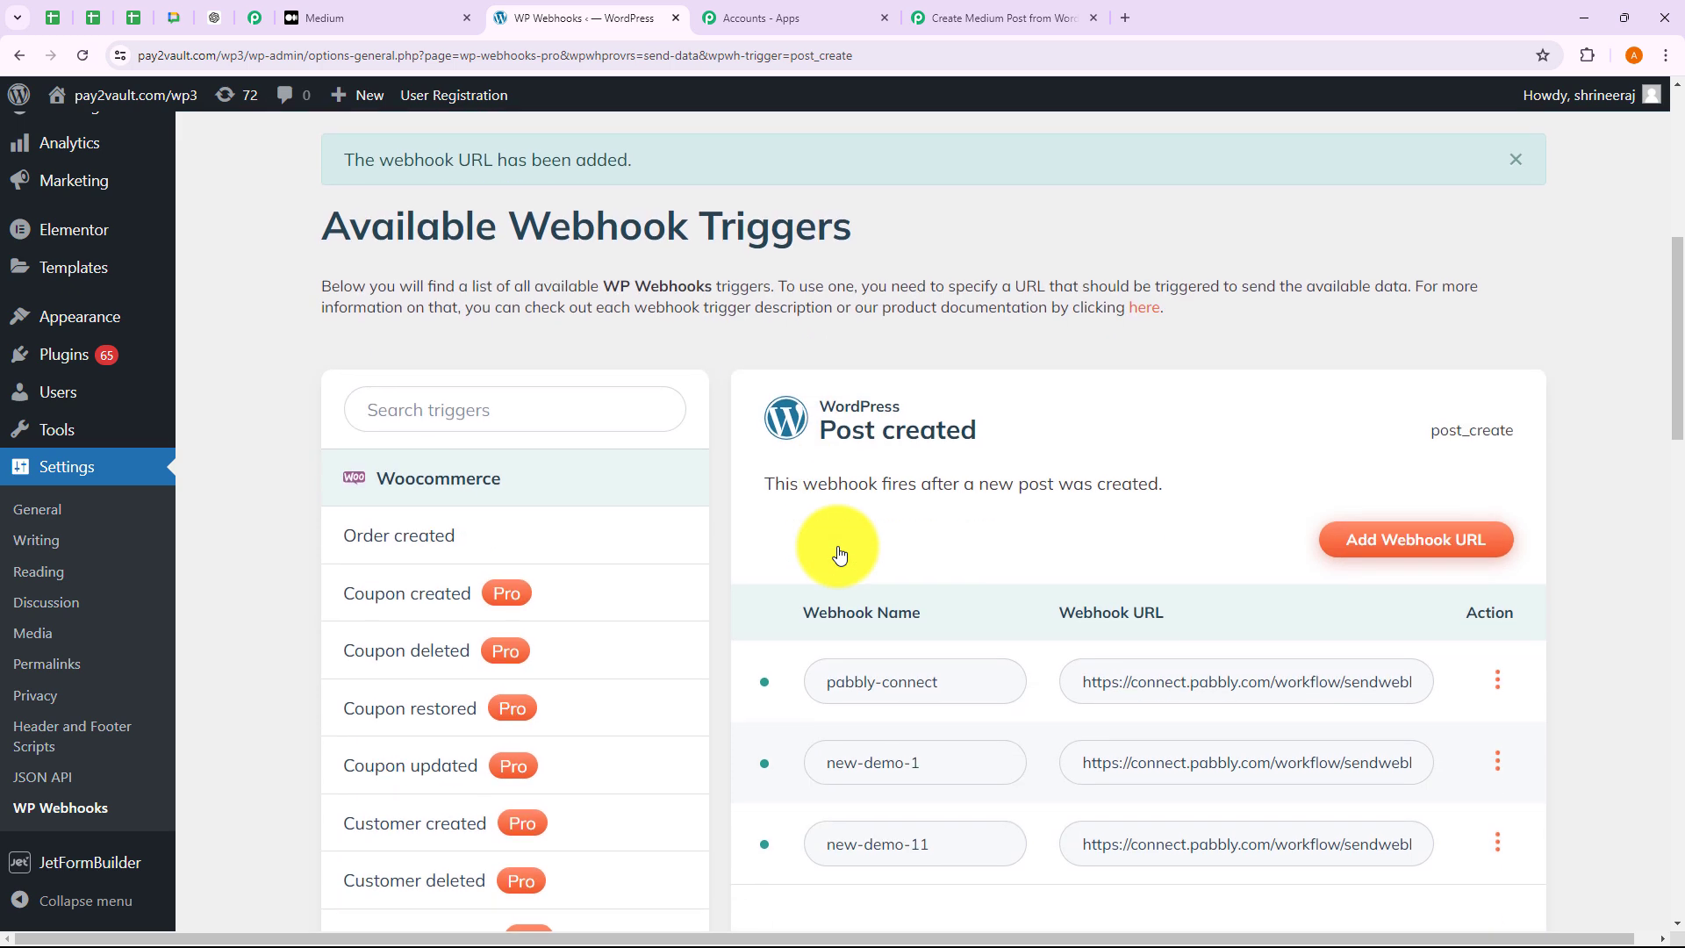
scroll(840, 553, down, 2)
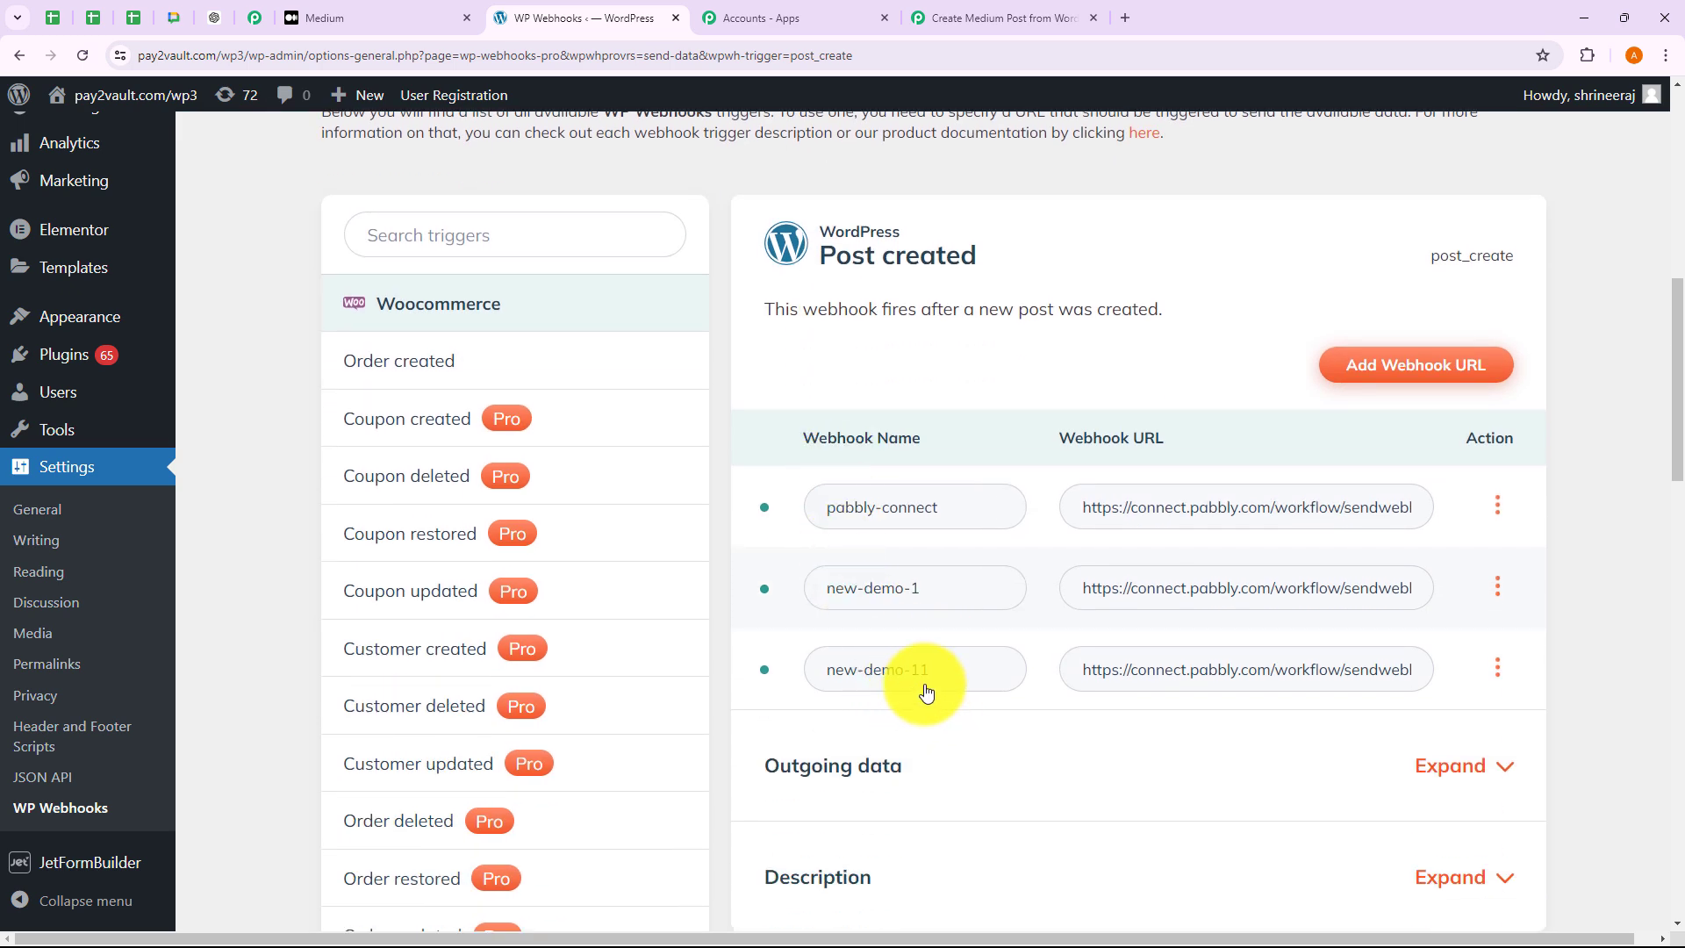
click(1499, 671)
click(1527, 809)
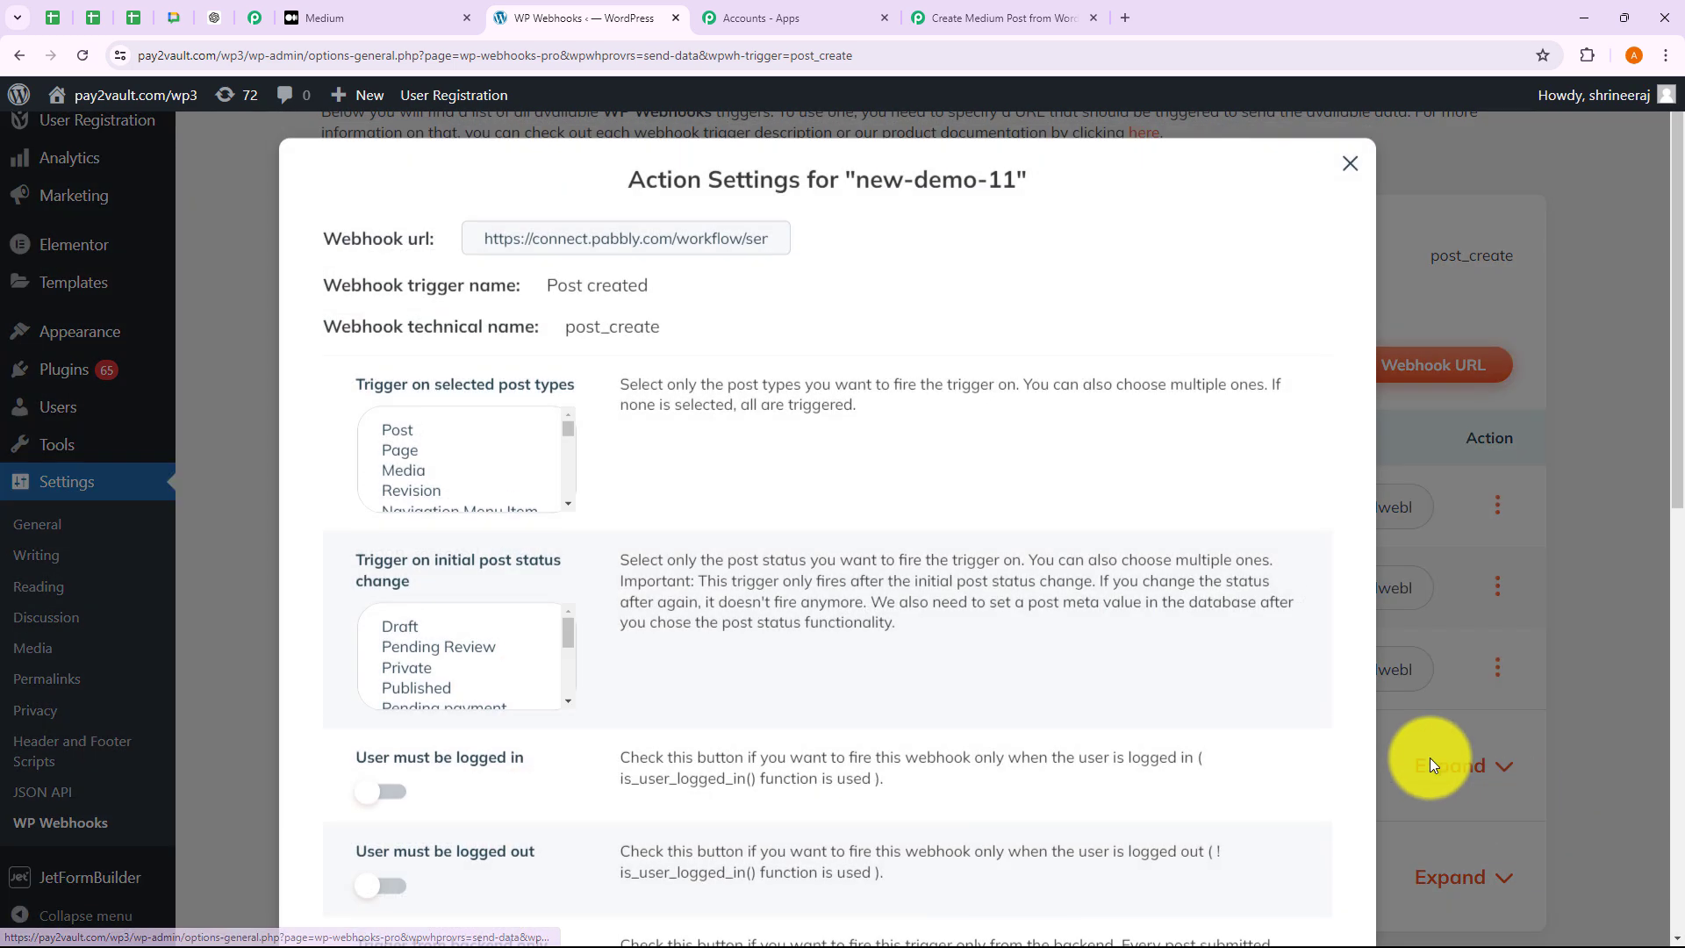
click(414, 437)
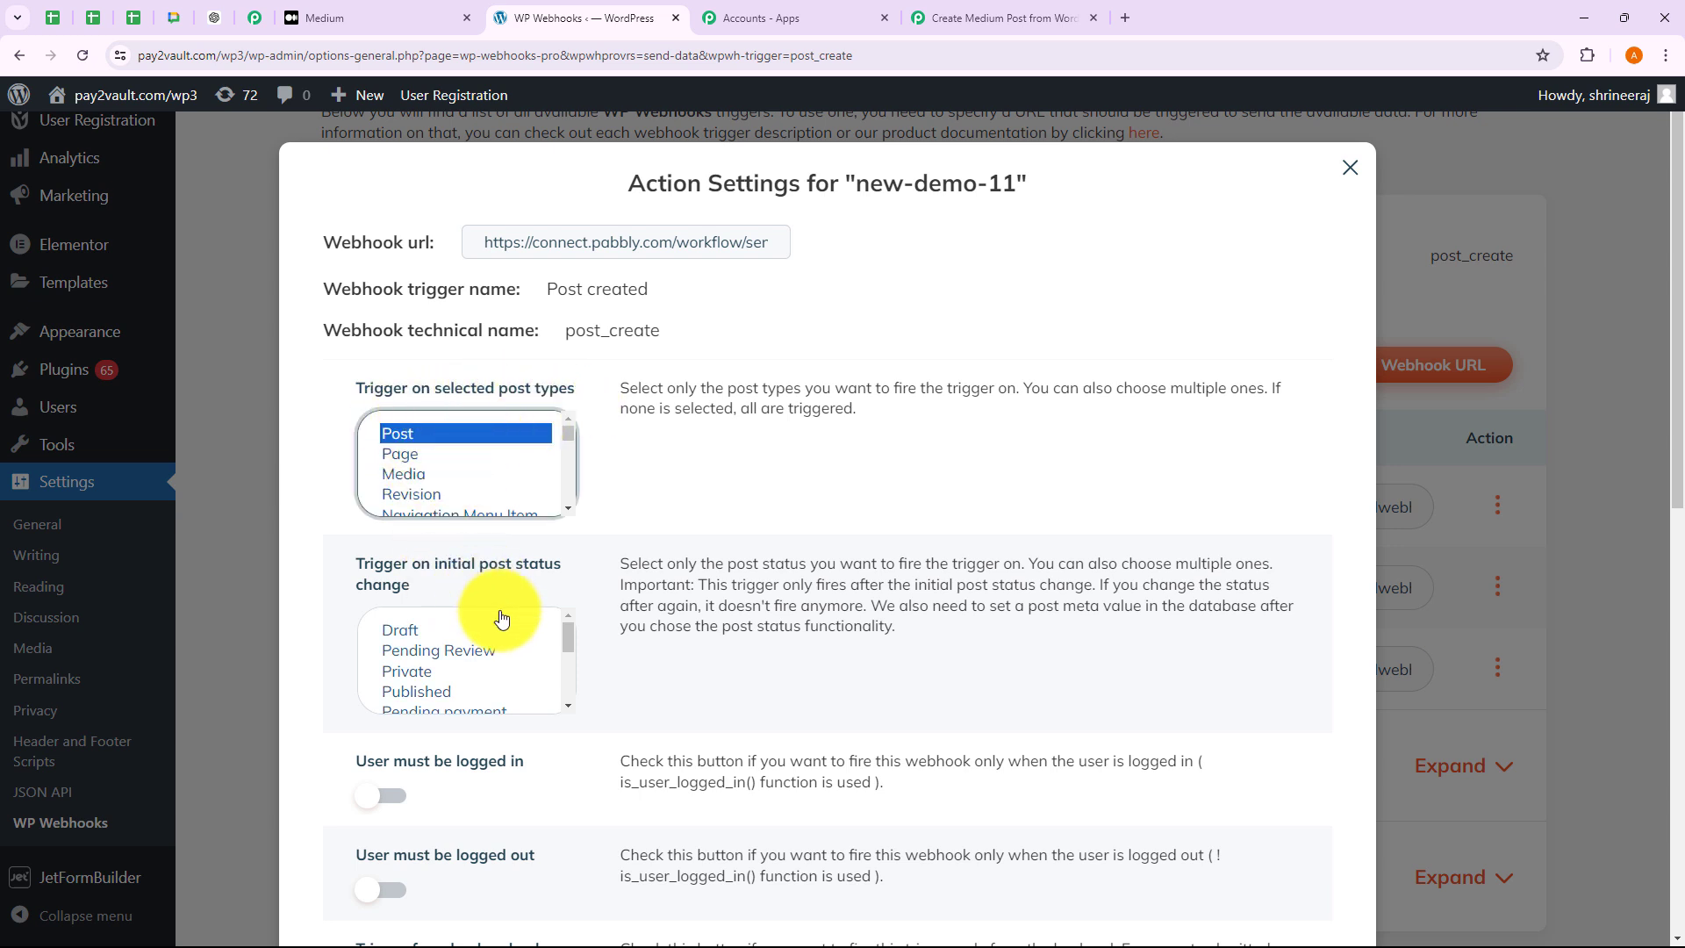
click(432, 691)
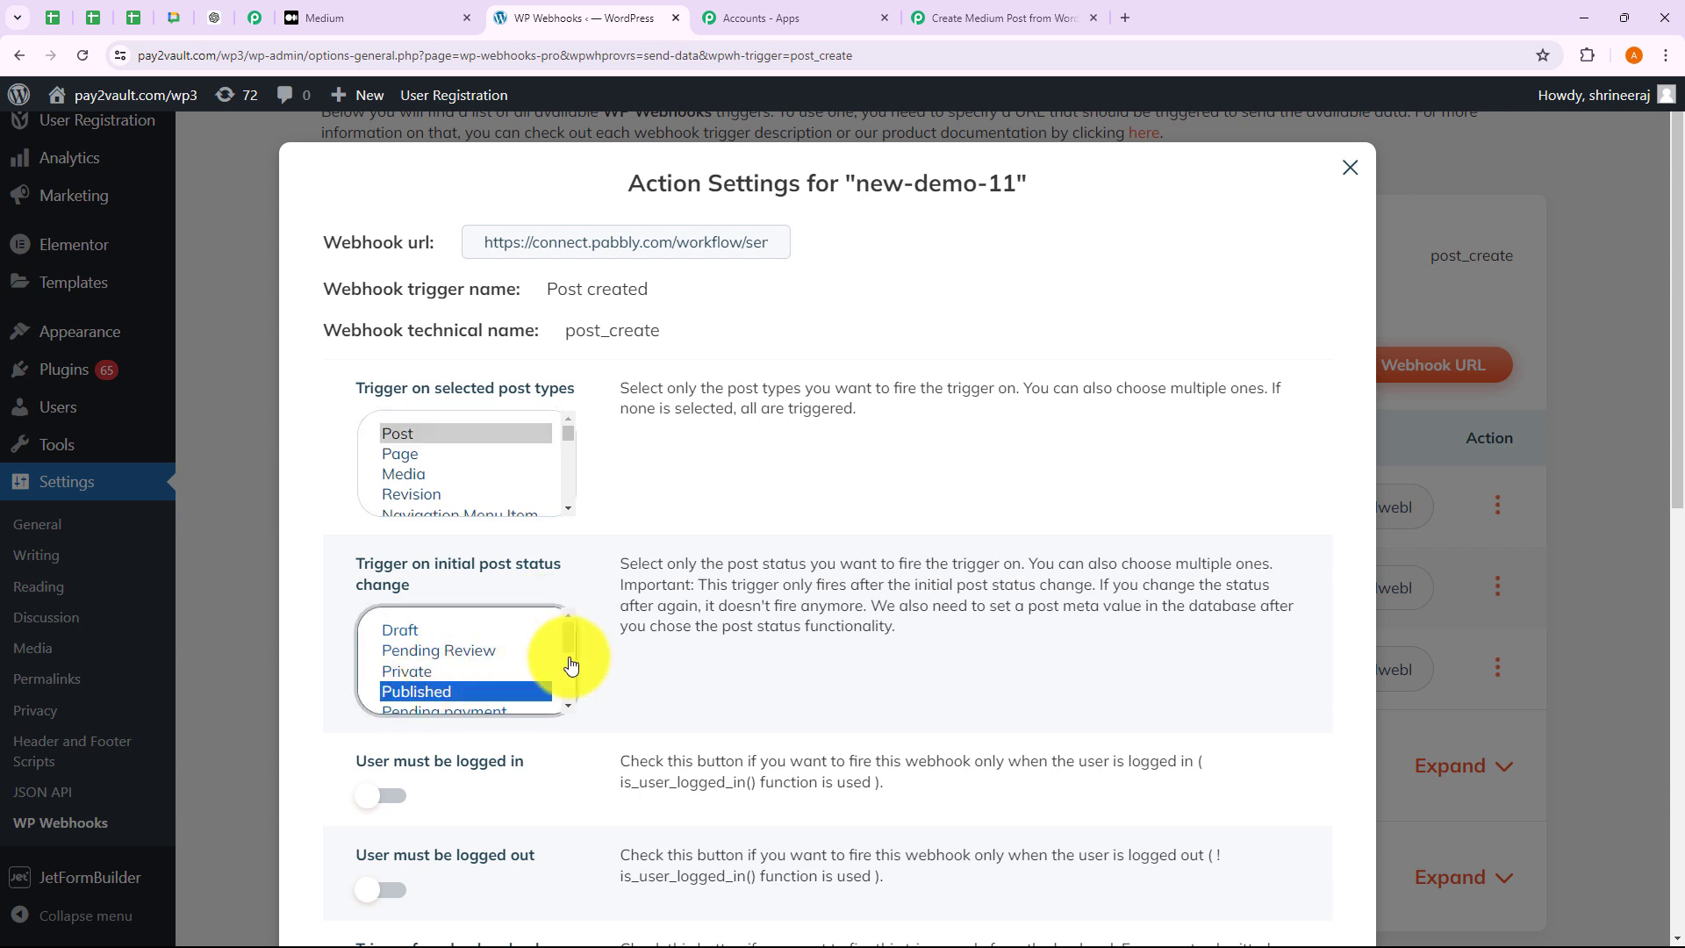
click(609, 664)
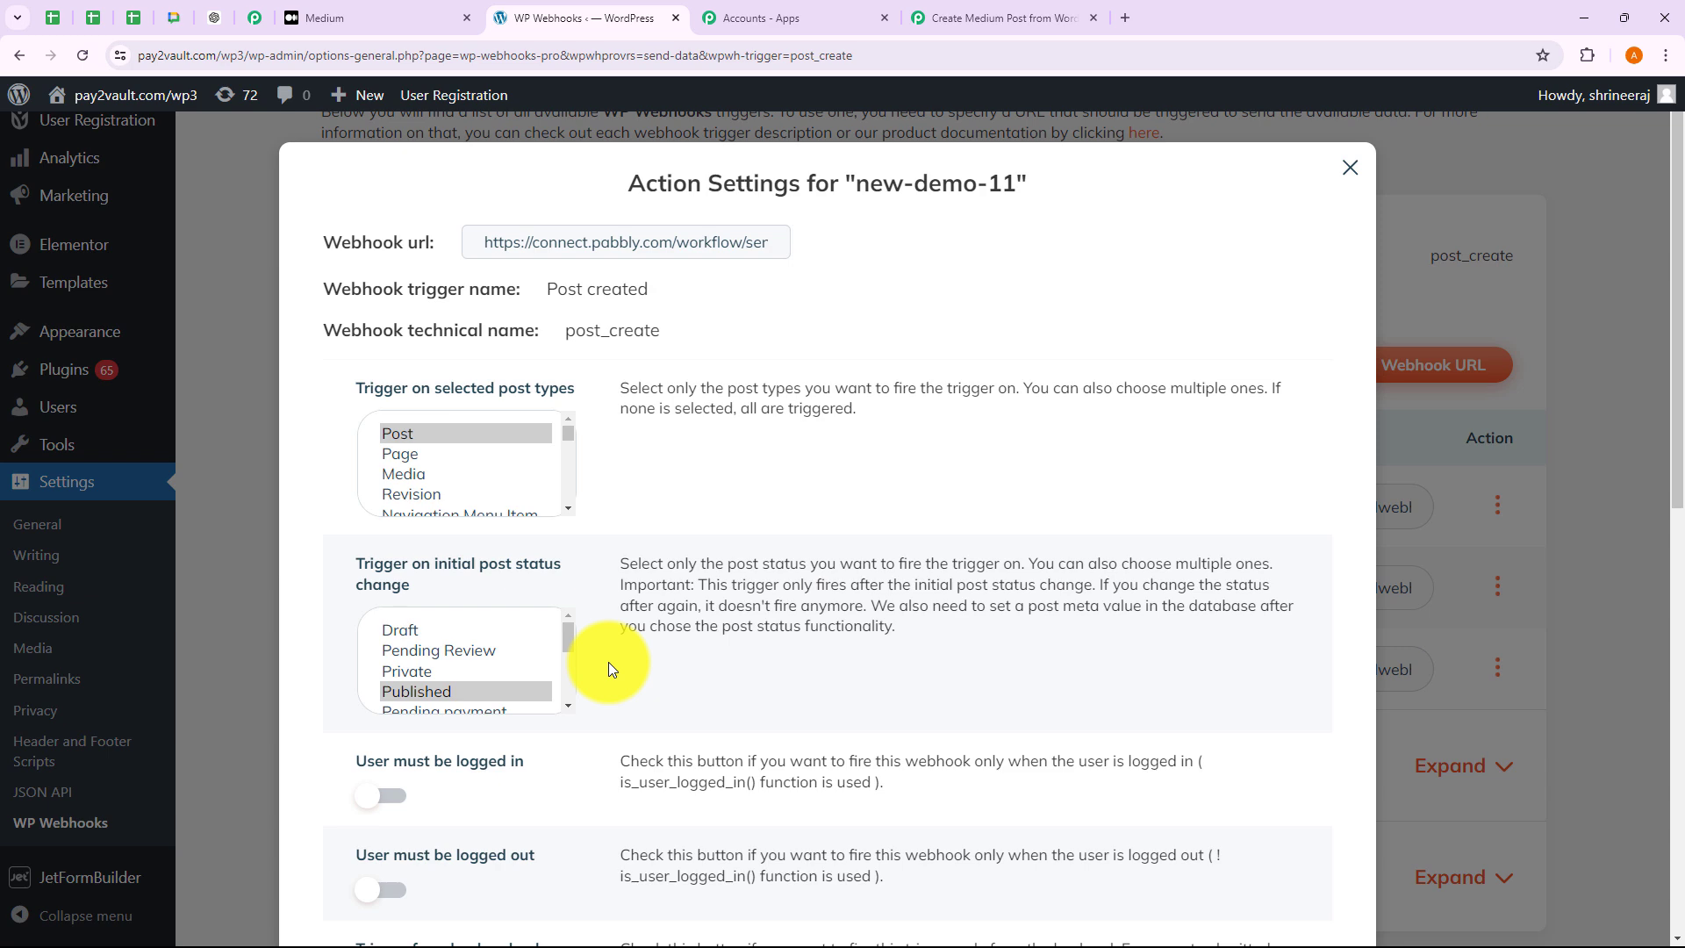
scroll(608, 662, down, 10)
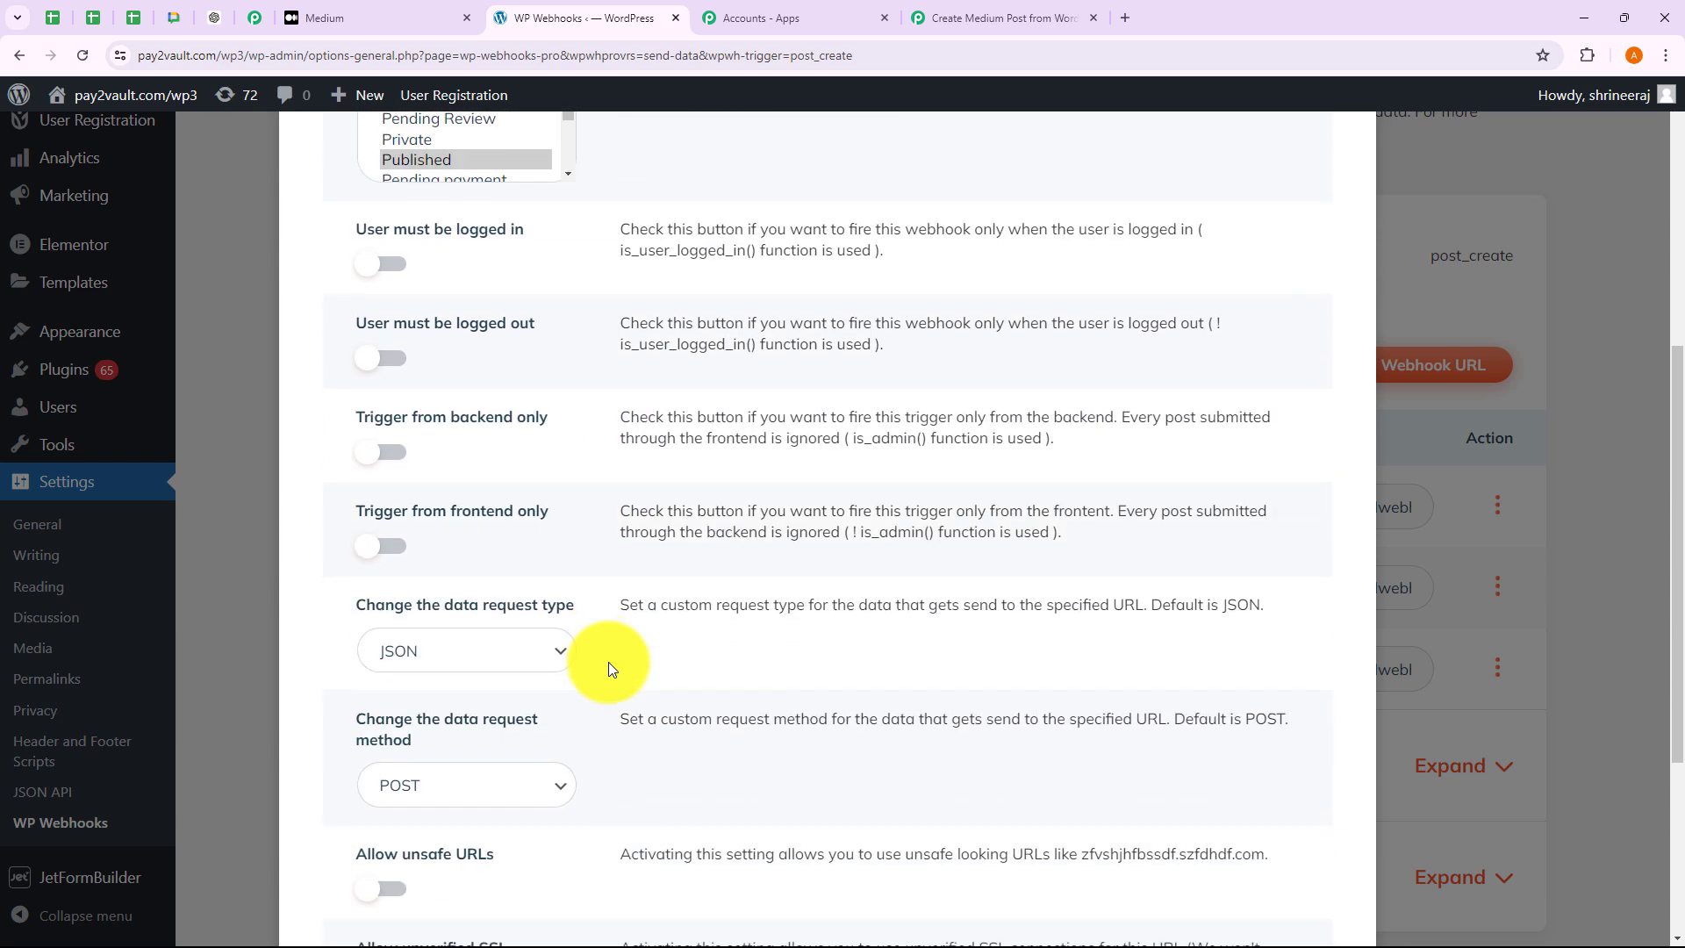
click(409, 826)
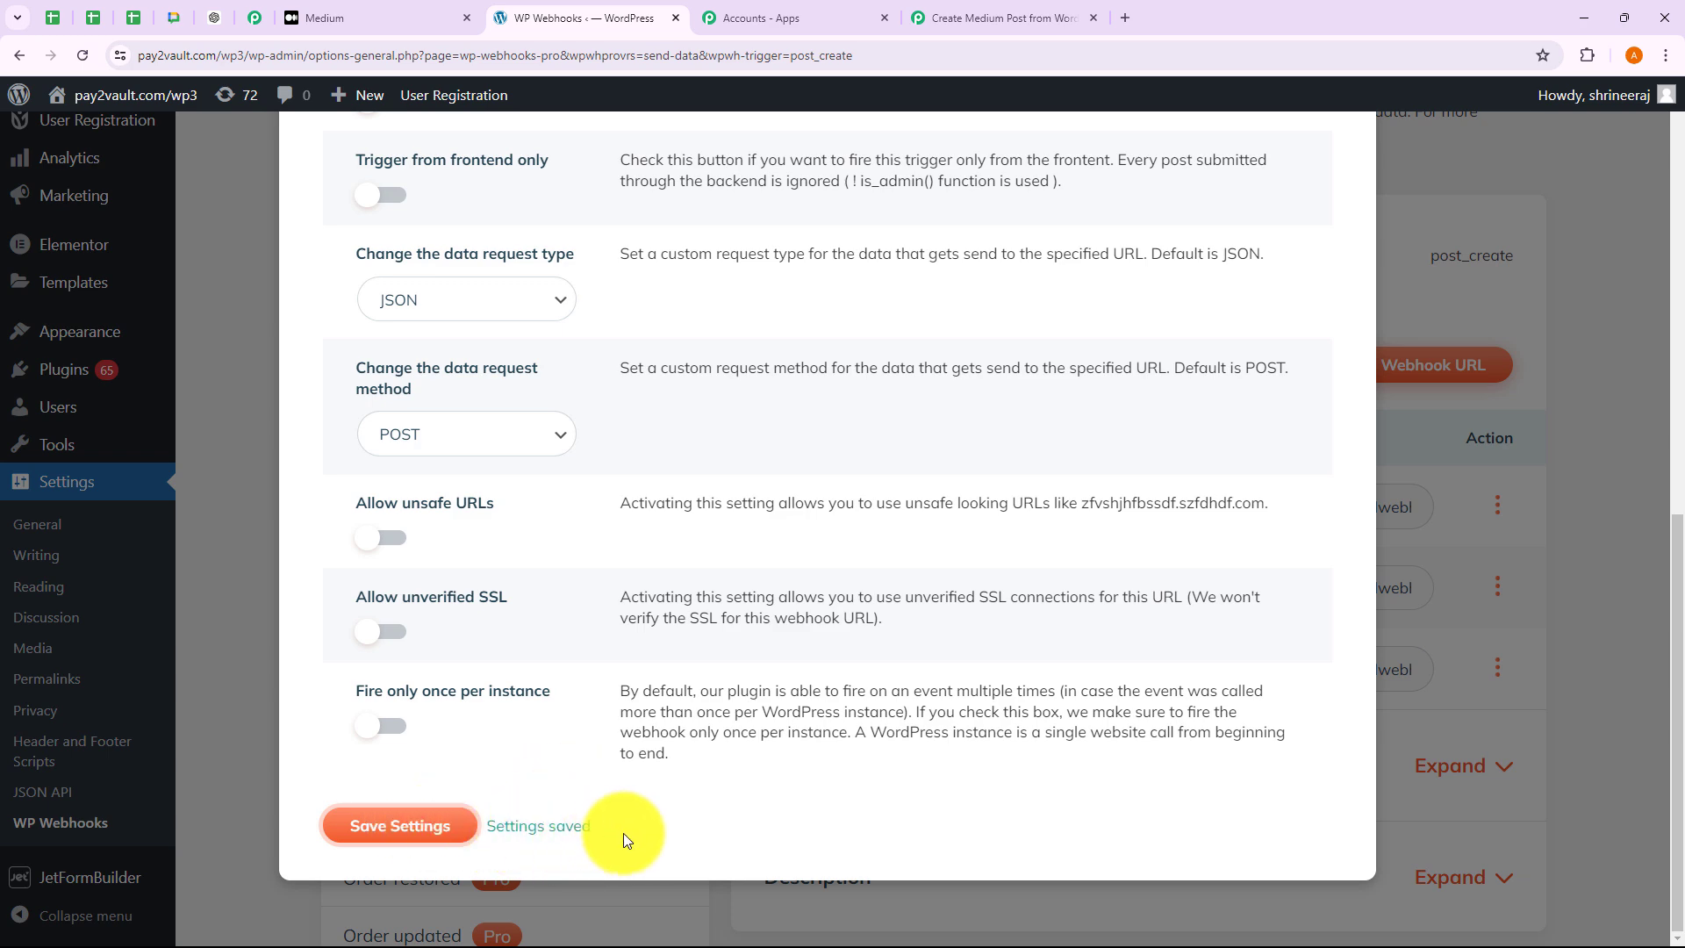
scroll(1308, 446, up, 10)
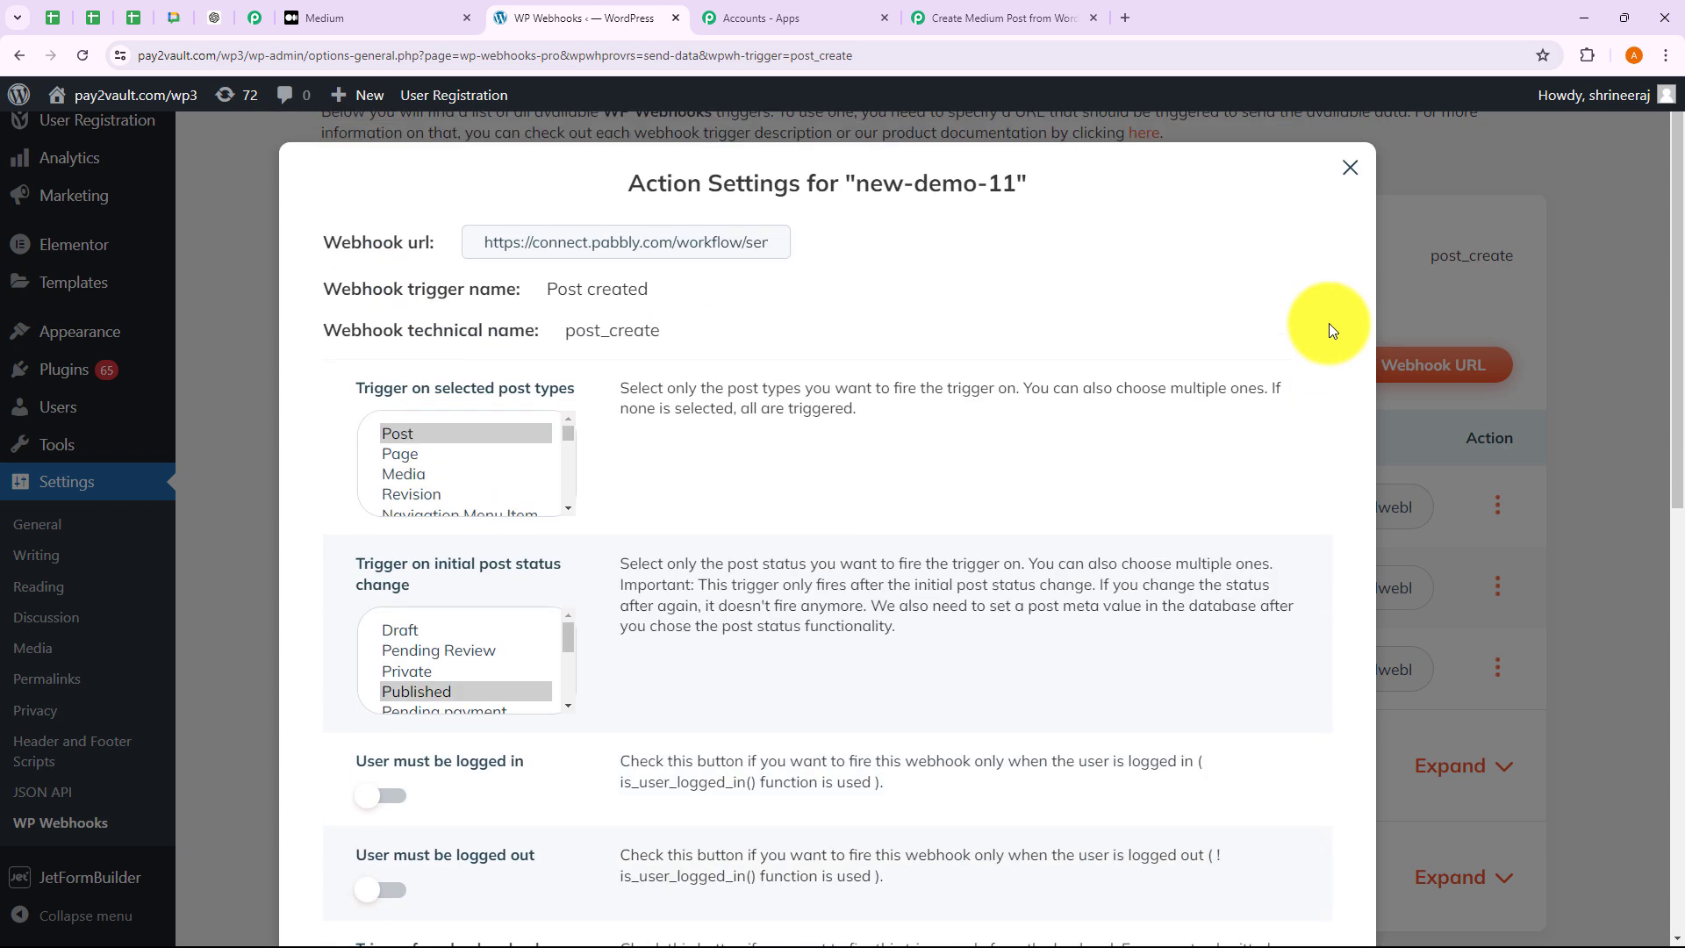
click(1351, 168)
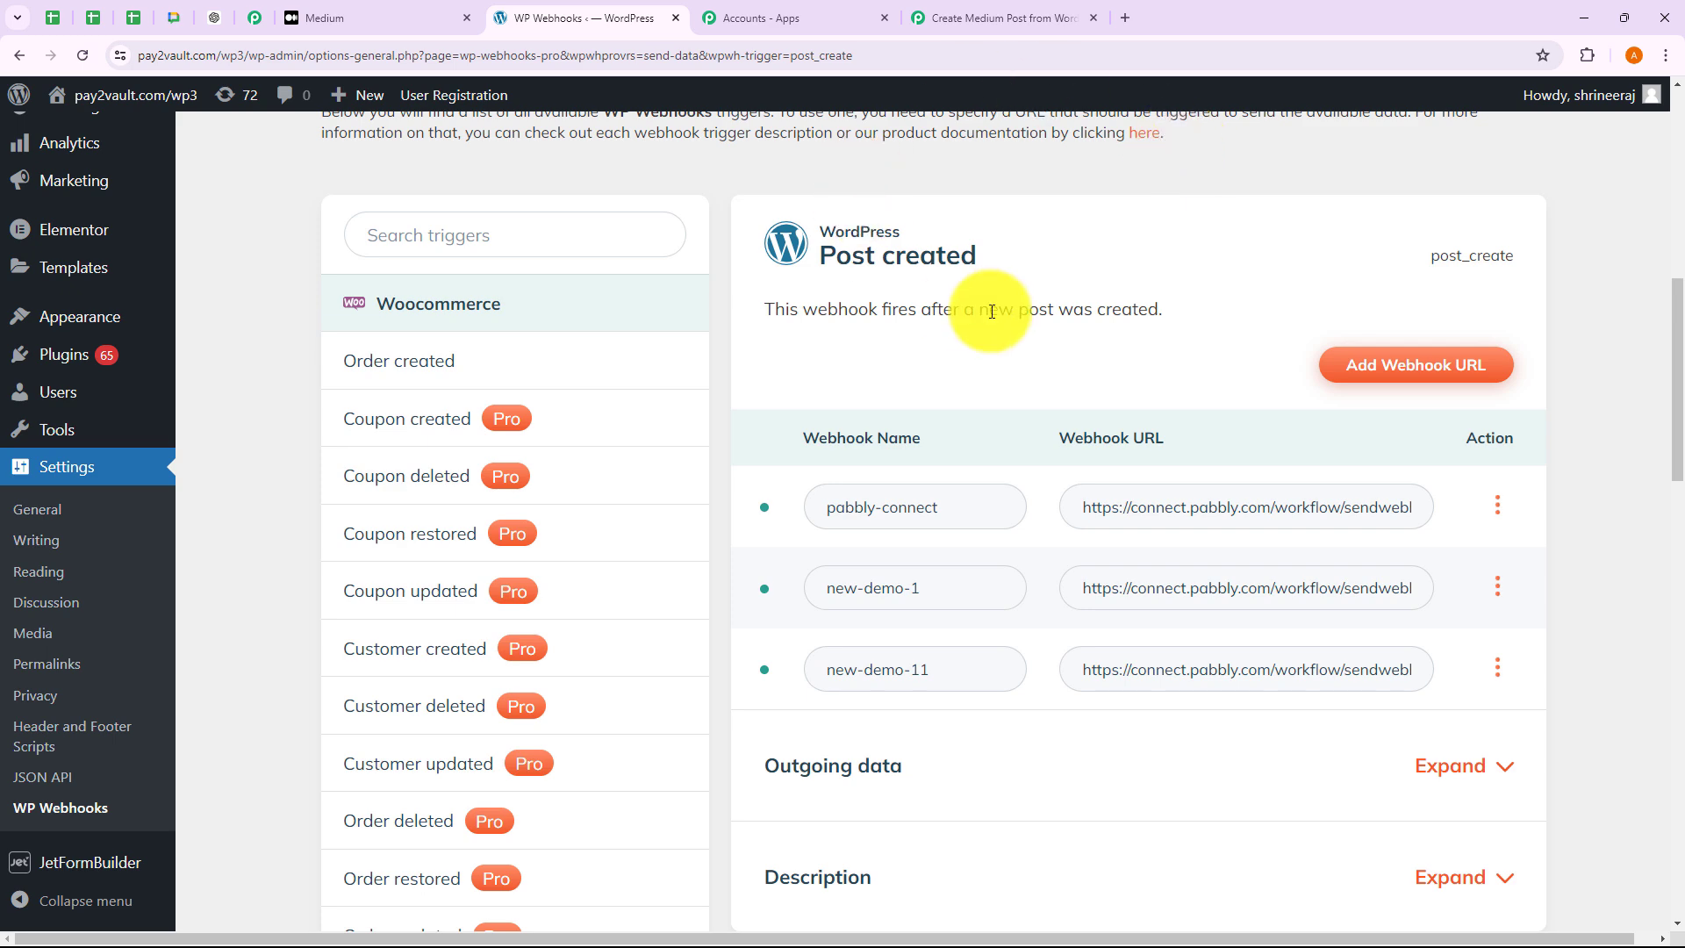
Create a new WordPress post titled "Expanding Eco-Friendly Horizons" with a four-paragraph body beginning "In today's world, the importance of eco-friendliness cannot be overstated.".
click(987, 21)
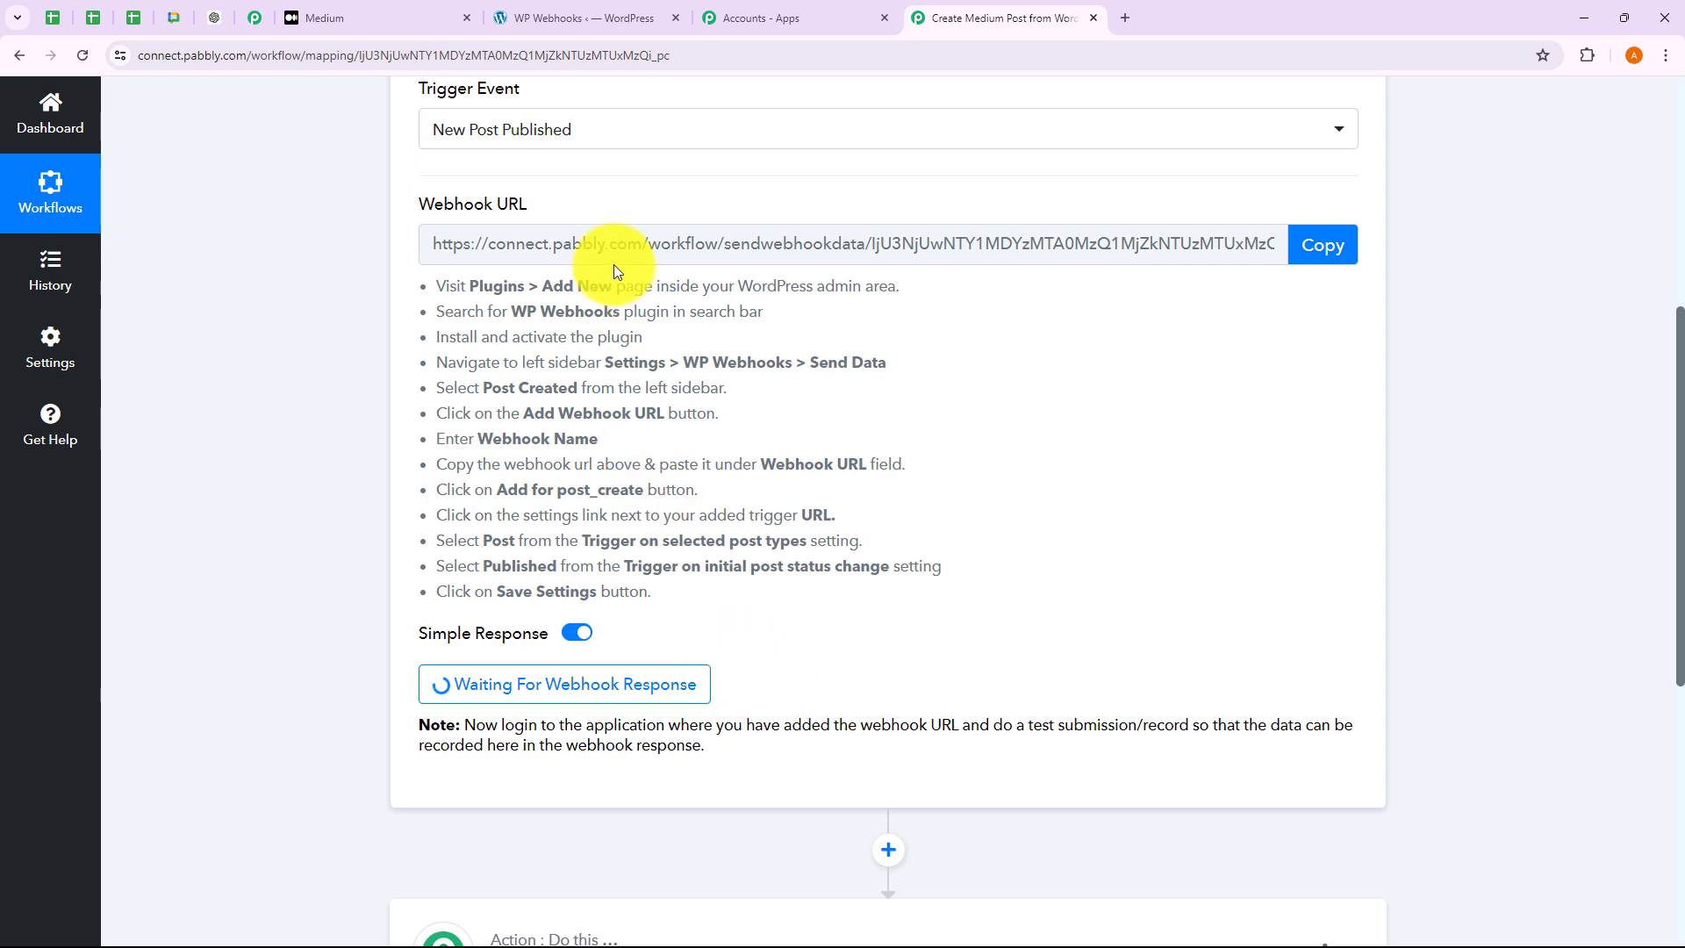
click(590, 25)
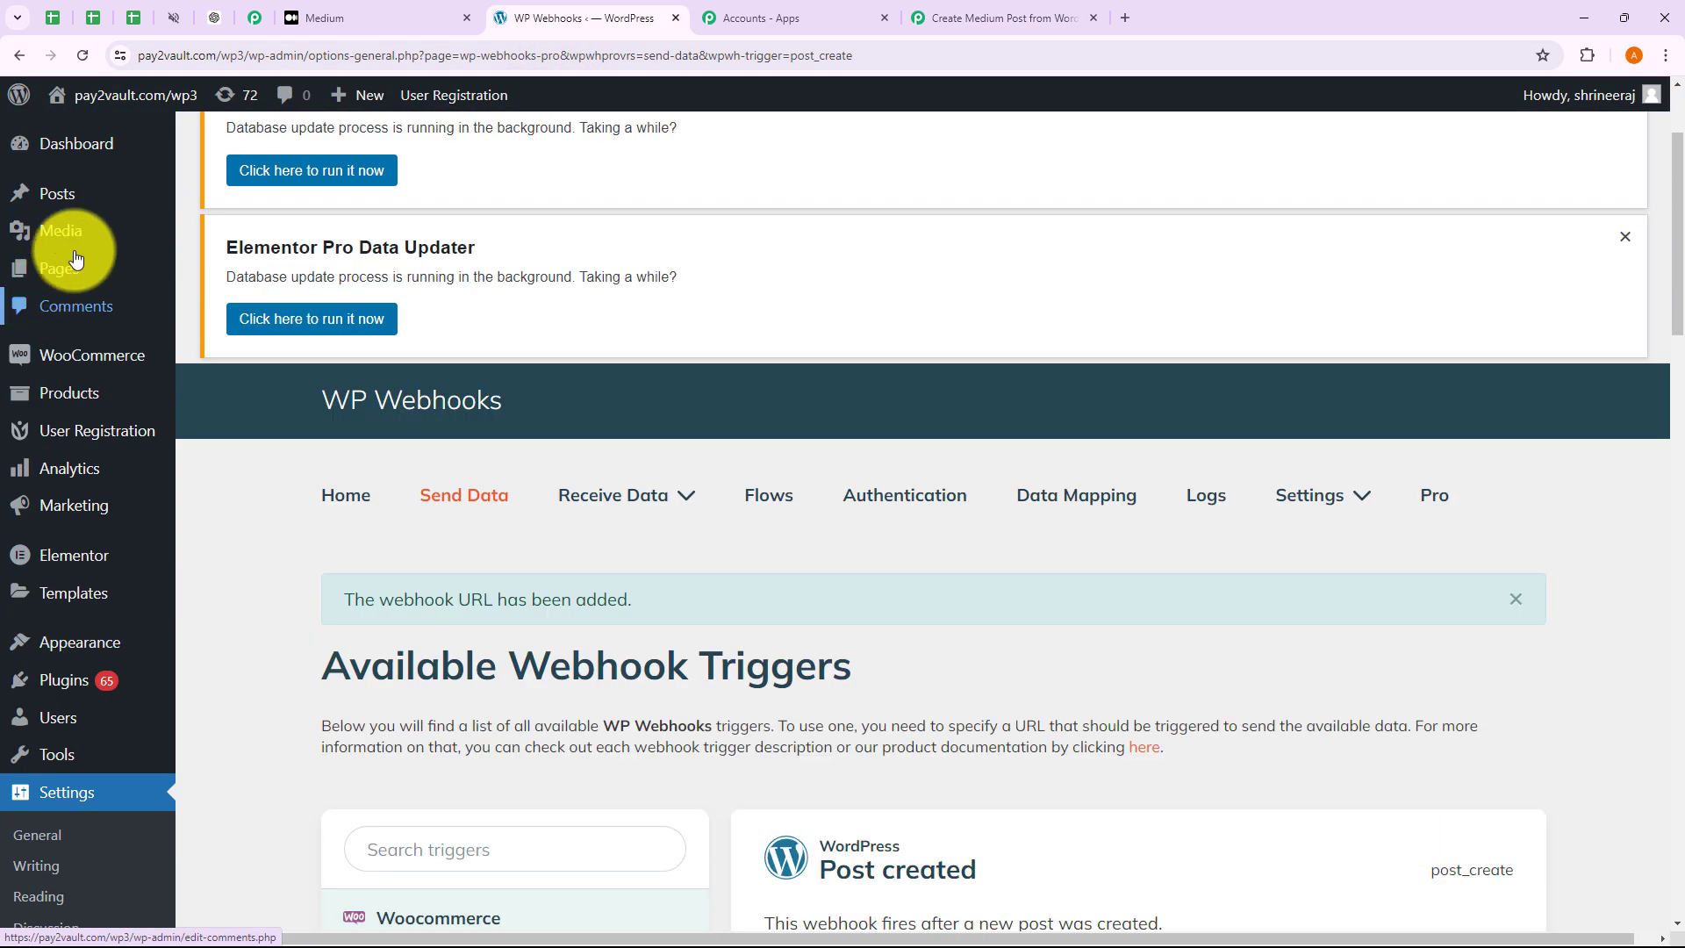
click(72, 202)
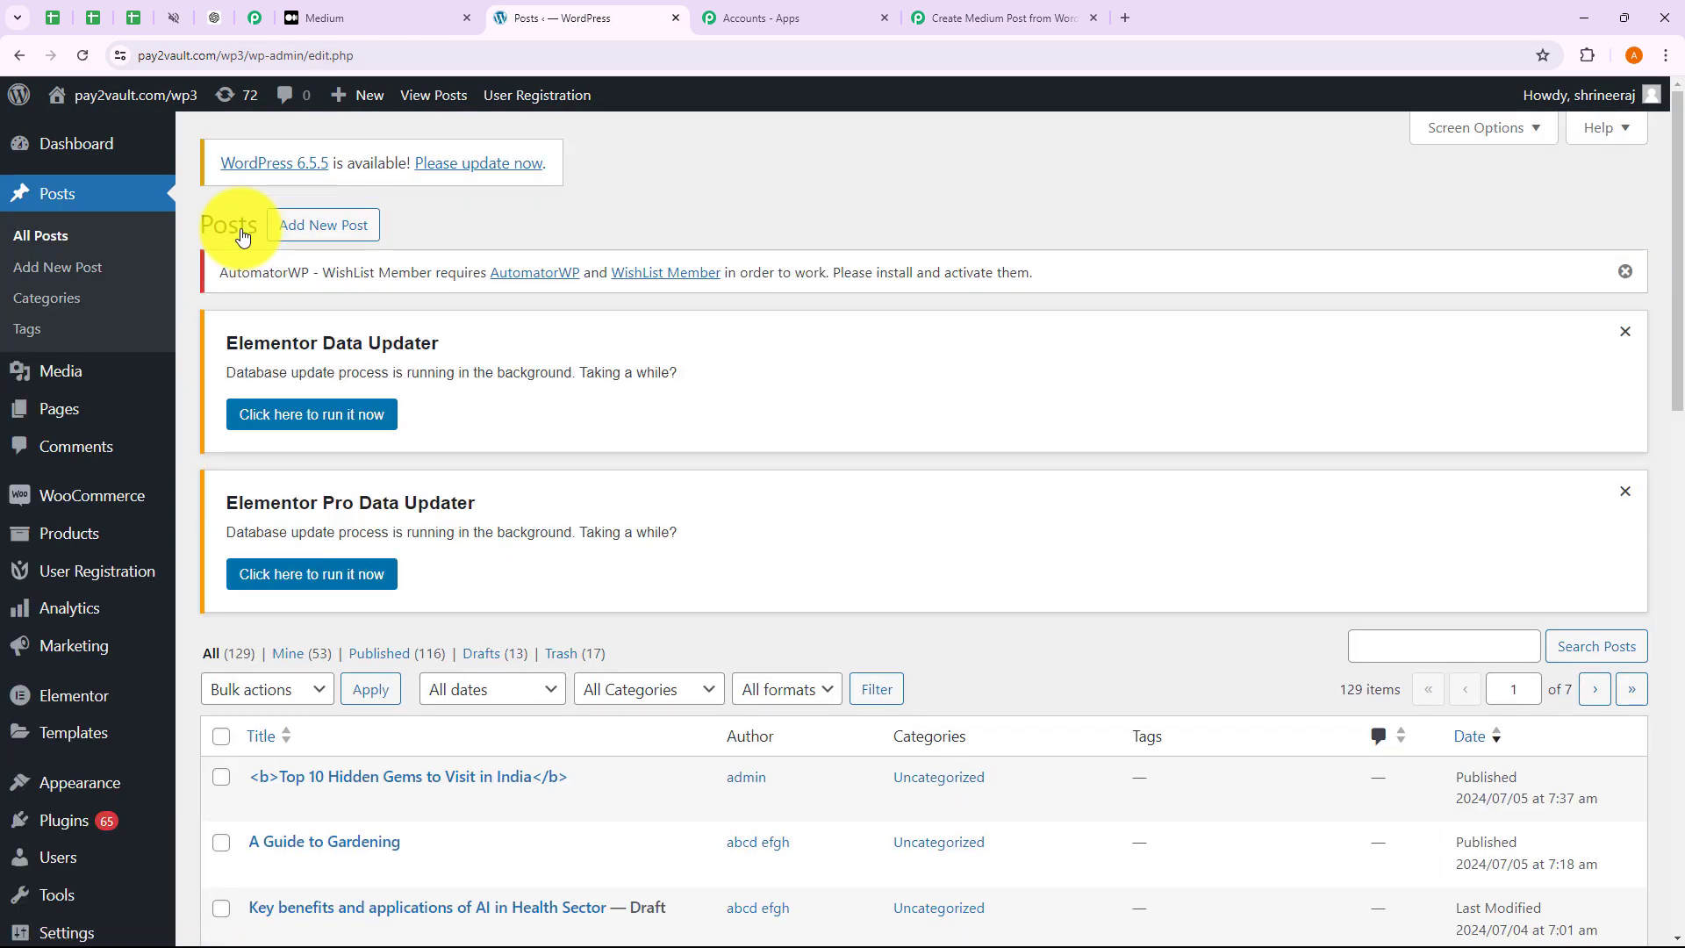
click(298, 230)
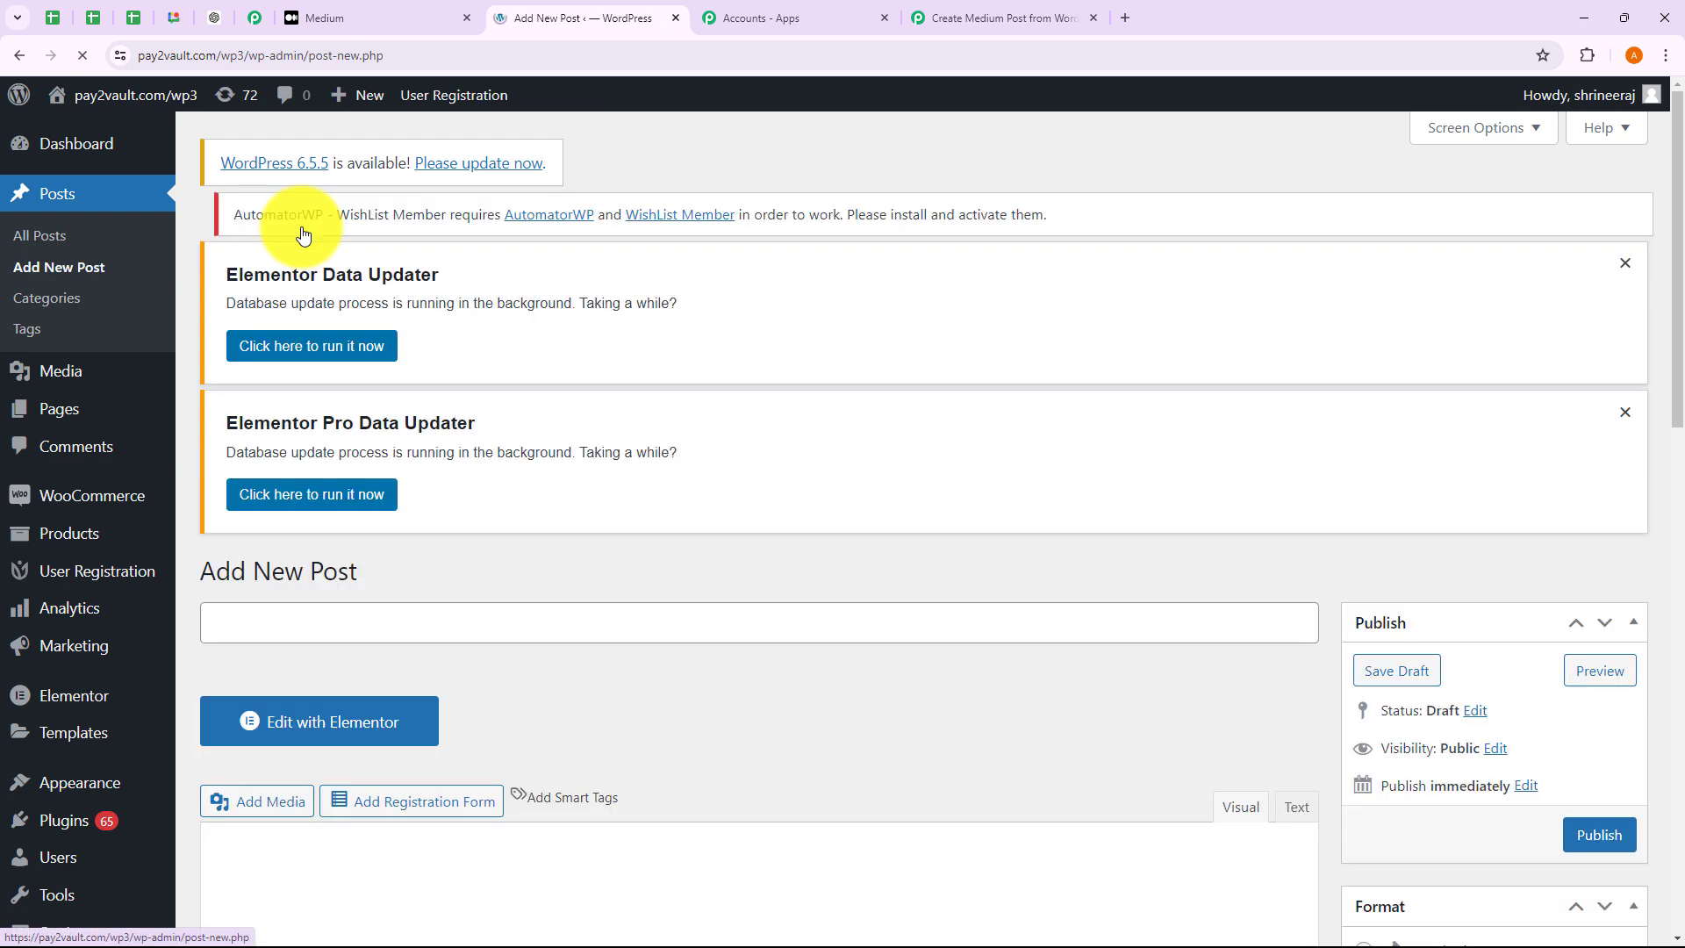
scroll(391, 404, down, 3)
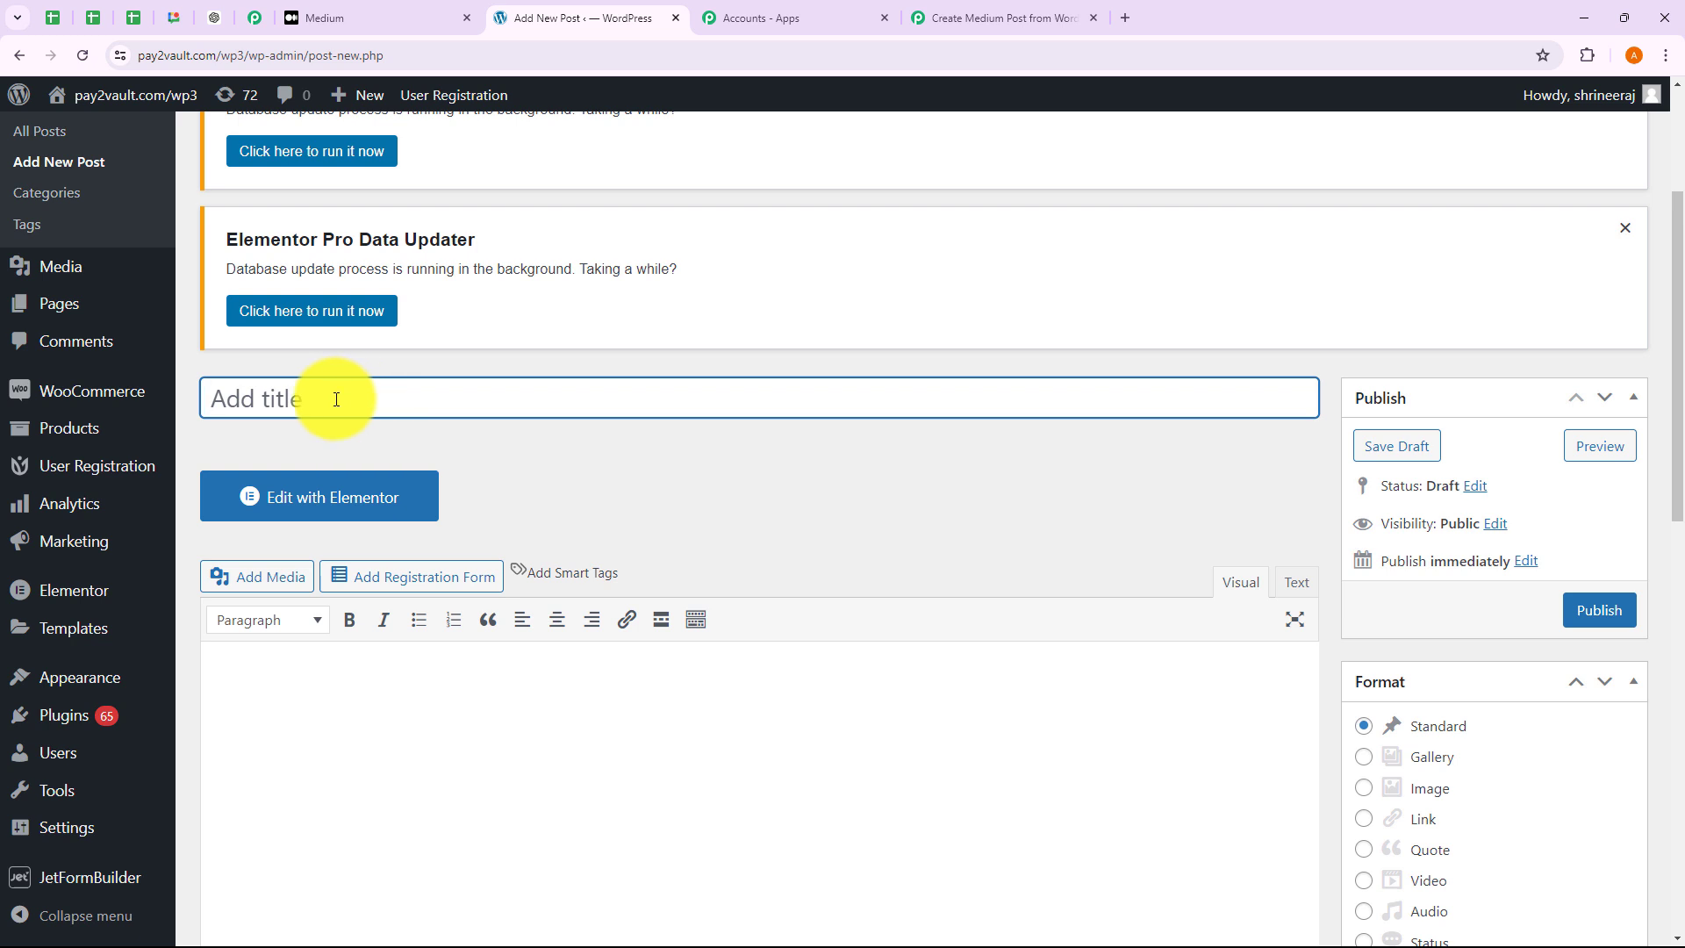
text(Expanding Eco-Friendly Horizons)
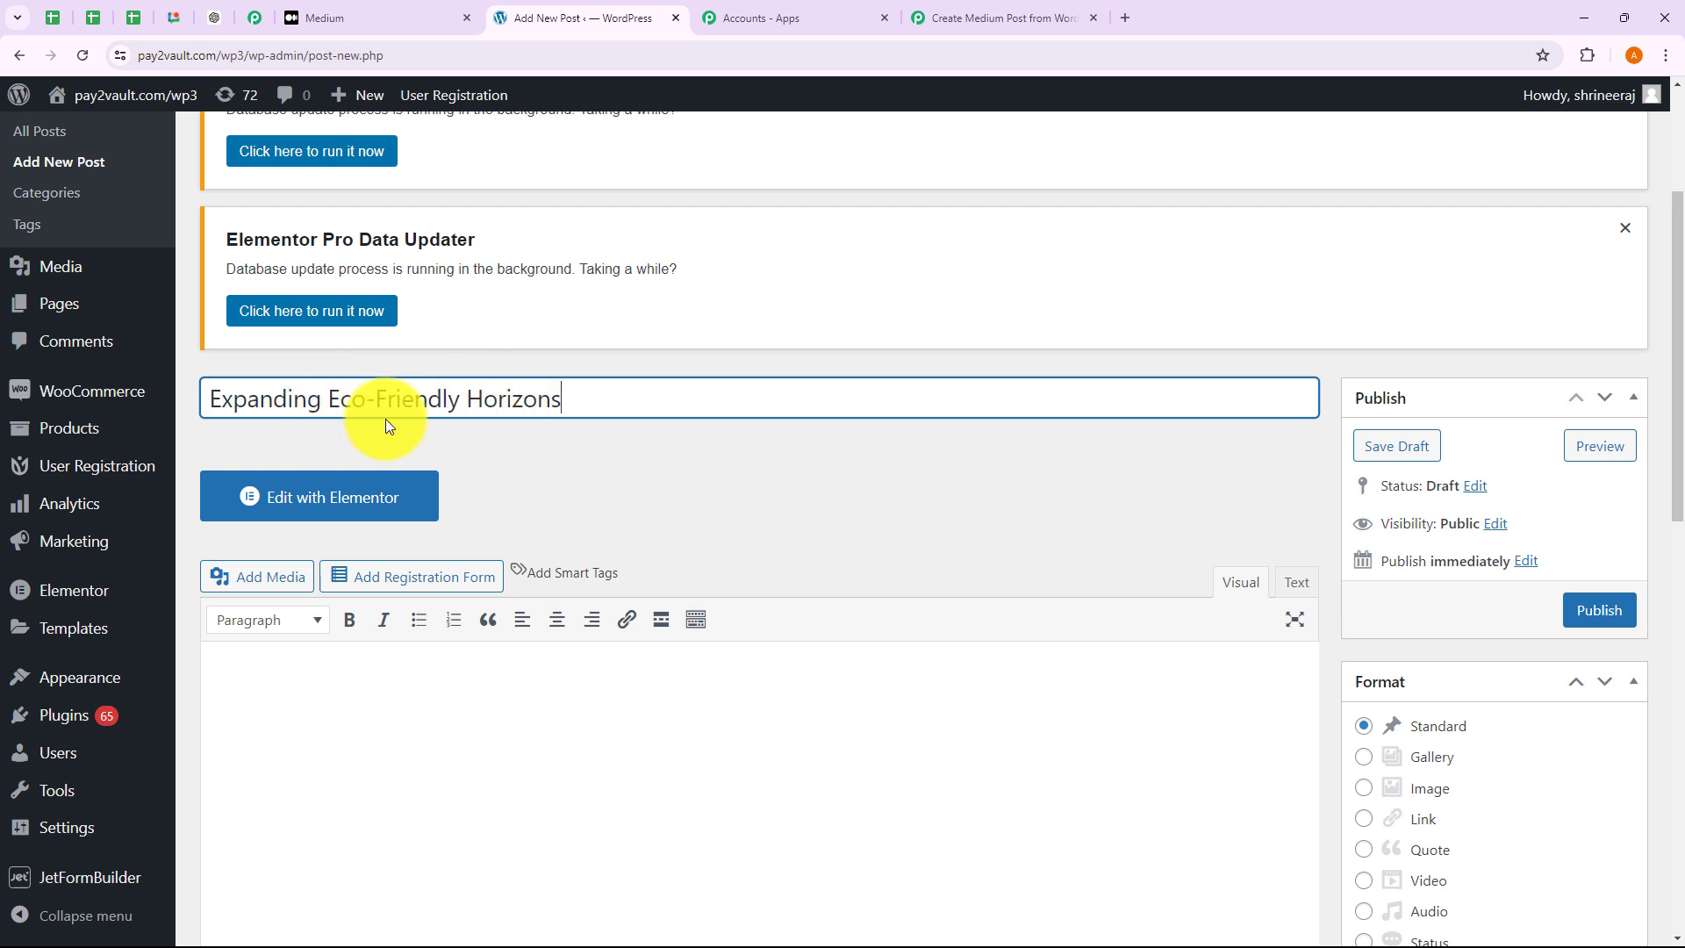
key(Tab)
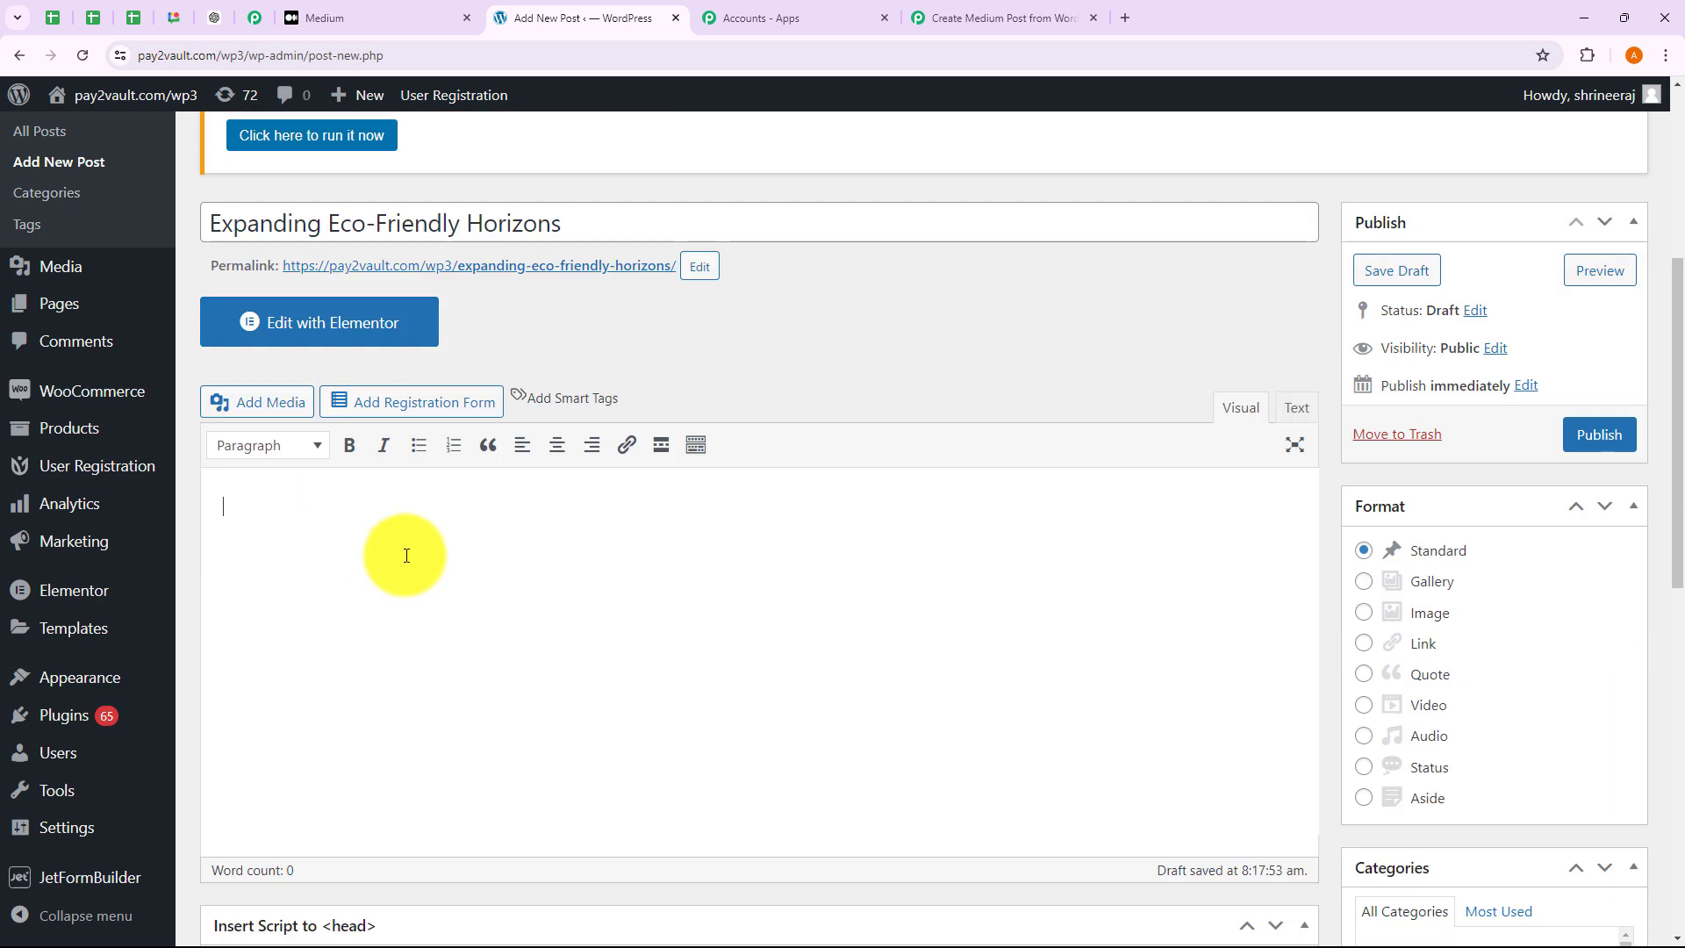
text(In today's world, the importance of eco-friendliness cannot be overstated. As we strive towards a more sustainable future, expanding our horizons is crucial. Whether it's through innovative products, educational initiatives, or community outreach, every effort counts. At the heart of this movement are individuals and businesses dedicated to making a difference. By embracing eco-friendly practices and promoting awareness, we can create a ripple effect that extends far beyond our immediate surroundings. Together, let's expand our eco-friendly horizons and pave the way for a greener, more sustainable tomorrow. It starts with each of us taking small steps and inspiring others to join in this transformative journey. Join the movement. Together, we can make a world of difference.)
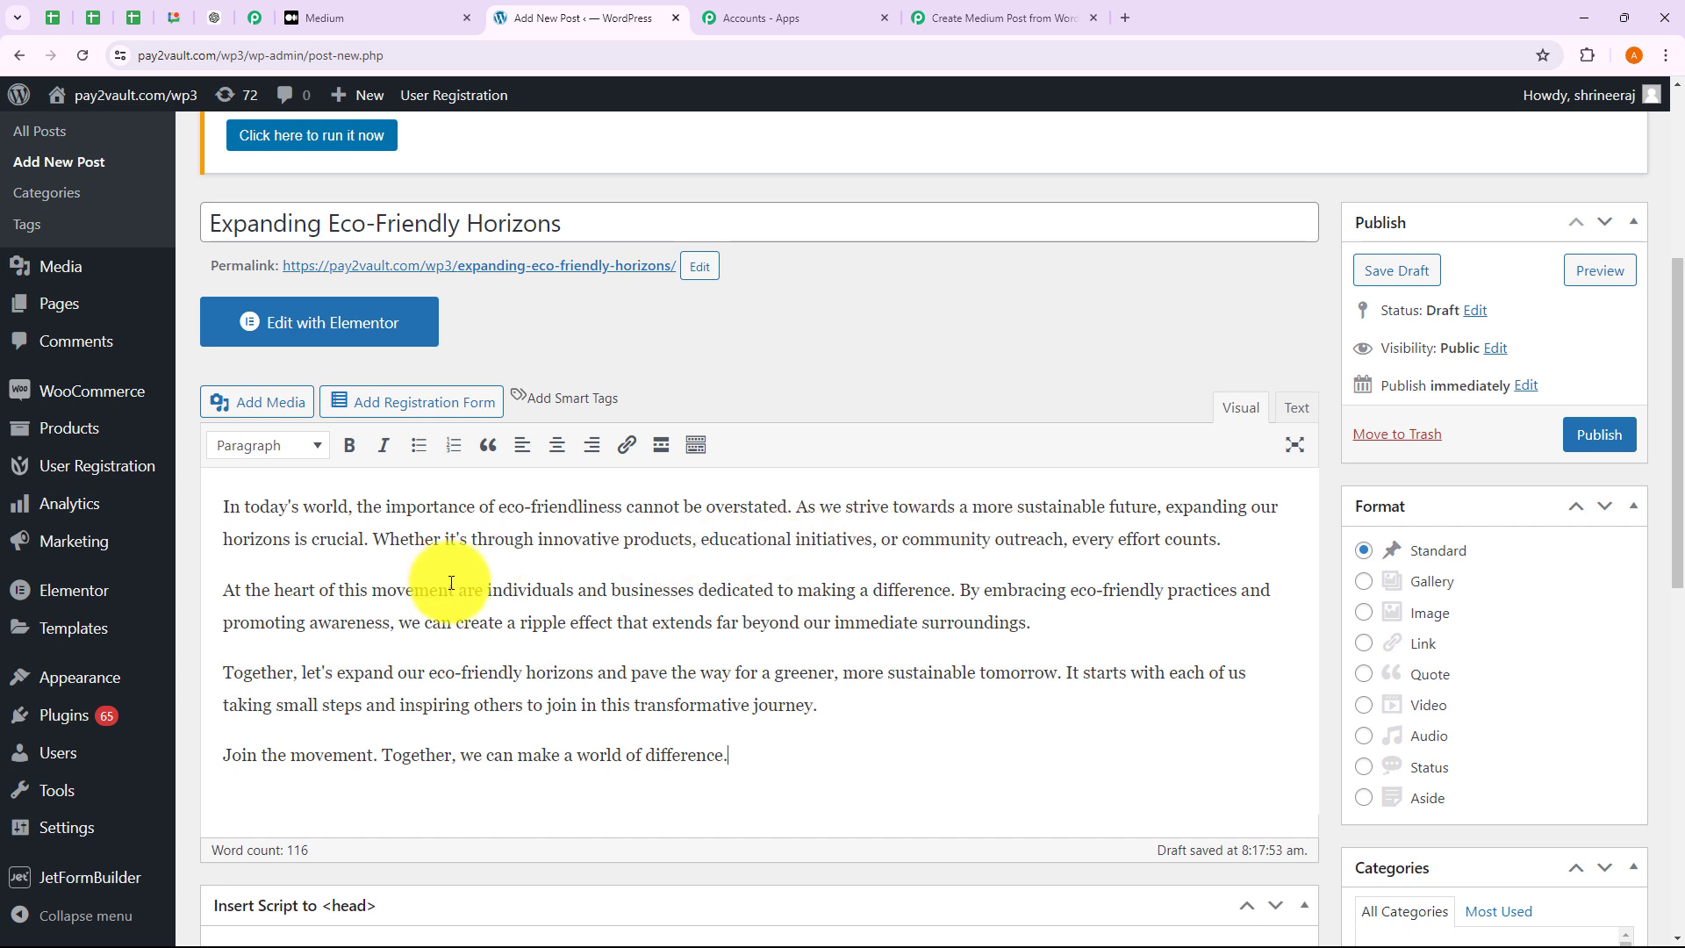
Publish the post under the Blog category and open its published page.
scroll(765, 668, down, 1)
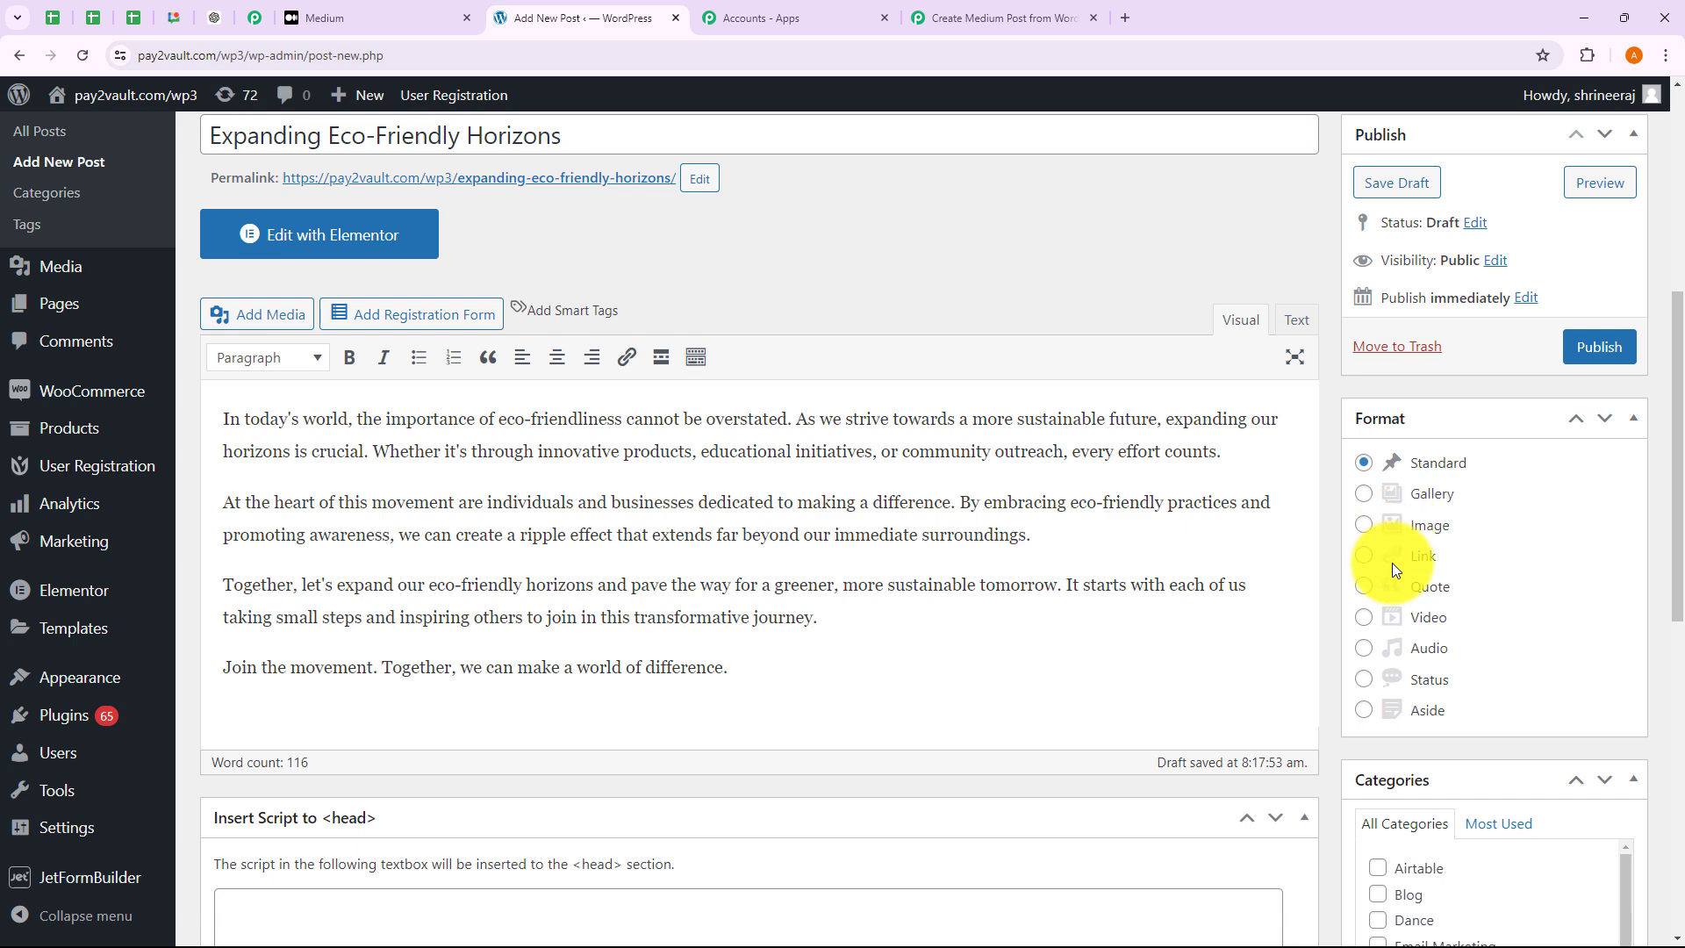
scroll(1392, 561, down, 4)
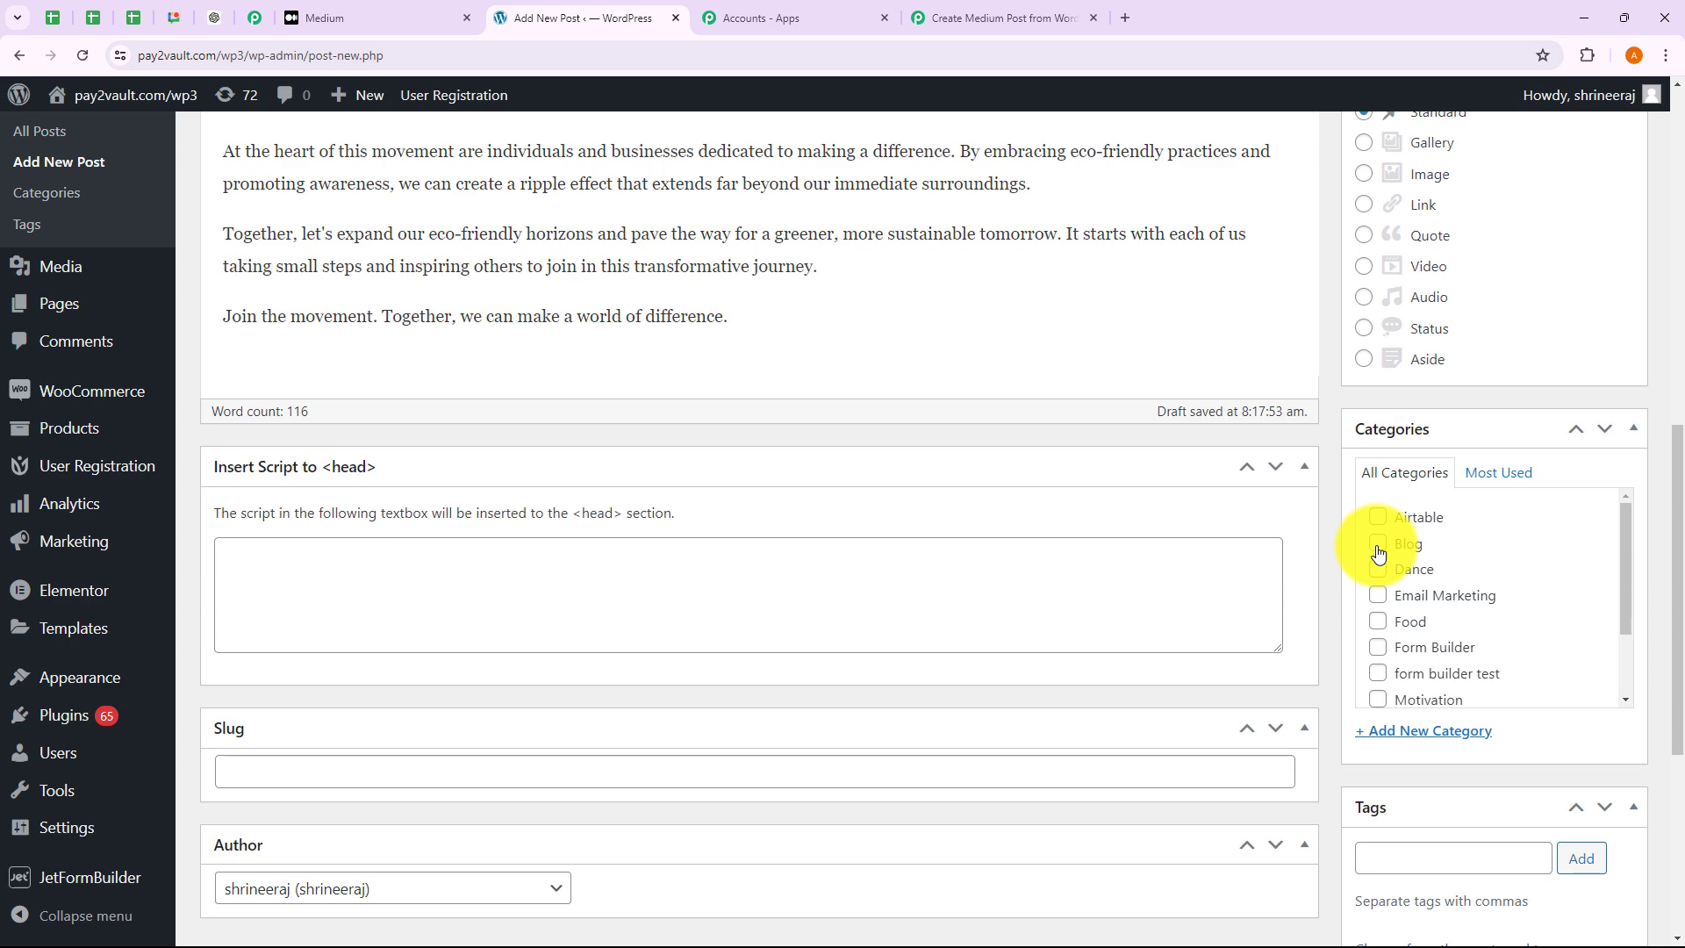
scroll(773, 561, down, 2)
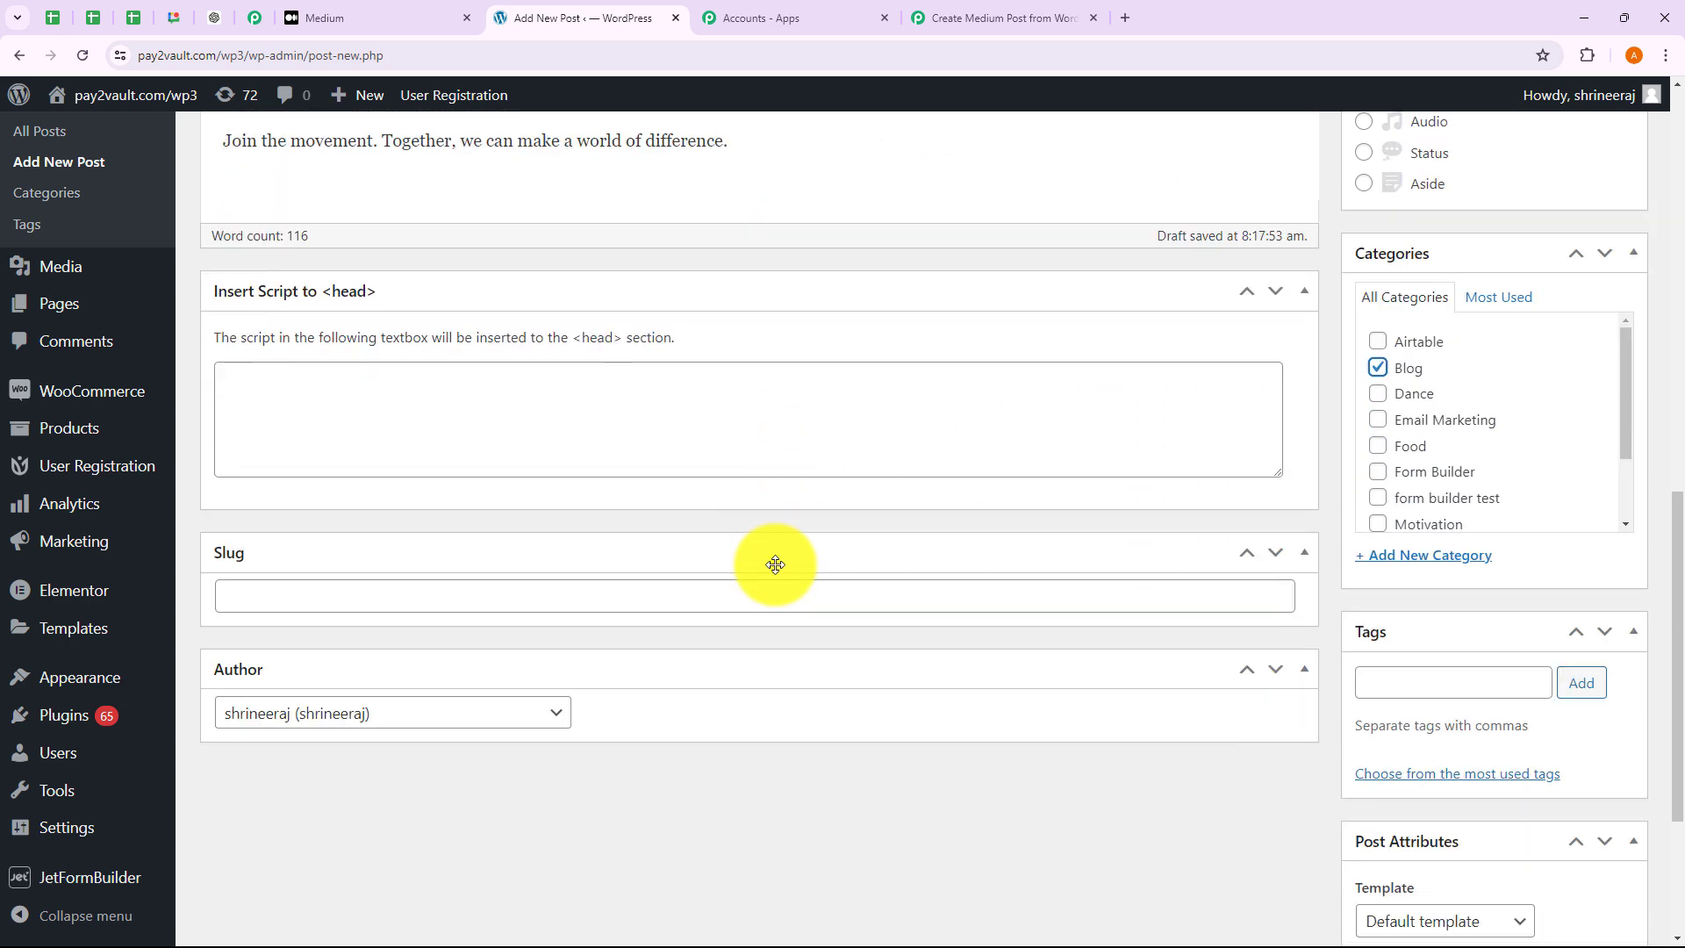
scroll(772, 562, up, 9)
click(1594, 612)
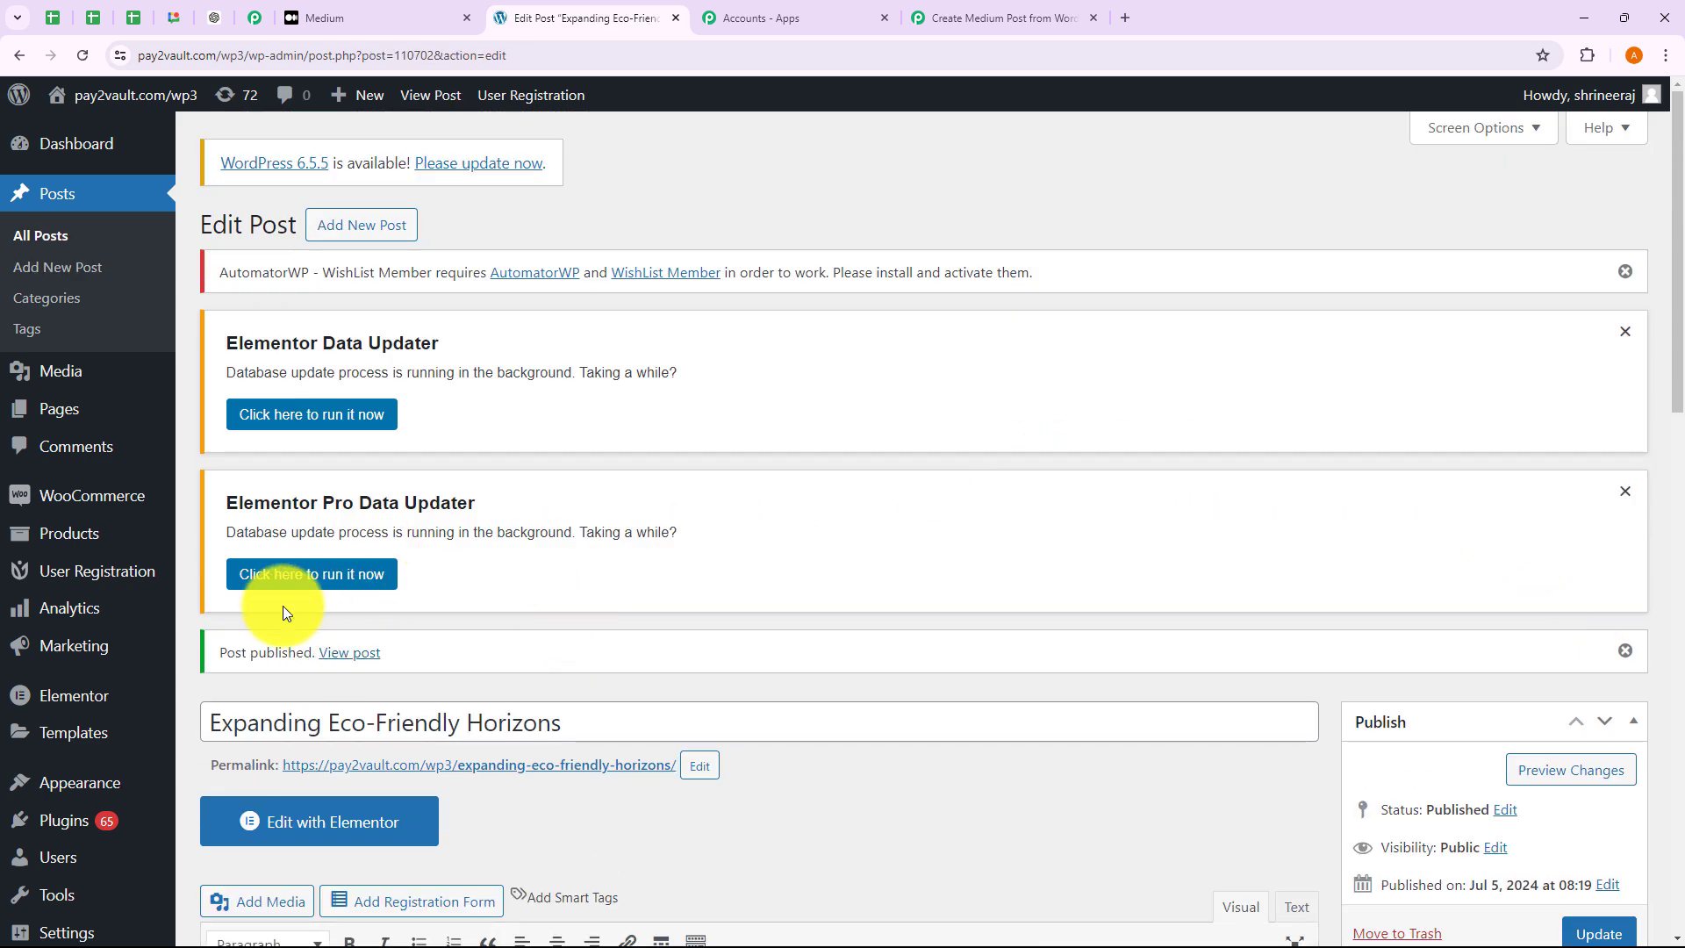
click(350, 654)
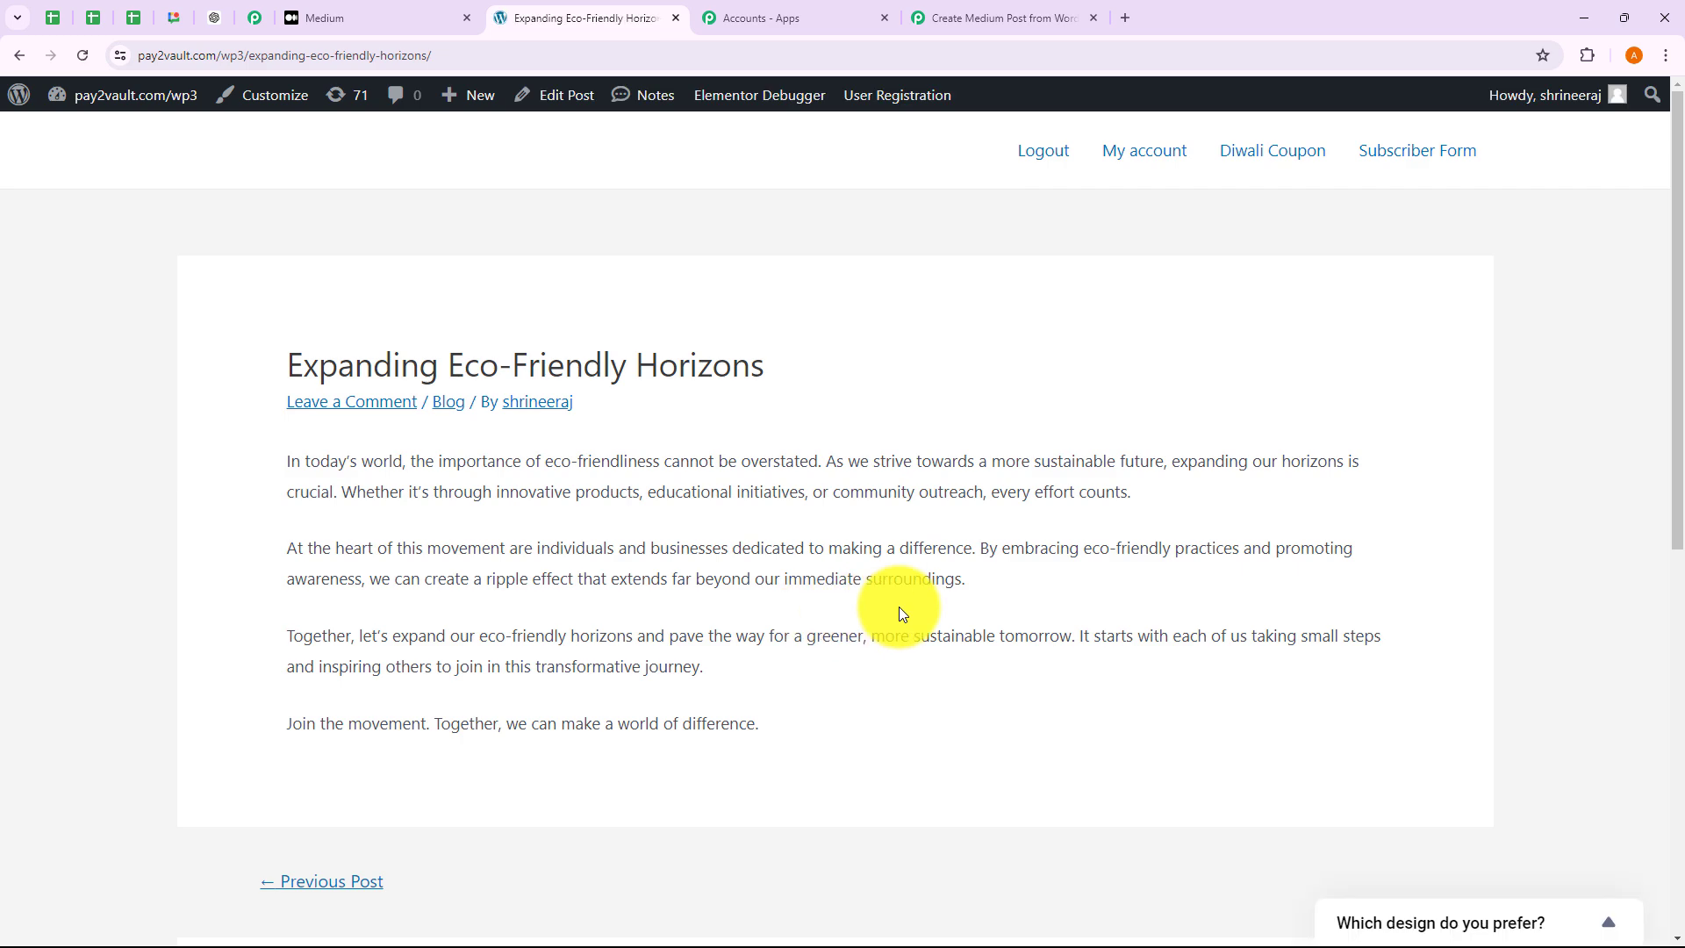
Switch to the Pabbly Connect workflow and examine the captured webhook response for the post's permalink, title, status, name, dates and content.
click(992, 16)
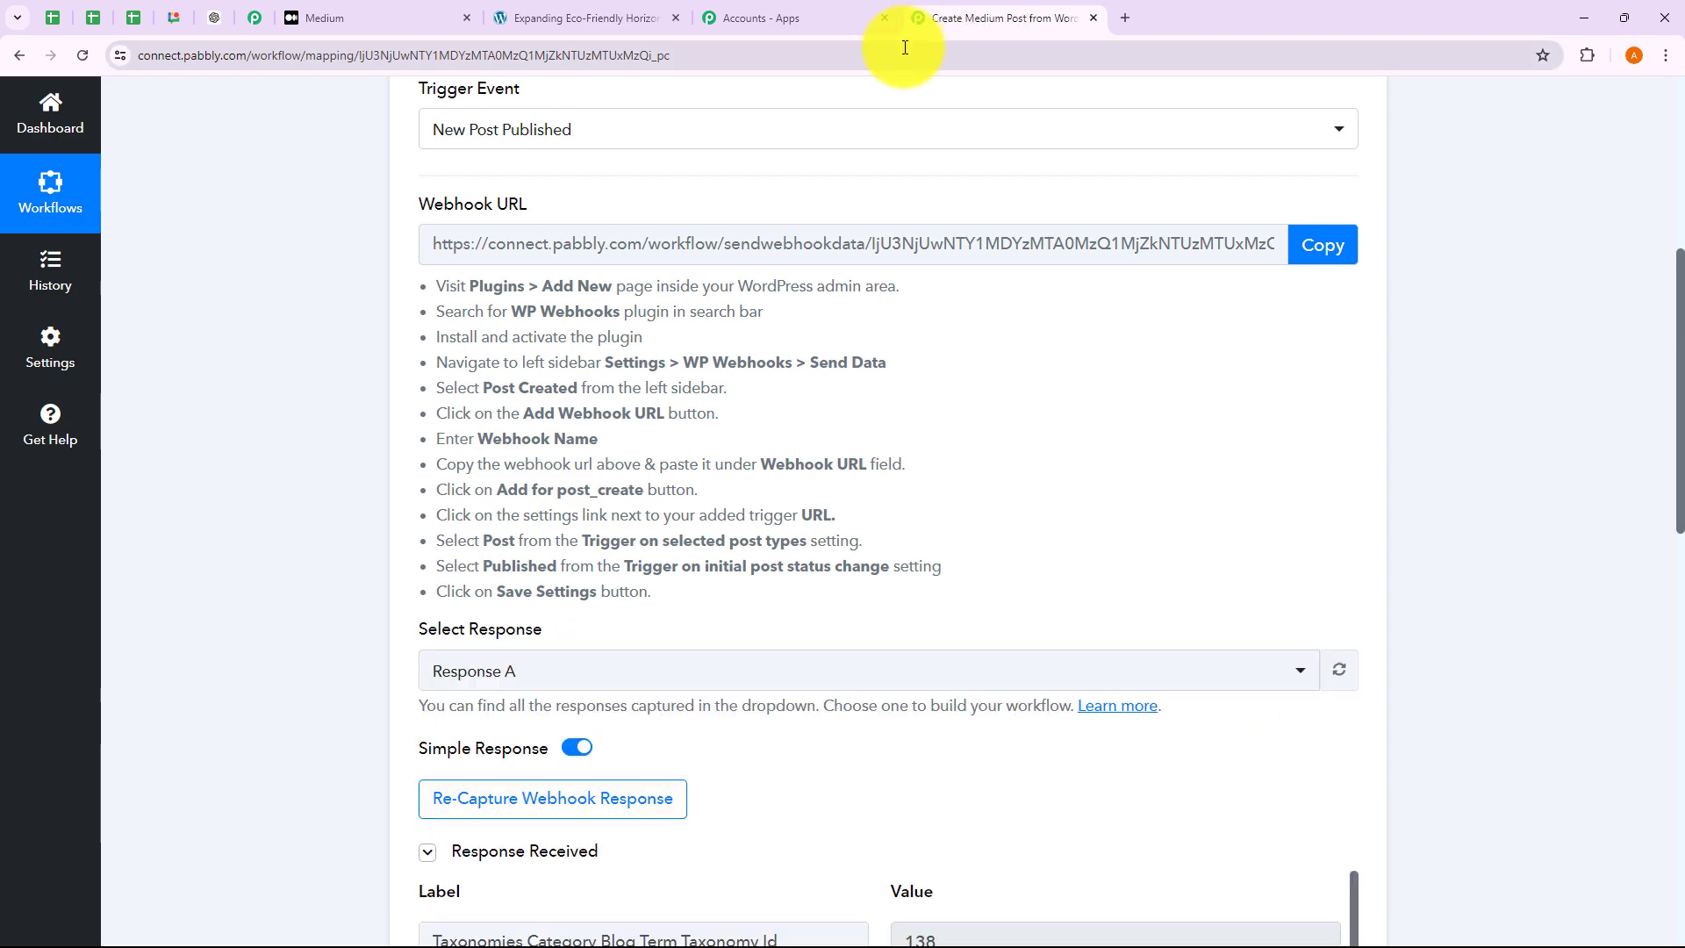
scroll(949, 283, down, 8)
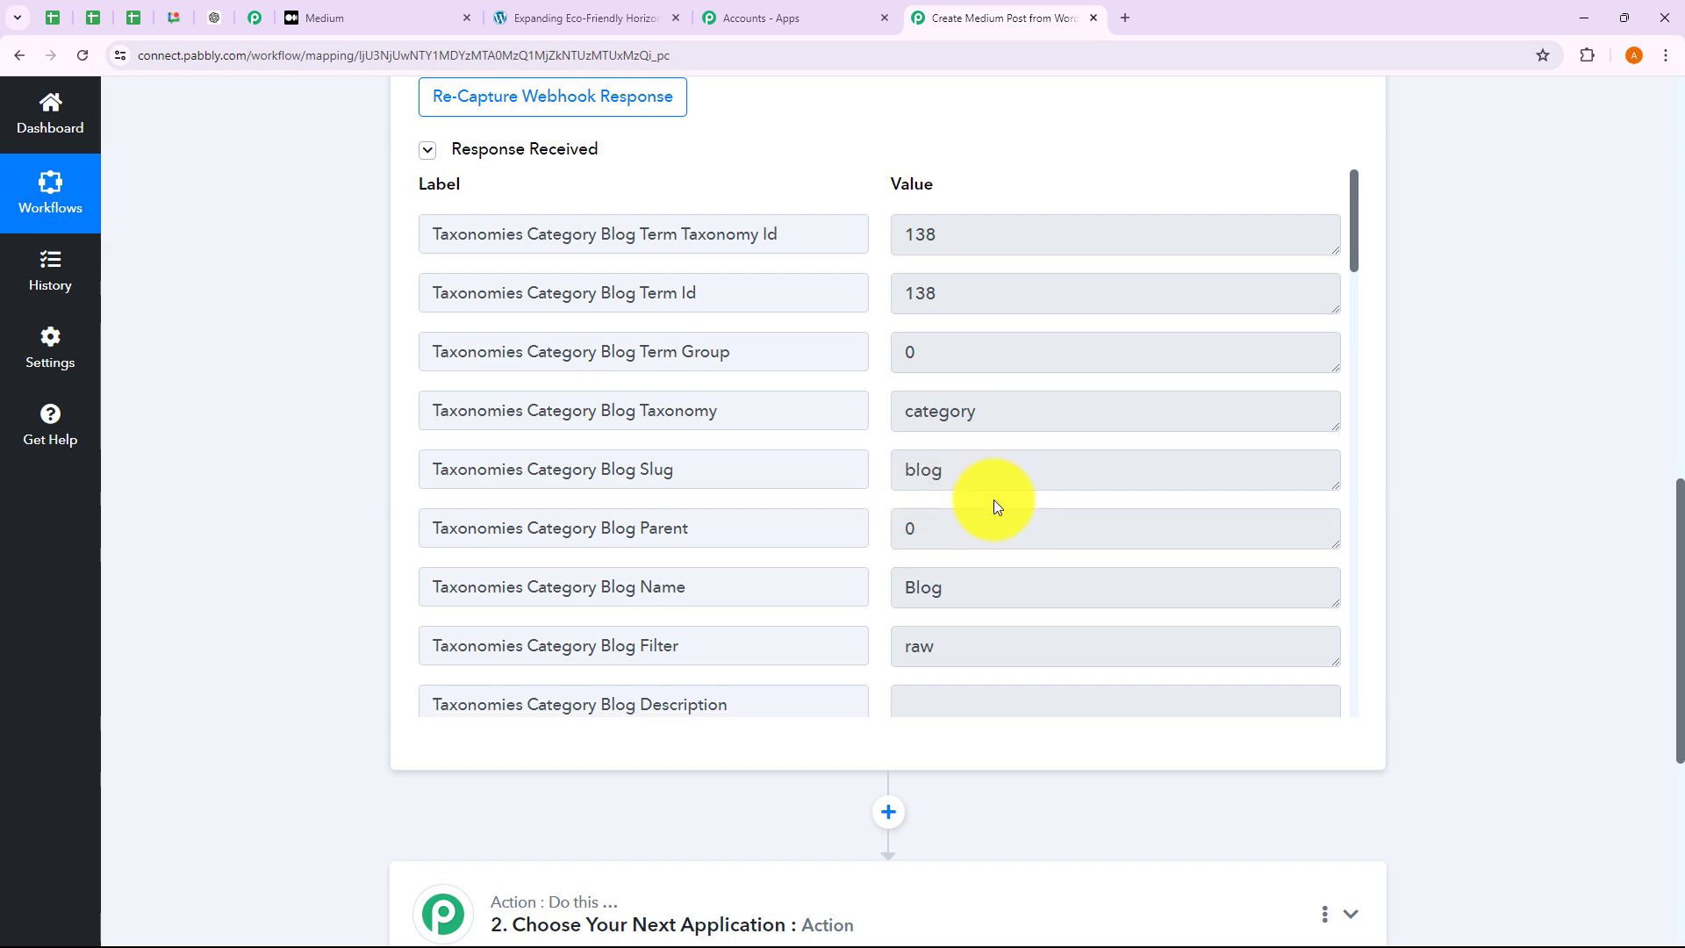
scroll(994, 499, down, 6)
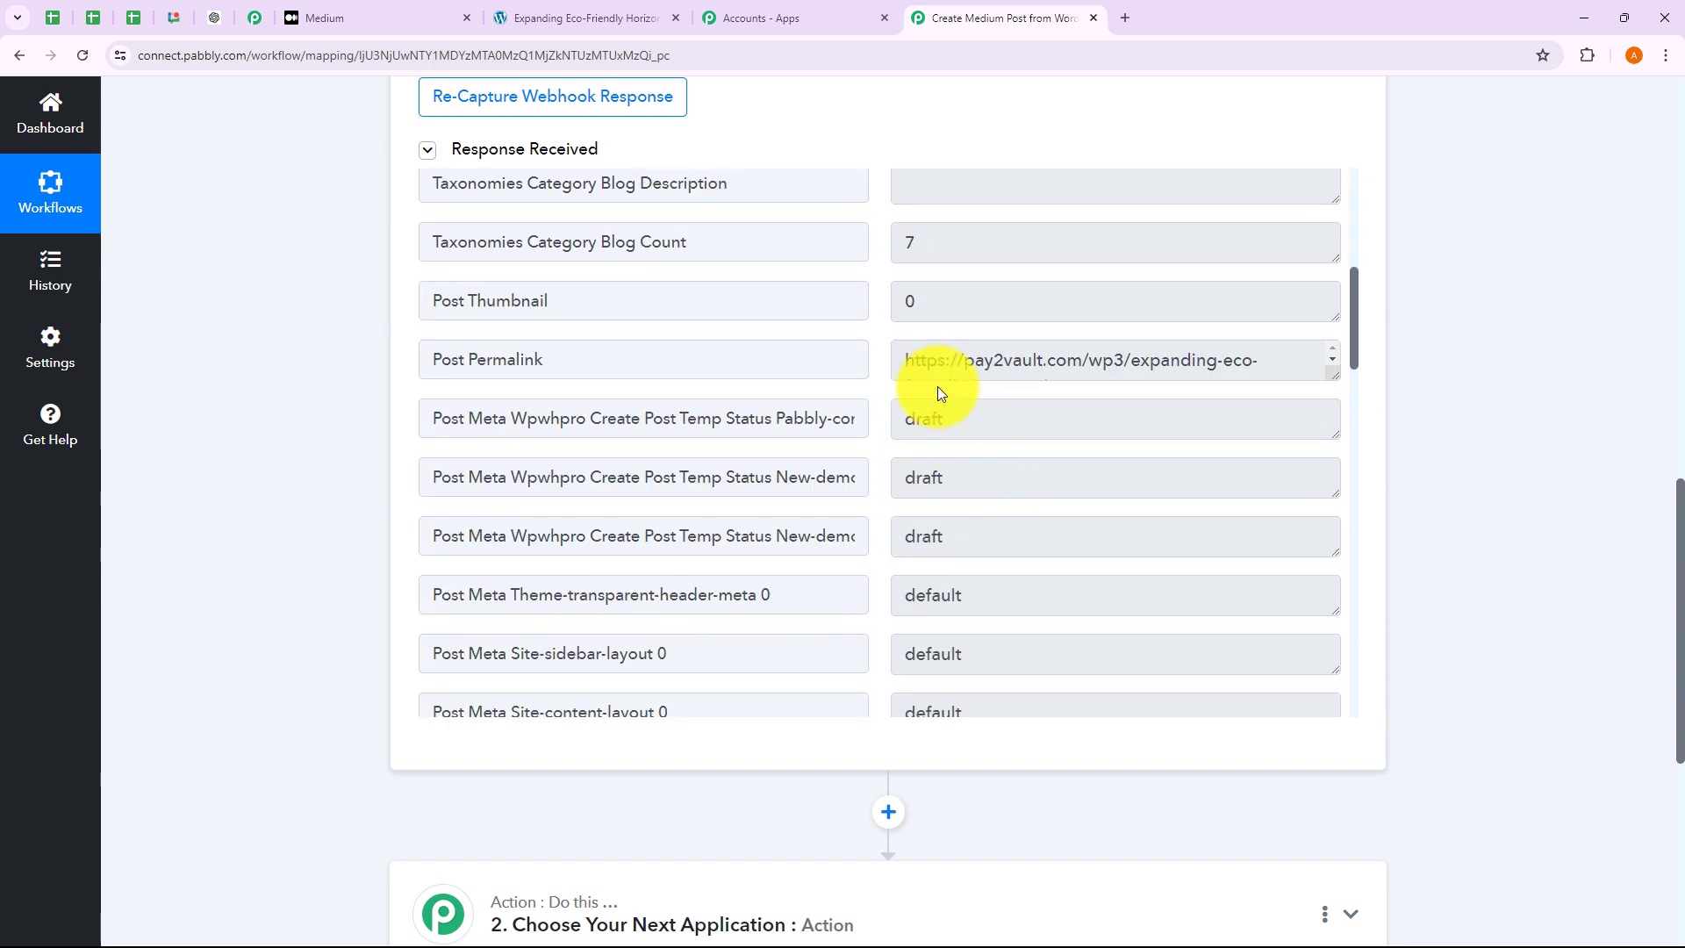
drag(912, 358, 1071, 391)
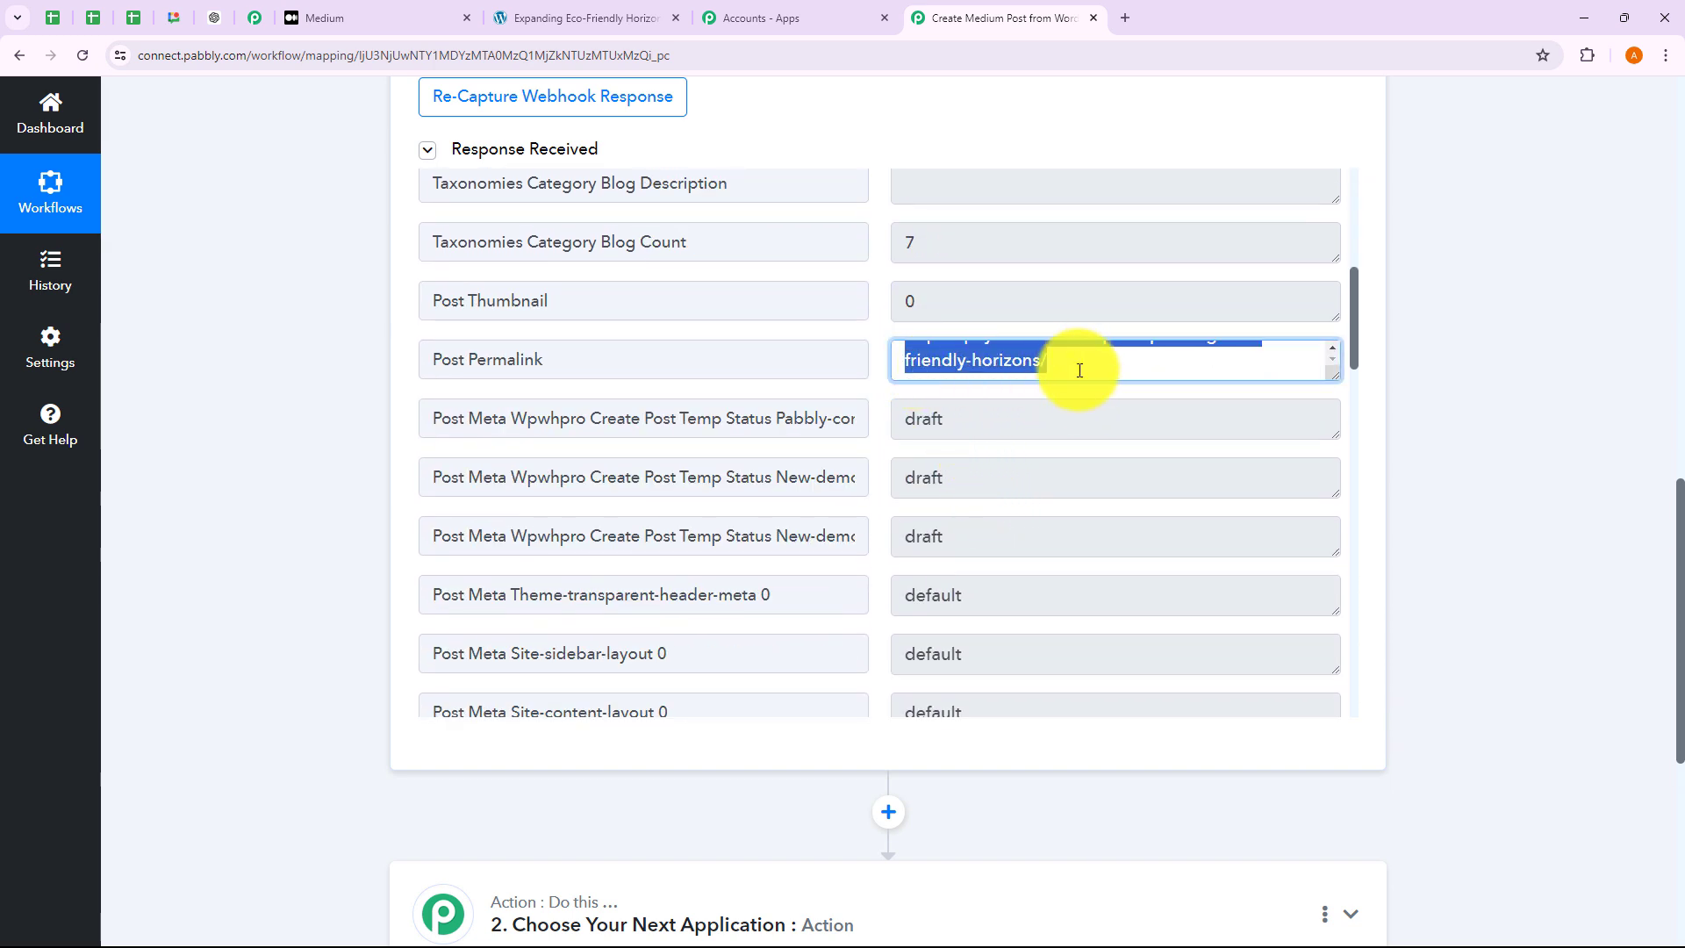
click(1078, 364)
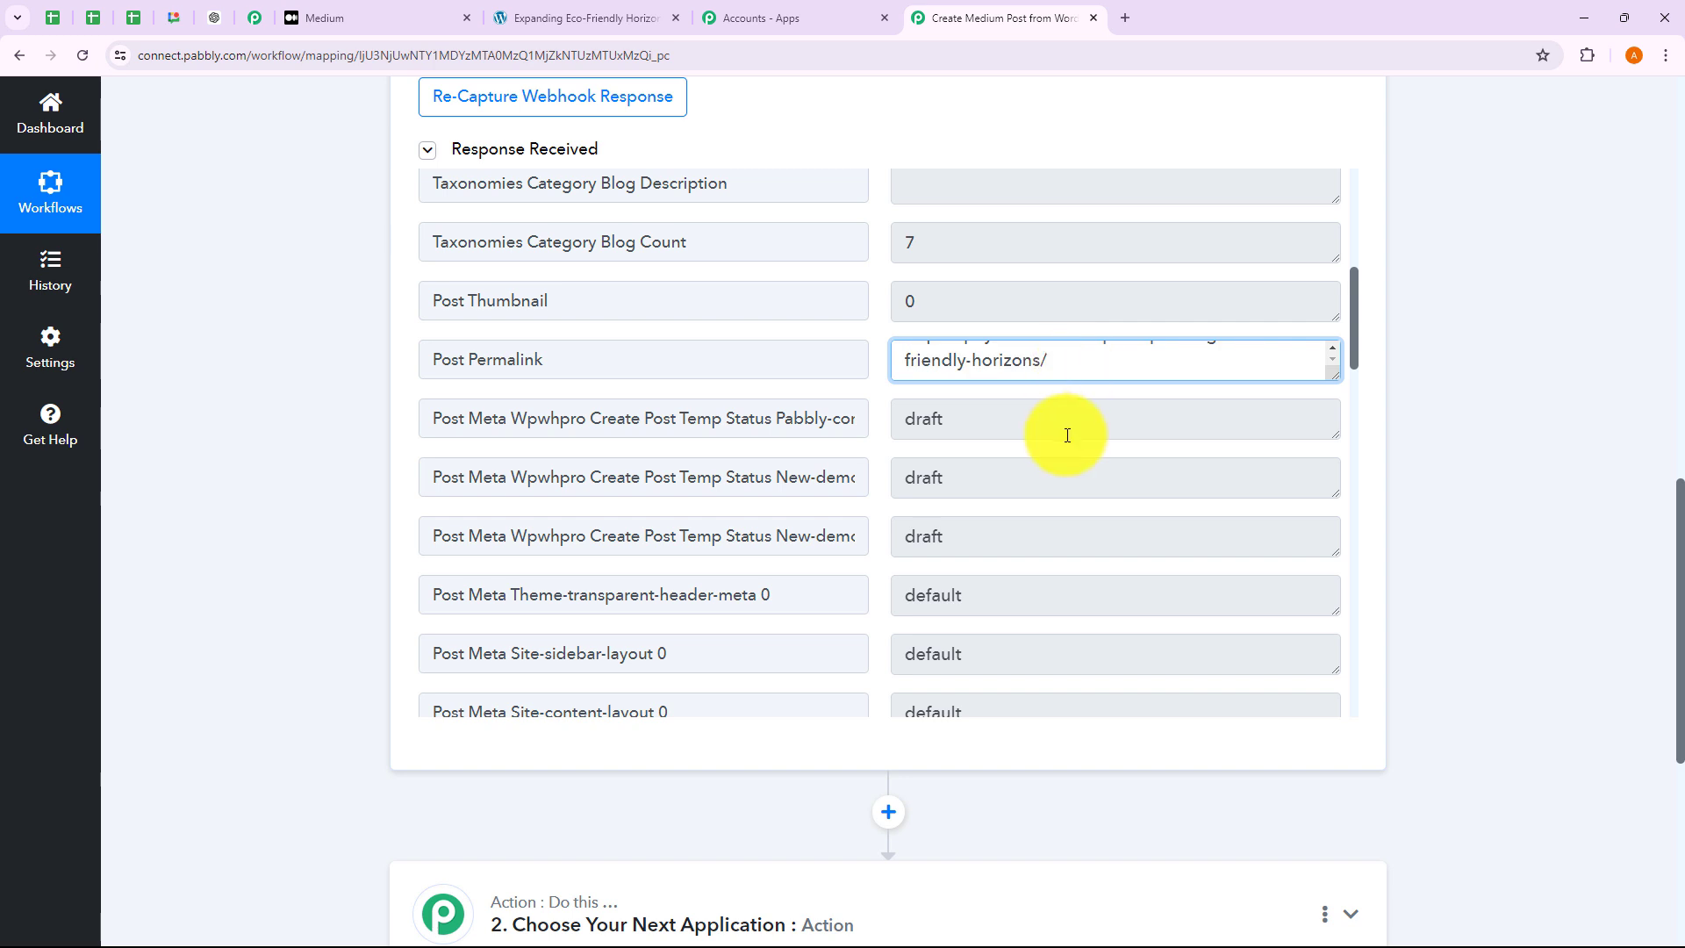
scroll(1067, 435, down, 9)
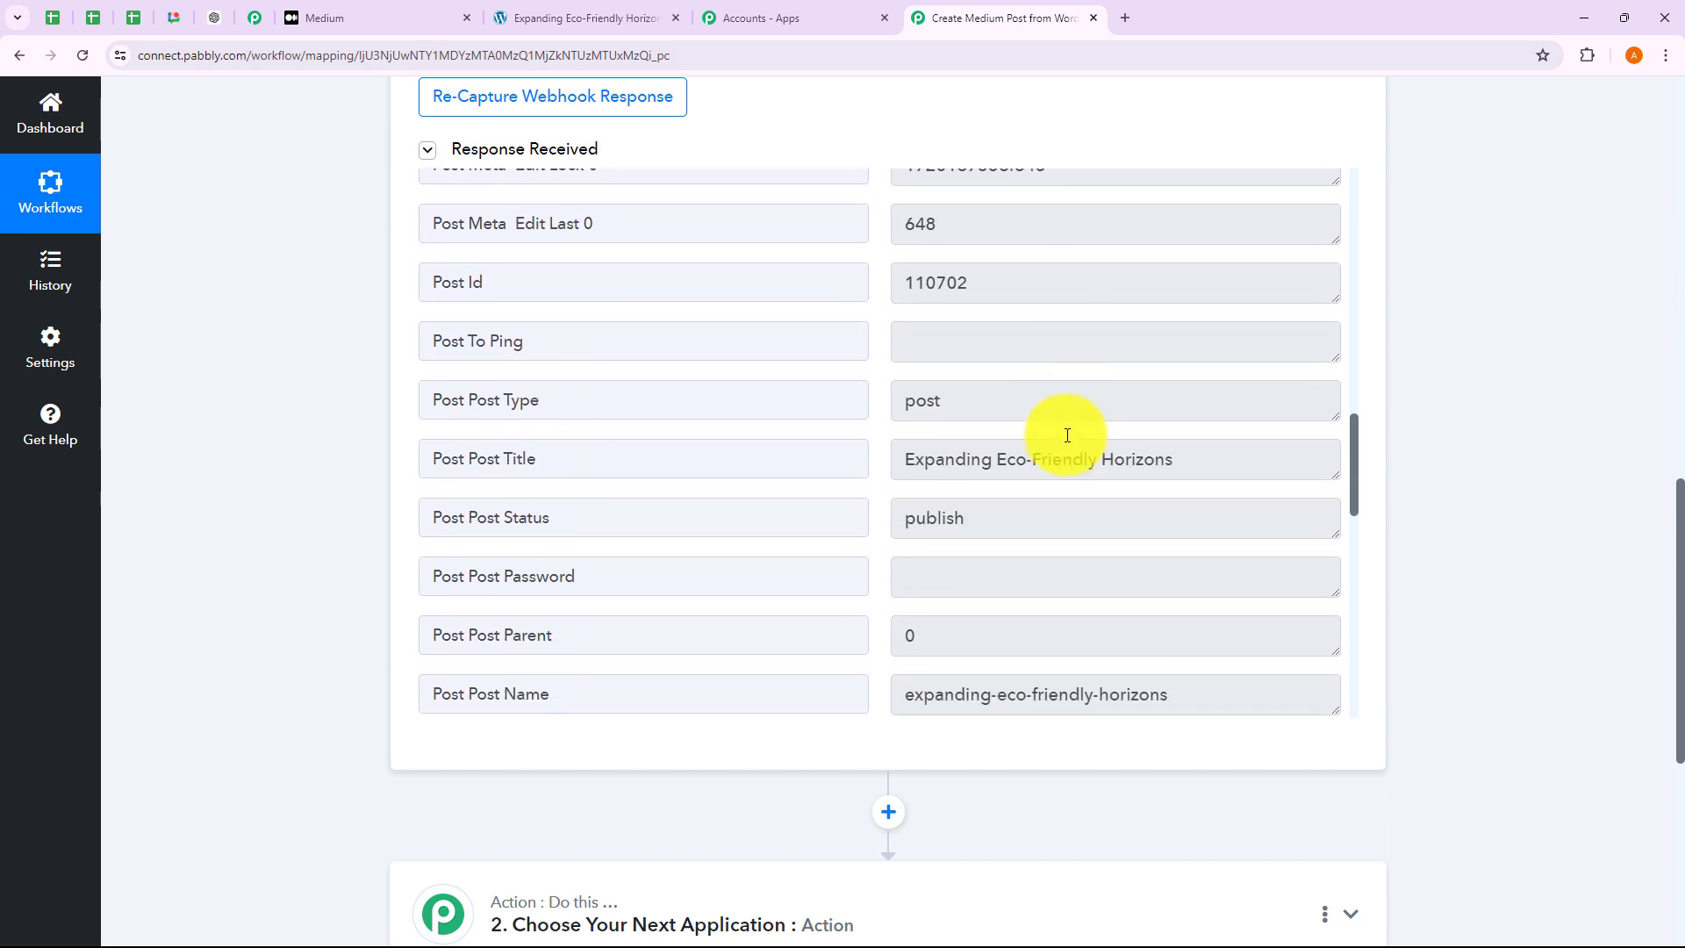
scroll(1067, 435, down, 1)
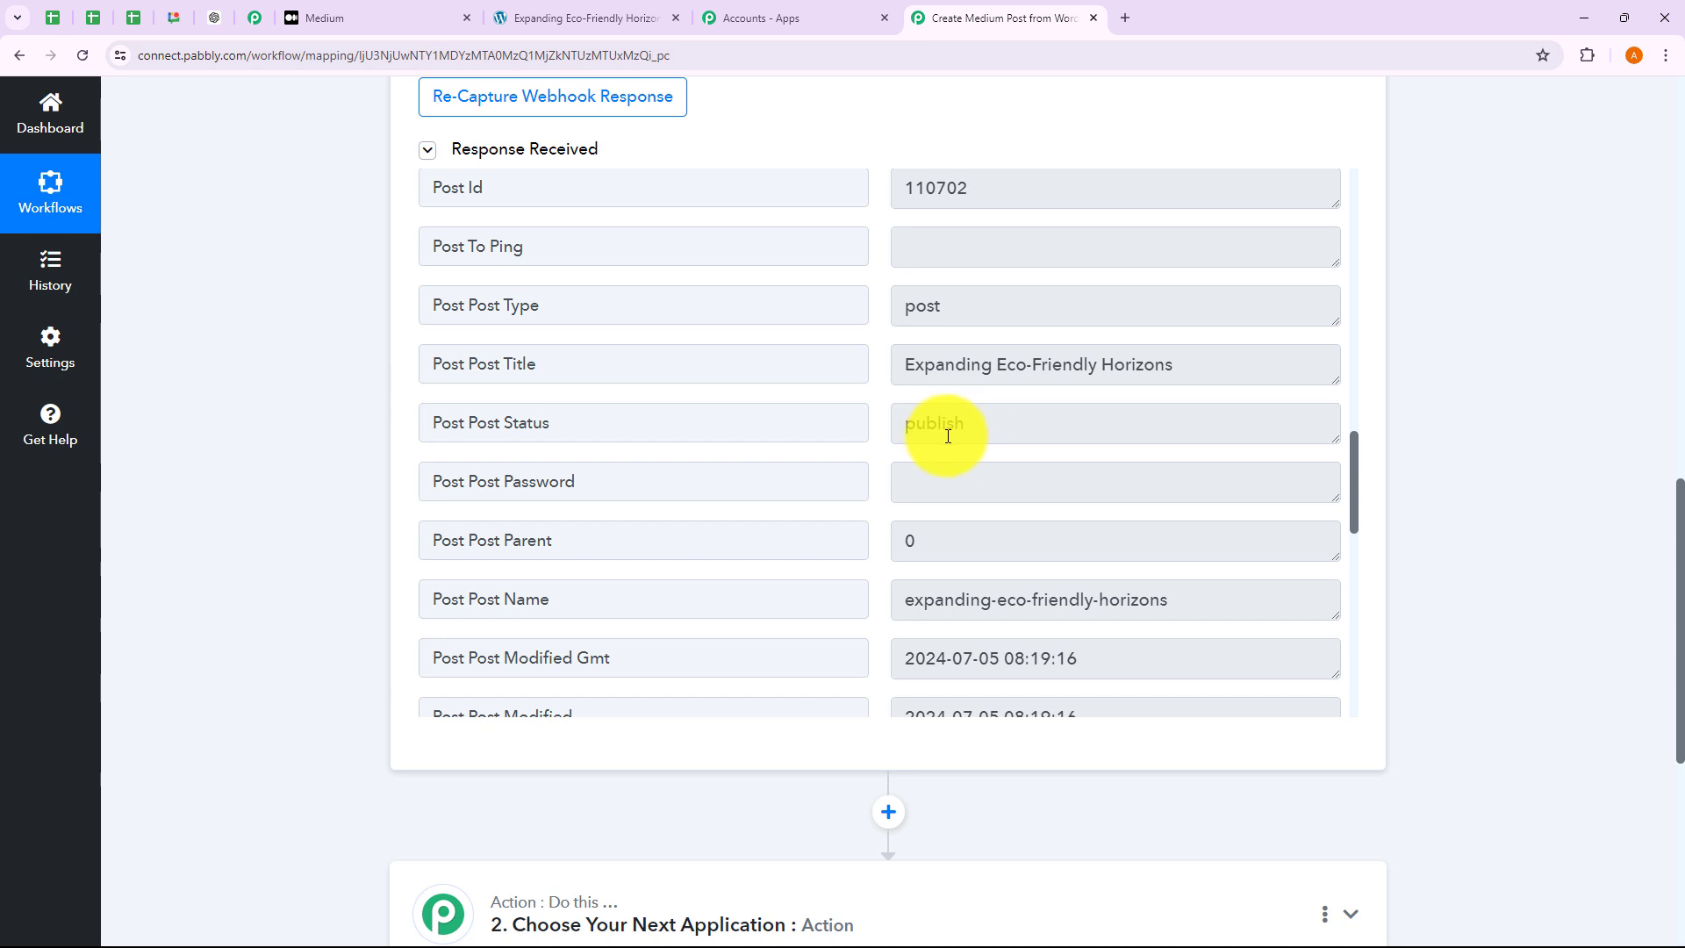
scroll(1018, 448, down, 2)
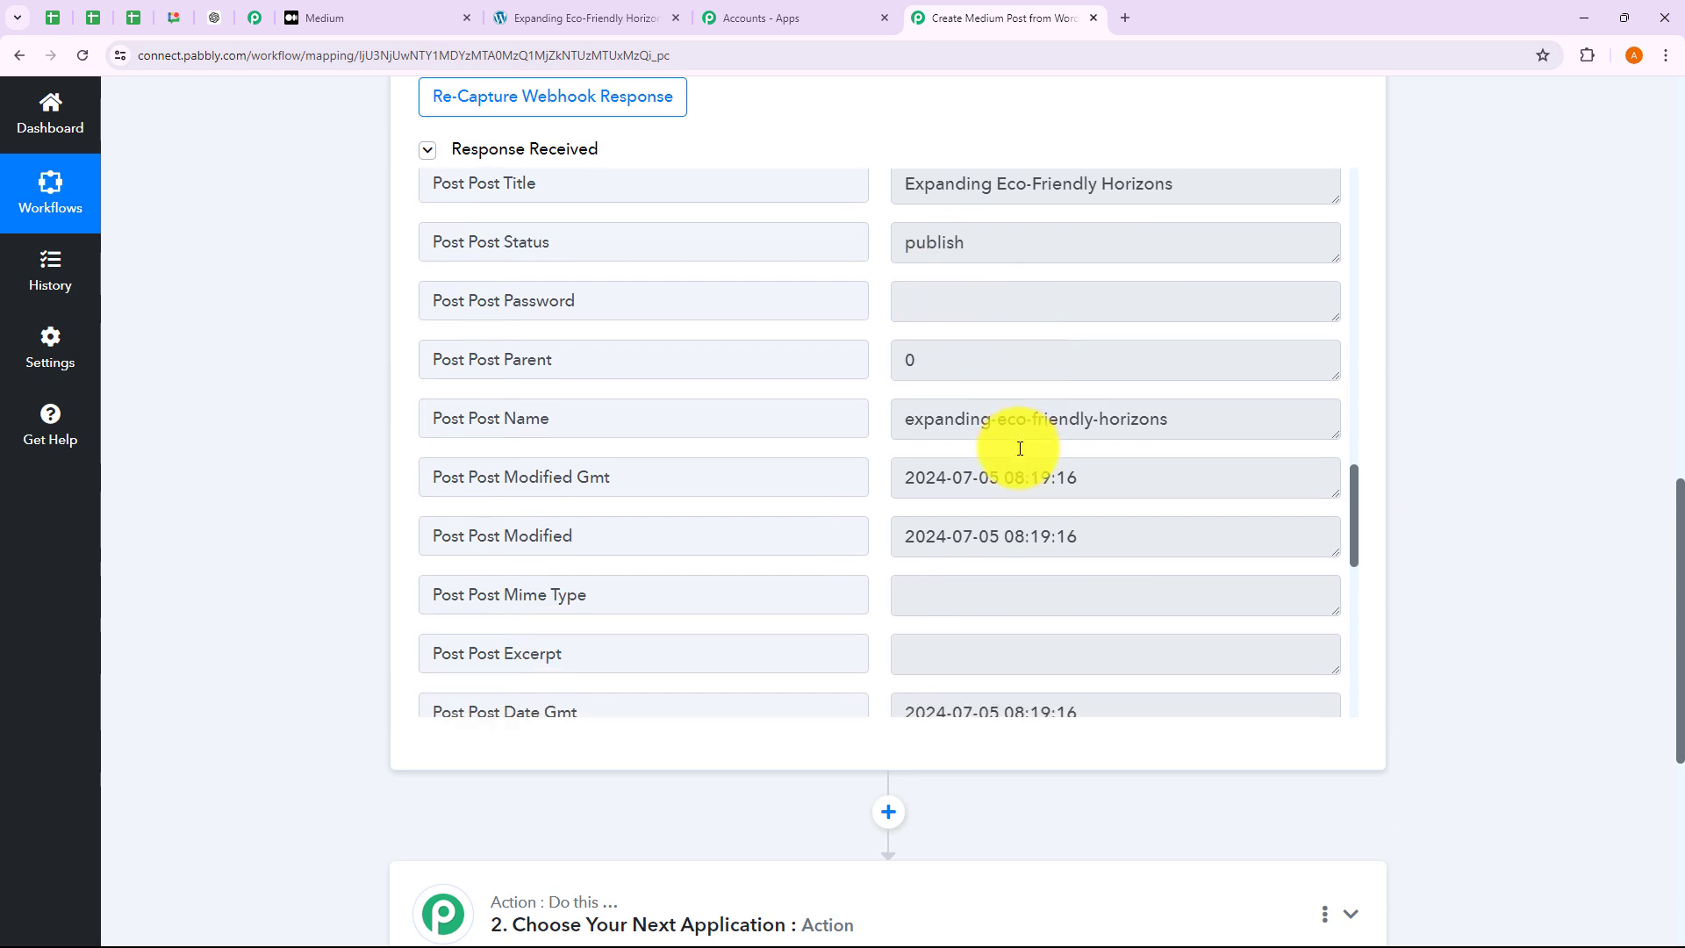
scroll(1018, 448, down, 1)
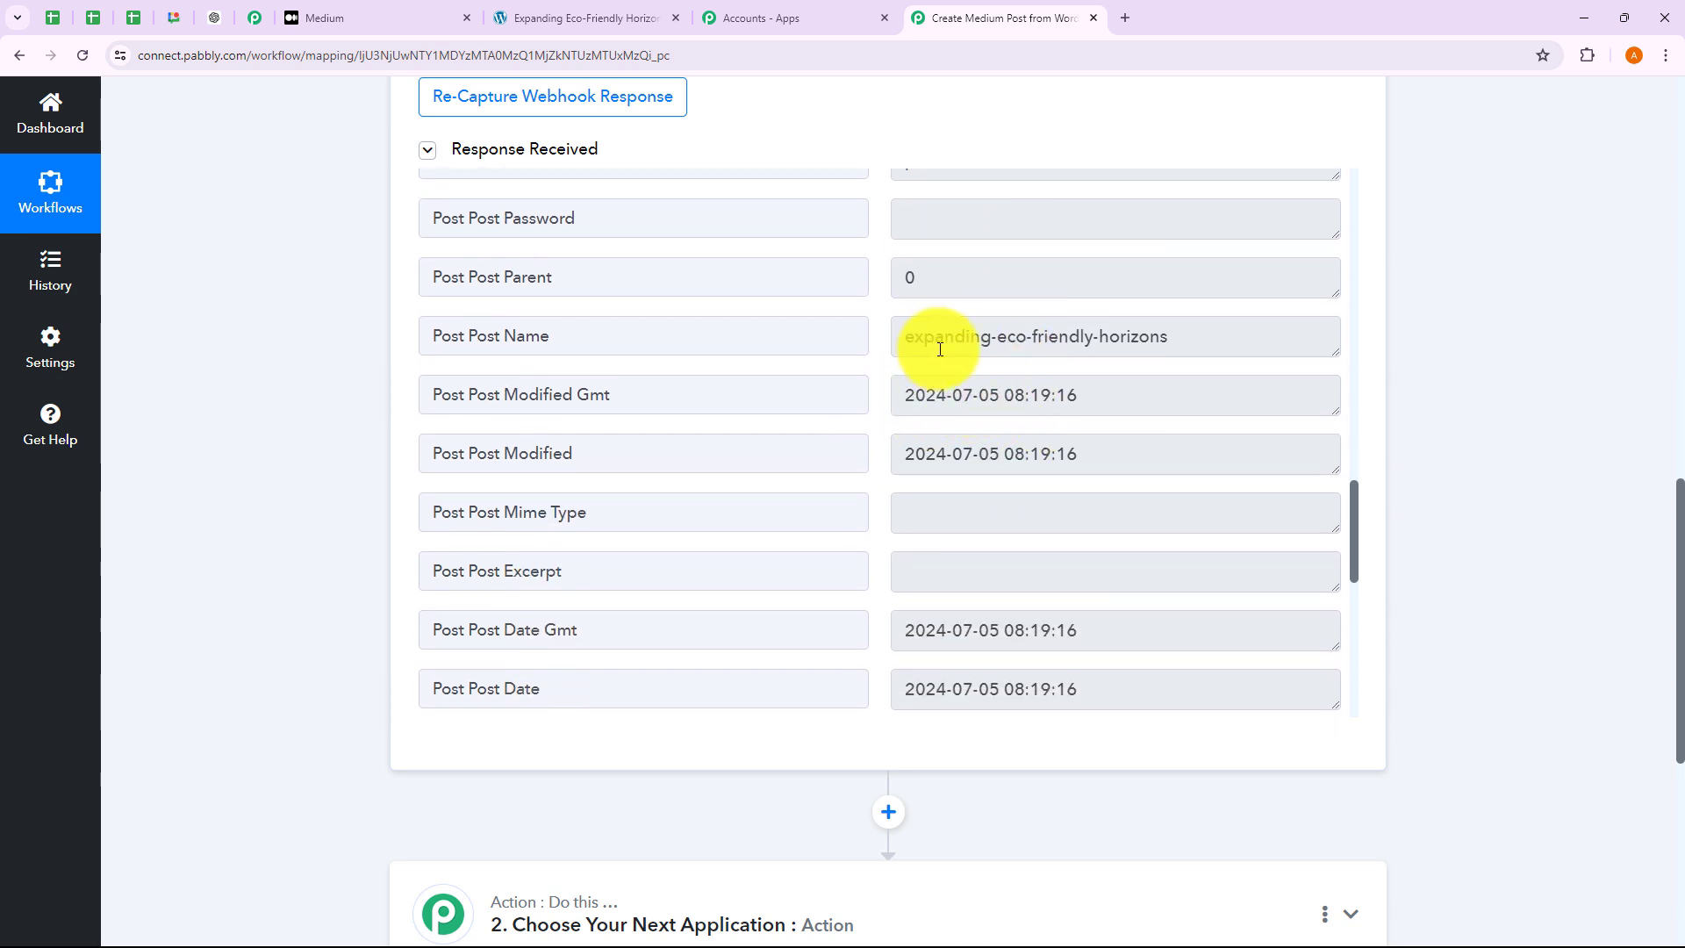
scroll(1062, 375, down, 4)
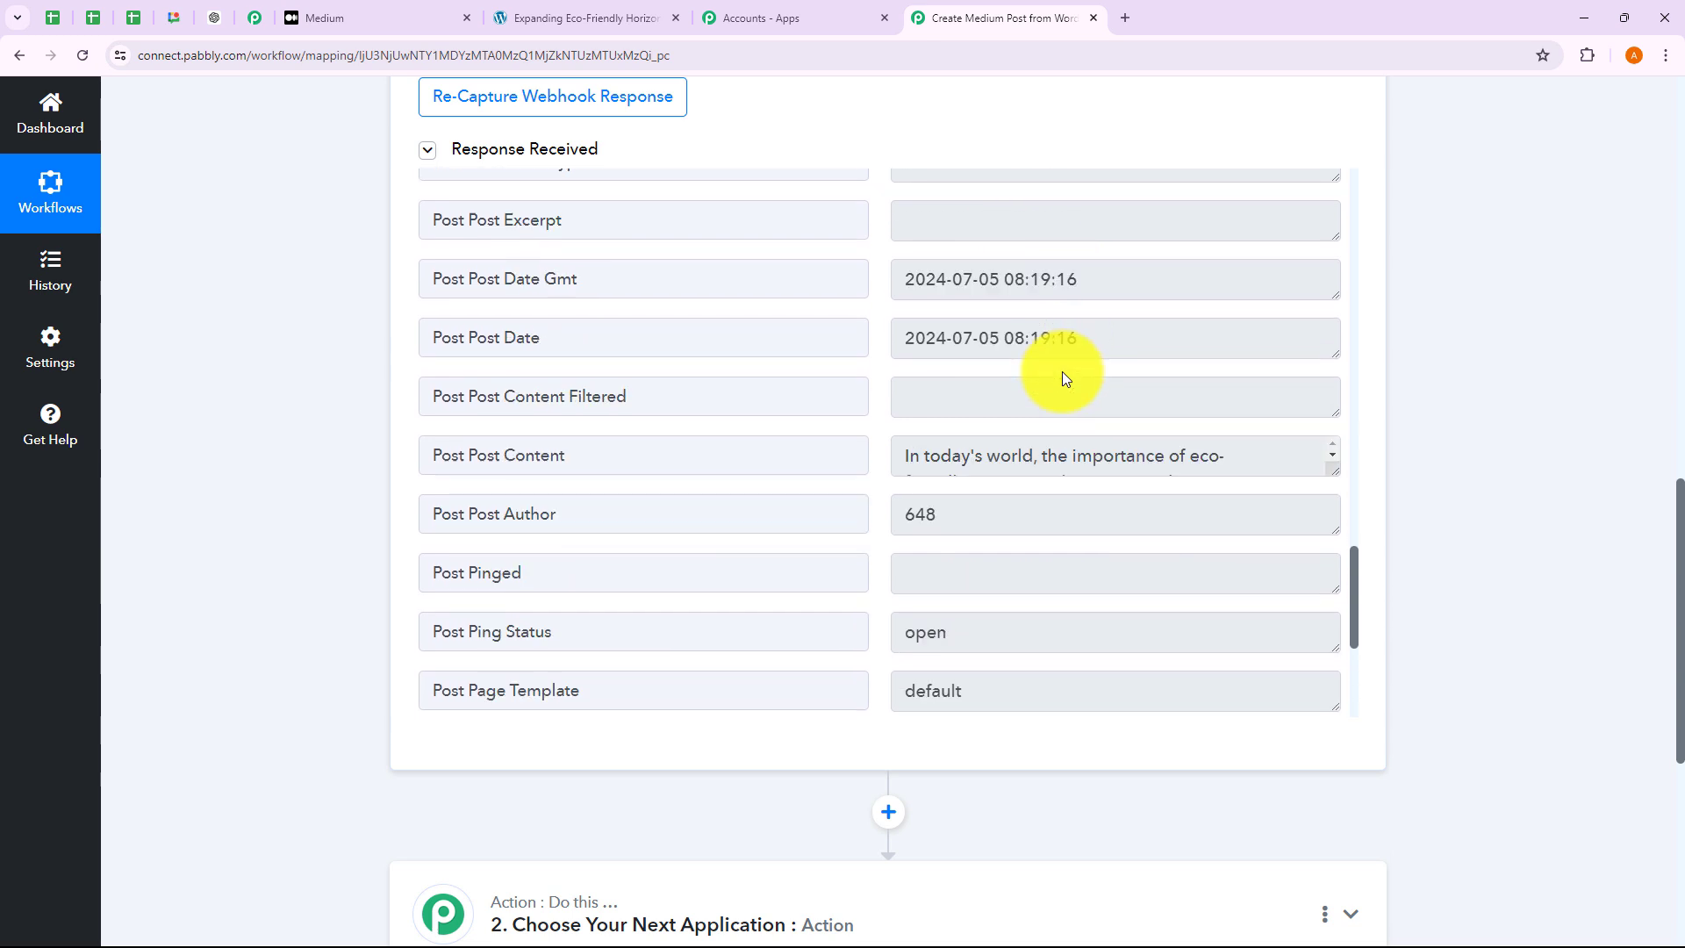
scroll(1035, 394, down, 4)
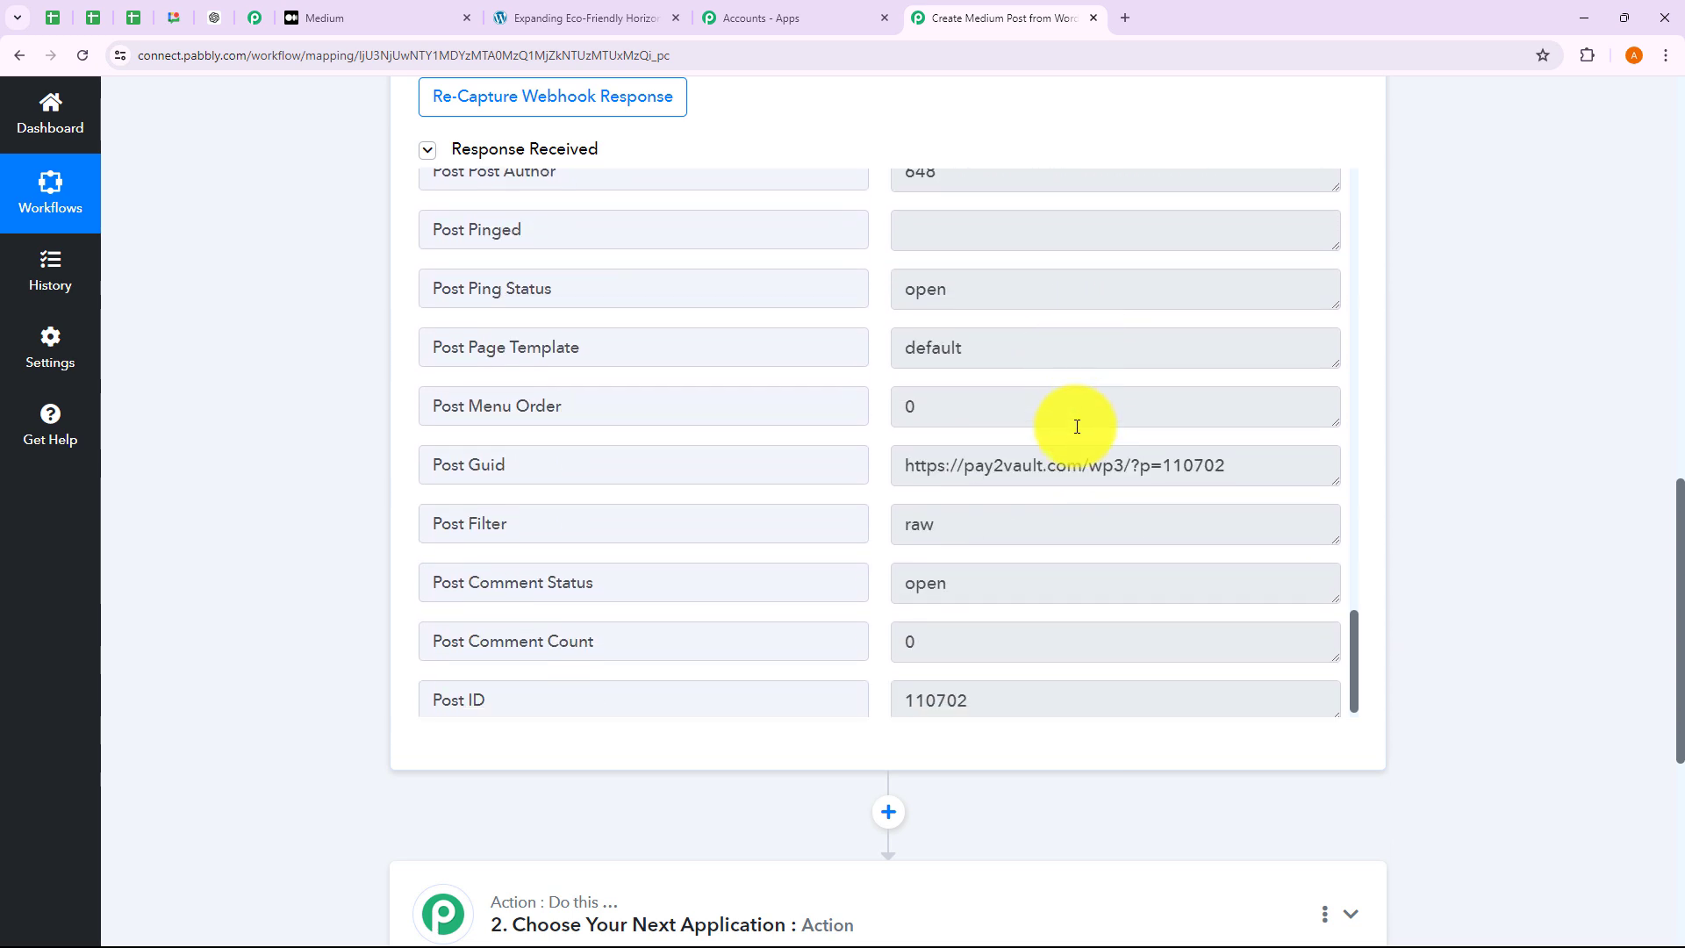
scroll(1077, 427, down, 1)
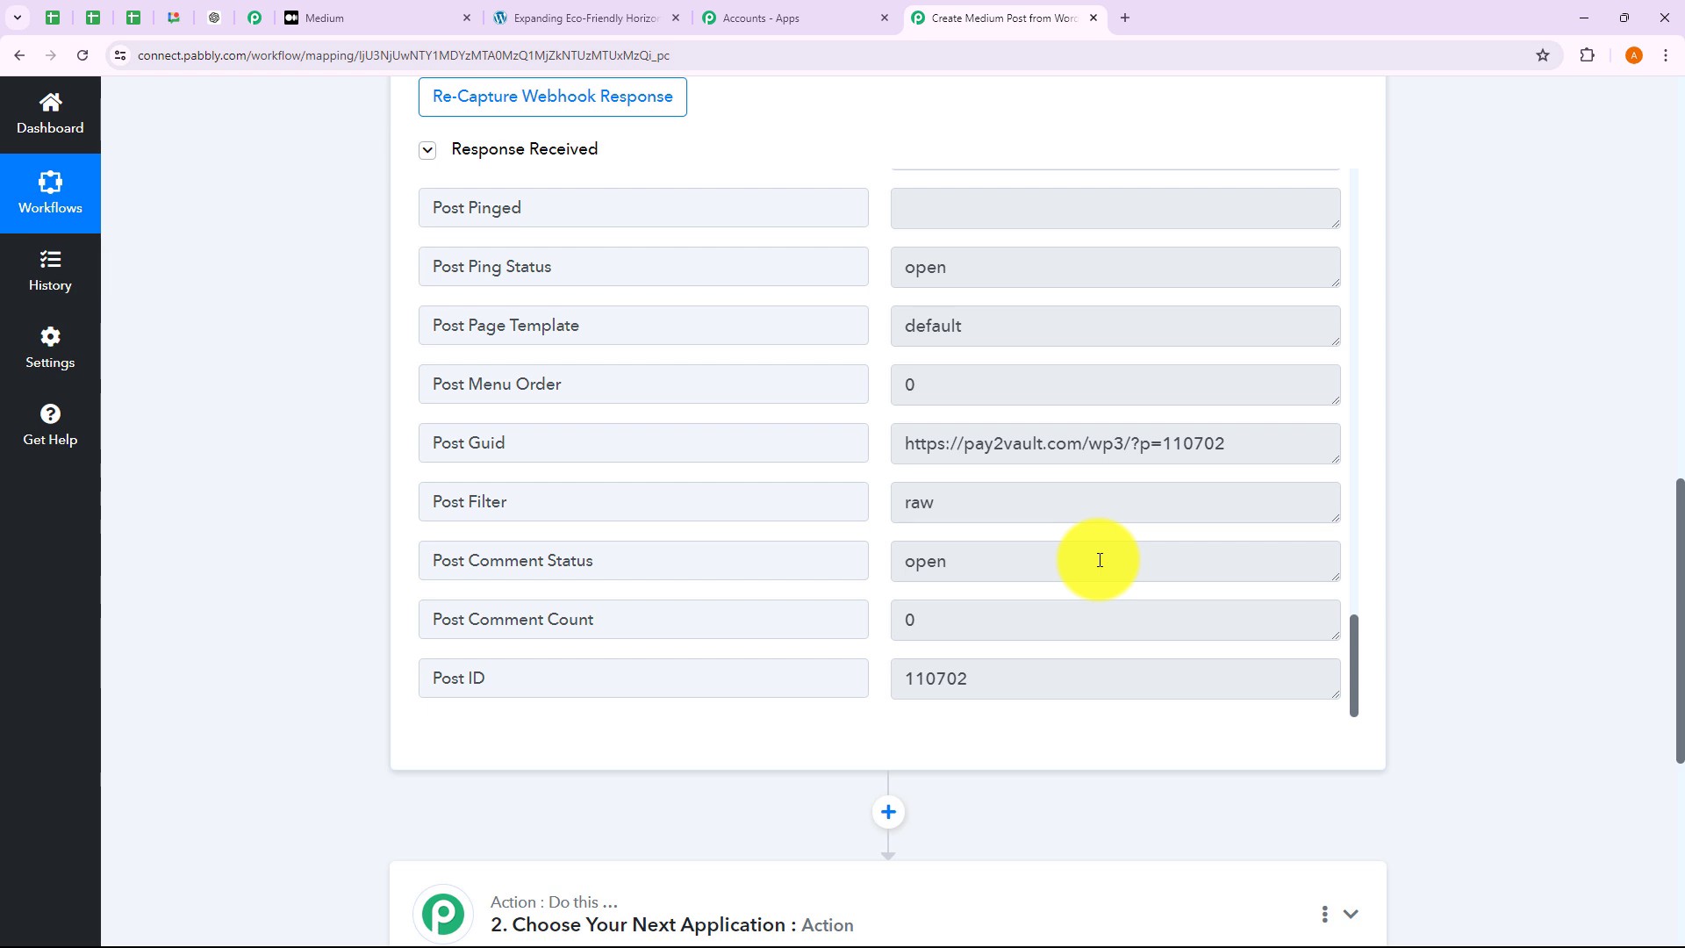
scroll(1100, 560, up, 6)
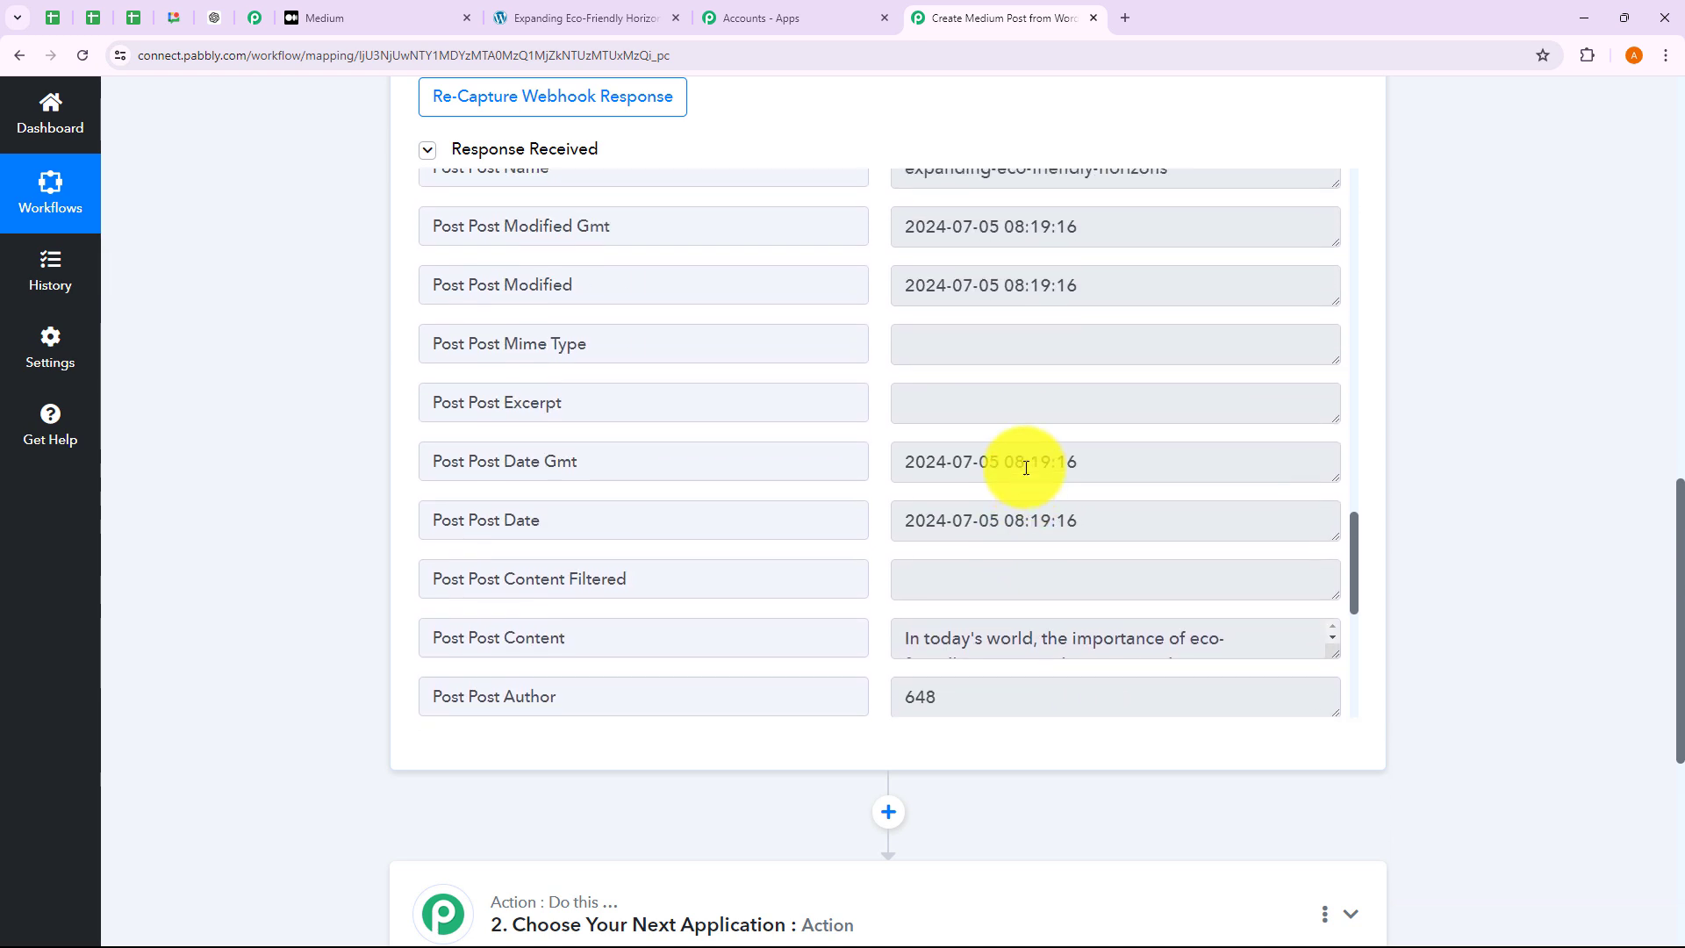
scroll(1025, 468, up, 4)
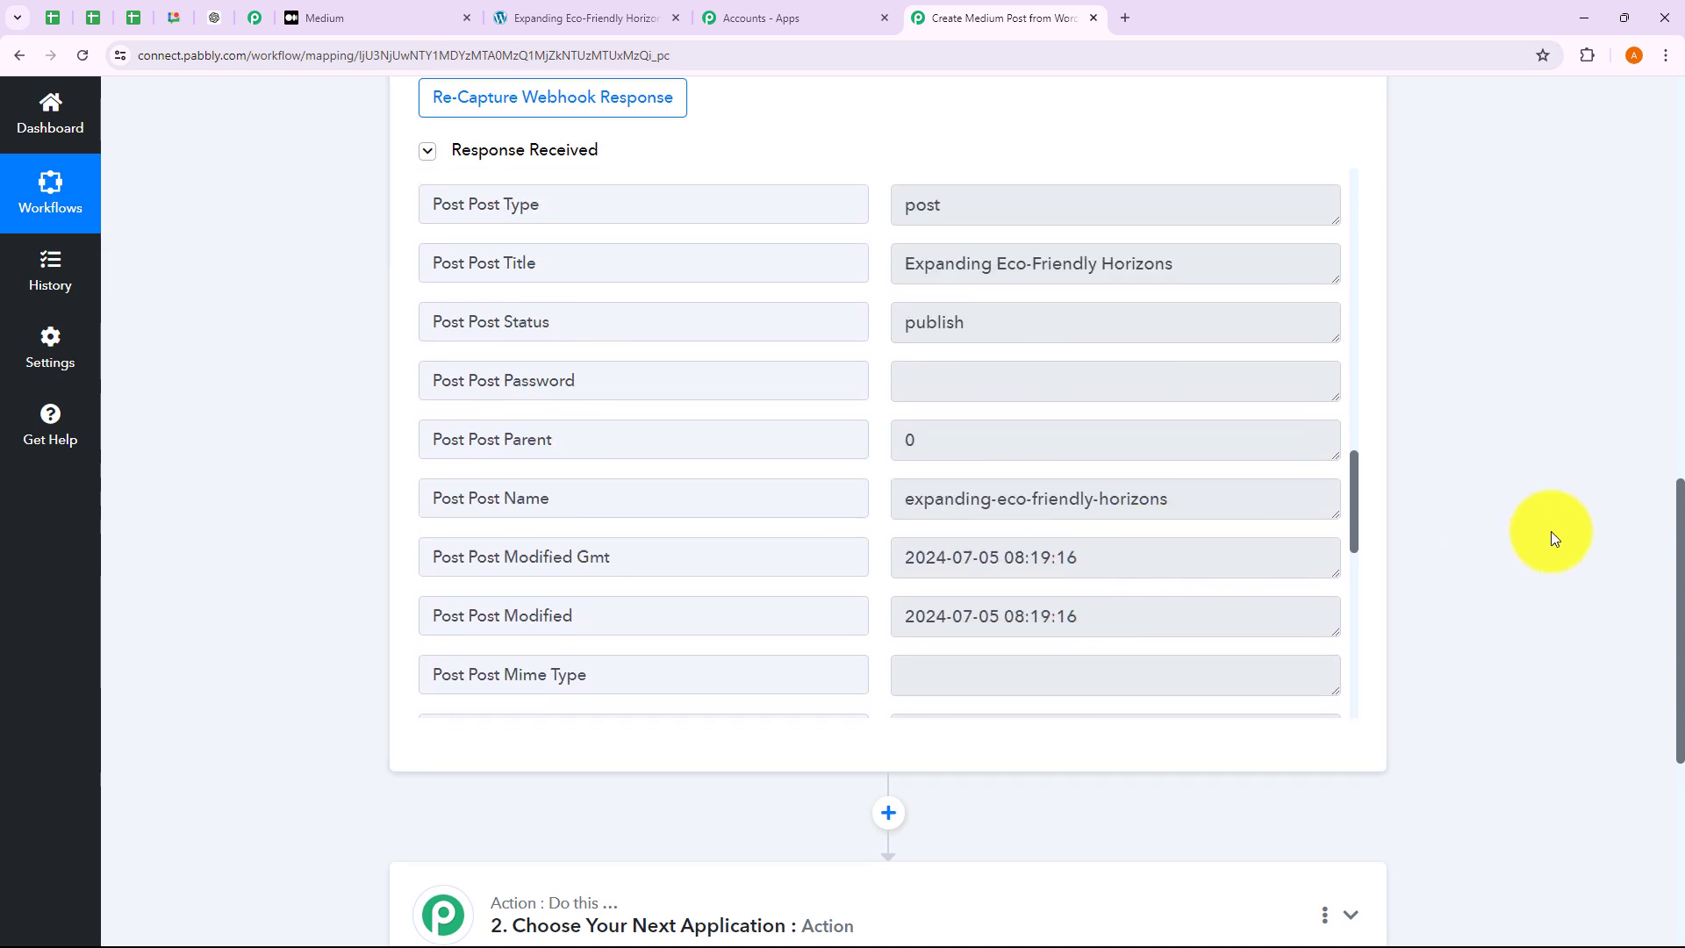
Collapse the WordPress New Post Published trigger step.
scroll(1551, 530, up, 2)
scroll(836, 418, up, 3)
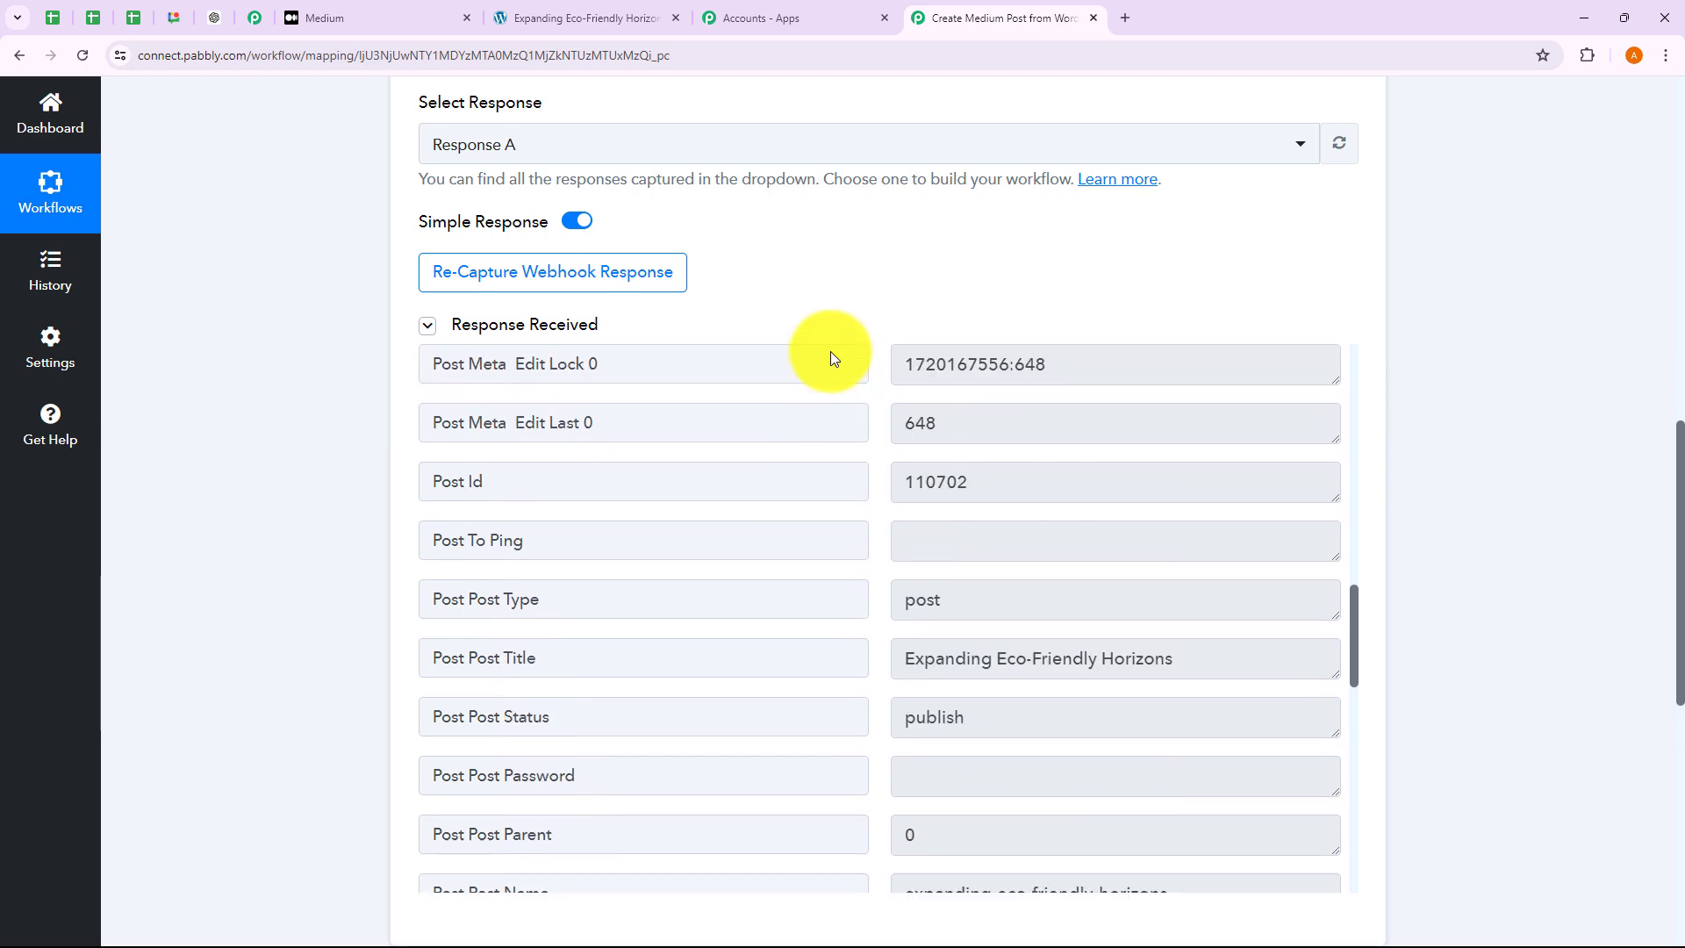
scroll(830, 351, up, 5)
scroll(857, 308, up, 6)
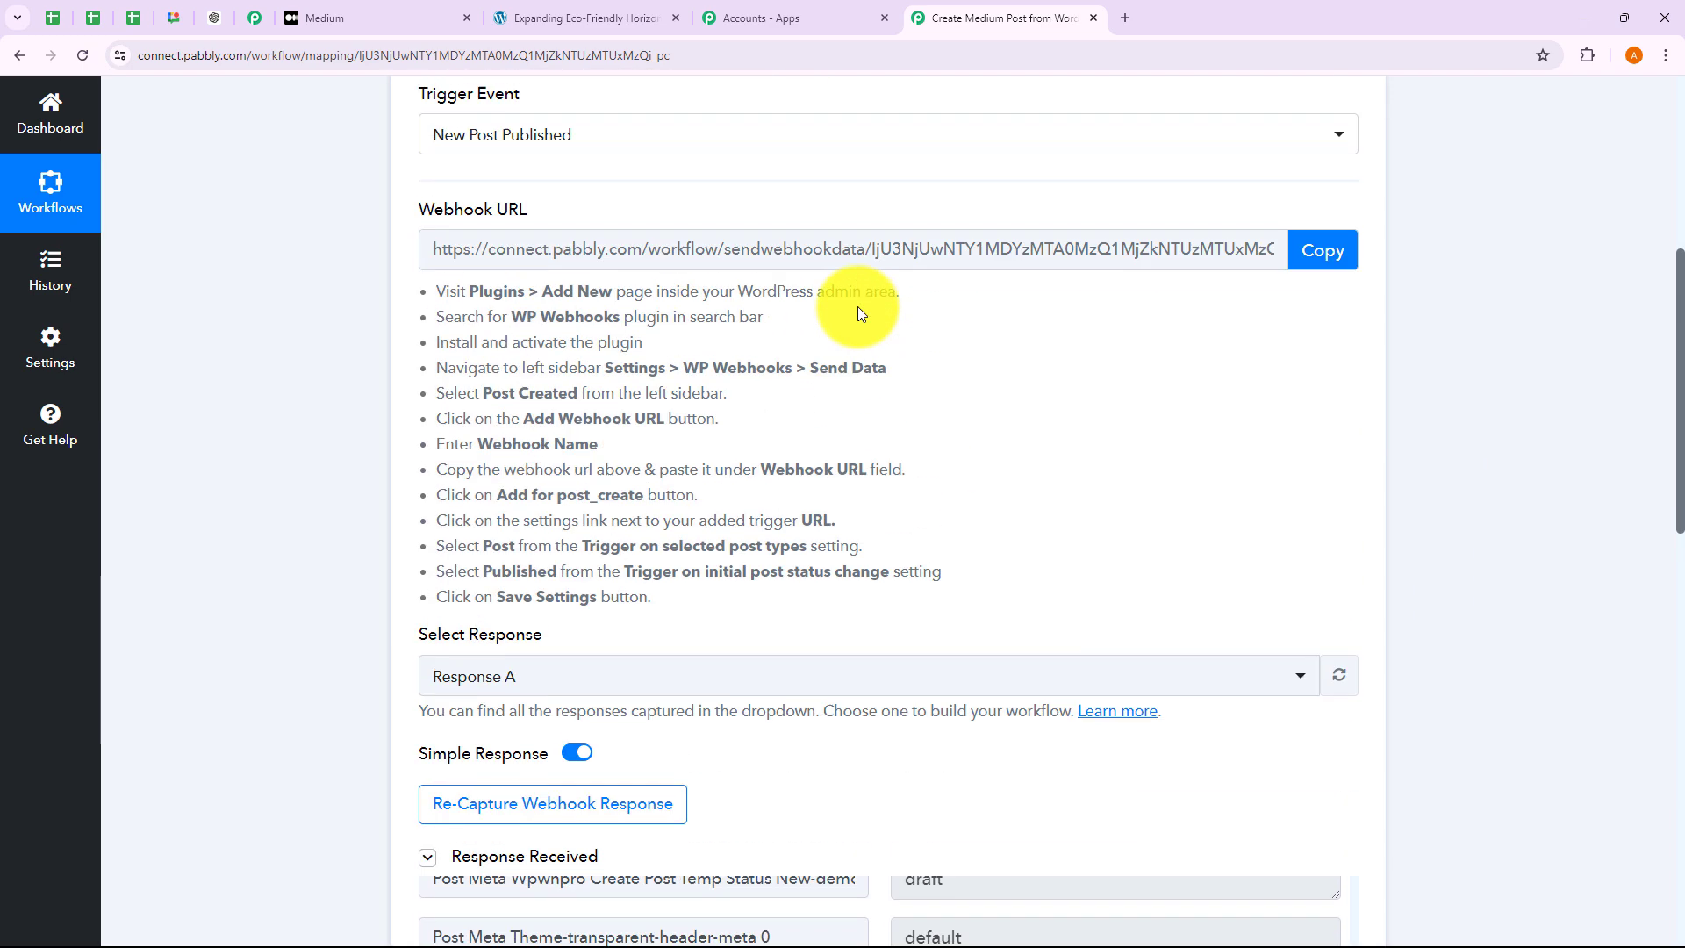
scroll(857, 308, up, 5)
click(859, 313)
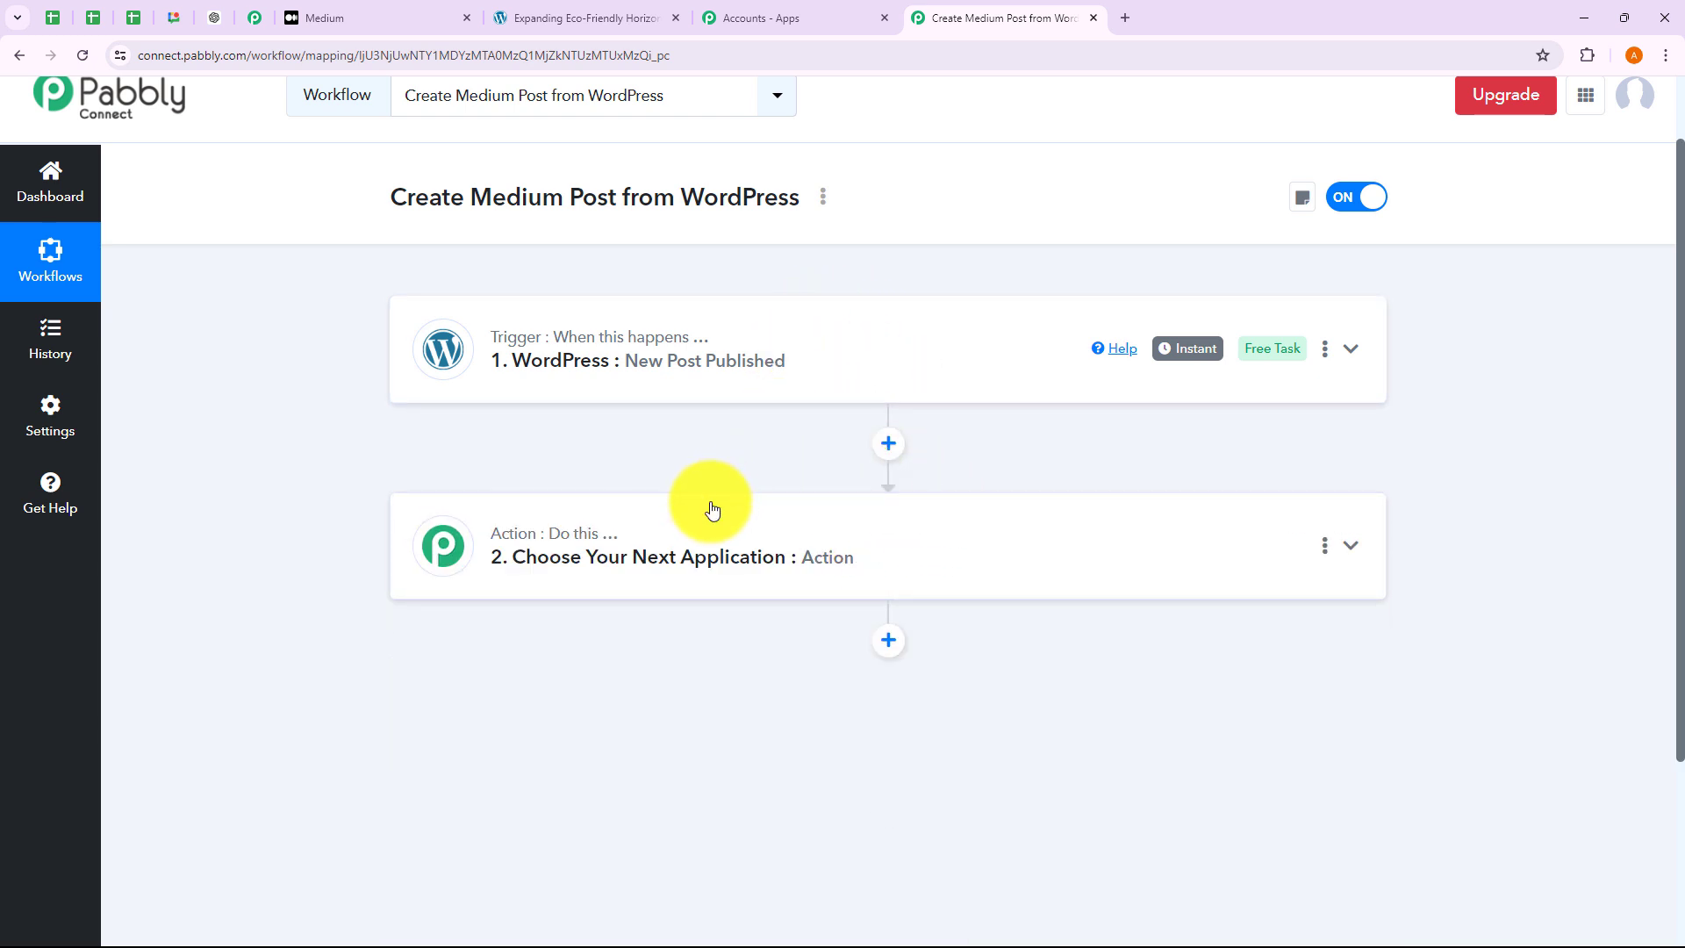
Set the workflow's action step to Medium with the Create Post event and open its account connection settings.
click(629, 539)
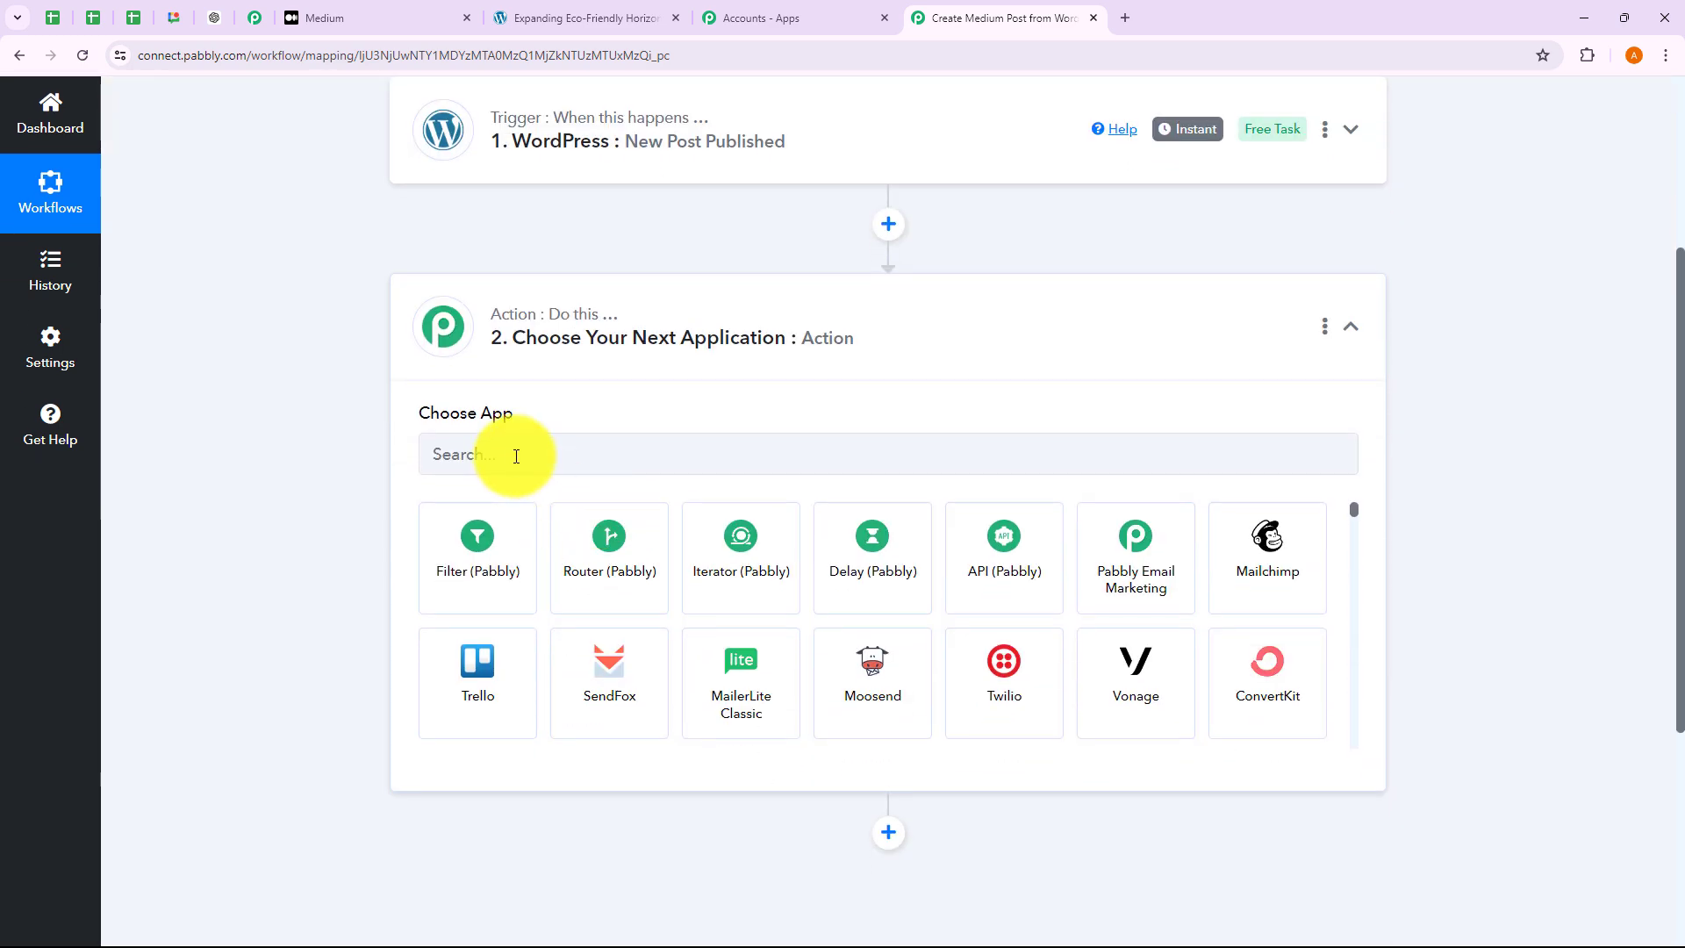
click(516, 455)
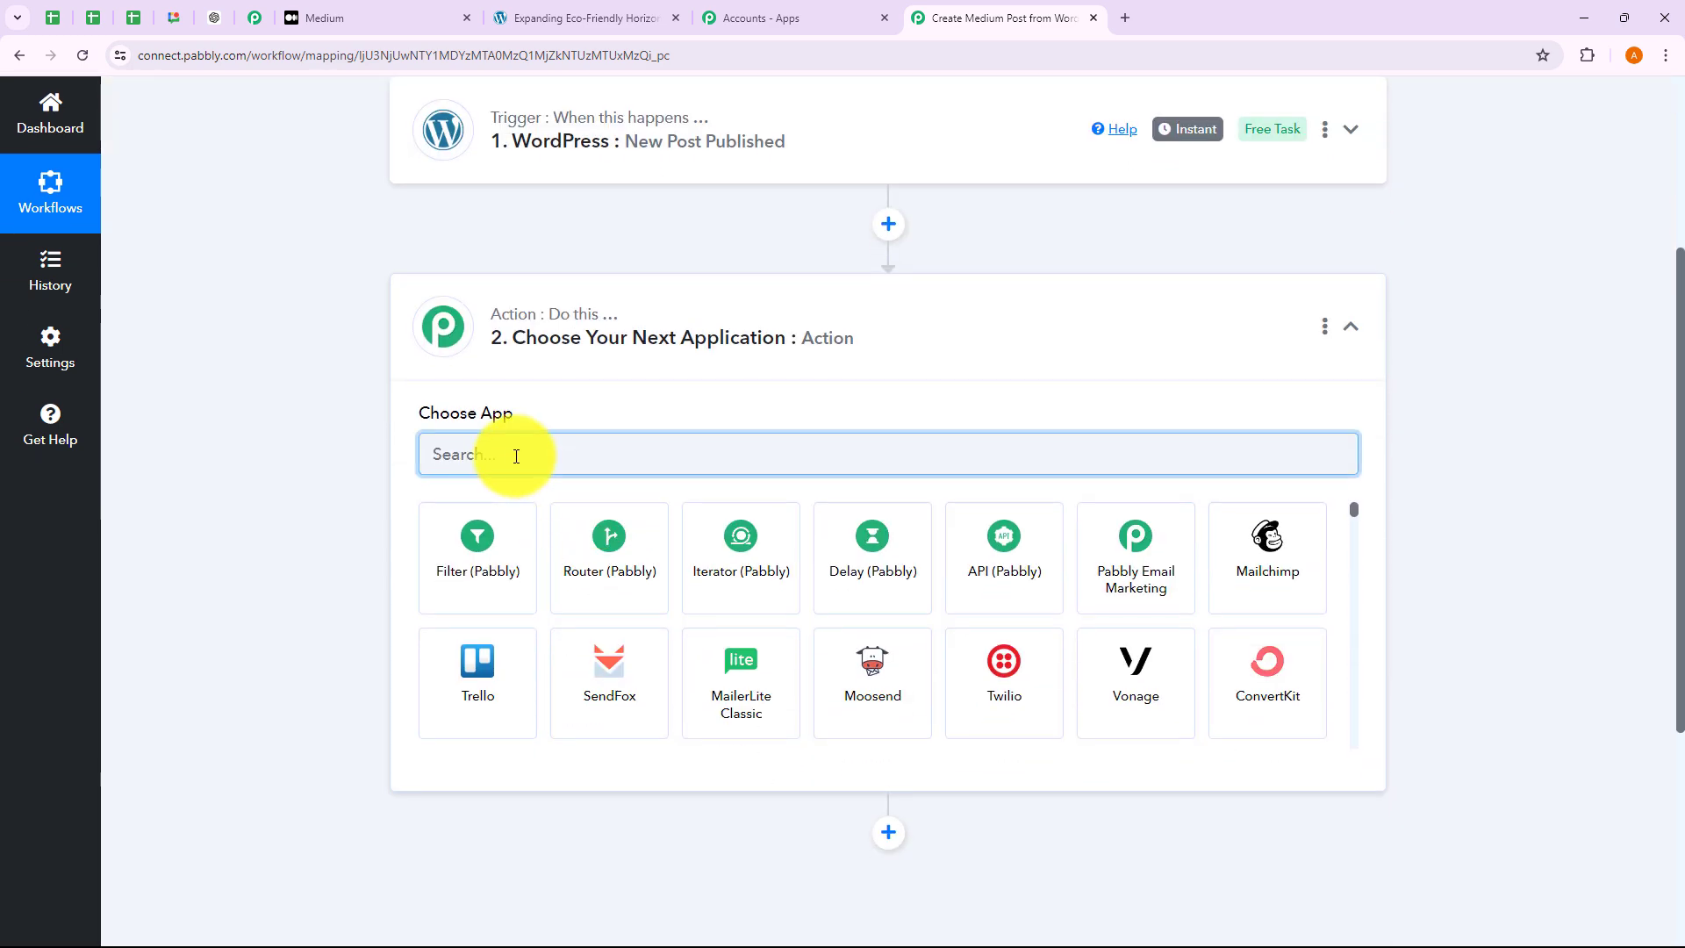
text(Medium)
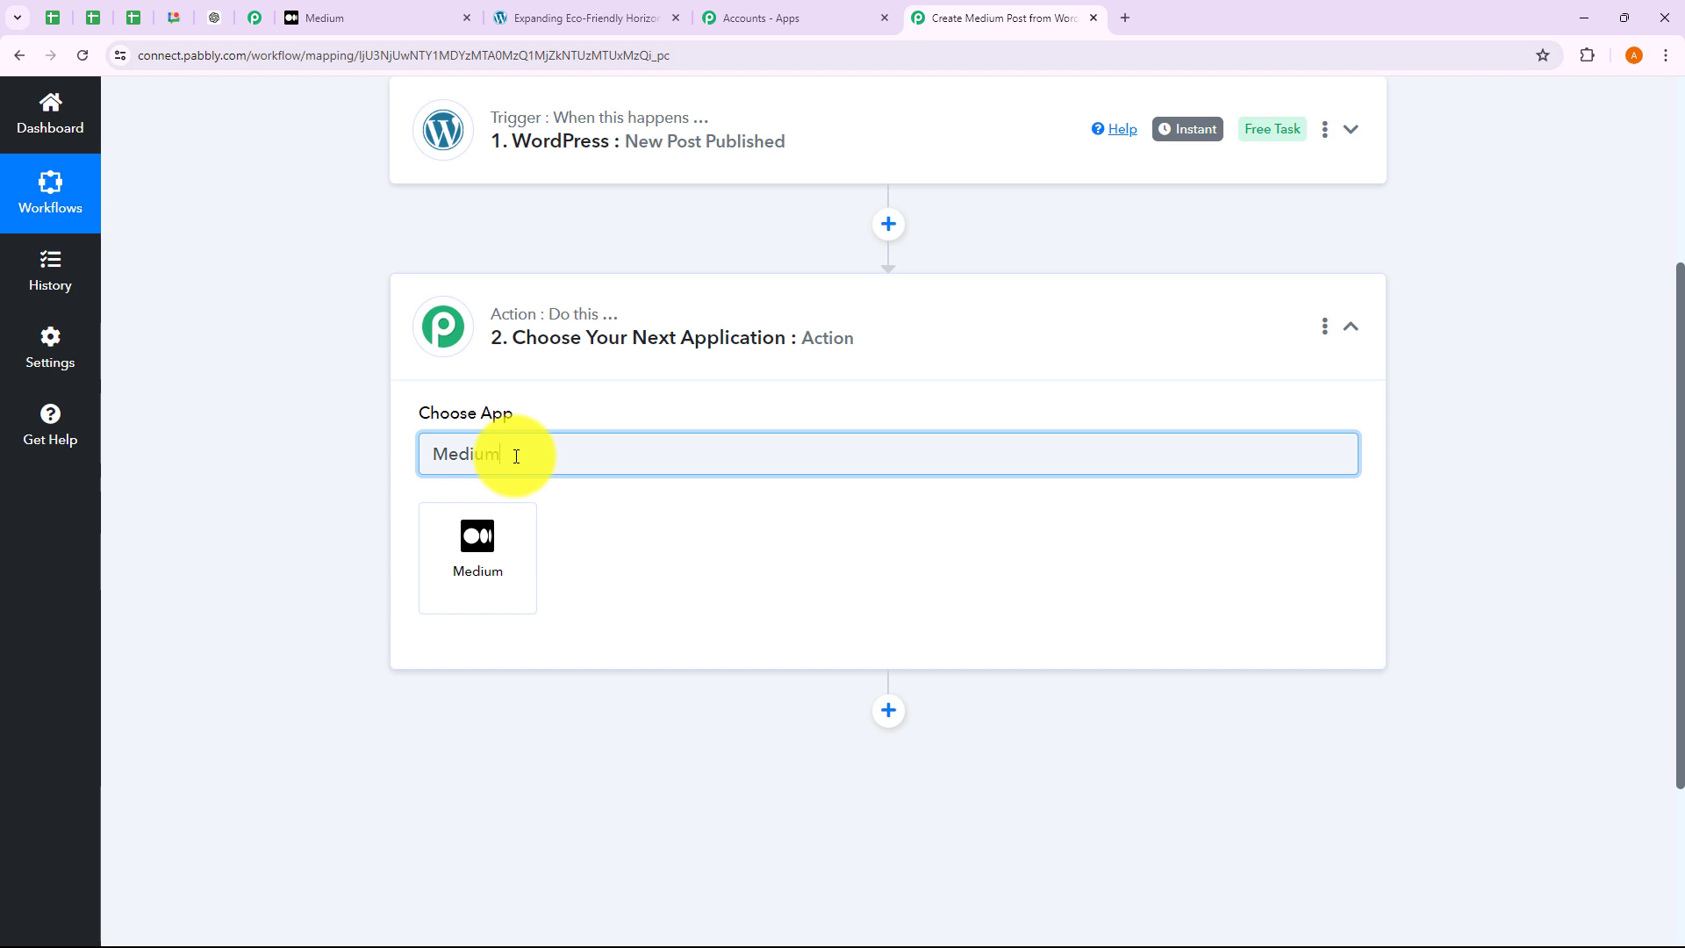
click(505, 532)
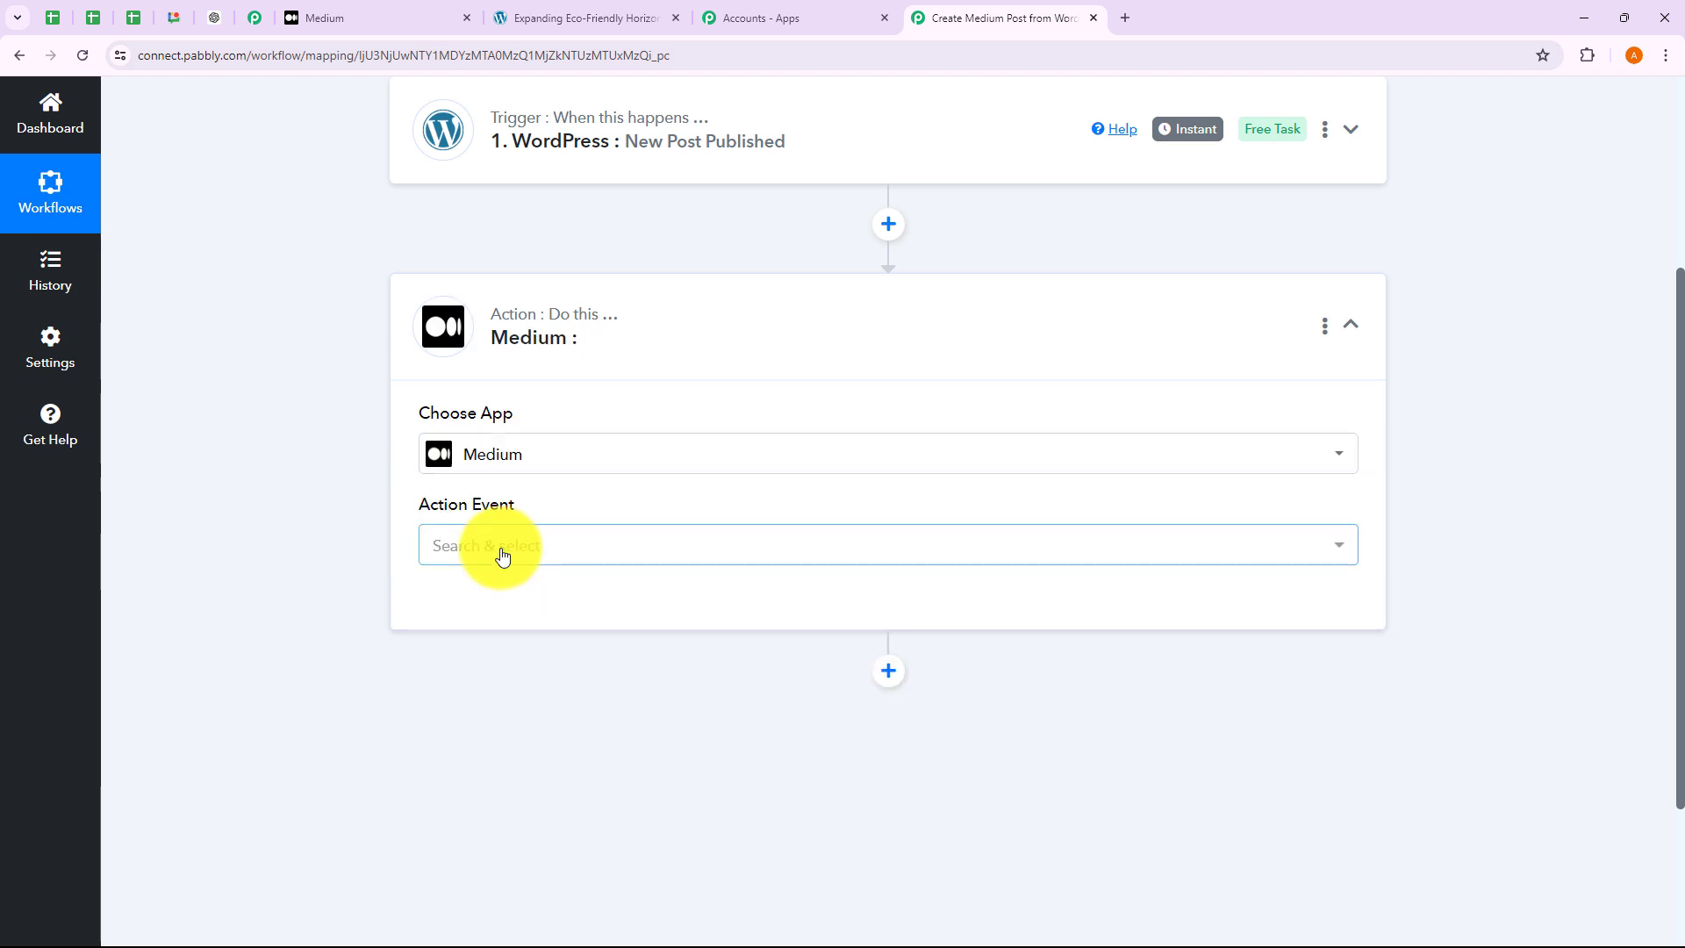
click(499, 553)
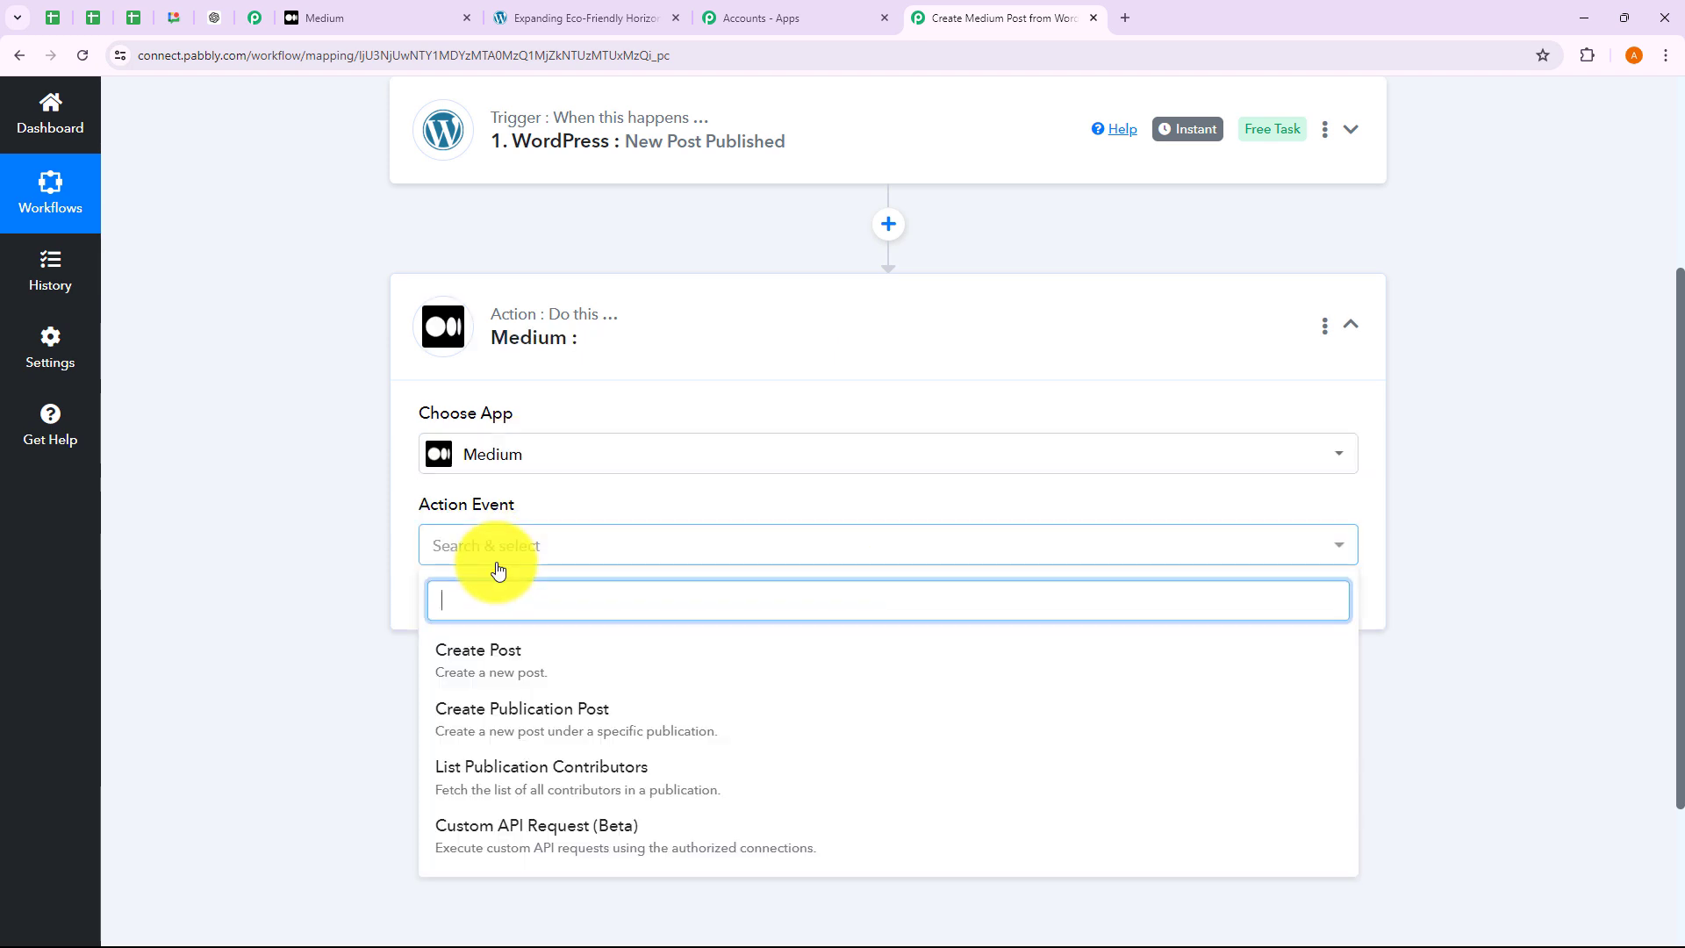
click(516, 651)
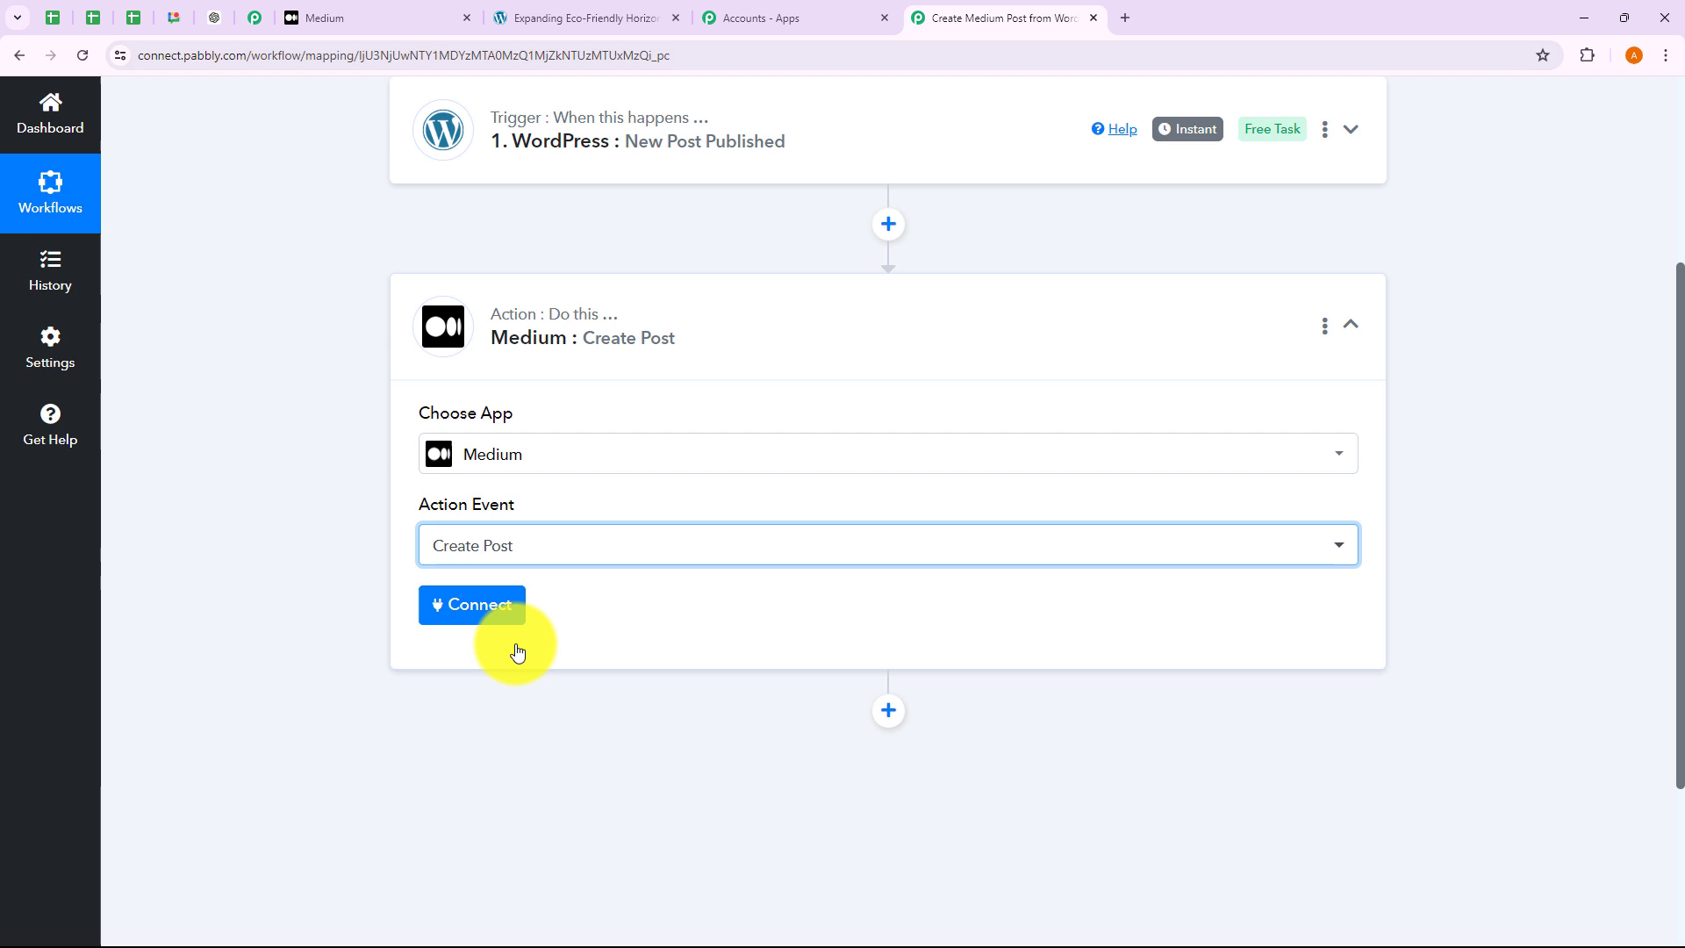
click(479, 621)
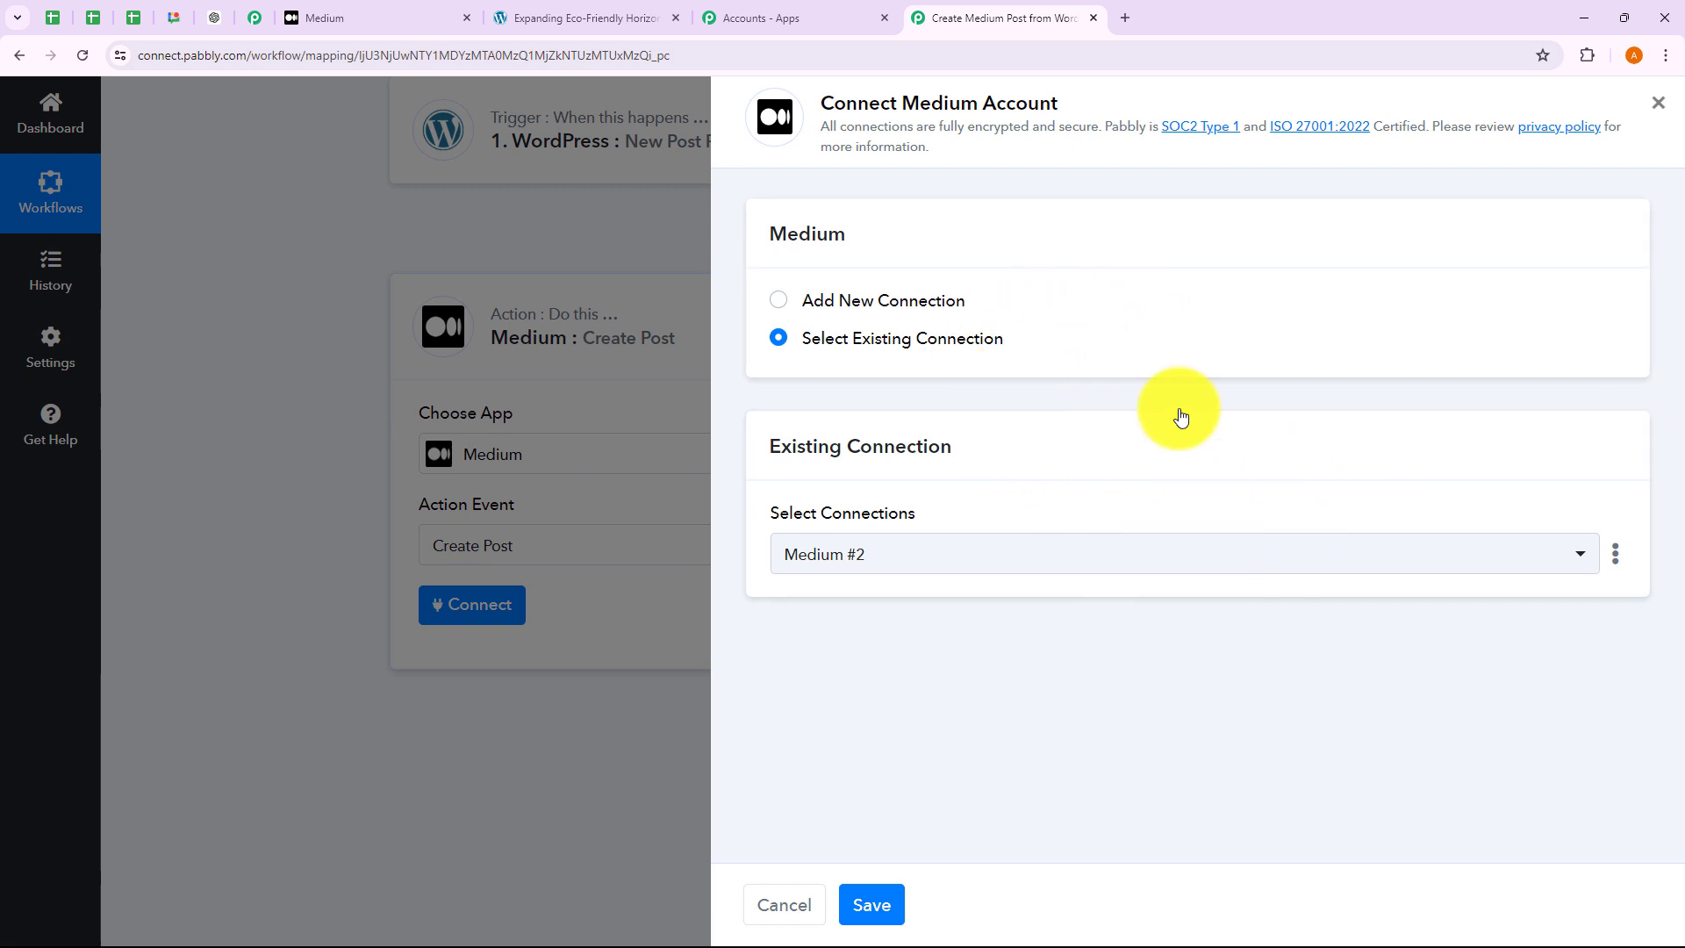
Review the fields for adding a new Medium connection and the list of existing Medium connections.
click(779, 300)
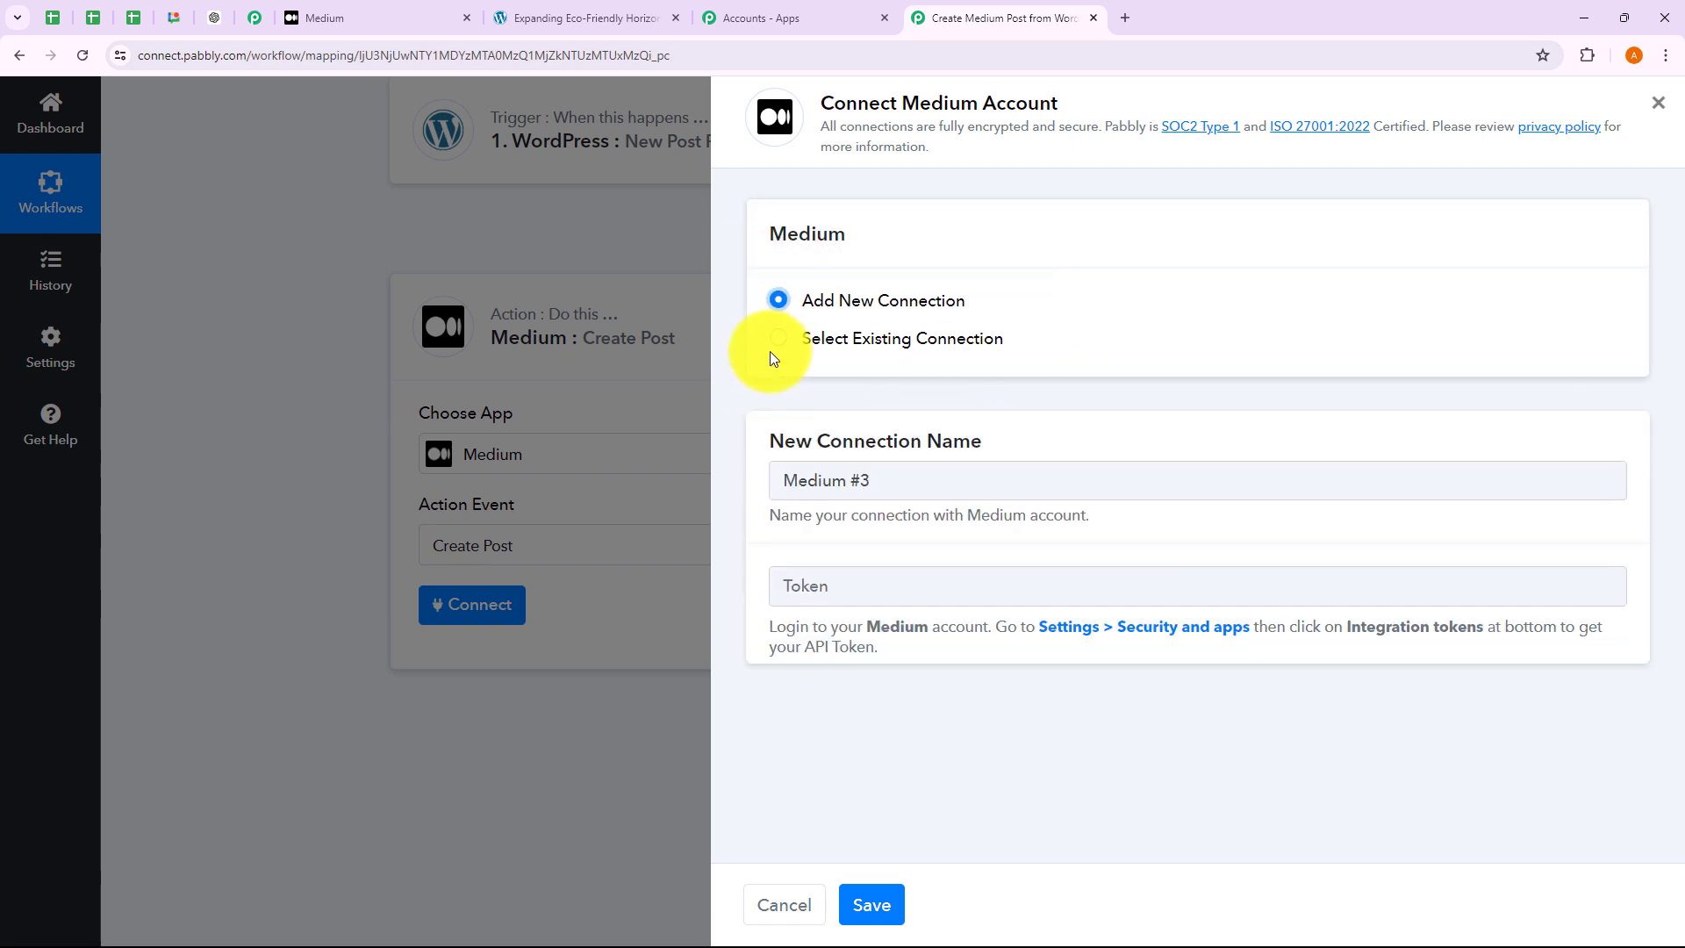
click(775, 342)
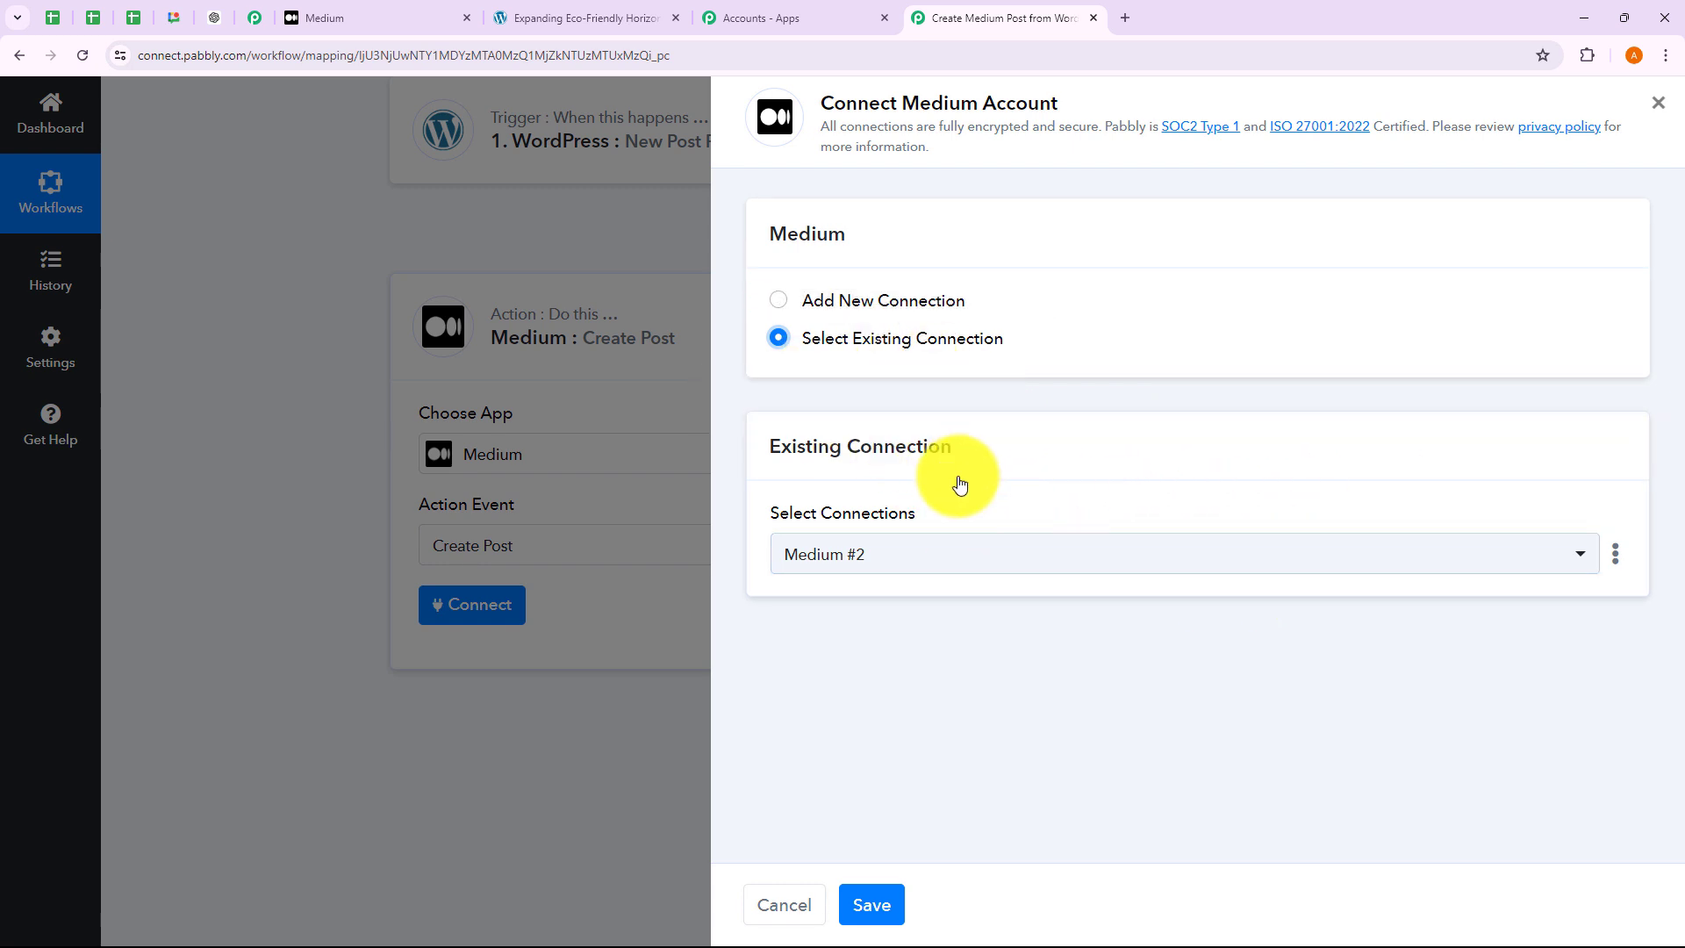
click(919, 554)
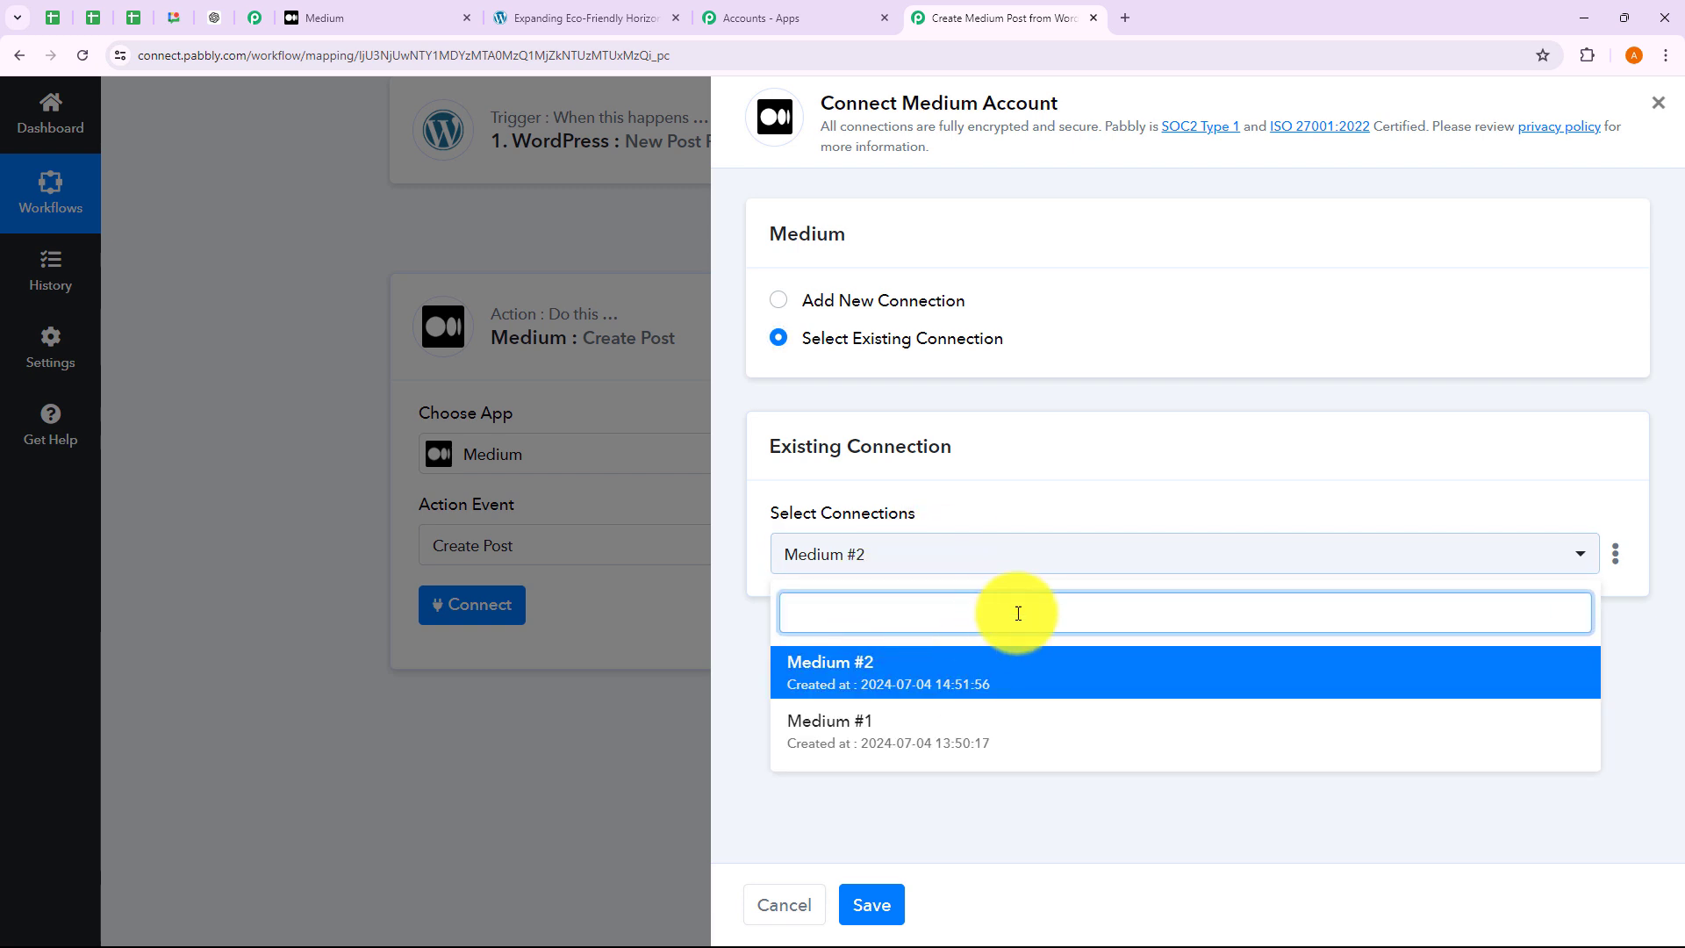
click(992, 365)
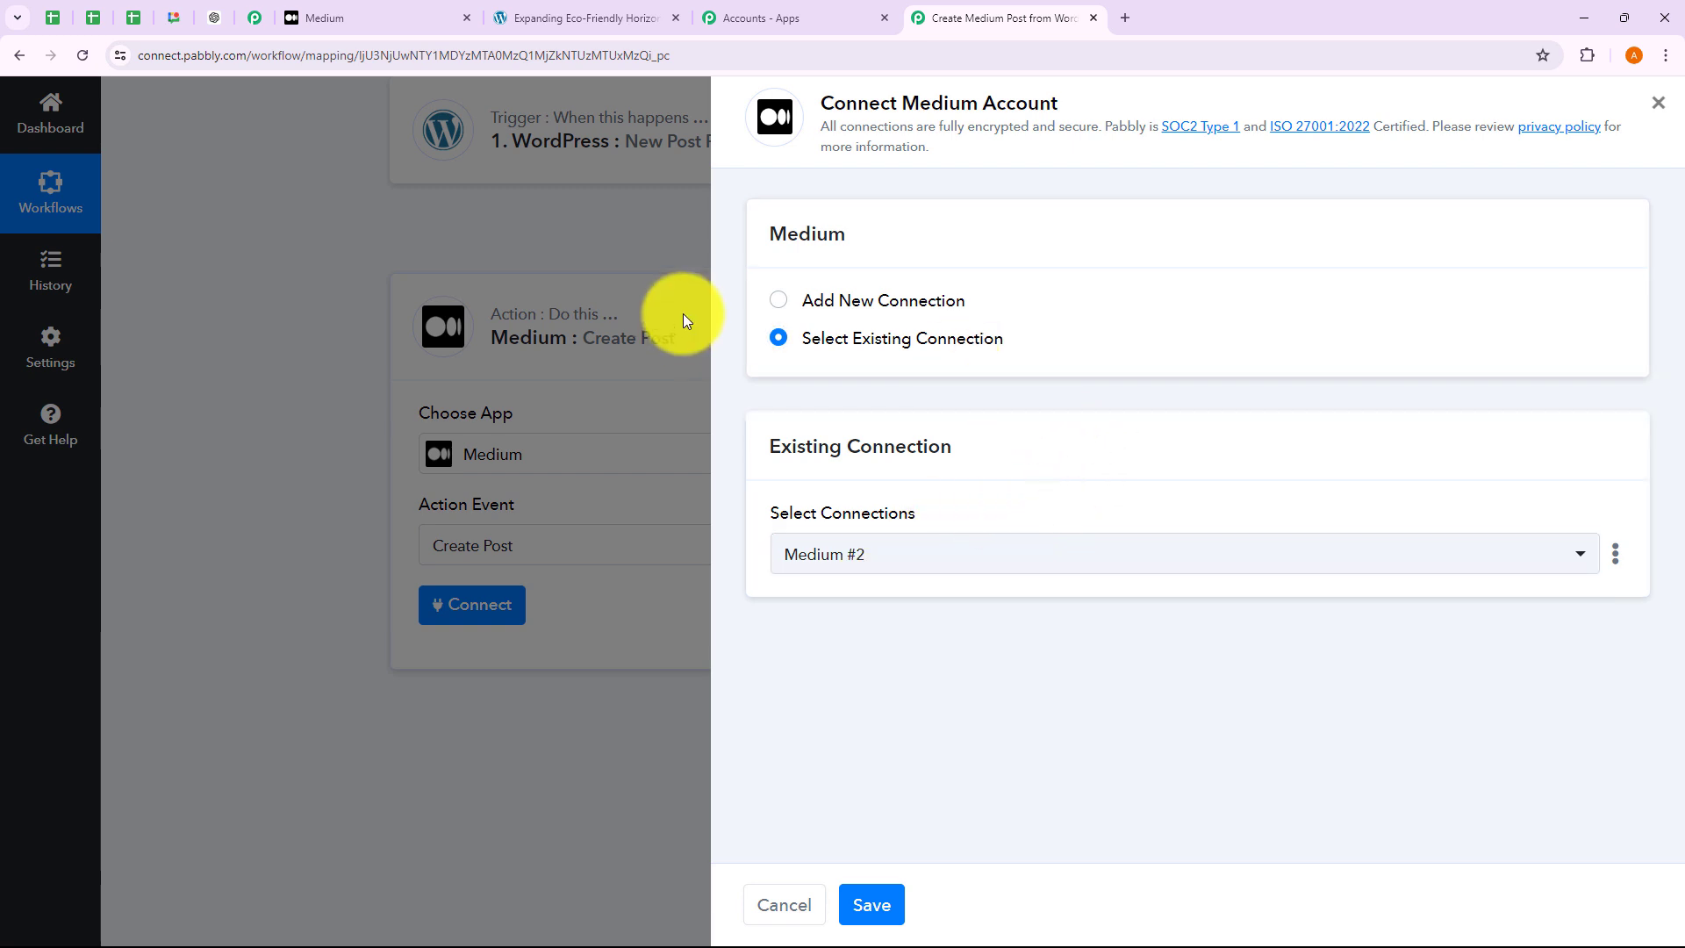
Choose to add a new connection for the Medium account.
click(778, 301)
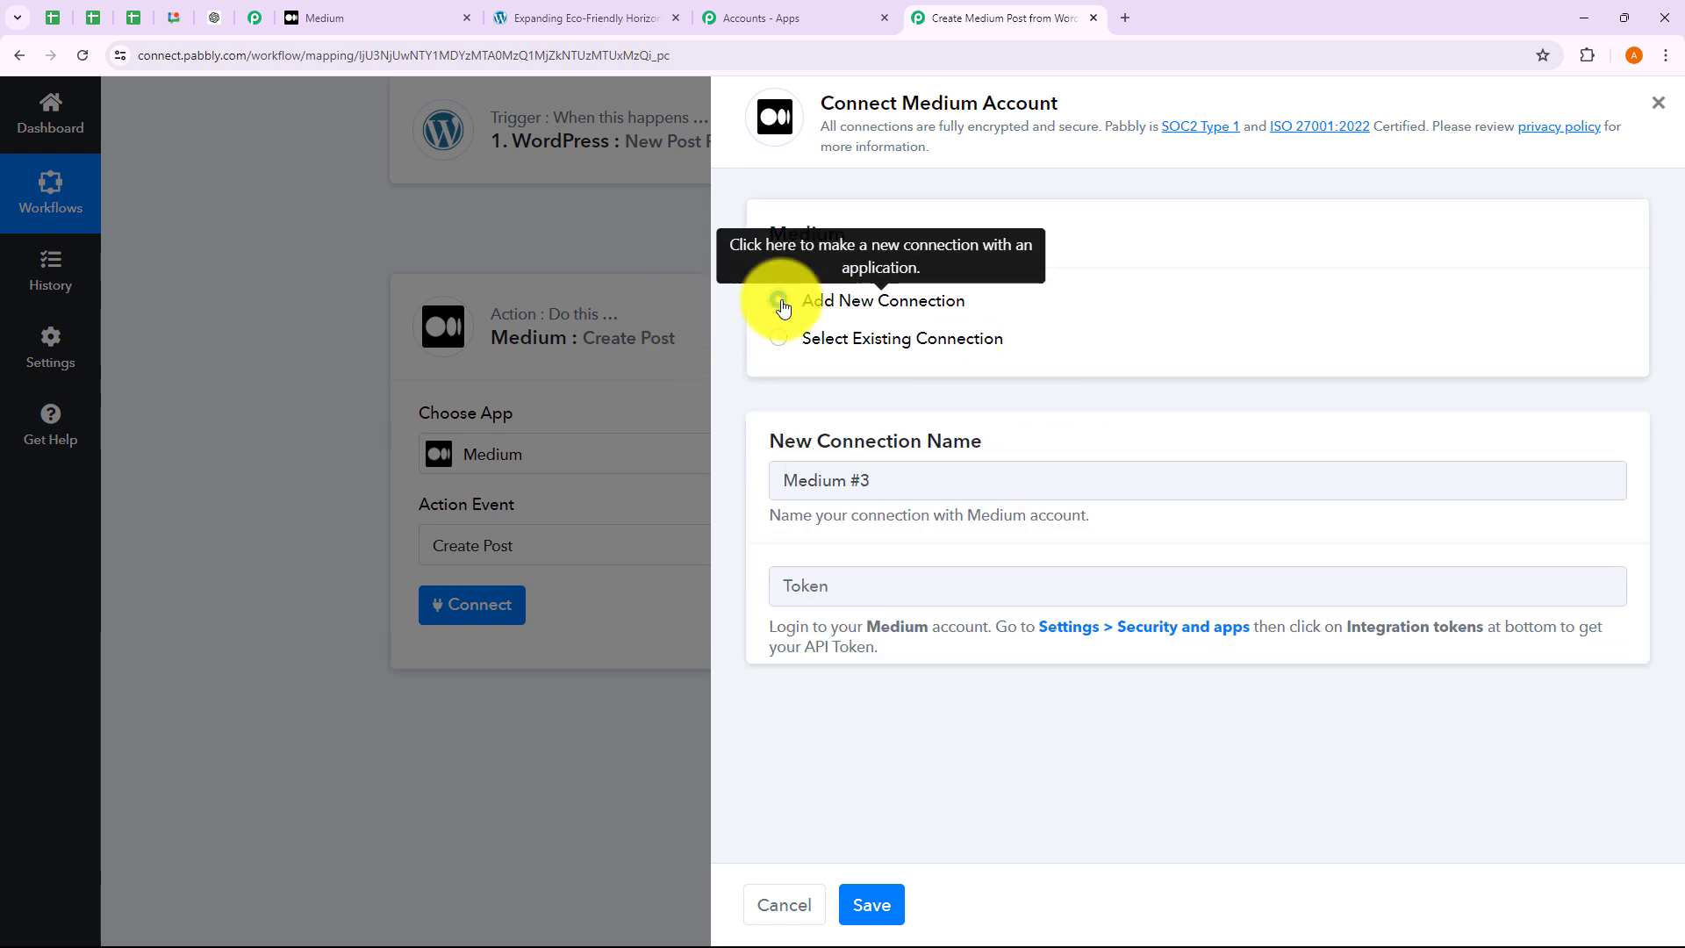
click(859, 585)
click(1223, 691)
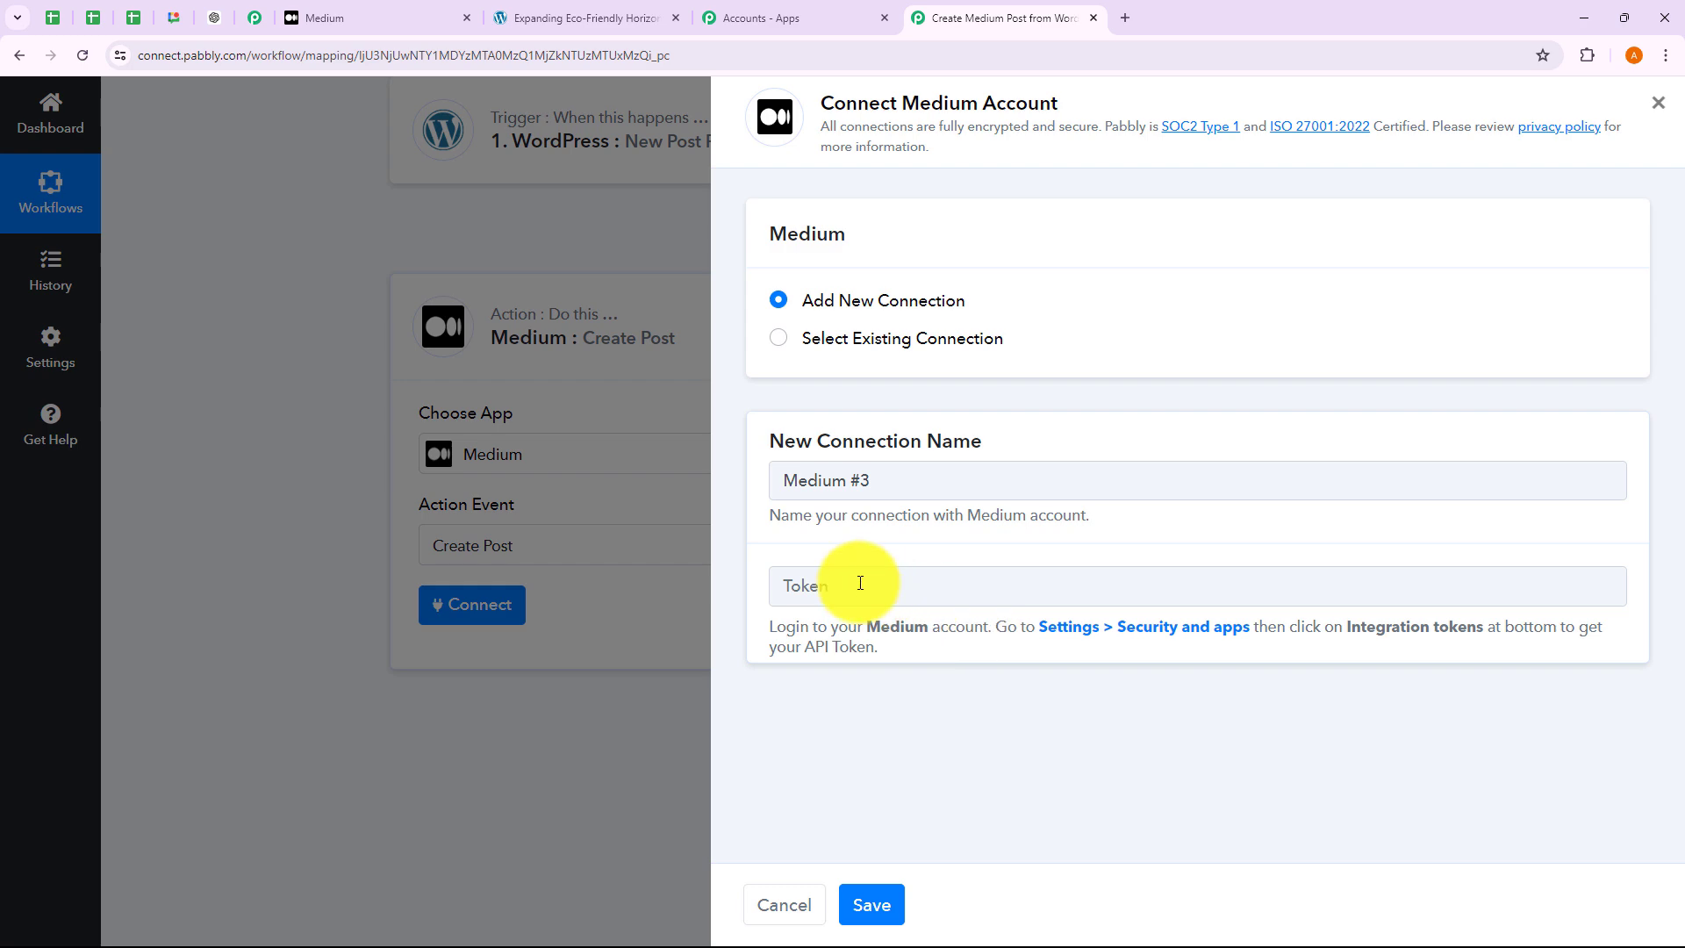
Switch to Medium and open the integration tokens from the account's Security and apps settings.
click(302, 18)
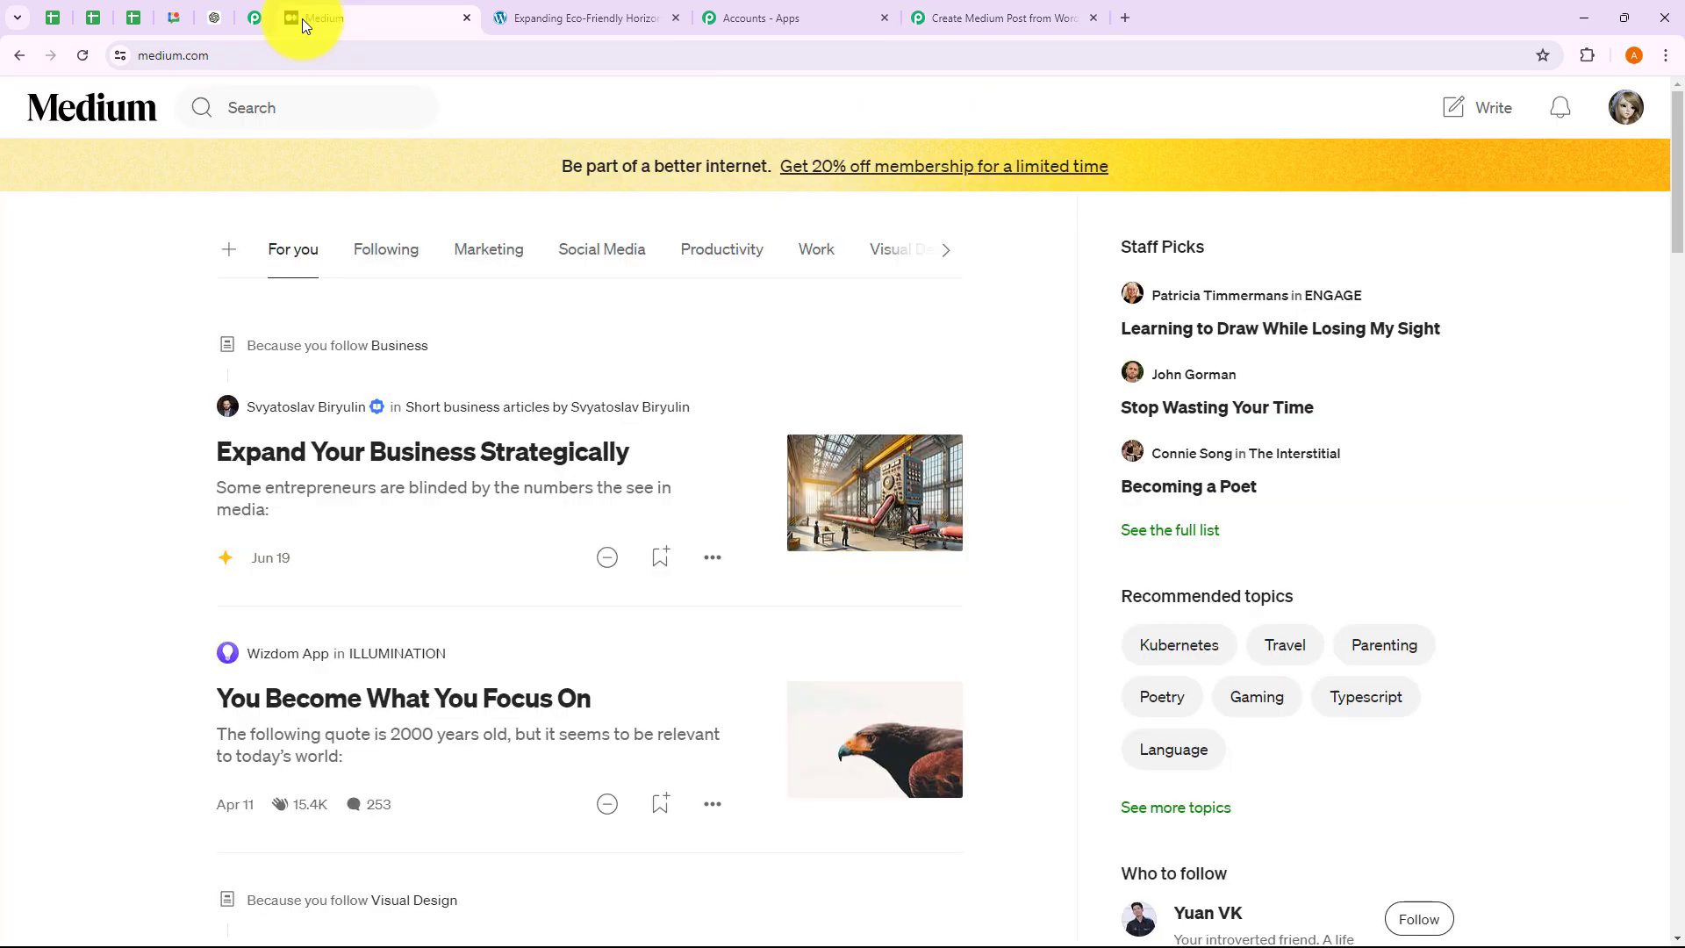
click(1625, 108)
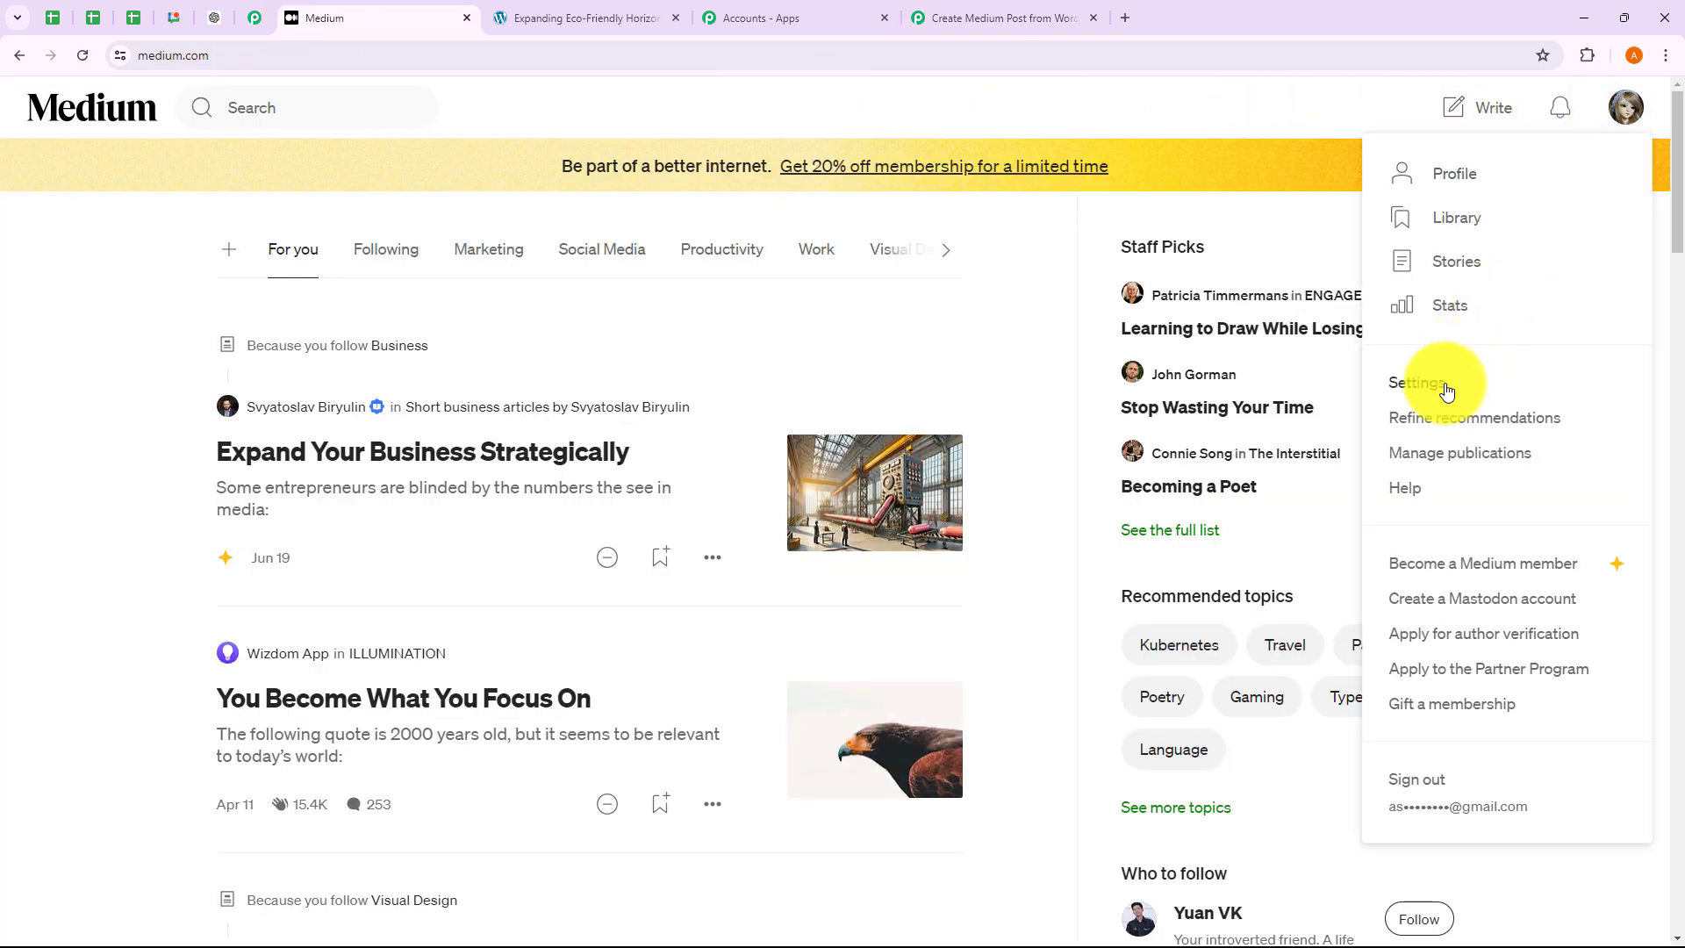
click(1404, 383)
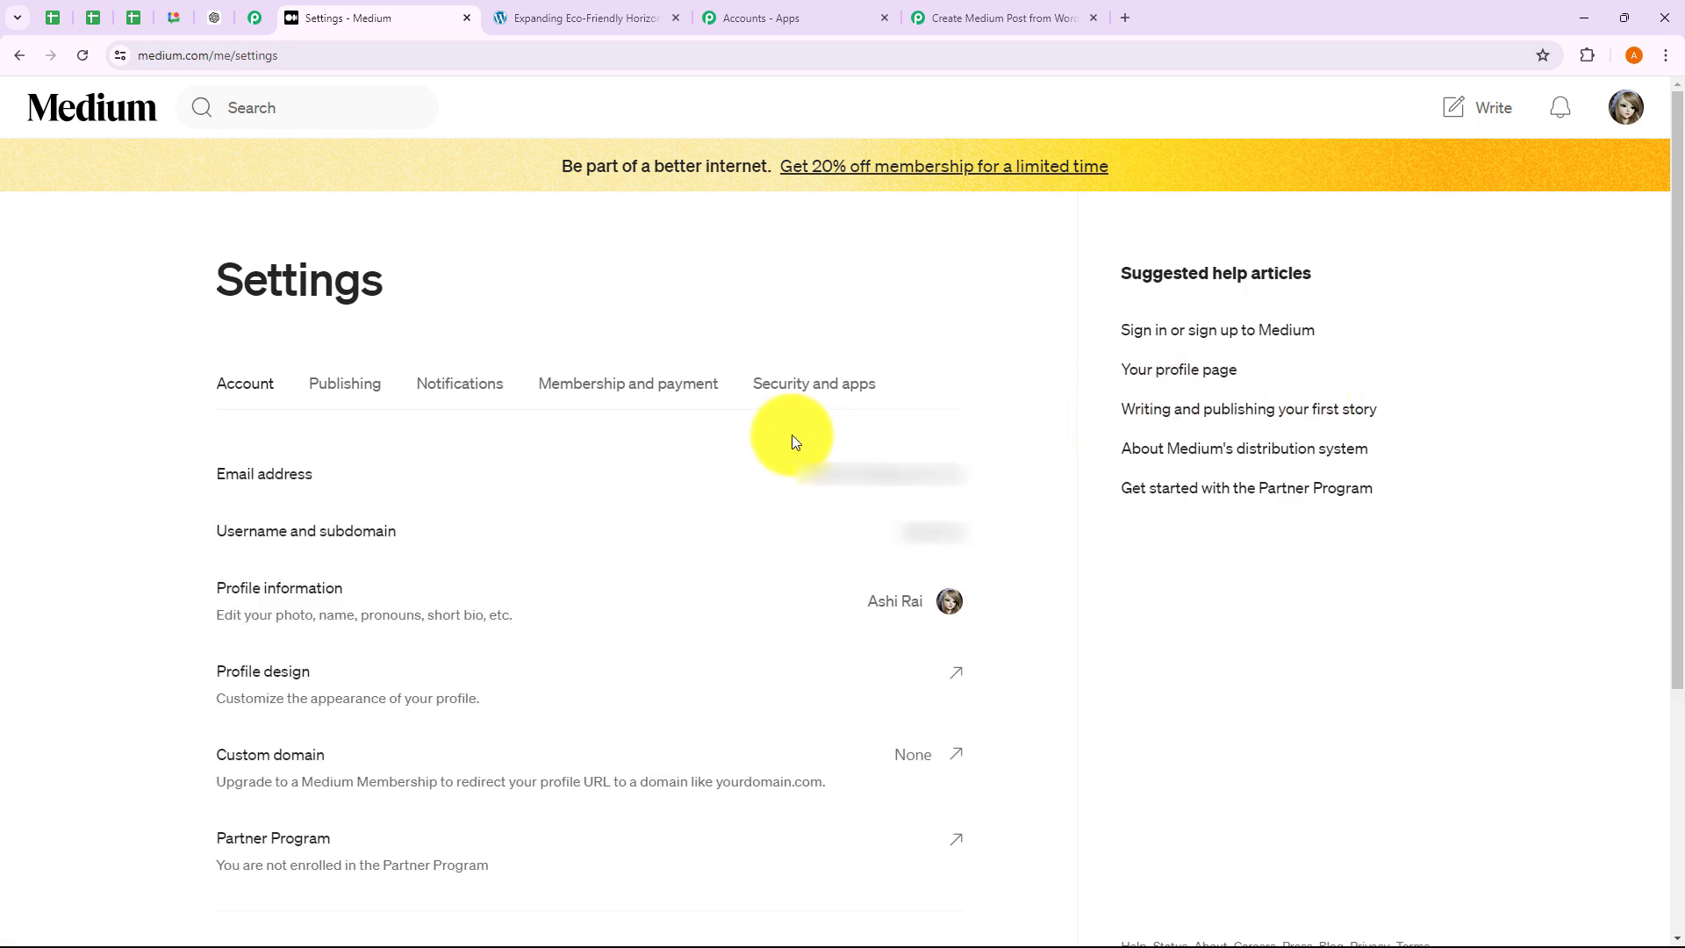
click(794, 400)
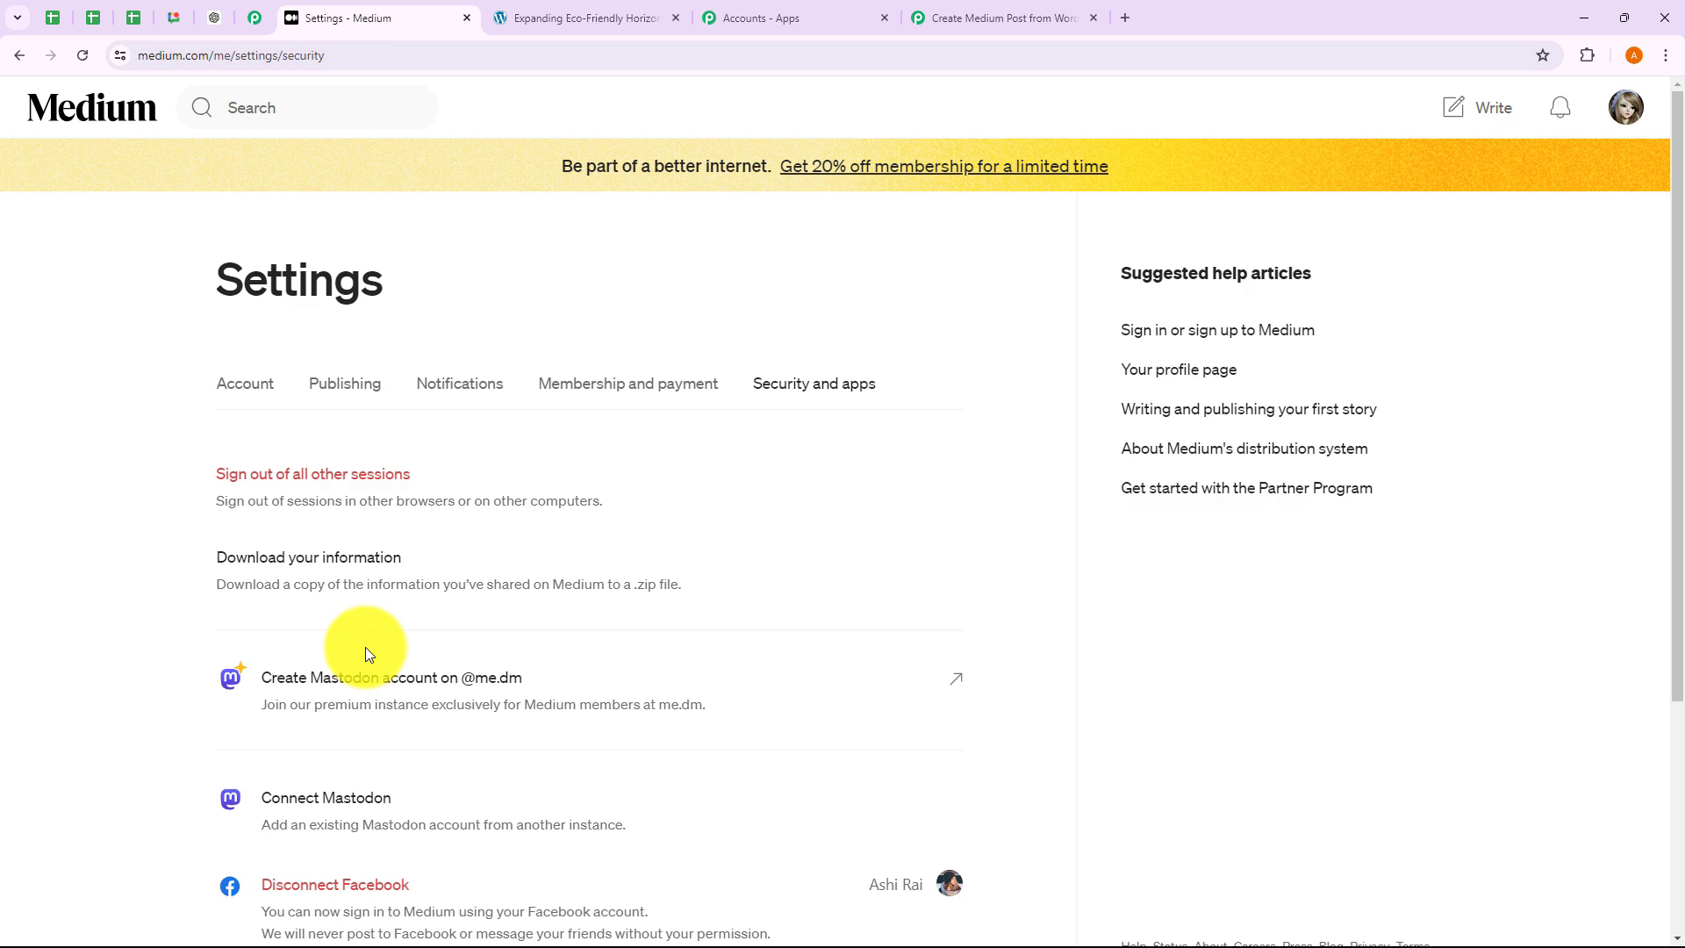
scroll(366, 646, down, 4)
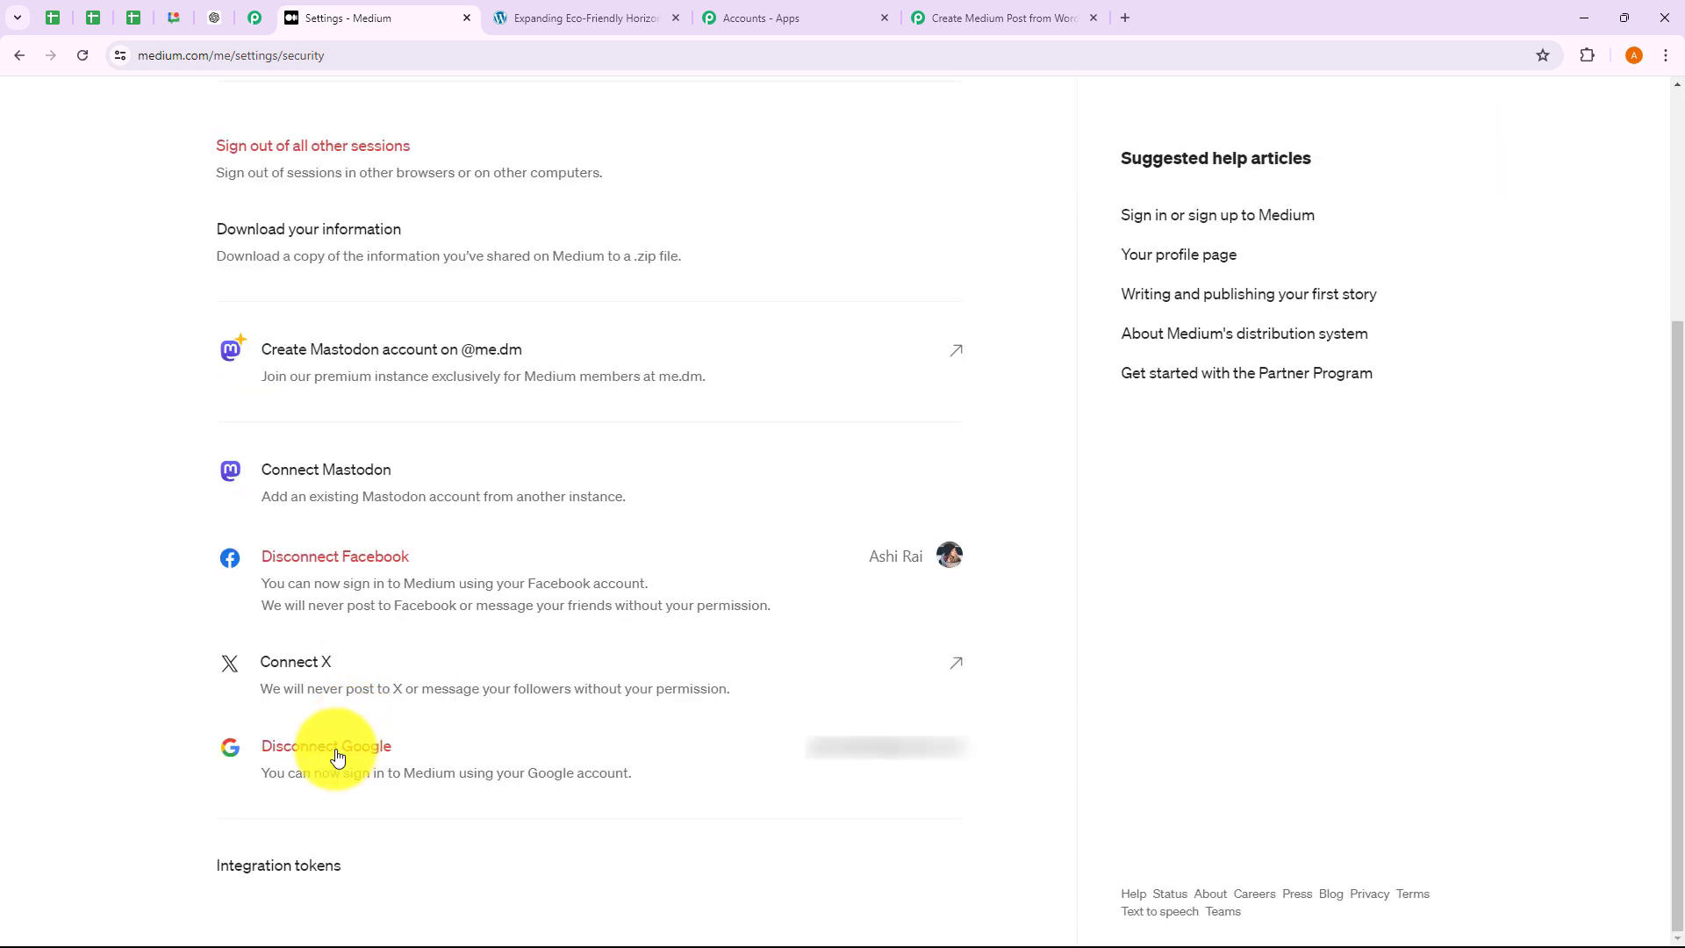
click(300, 871)
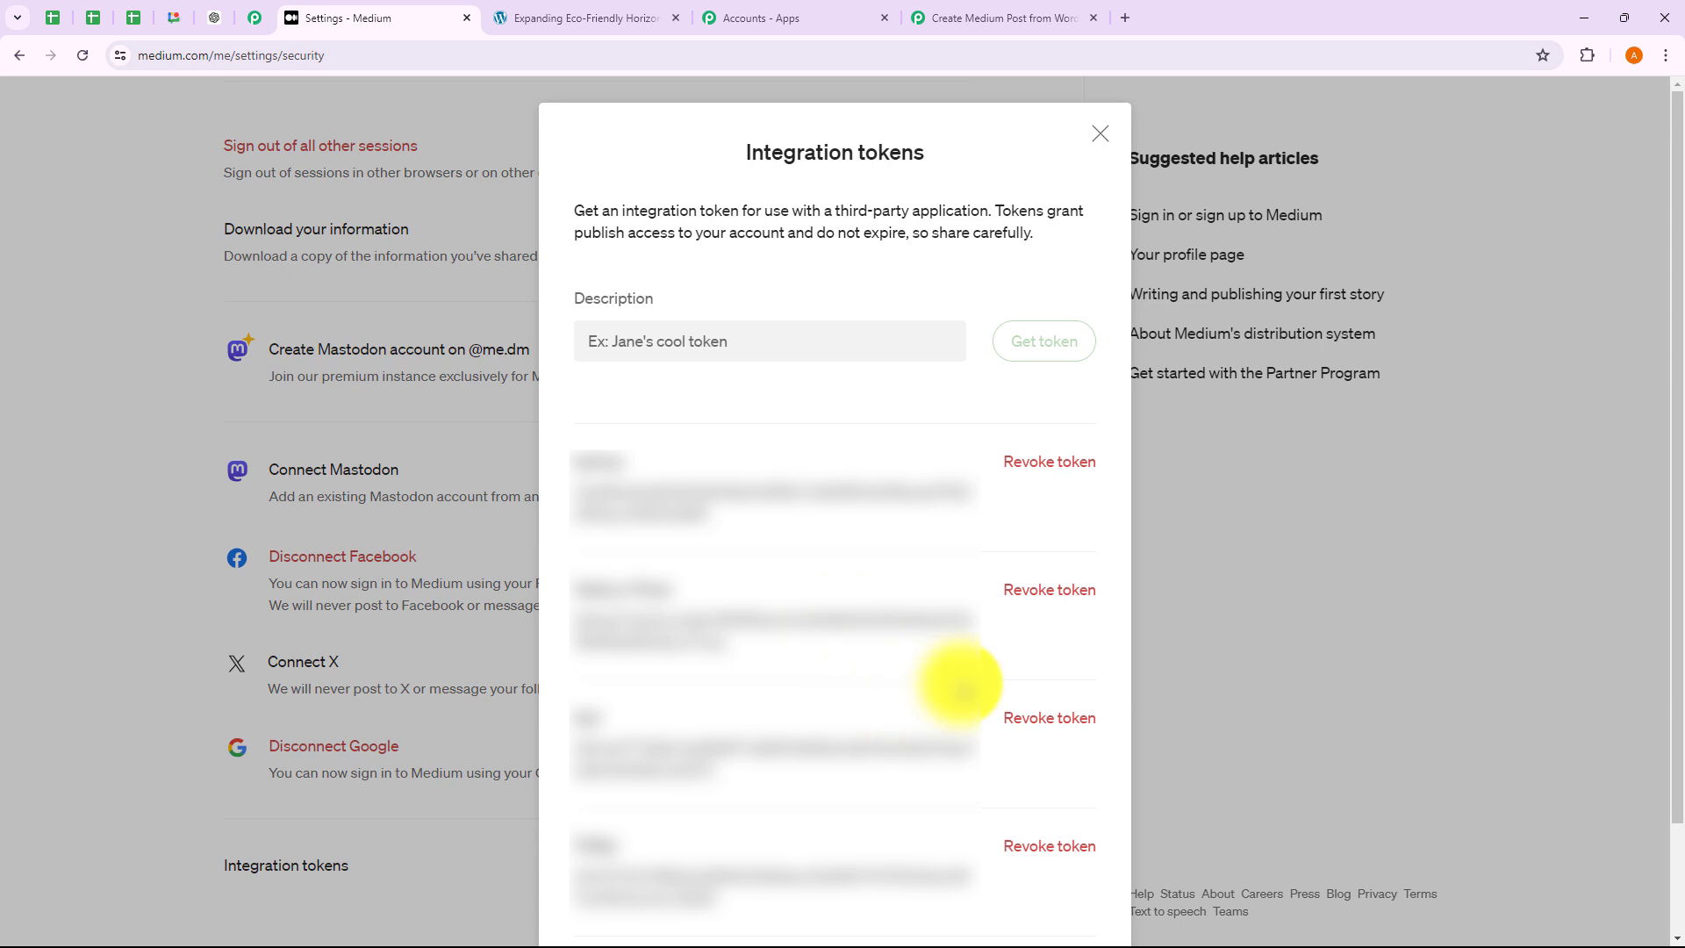
Generate an integration token with the description "testing", copy the new token and close the token list.
click(733, 345)
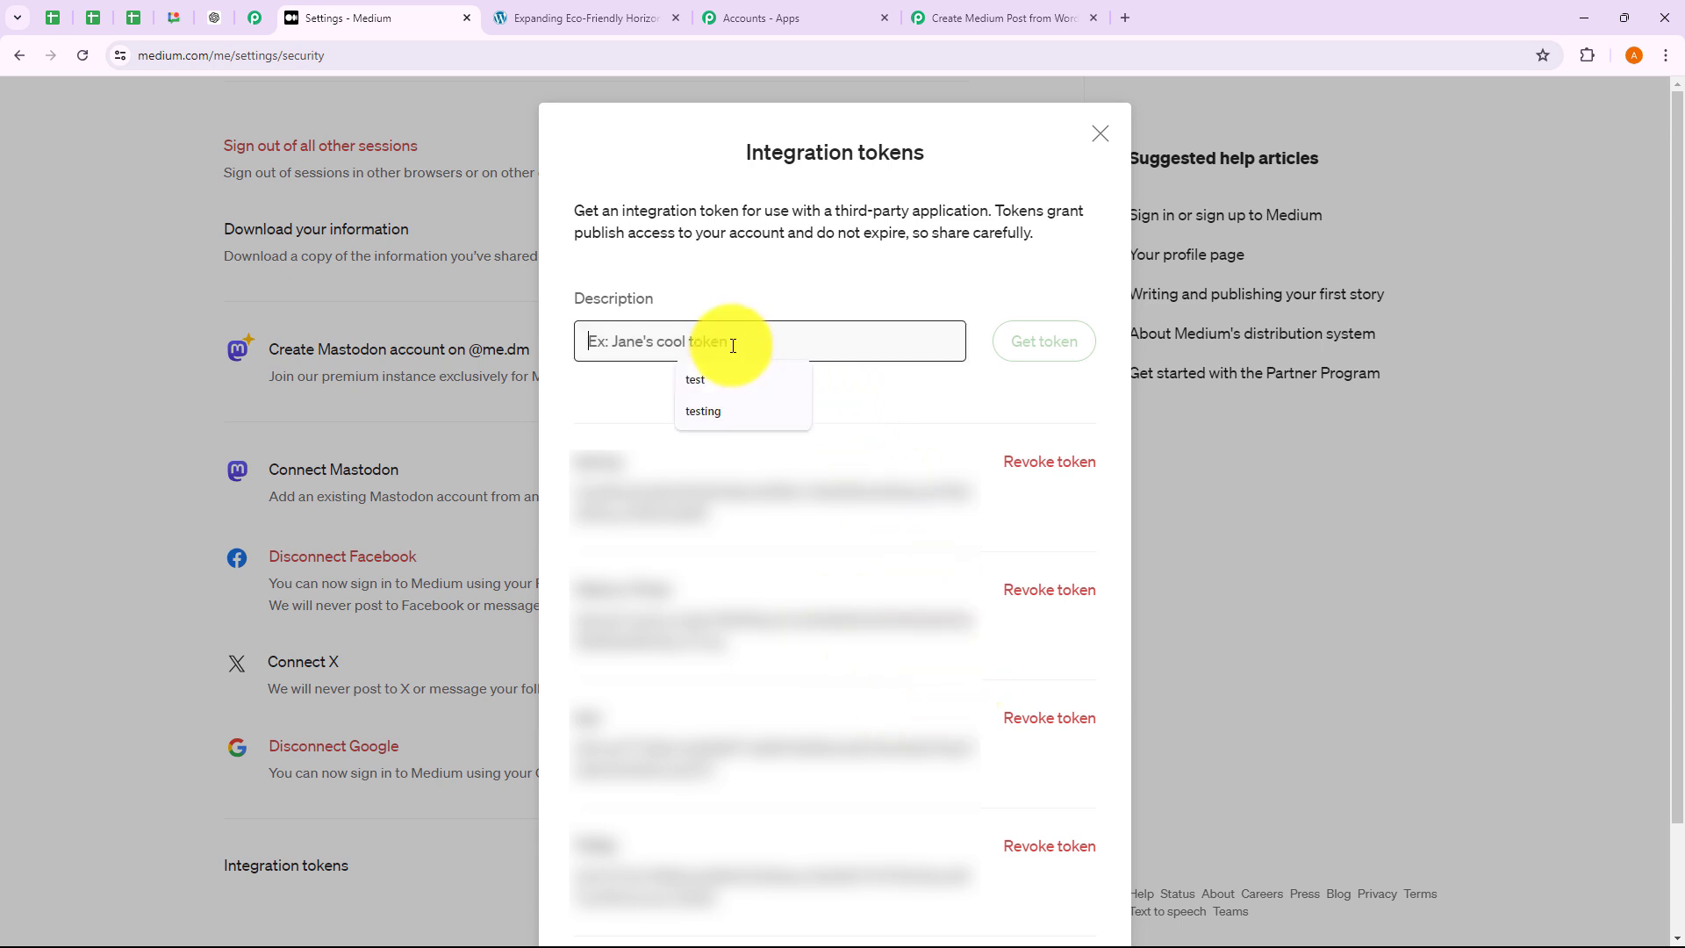
click(721, 409)
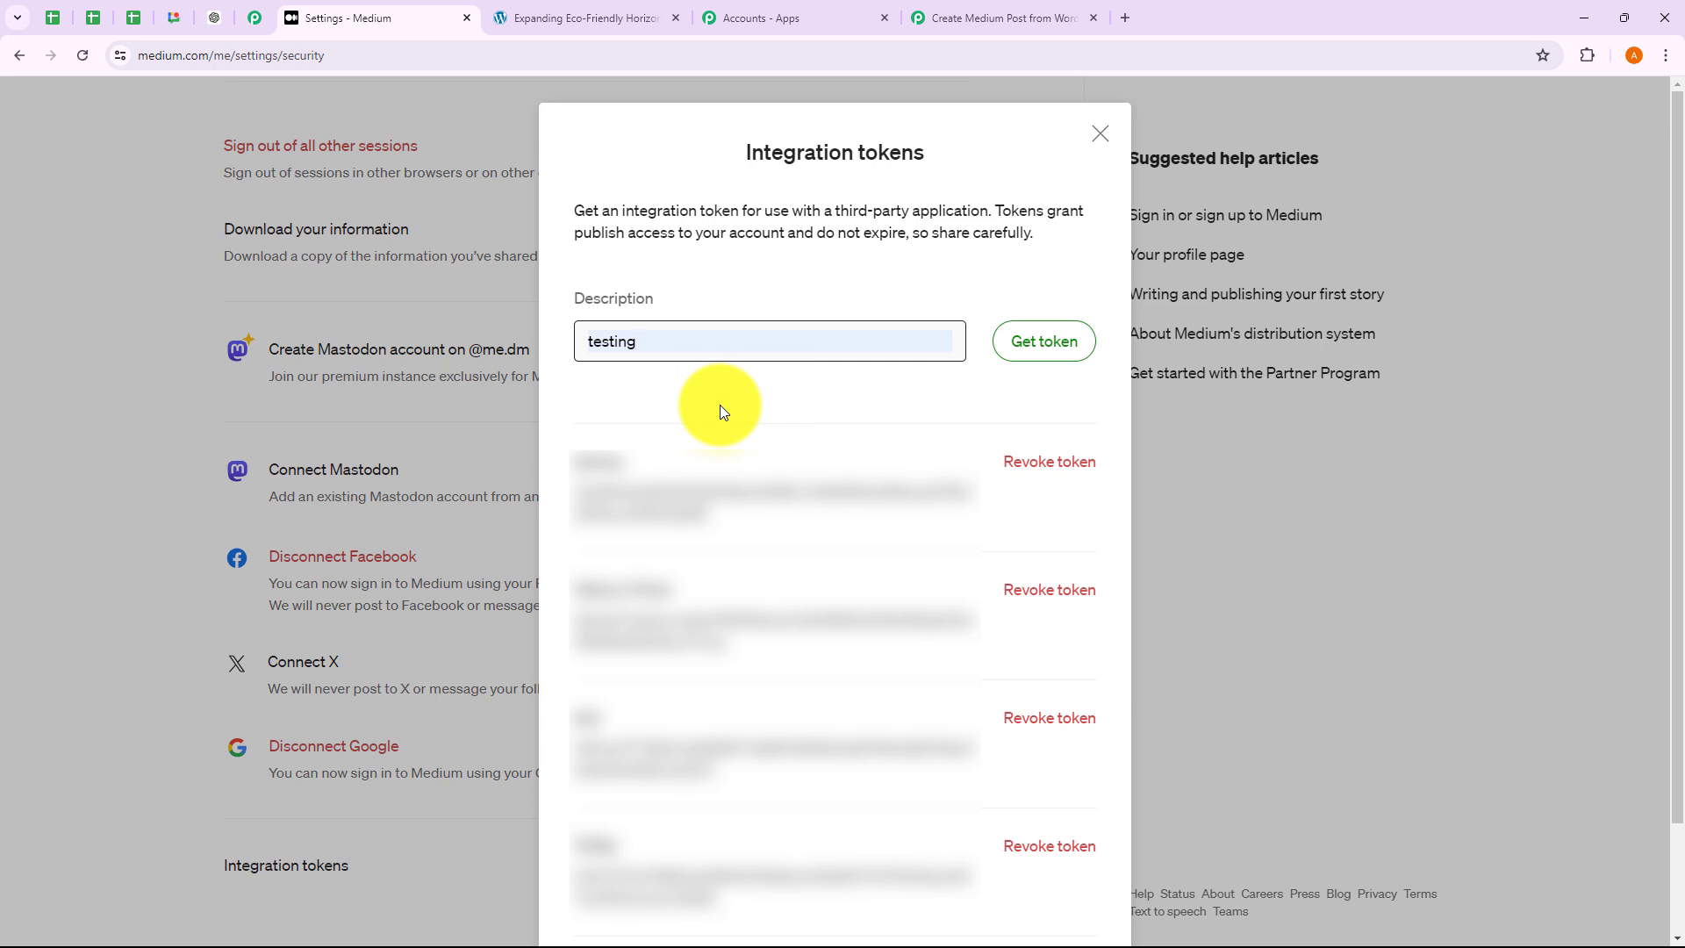
click(1045, 347)
scroll(628, 621, down, 3)
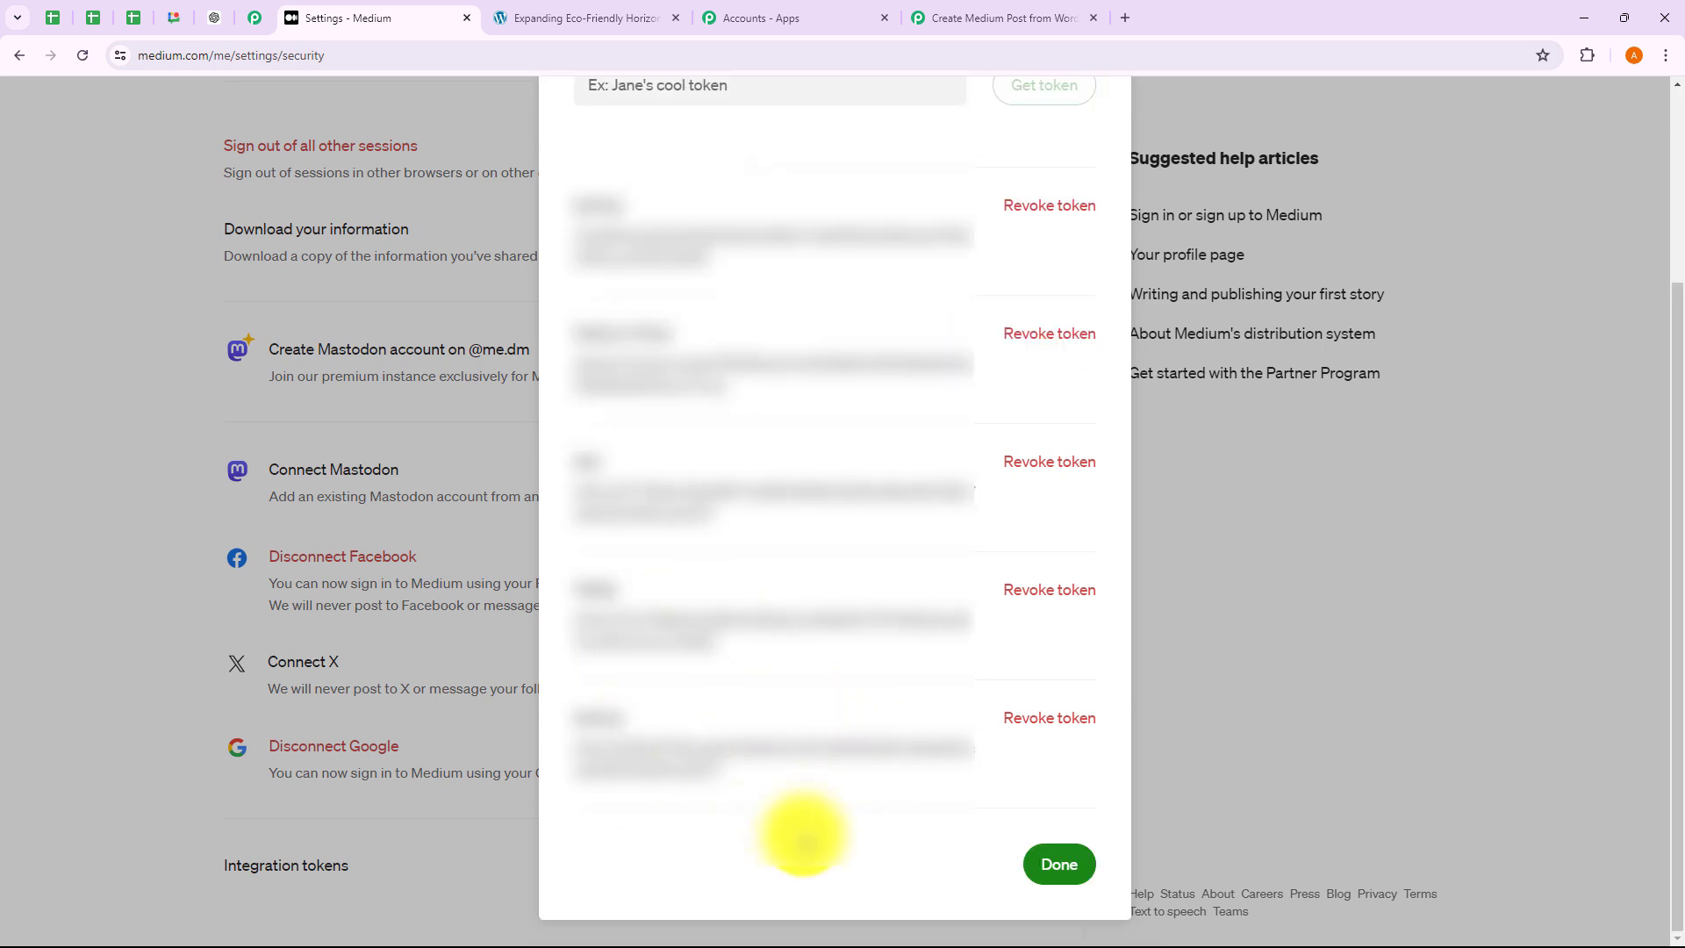
drag(731, 777, 560, 763)
click(1071, 864)
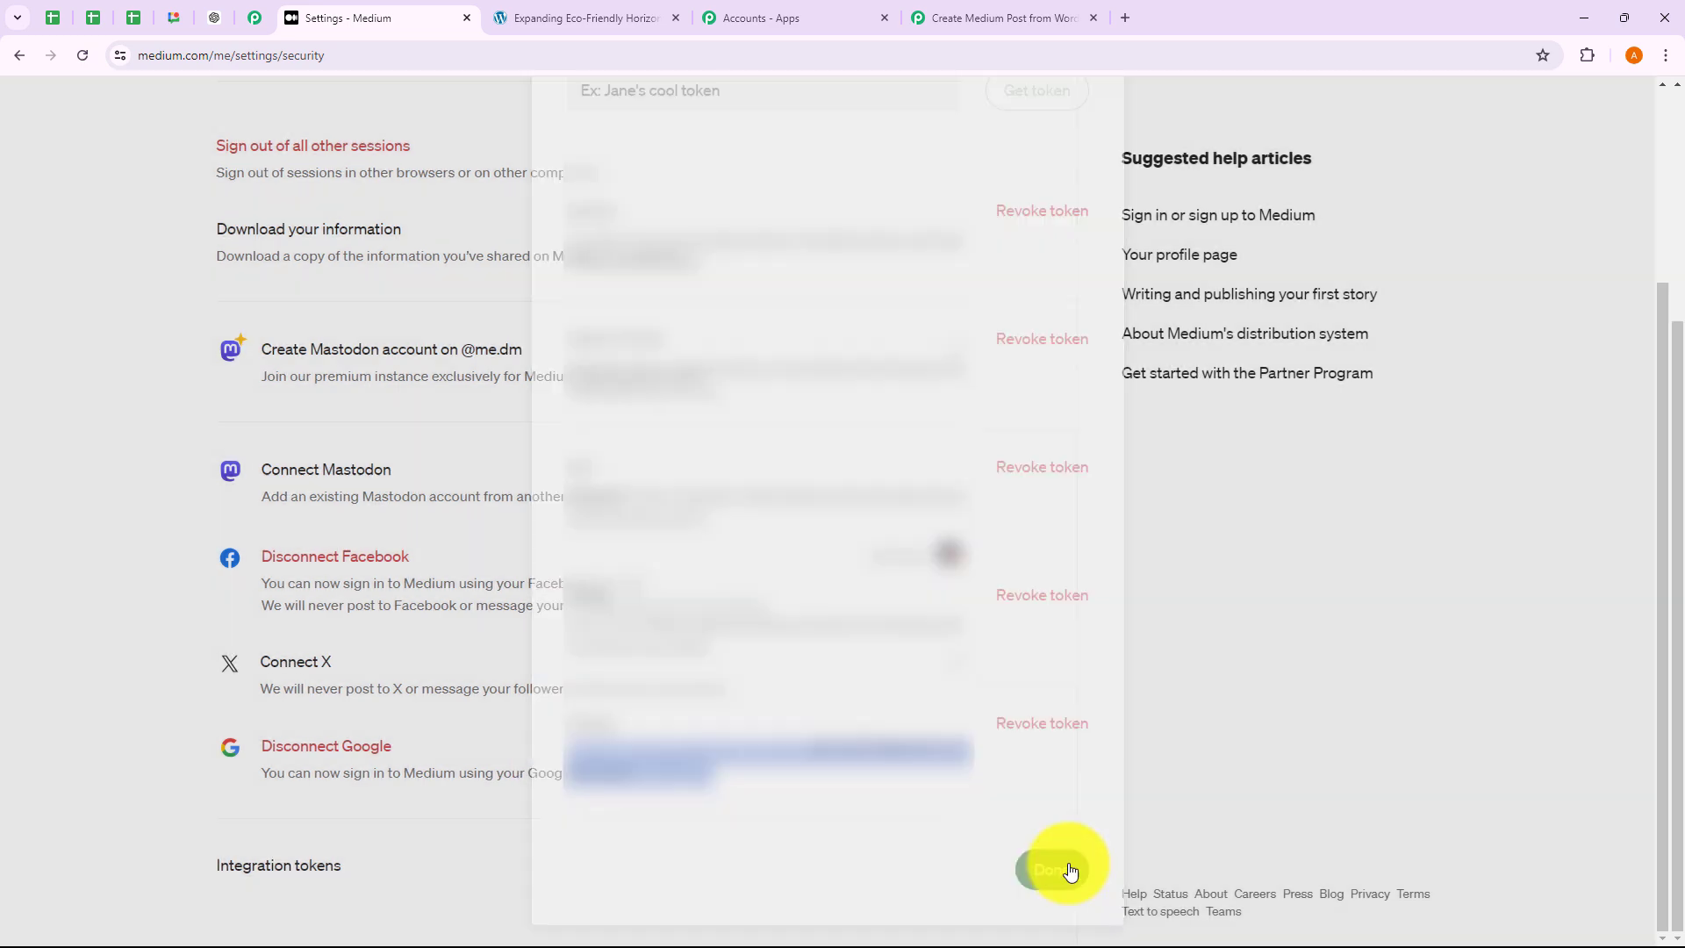
Return to Pabbly Connect, paste the integration token into the new Medium connection's Token field and save the connection.
click(969, 23)
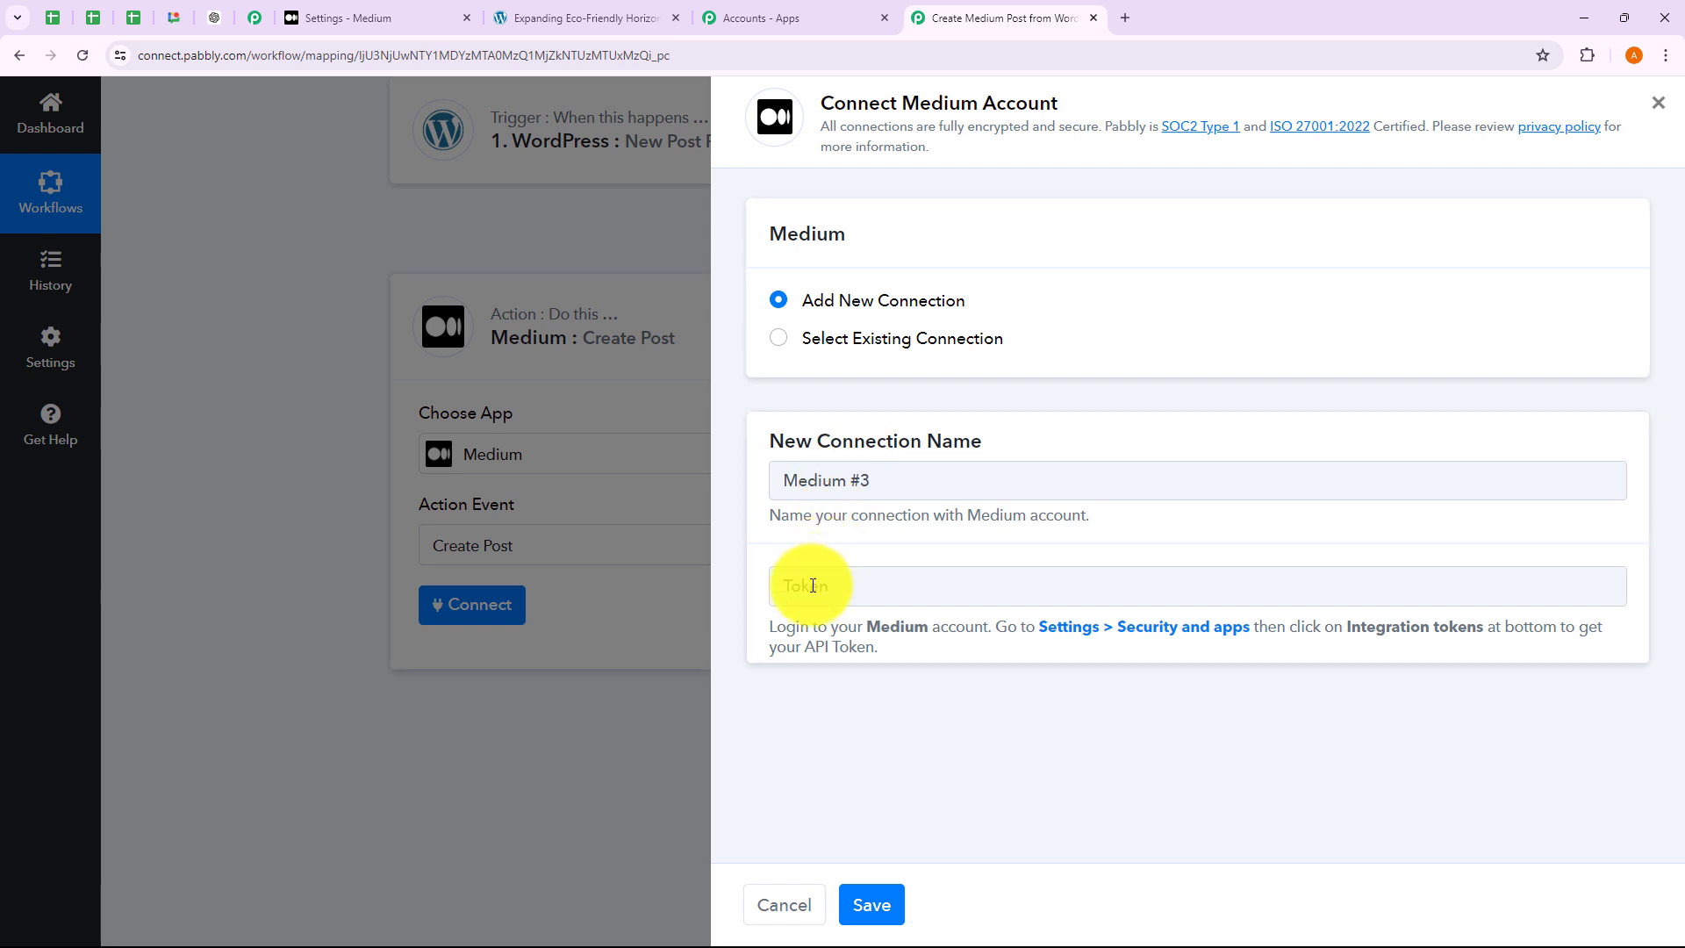
click(843, 584)
key(ctrl+v)
click(996, 551)
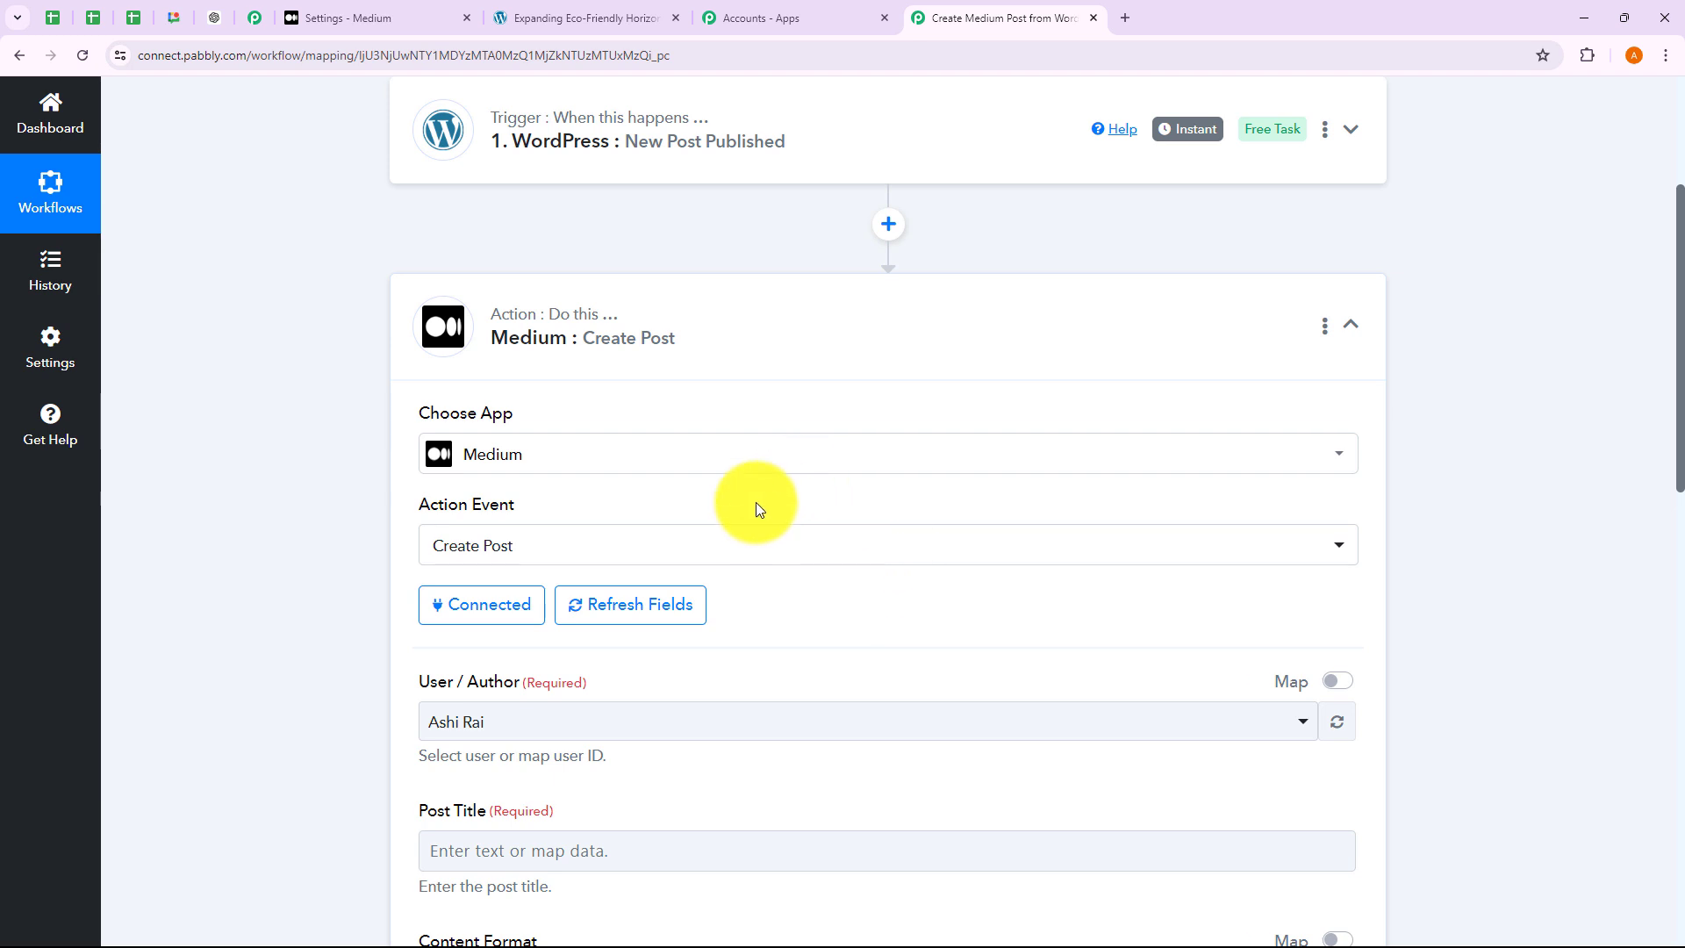
Review the Medium Create Post fields, from User / Author and Post Title down to Publish Status.
scroll(756, 502, down, 2)
scroll(756, 506, down, 3)
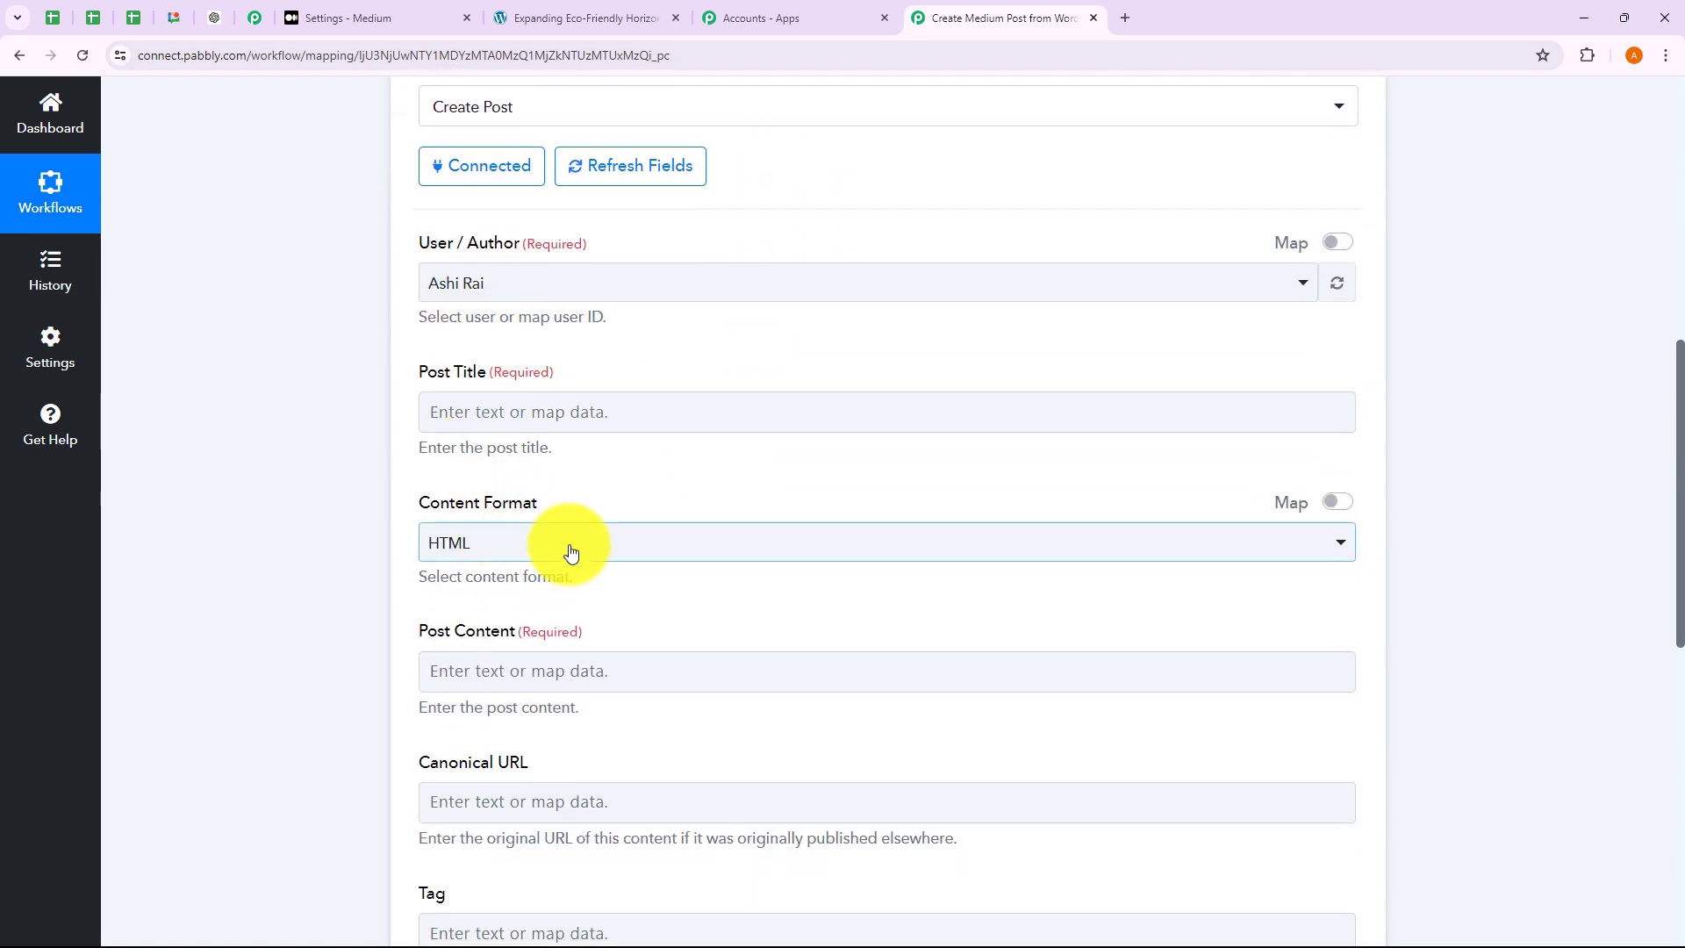
scroll(572, 551, down, 1)
scroll(572, 552, down, 4)
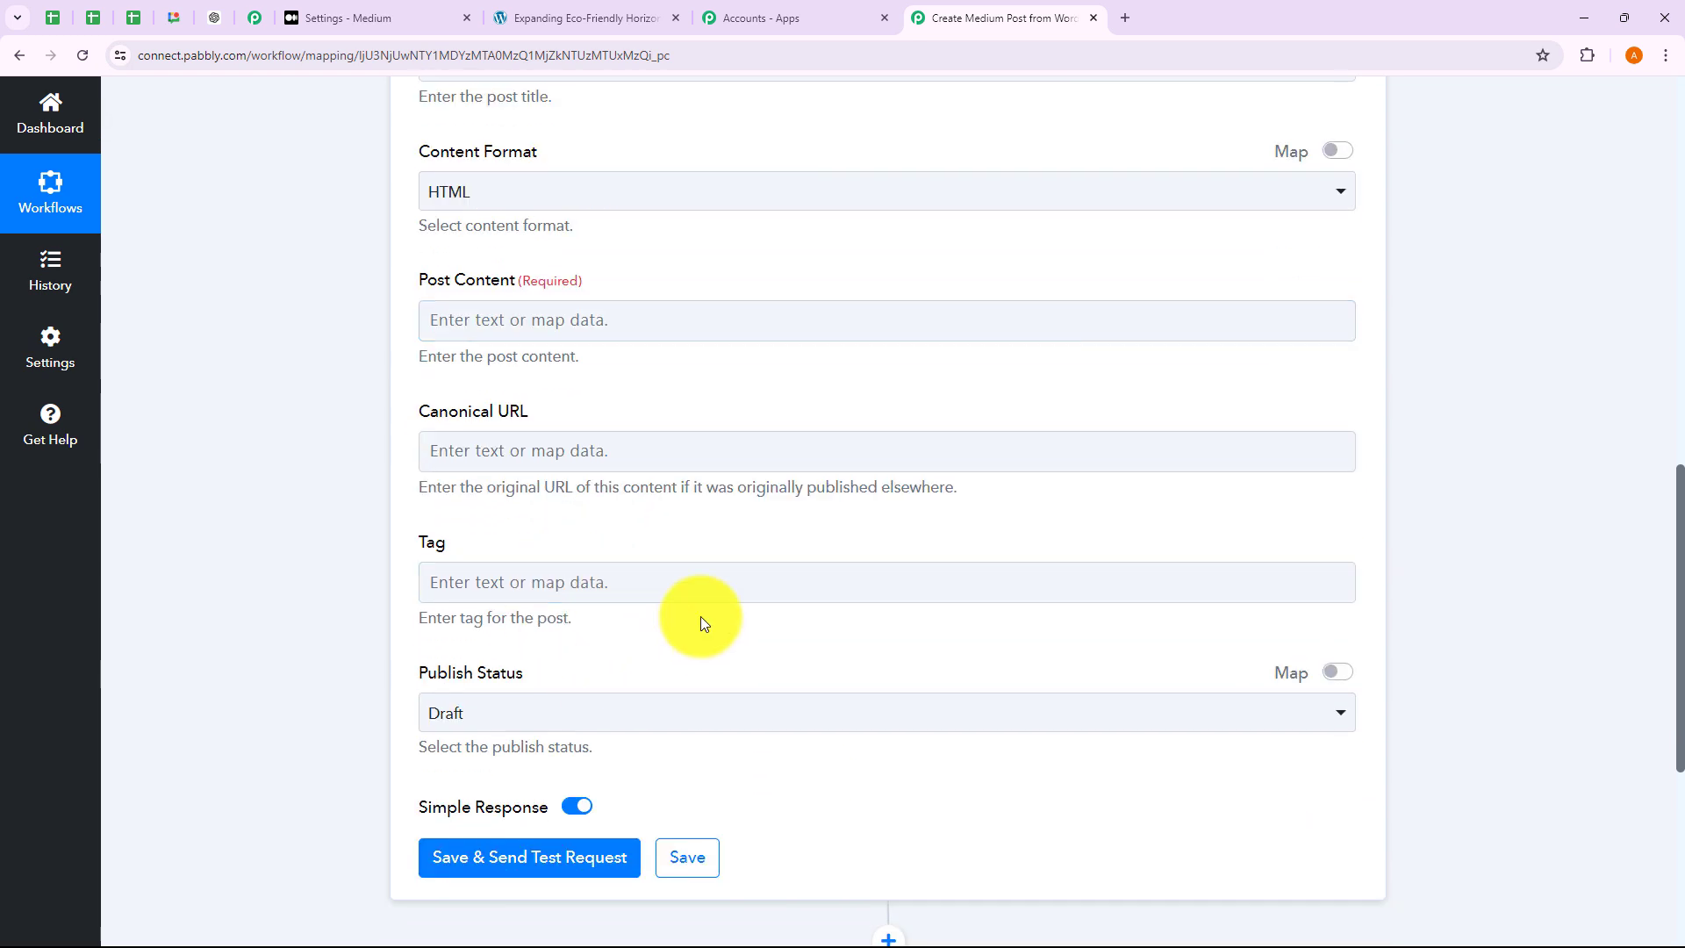
scroll(700, 616, up, 3)
scroll(701, 616, up, 2)
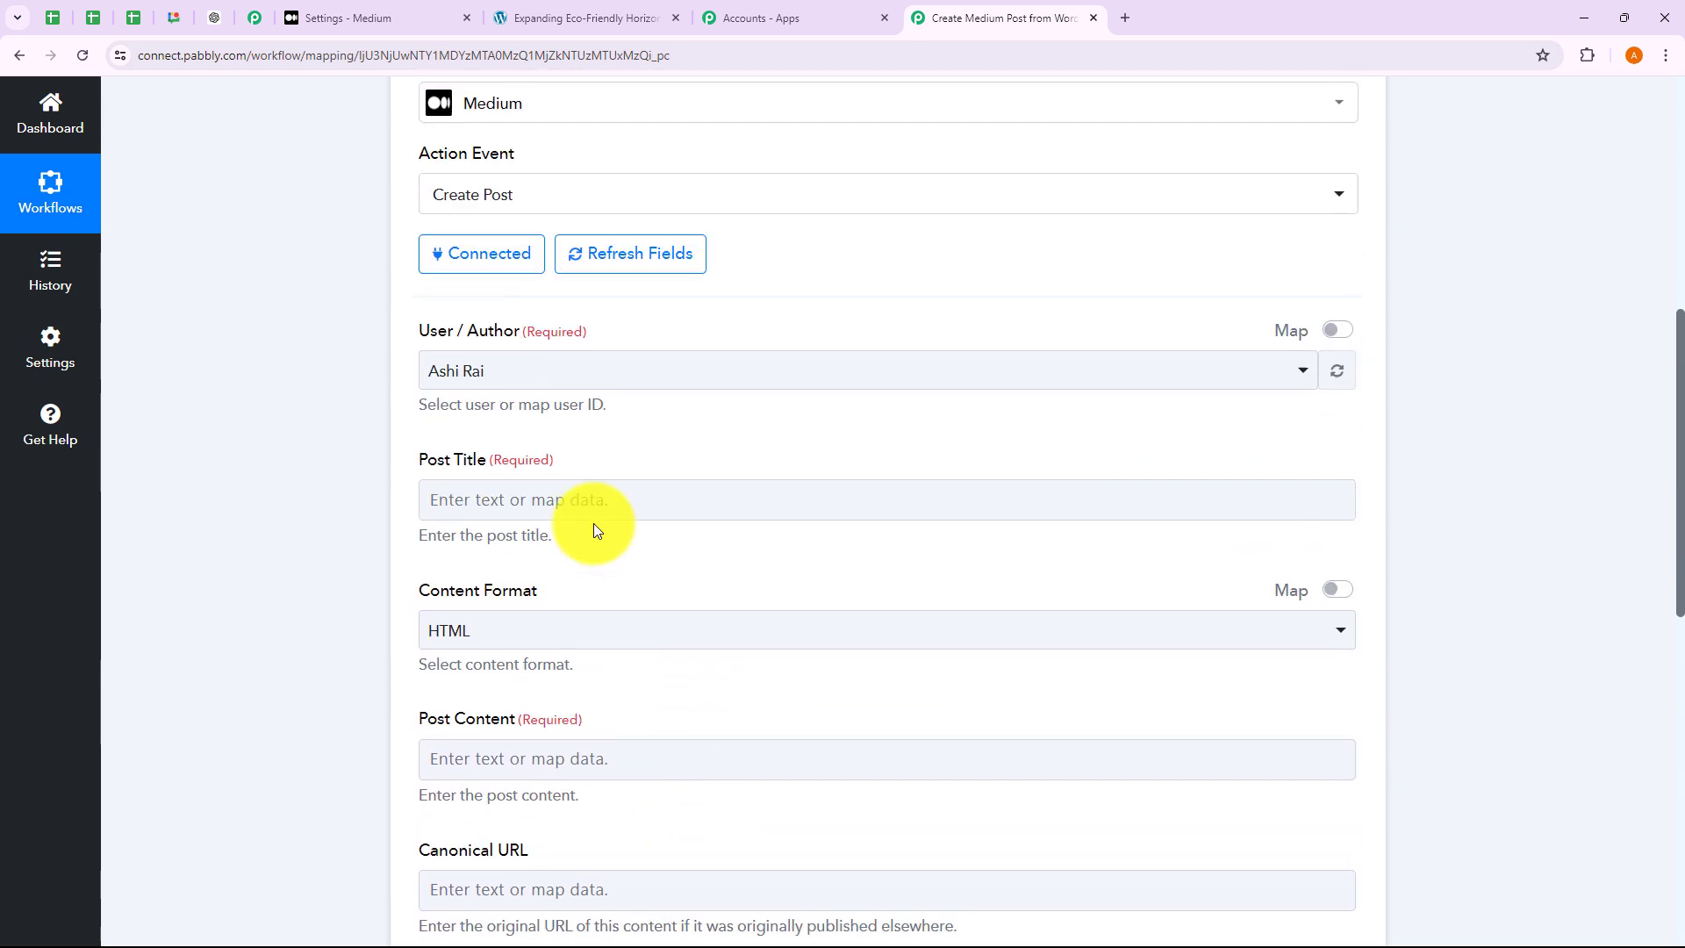
click(504, 384)
click(474, 377)
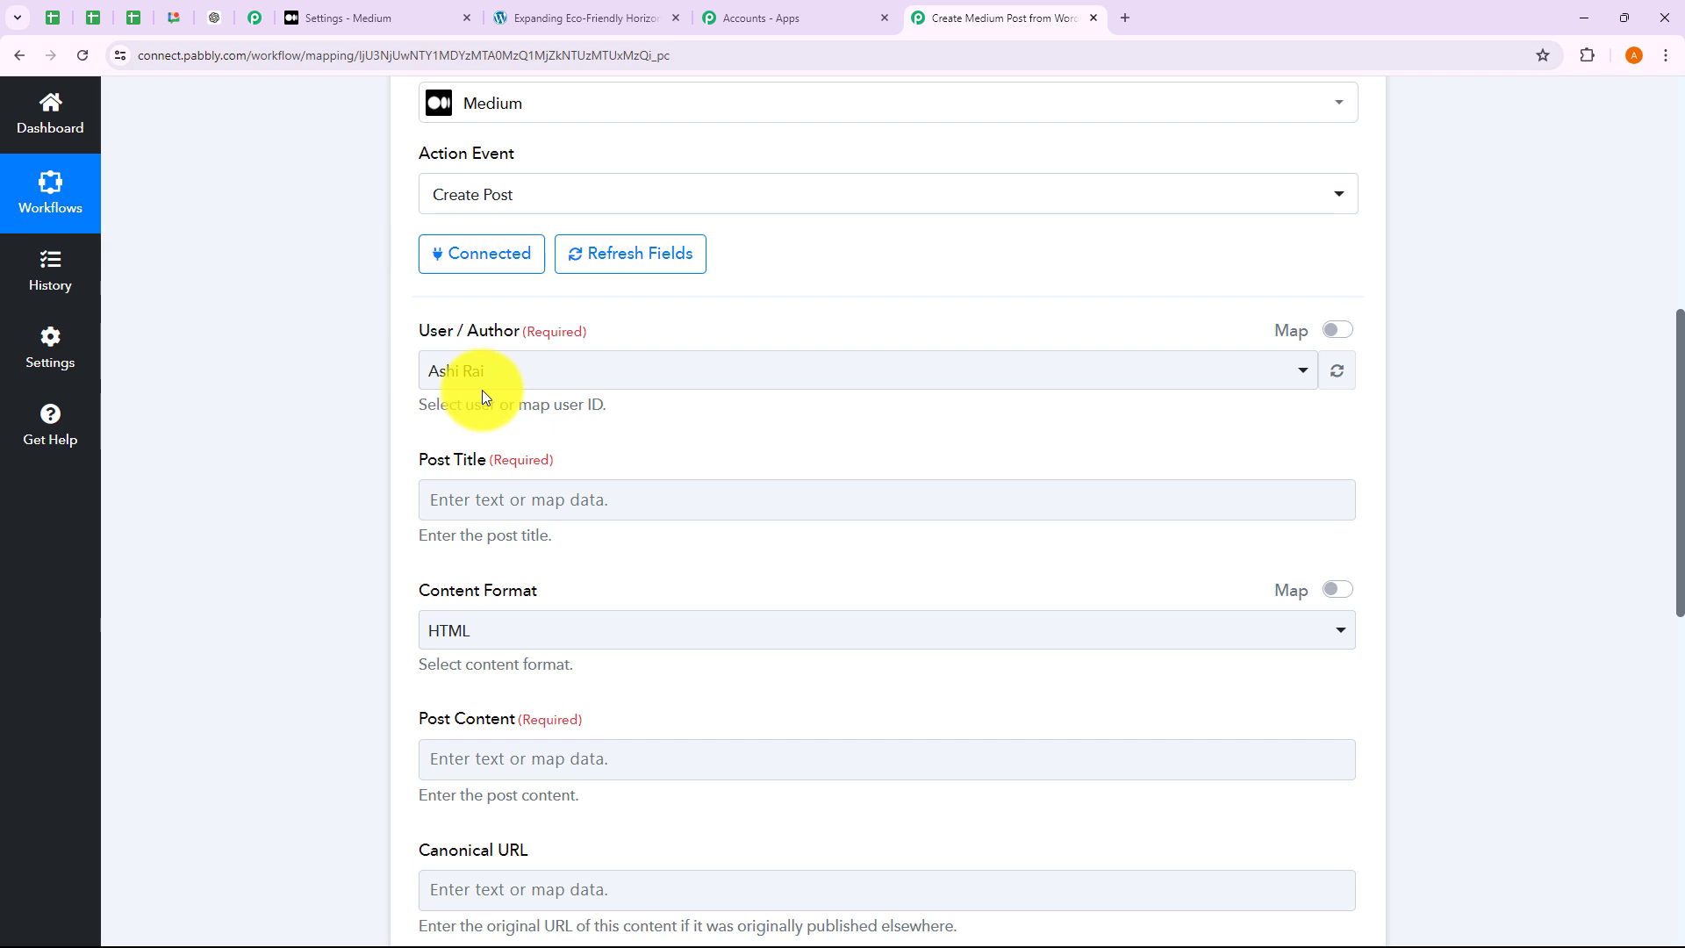
scroll(482, 390, down, 1)
click(447, 411)
click(378, 428)
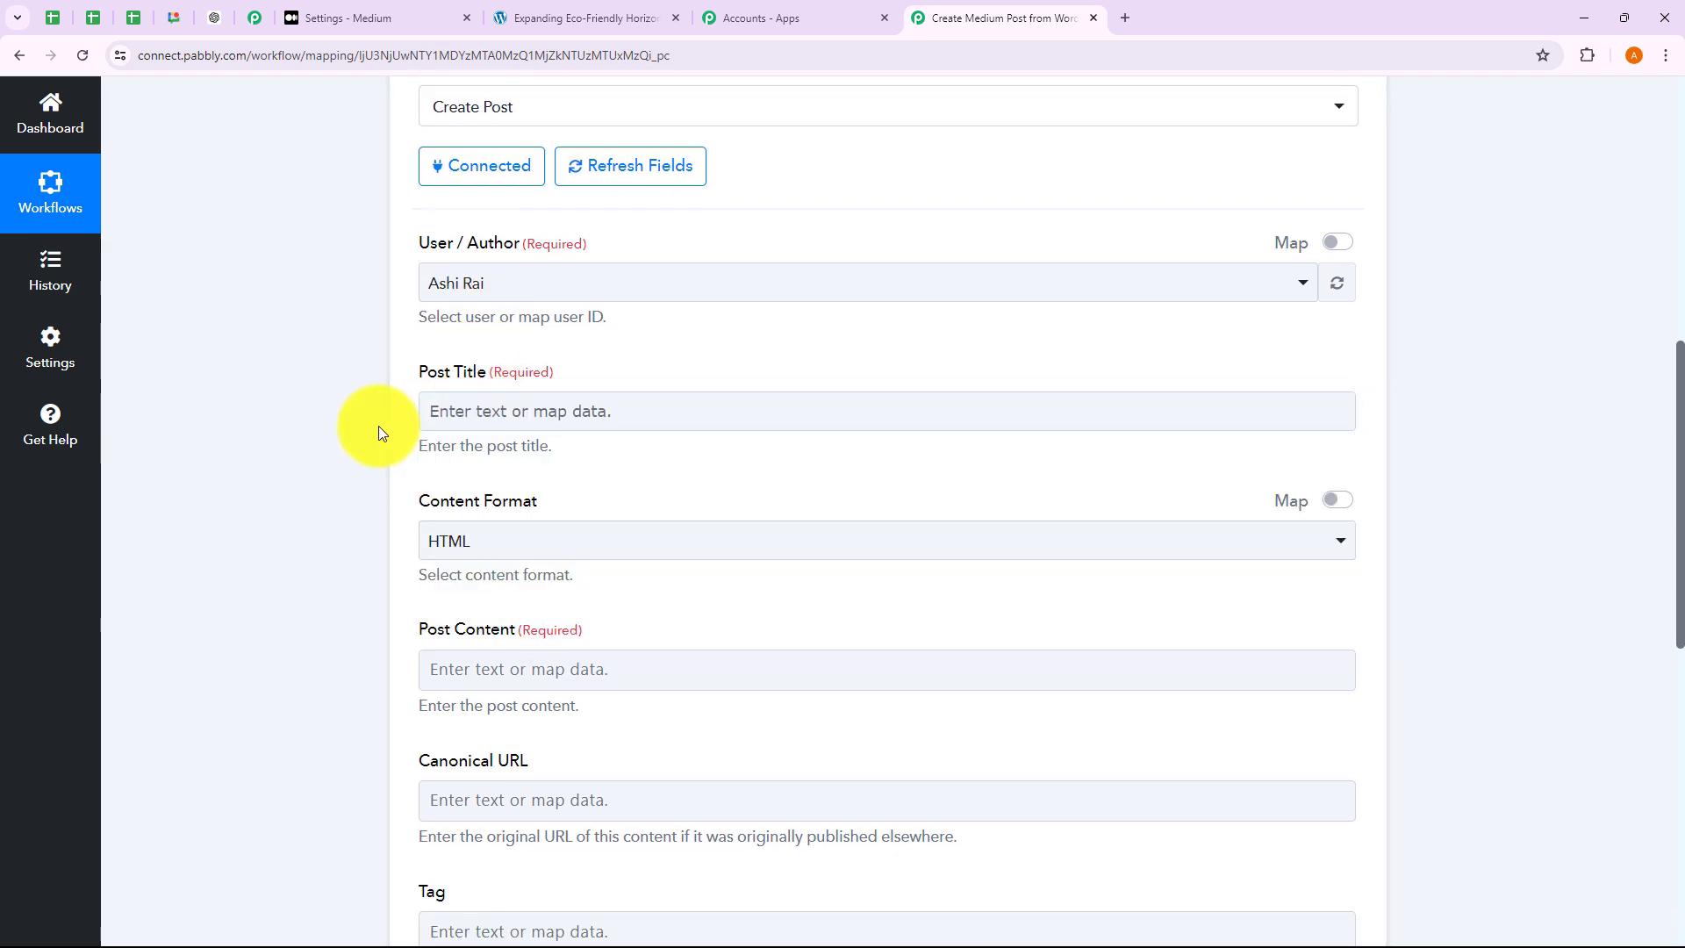
Map the Post Title field to the Post Post Title value from the WordPress New Post Published trigger.
click(583, 423)
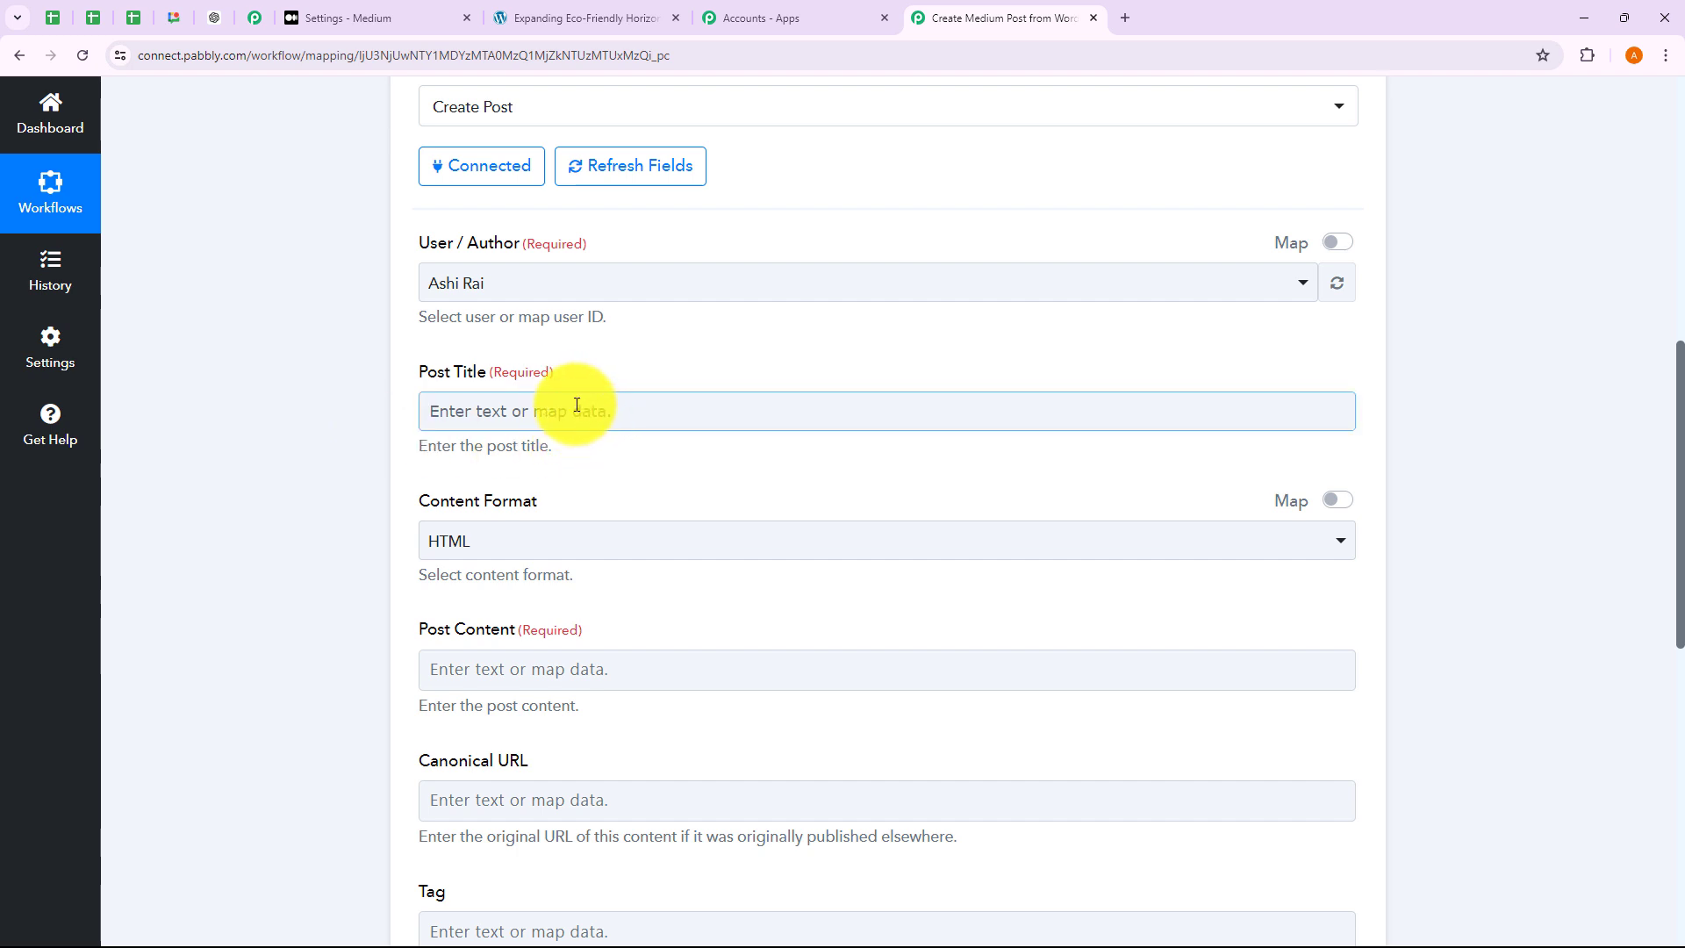
click(481, 411)
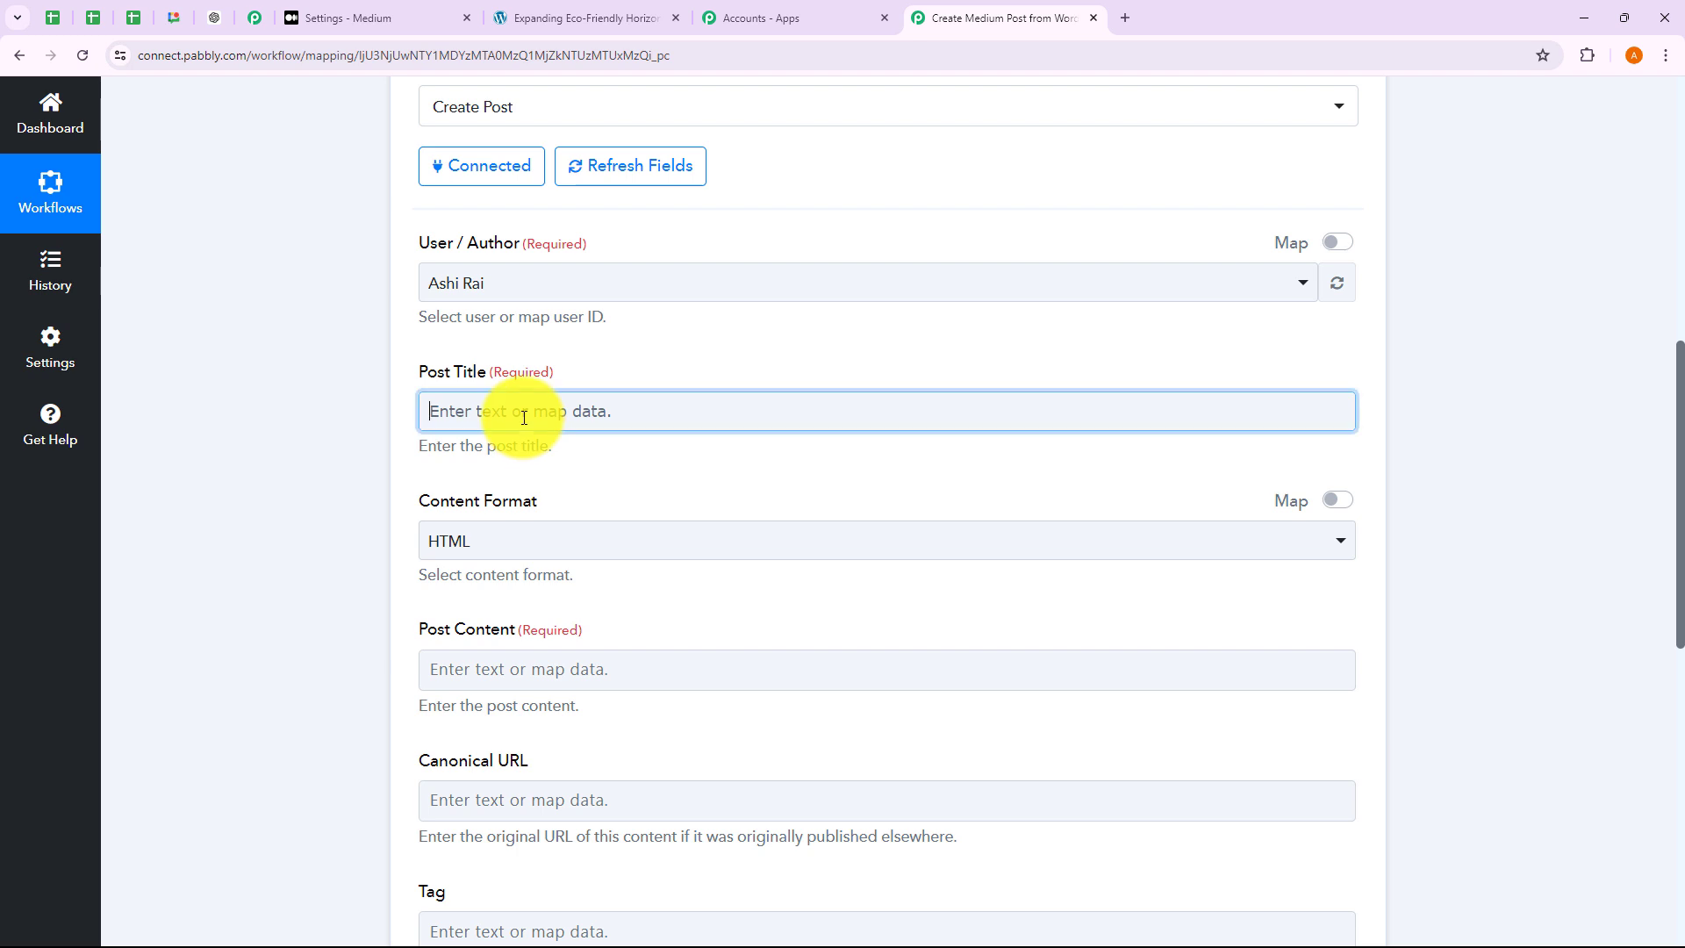
click(521, 583)
scroll(685, 762, down, 5)
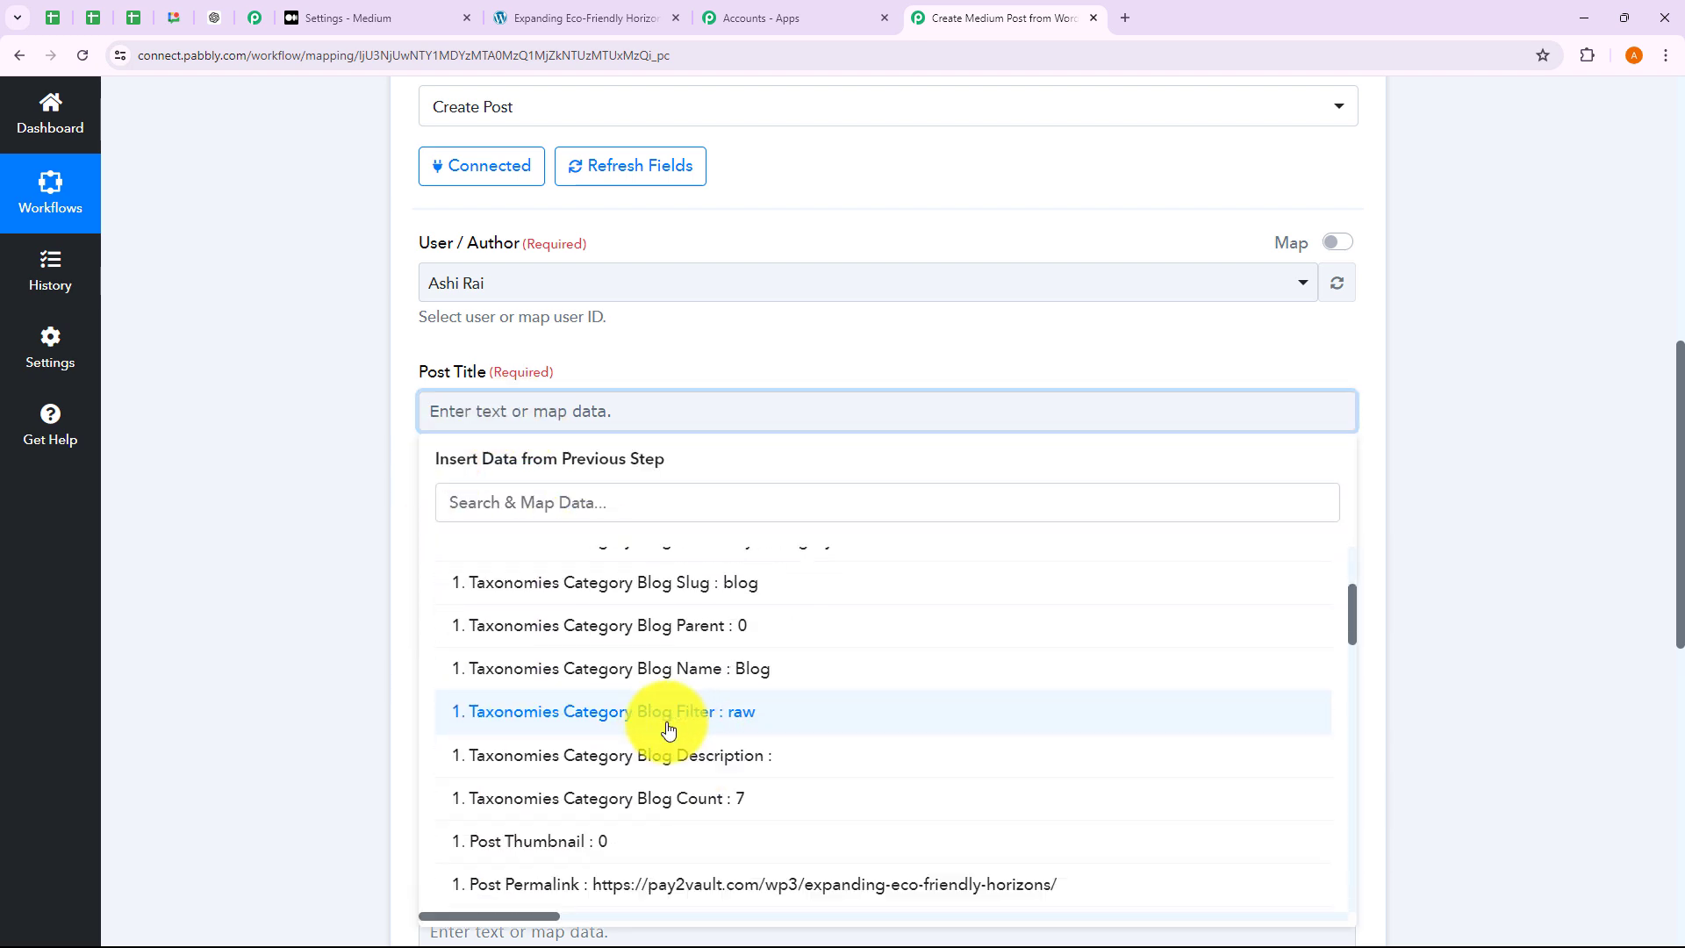
scroll(684, 762, down, 8)
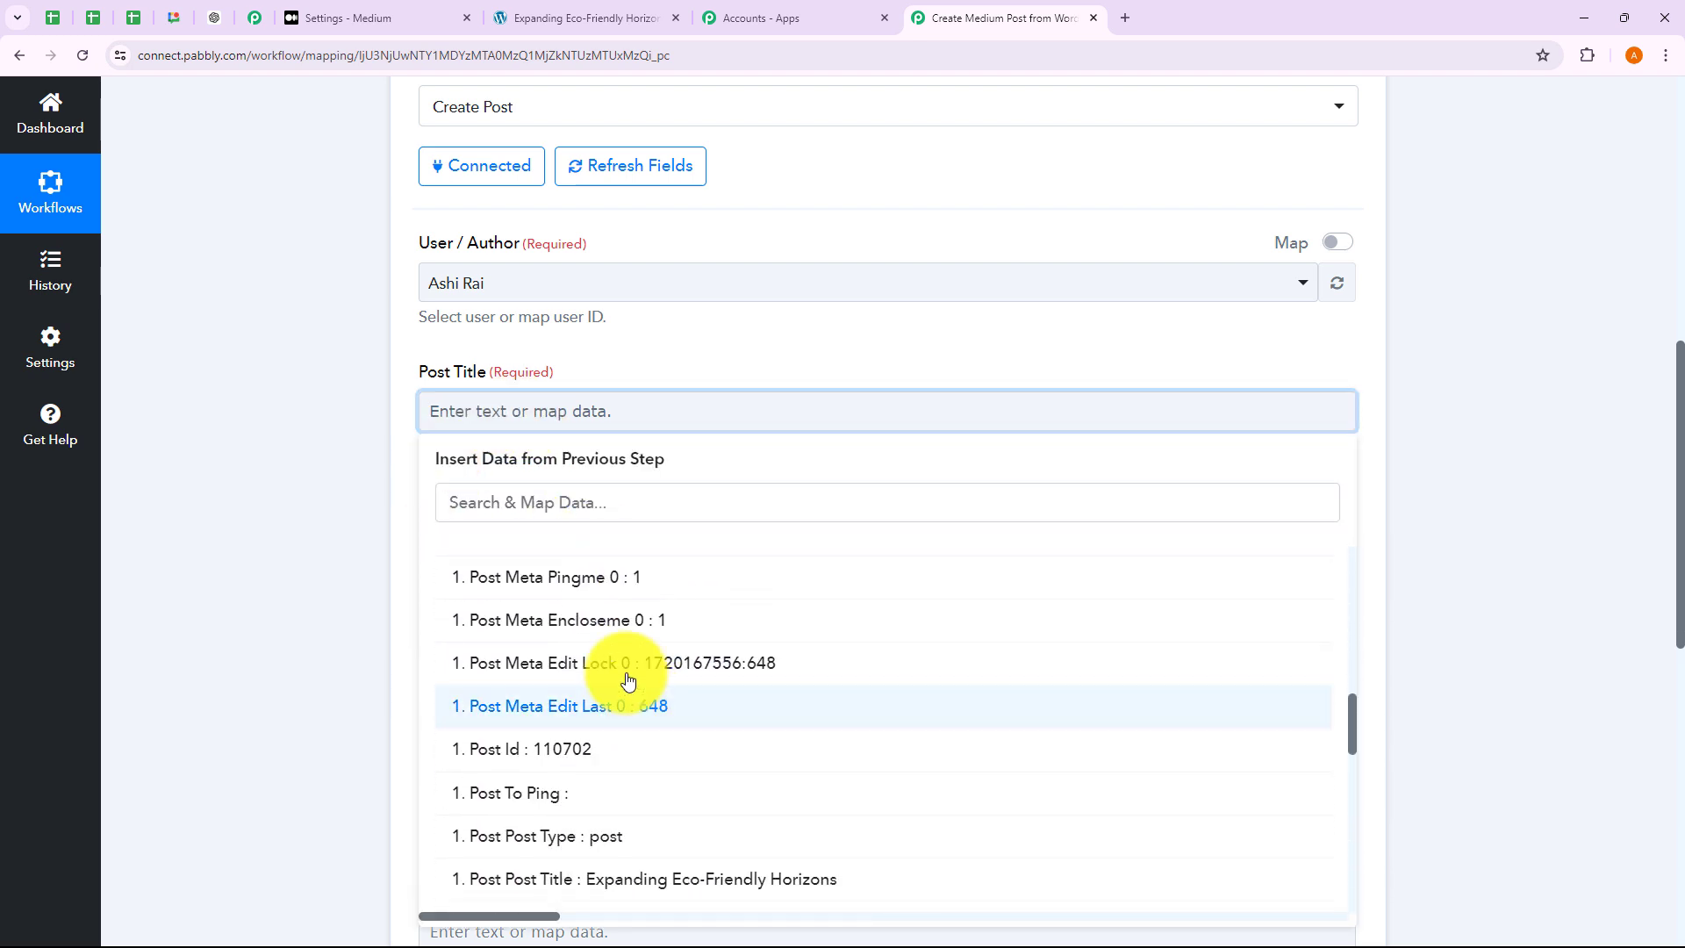
scroll(749, 771, down, 1)
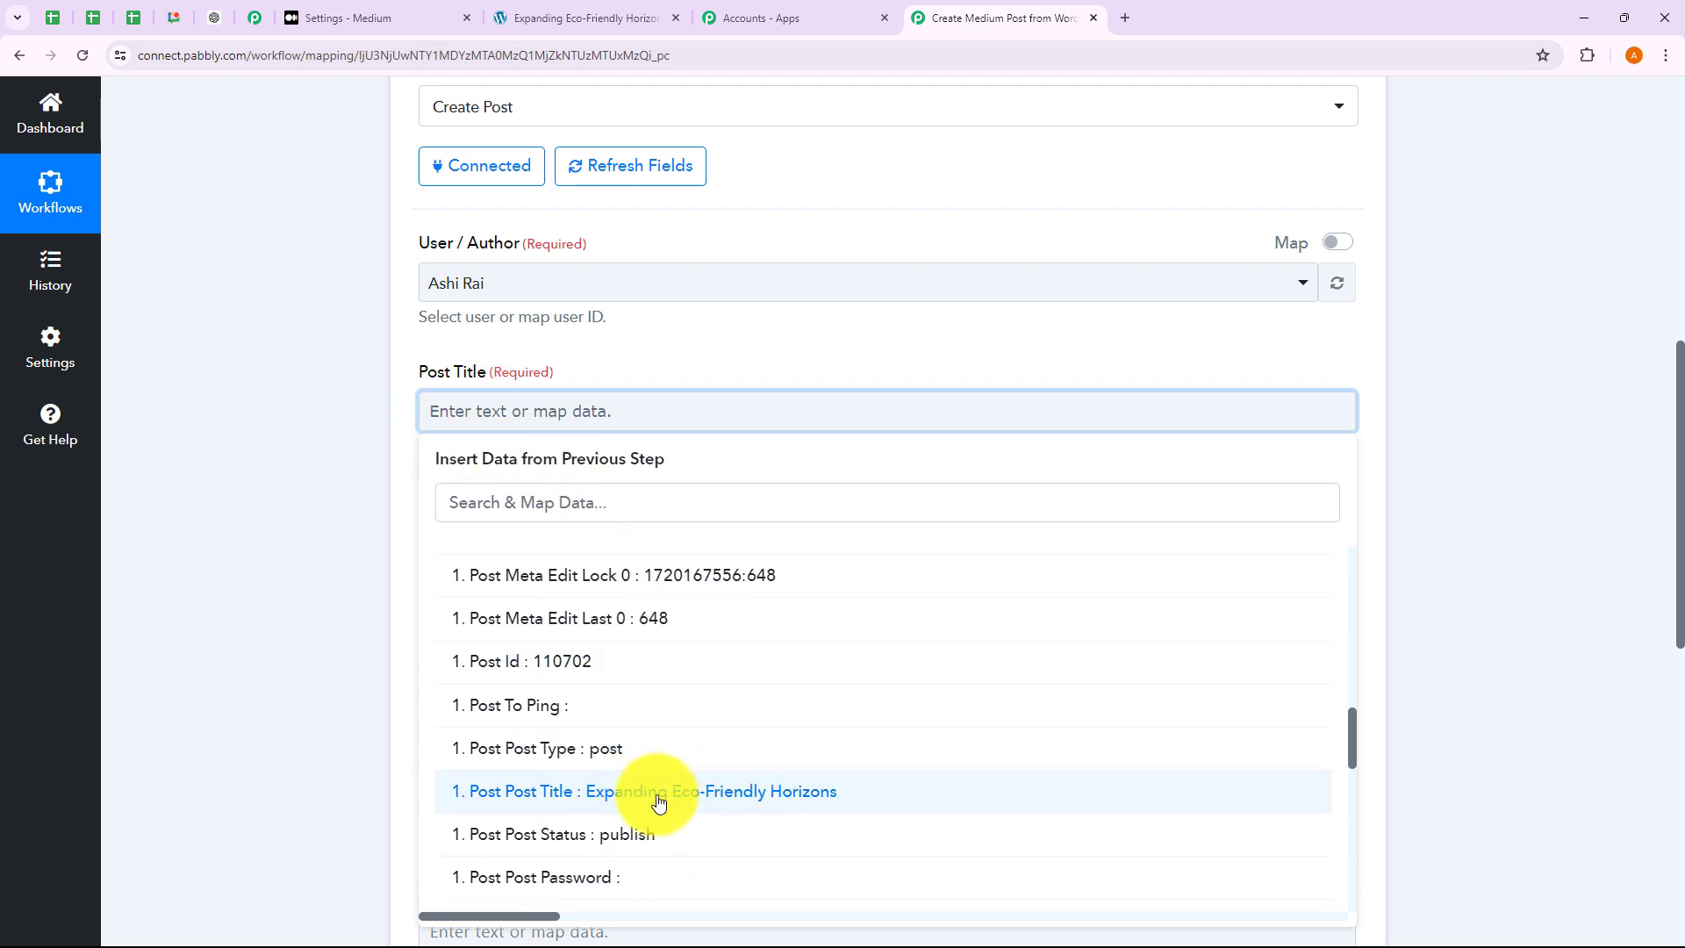
click(659, 800)
click(297, 484)
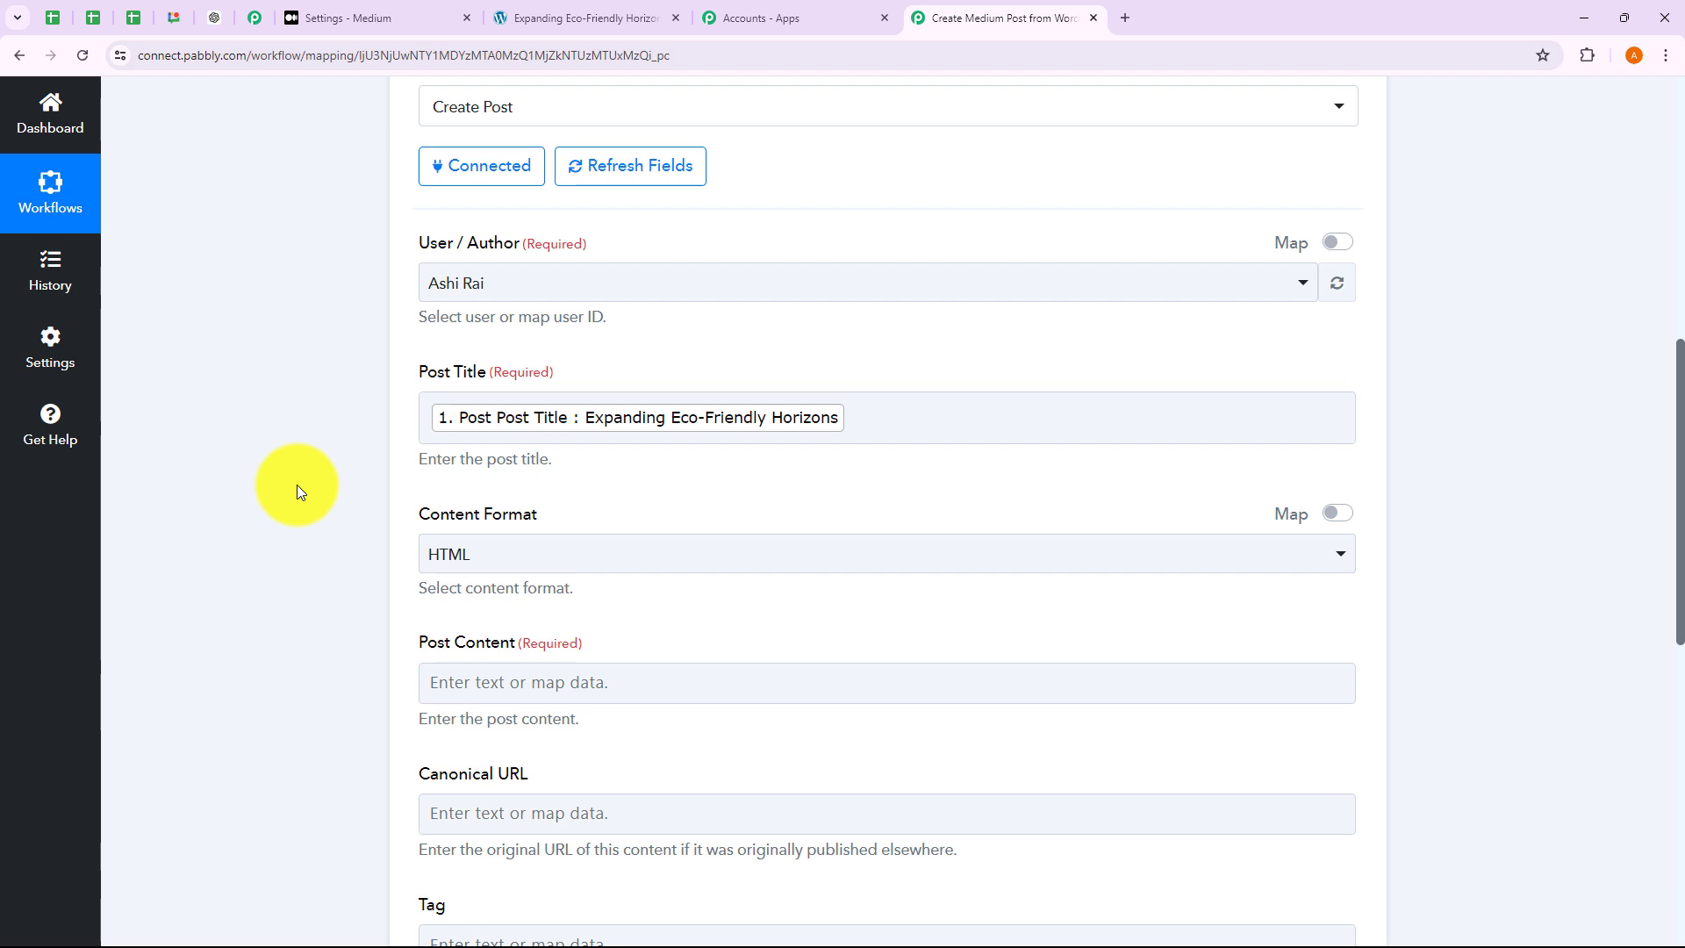
scroll(298, 486, down, 1)
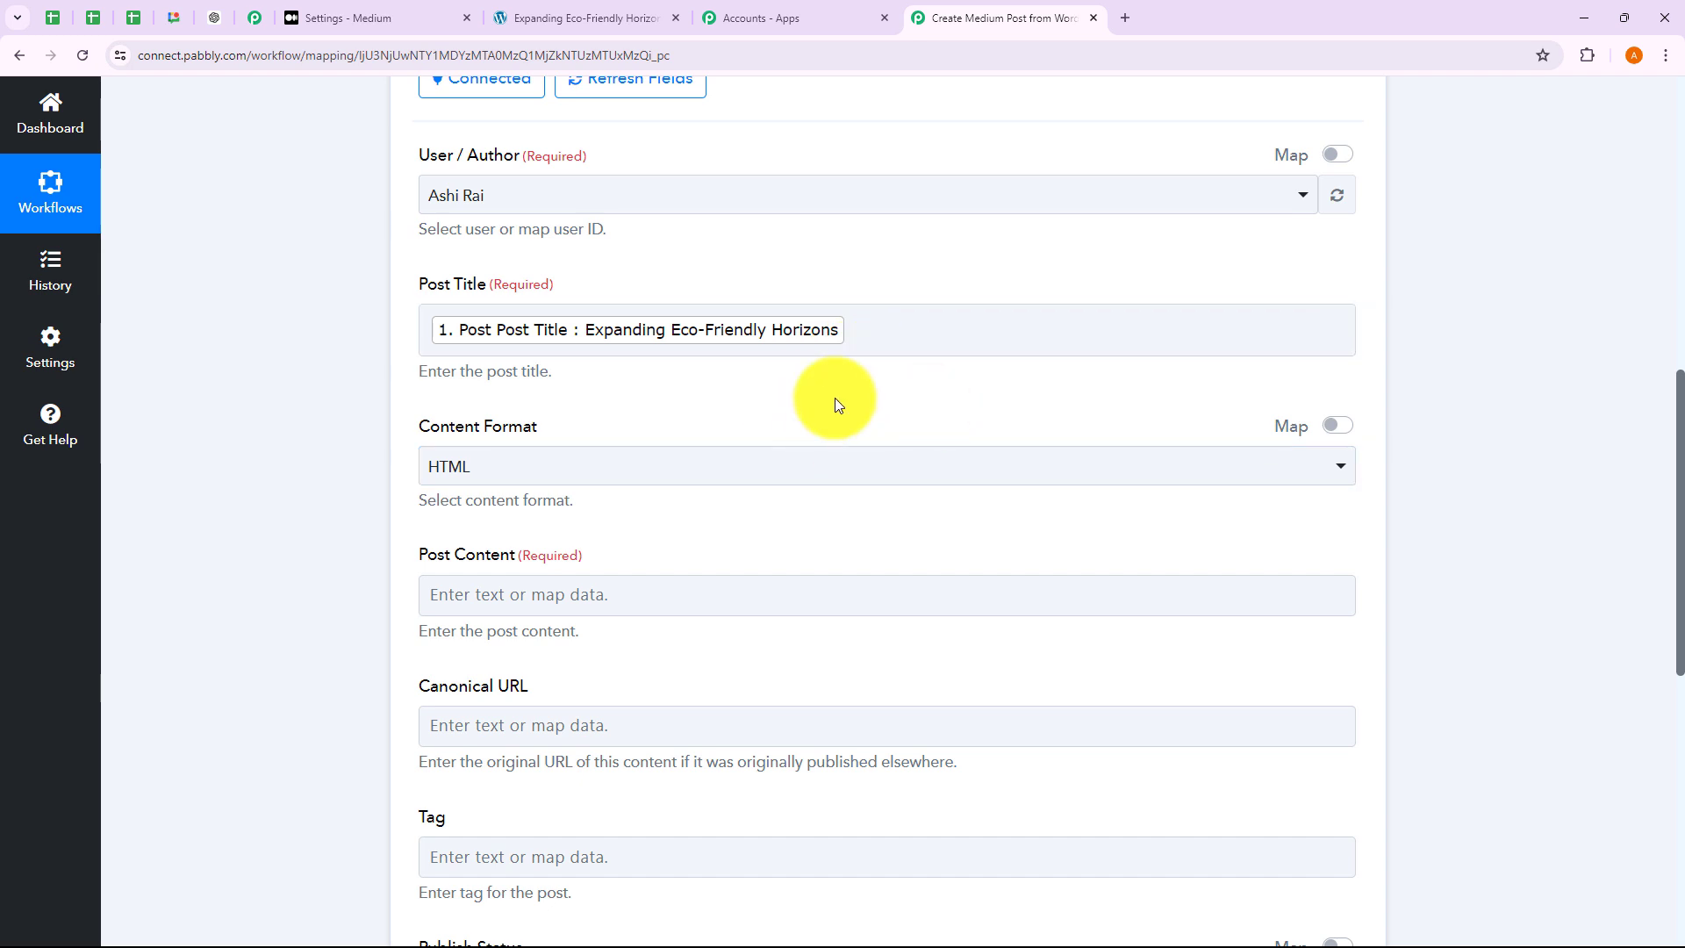
click(884, 341)
scroll(790, 667, down, 4)
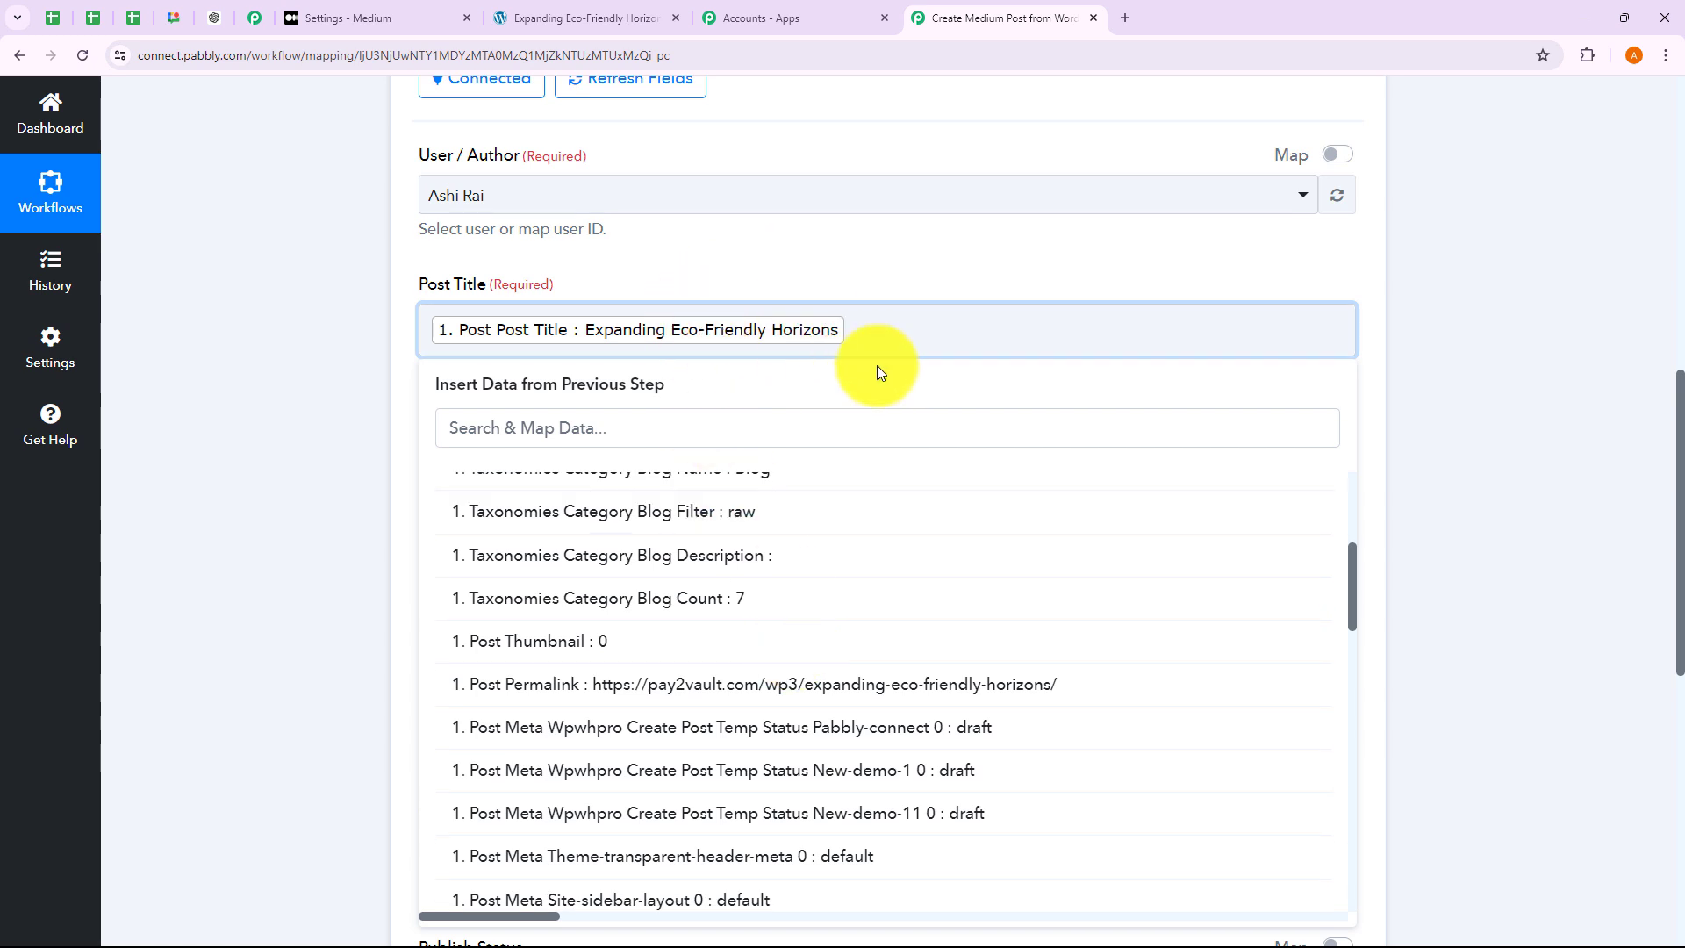
click(336, 383)
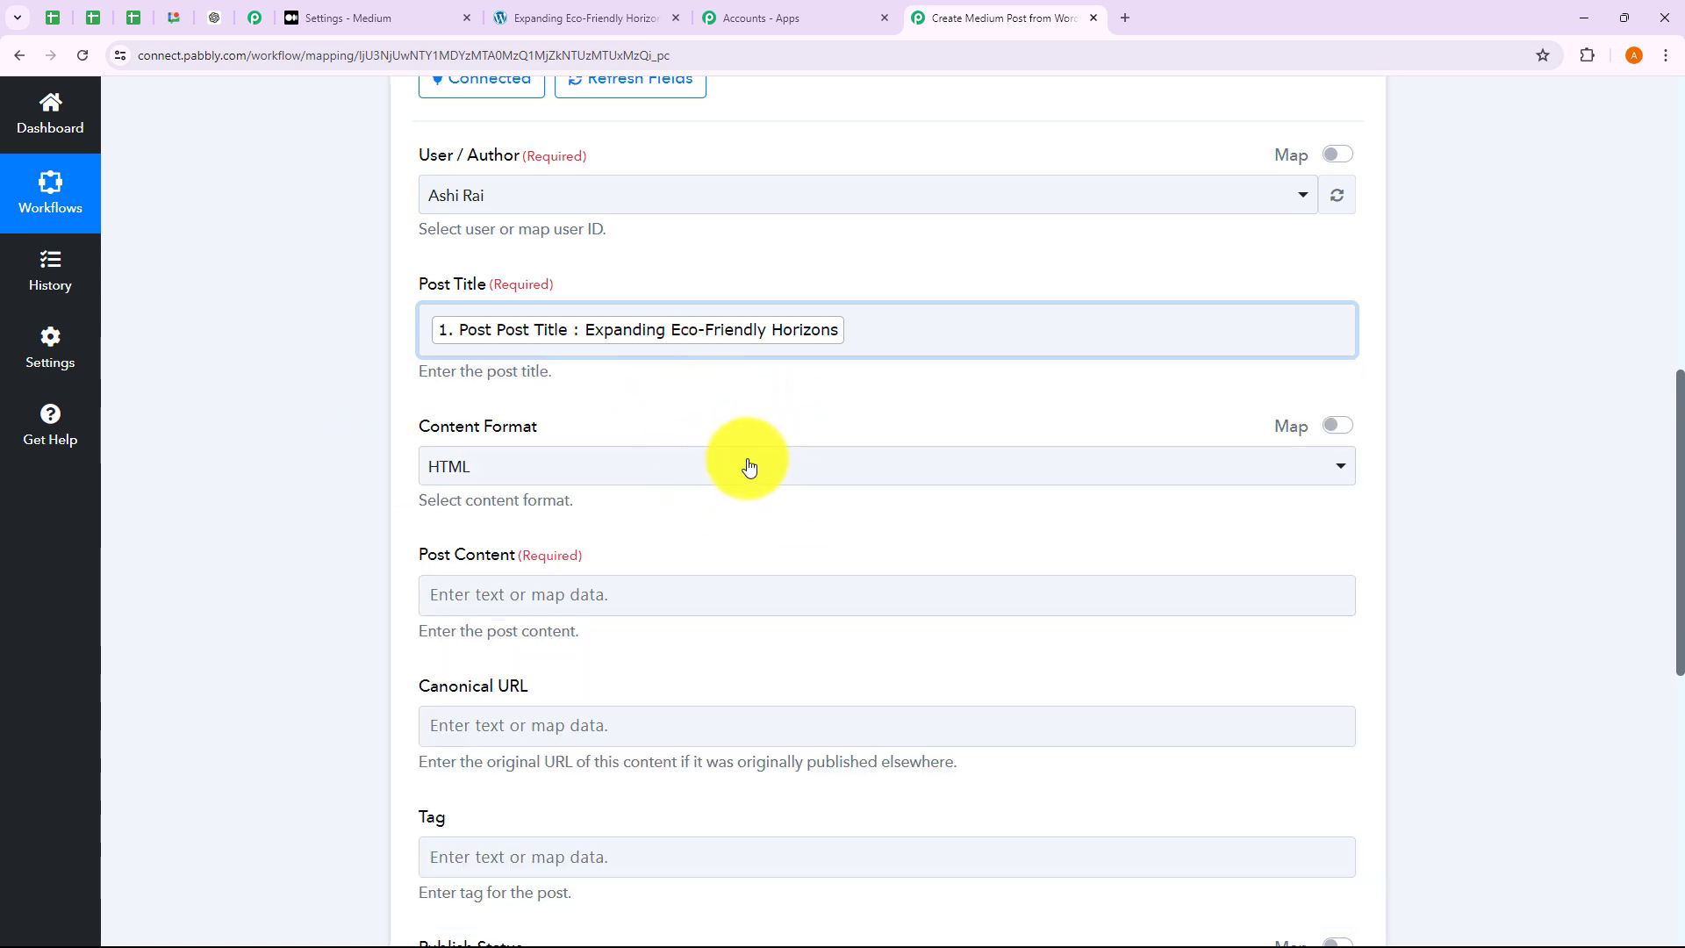
Choose HTML as the content format of the Medium post.
scroll(787, 474, down, 1)
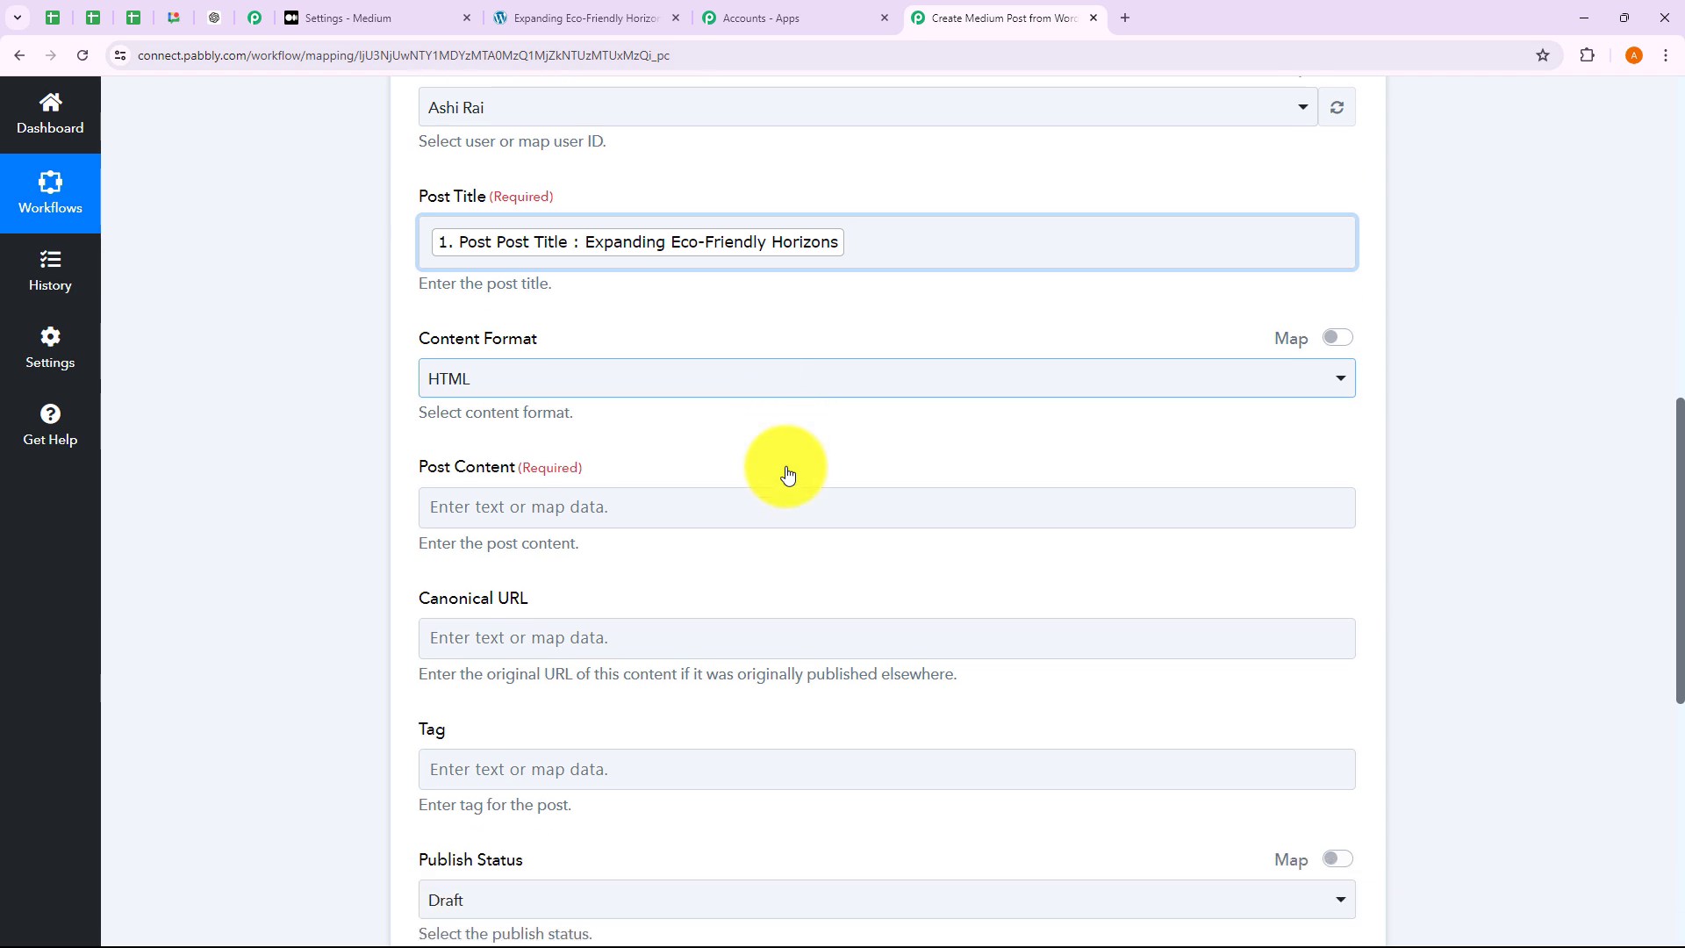
click(562, 390)
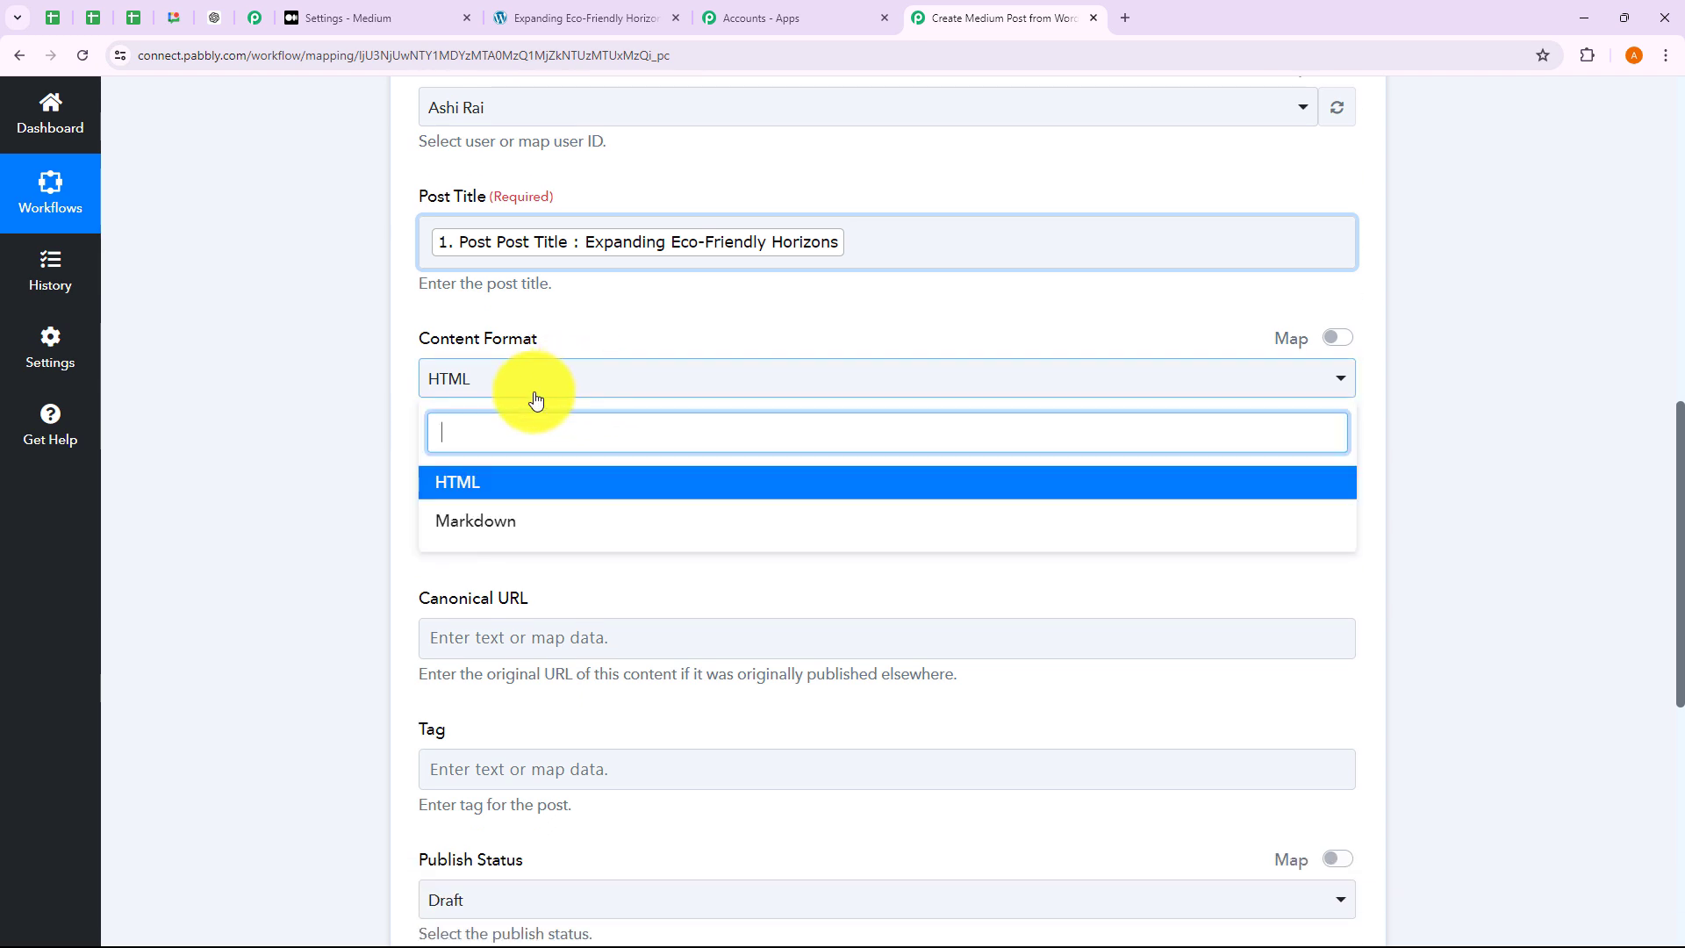
click(459, 501)
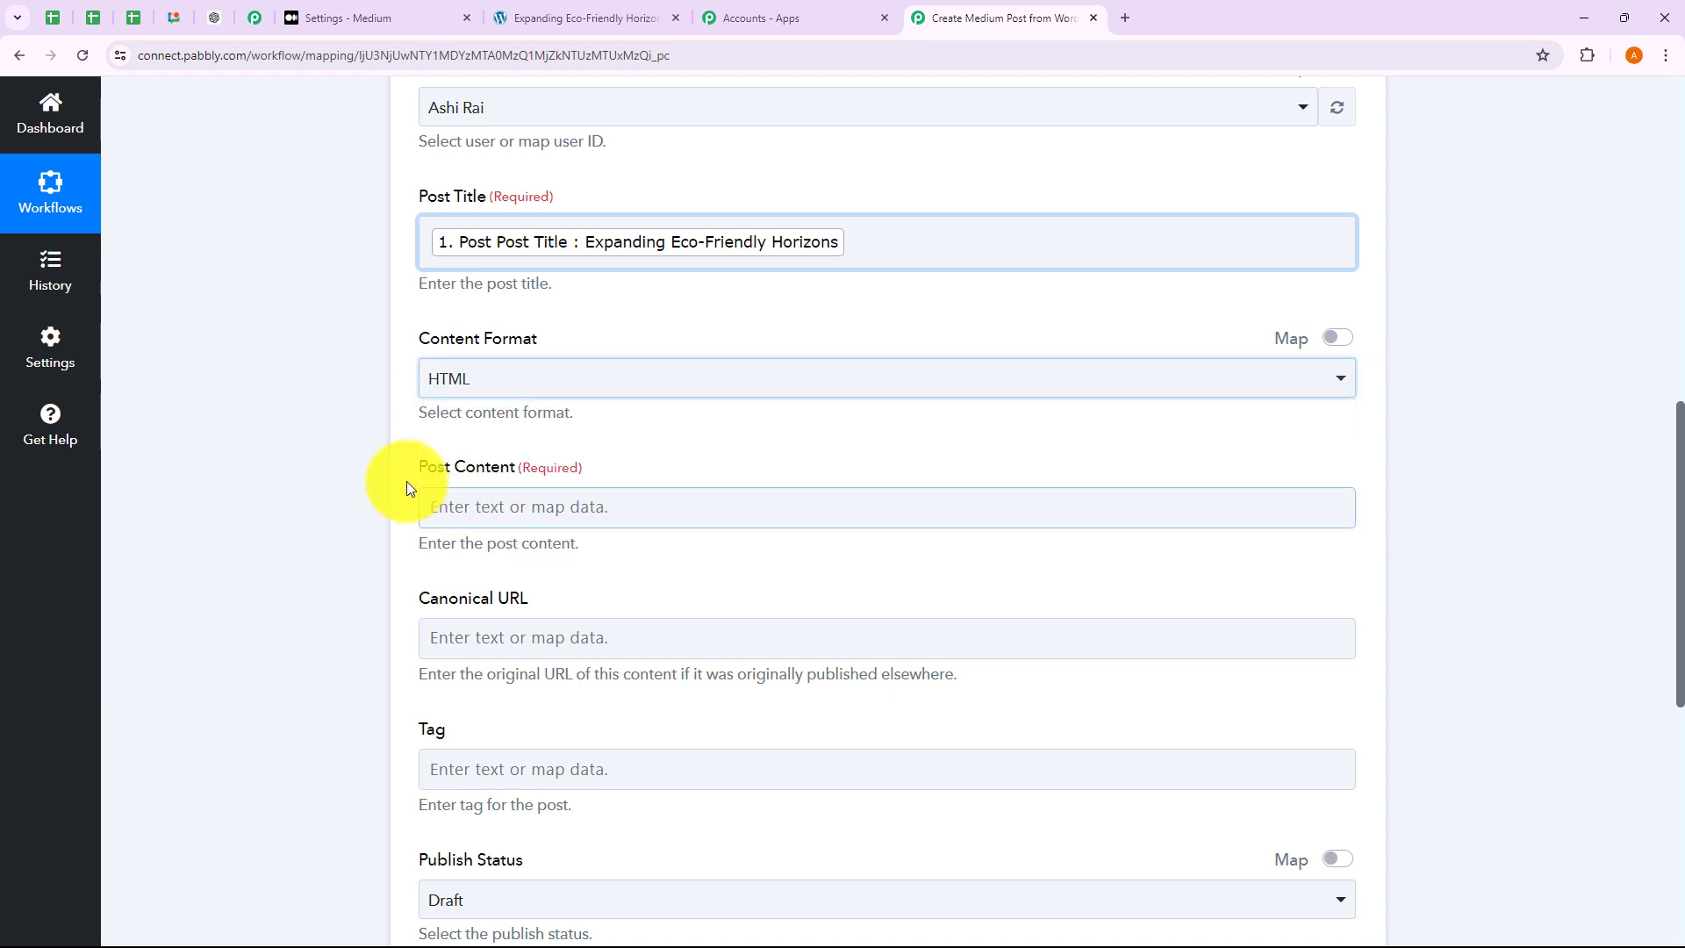
Map the Post Content field to the Post Post Content value from the WordPress trigger.
scroll(508, 365, down, 2)
click(522, 338)
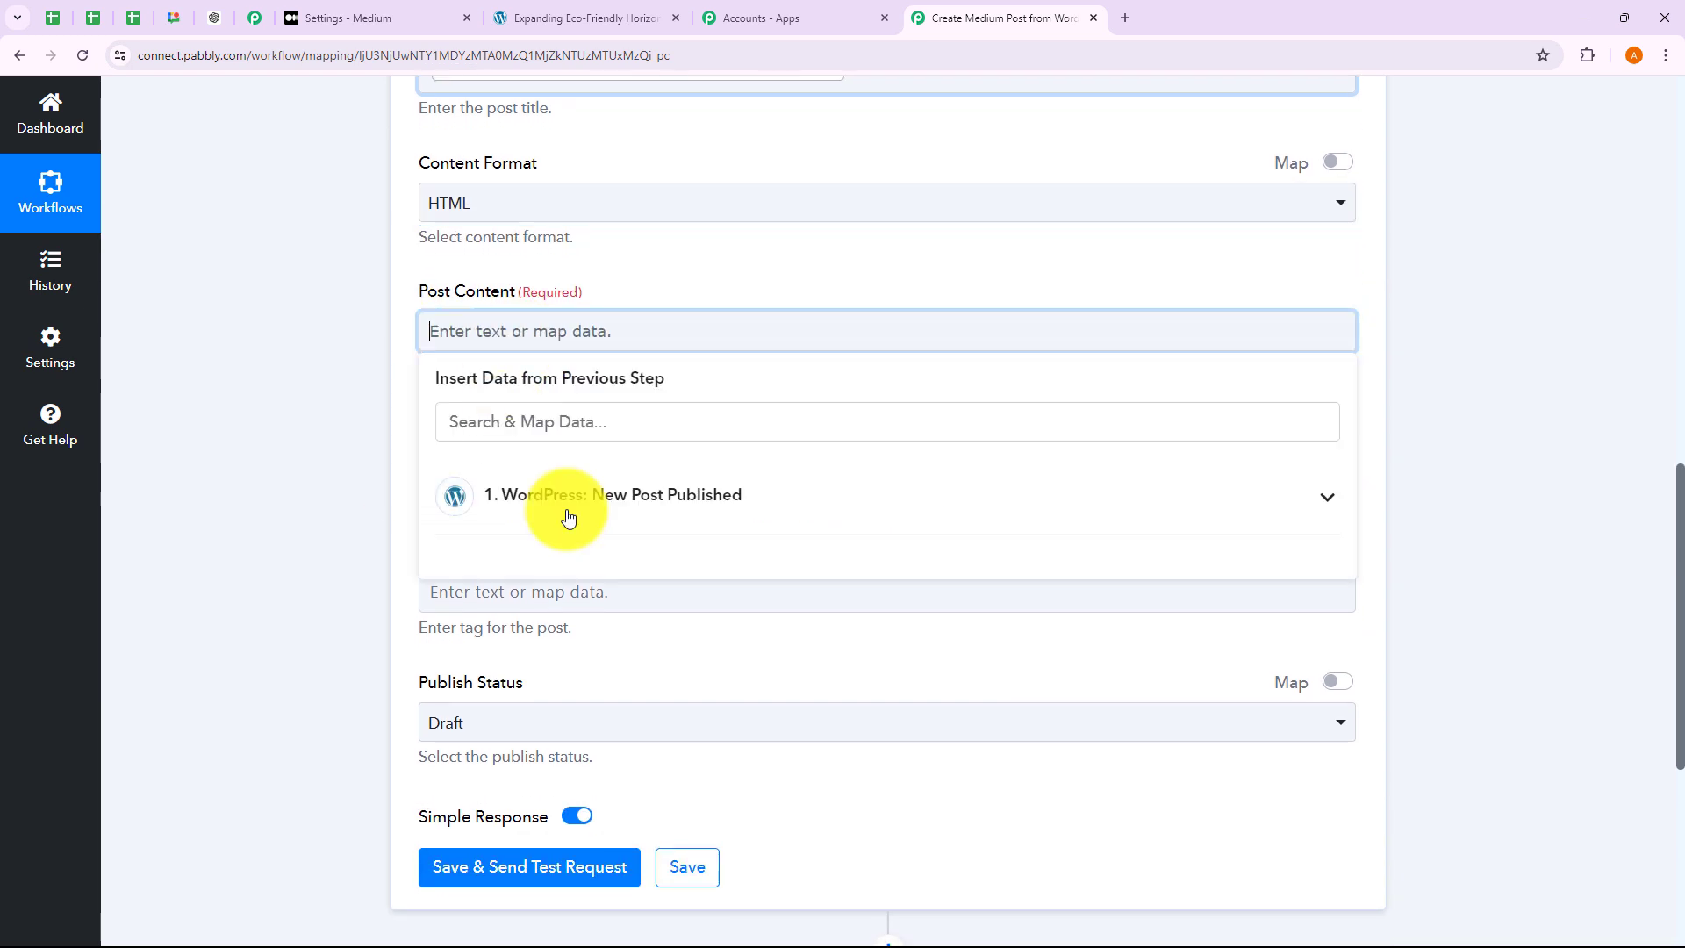
click(586, 523)
scroll(588, 649, down, 3)
scroll(588, 650, down, 15)
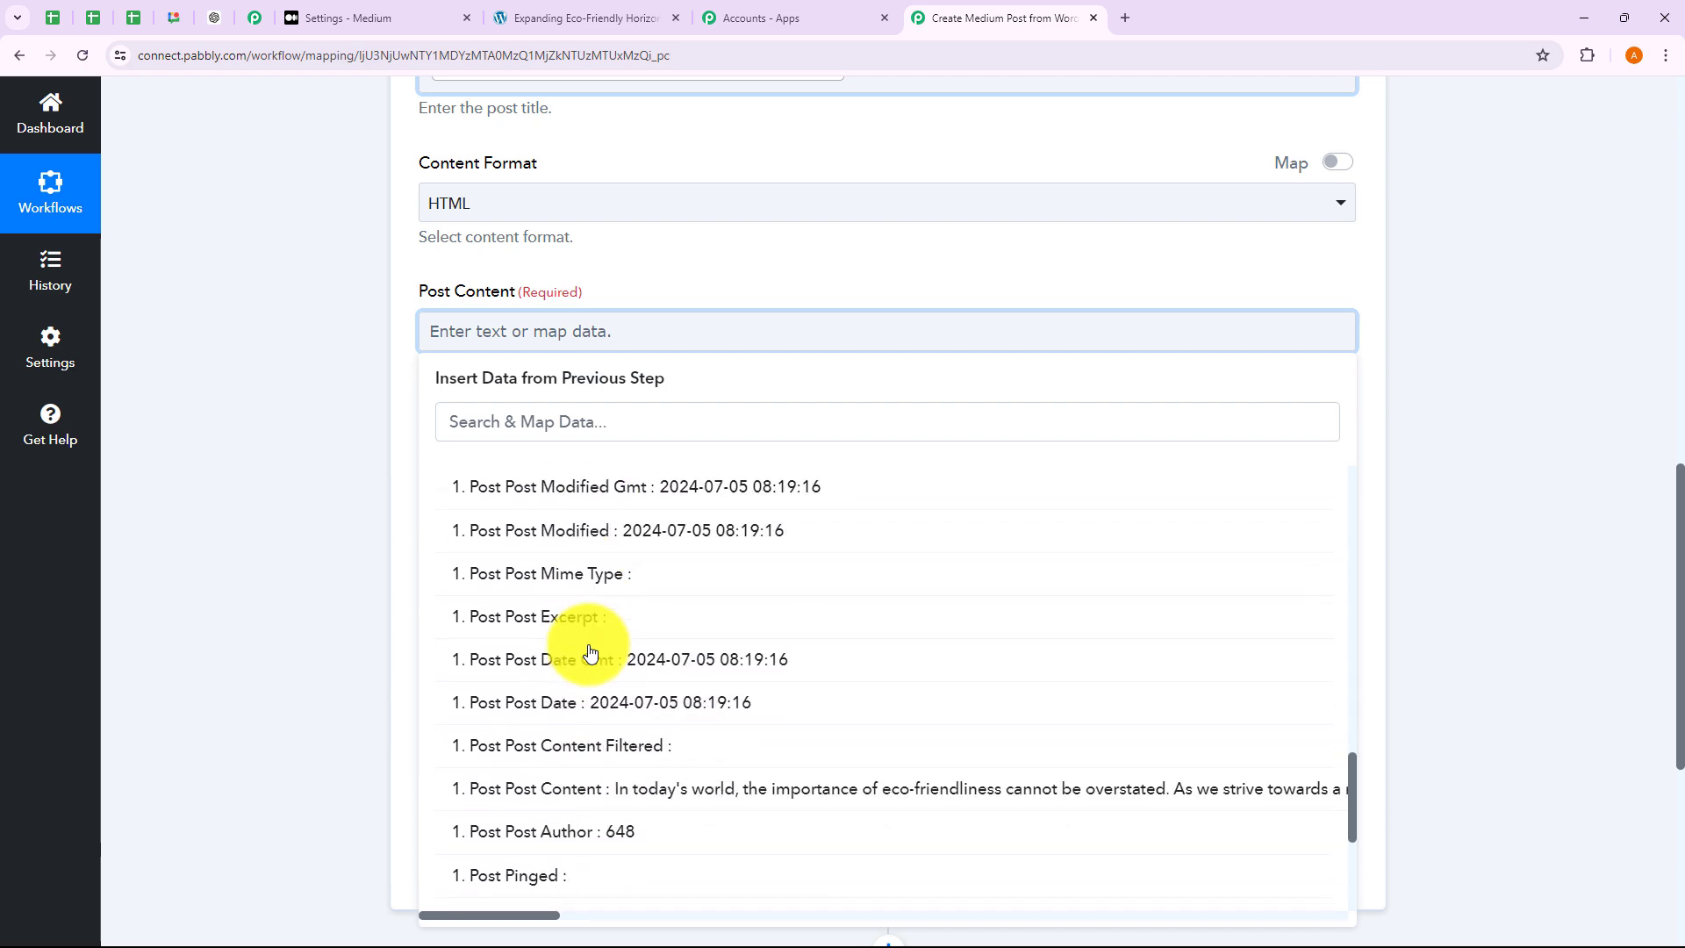
click(688, 789)
click(341, 418)
Map the Canonical URL field to the Post Permalink value from the WordPress trigger.
scroll(341, 417, down, 3)
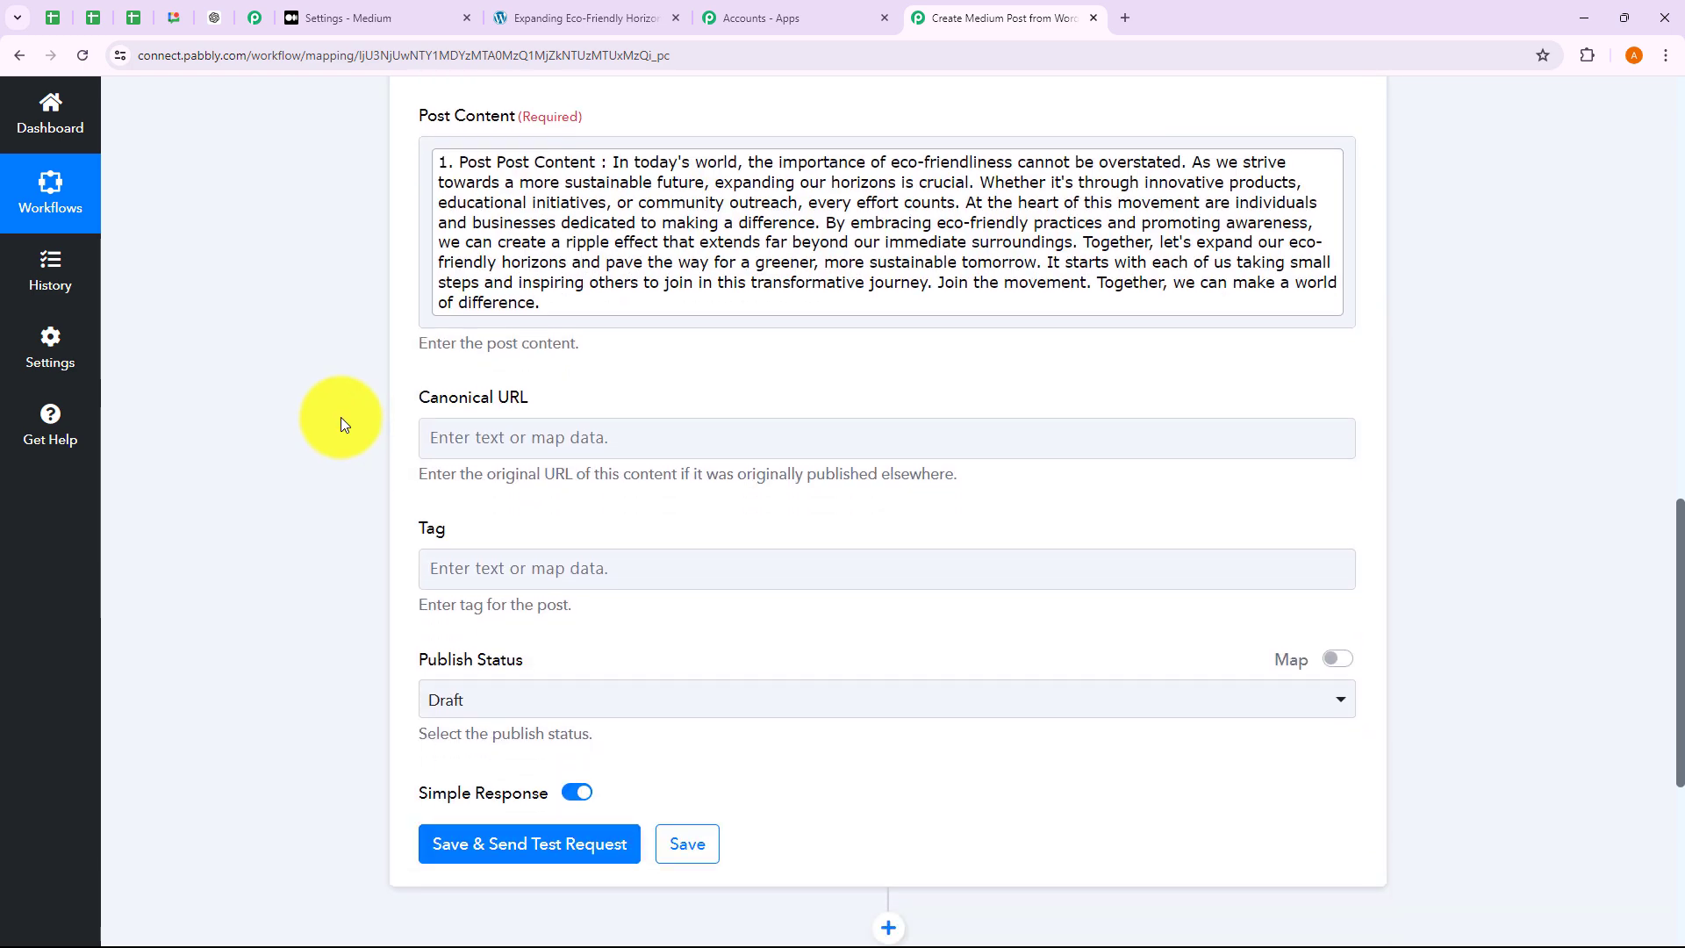
click(525, 349)
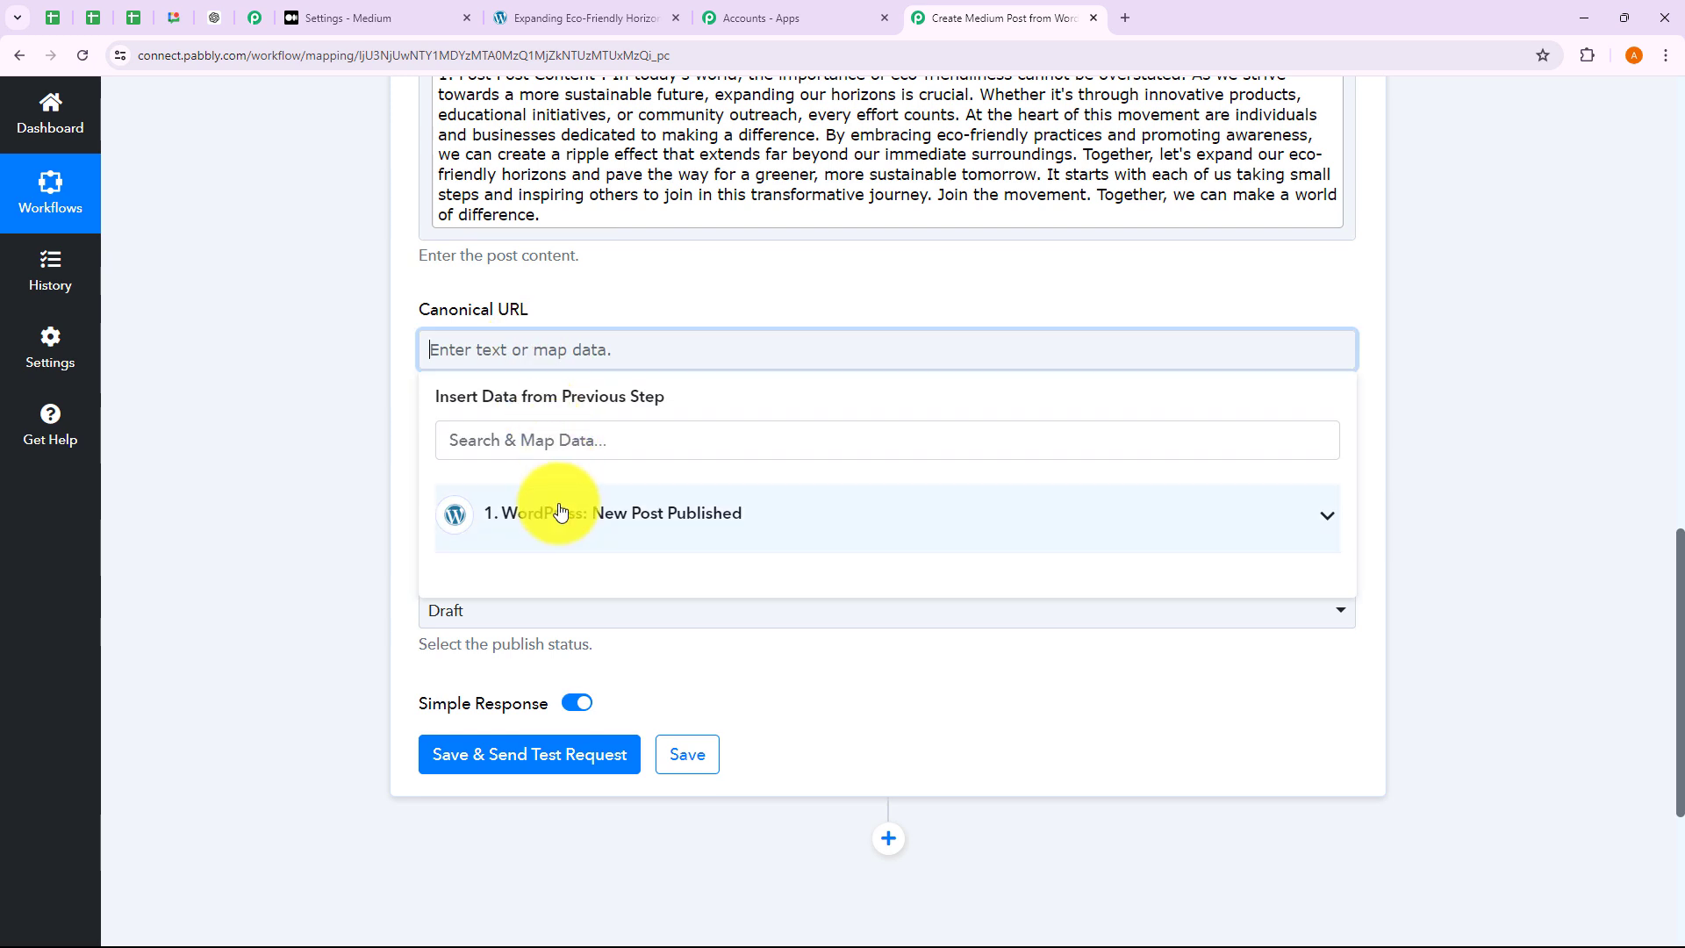
click(564, 516)
scroll(588, 672, down, 3)
scroll(588, 672, down, 2)
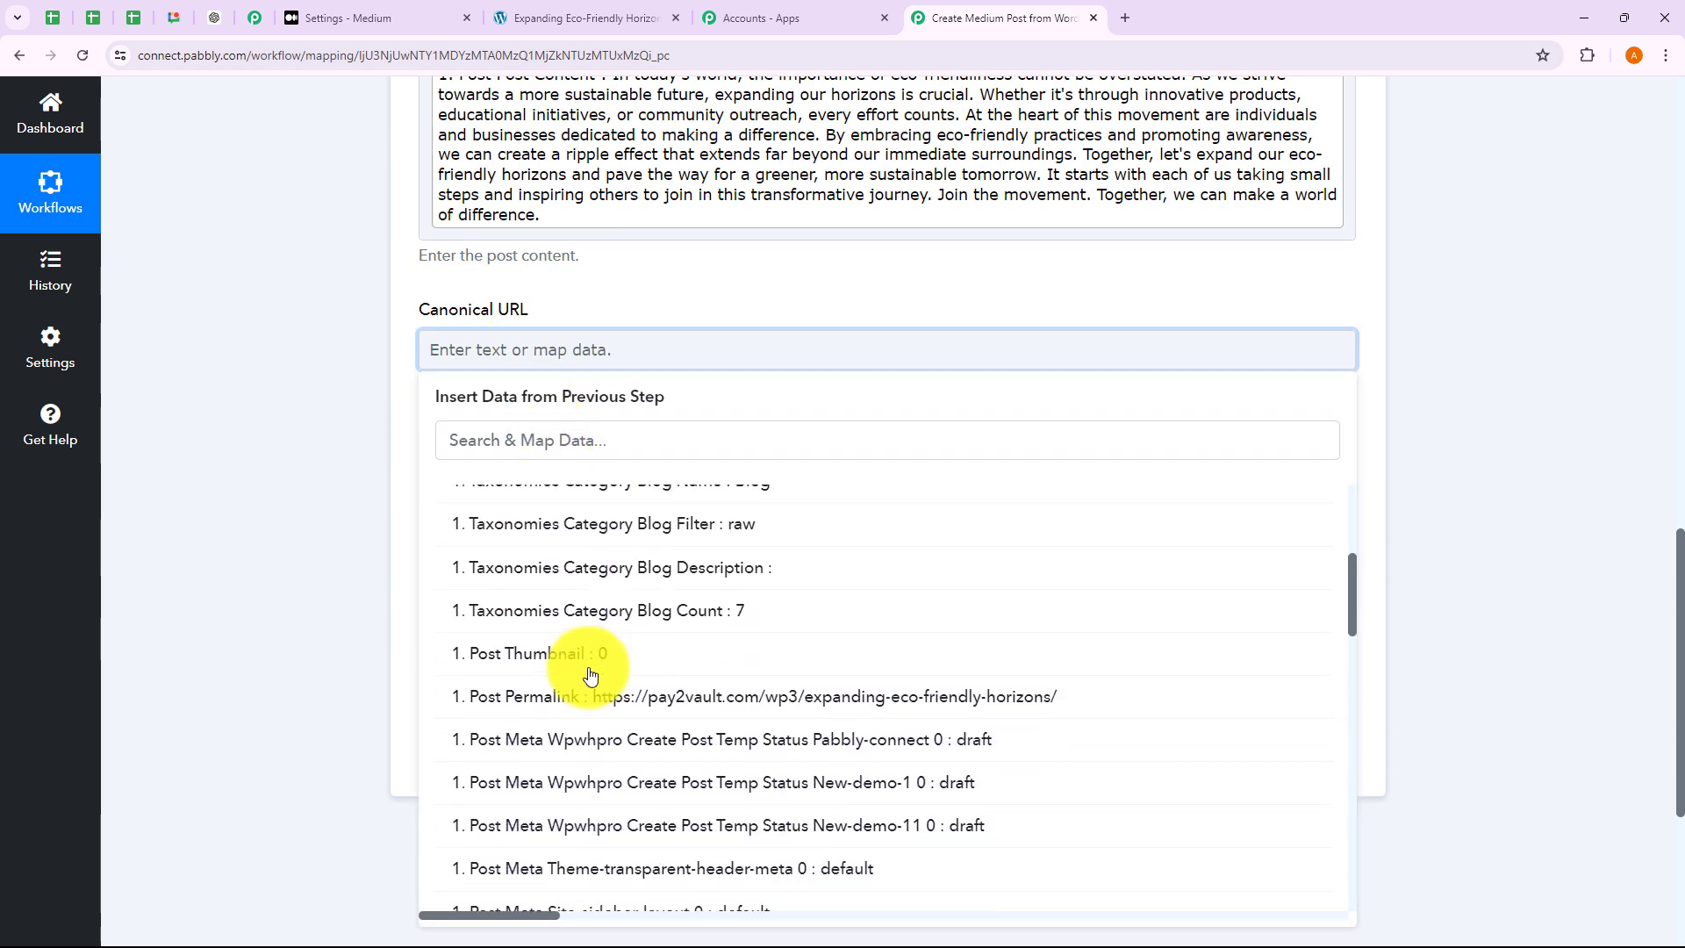
click(590, 699)
click(339, 388)
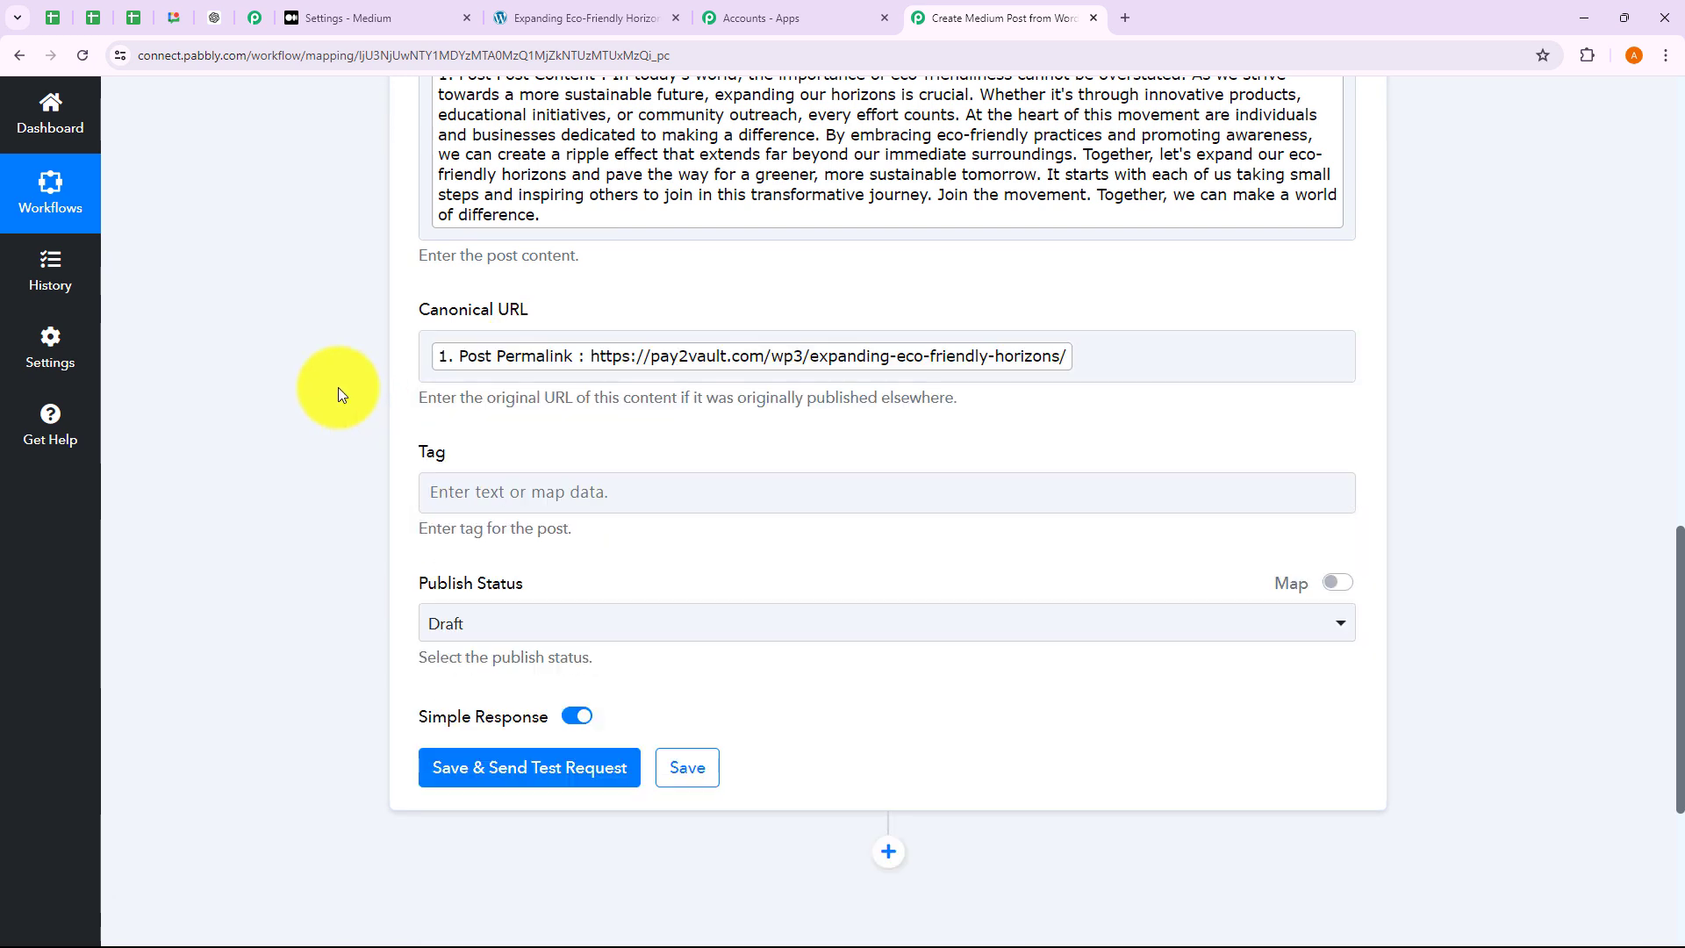
Leave the Tag field empty and set the Medium post's publish status to Public.
scroll(339, 388, down, 1)
click(583, 404)
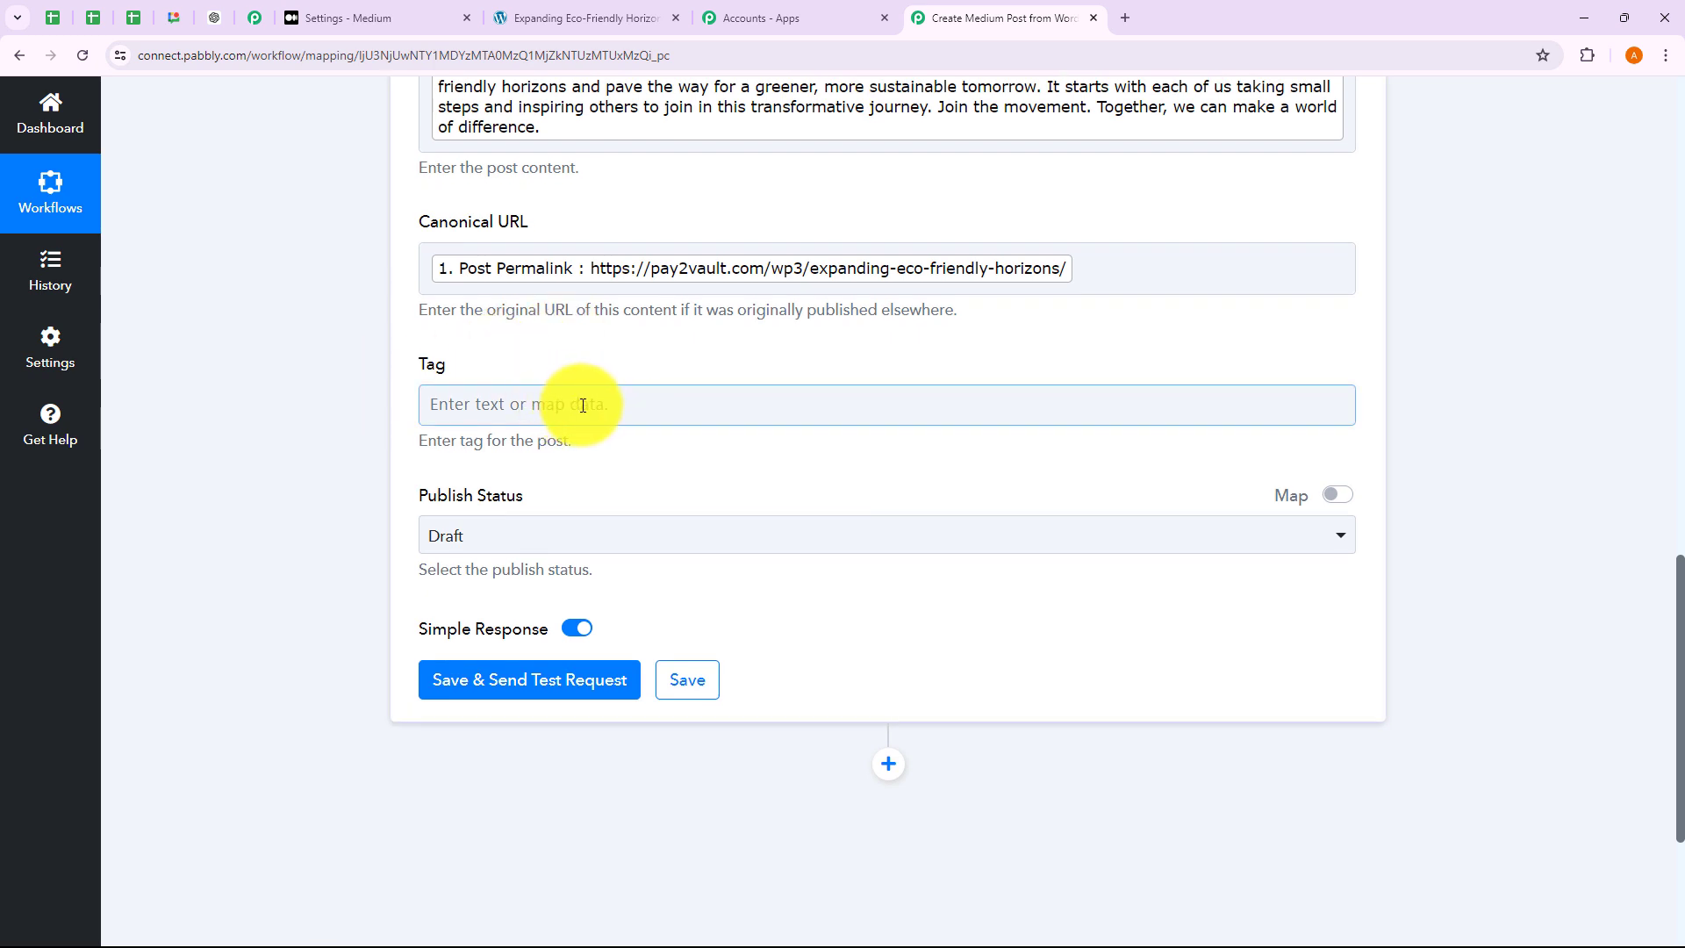
scroll(582, 404, down, 2)
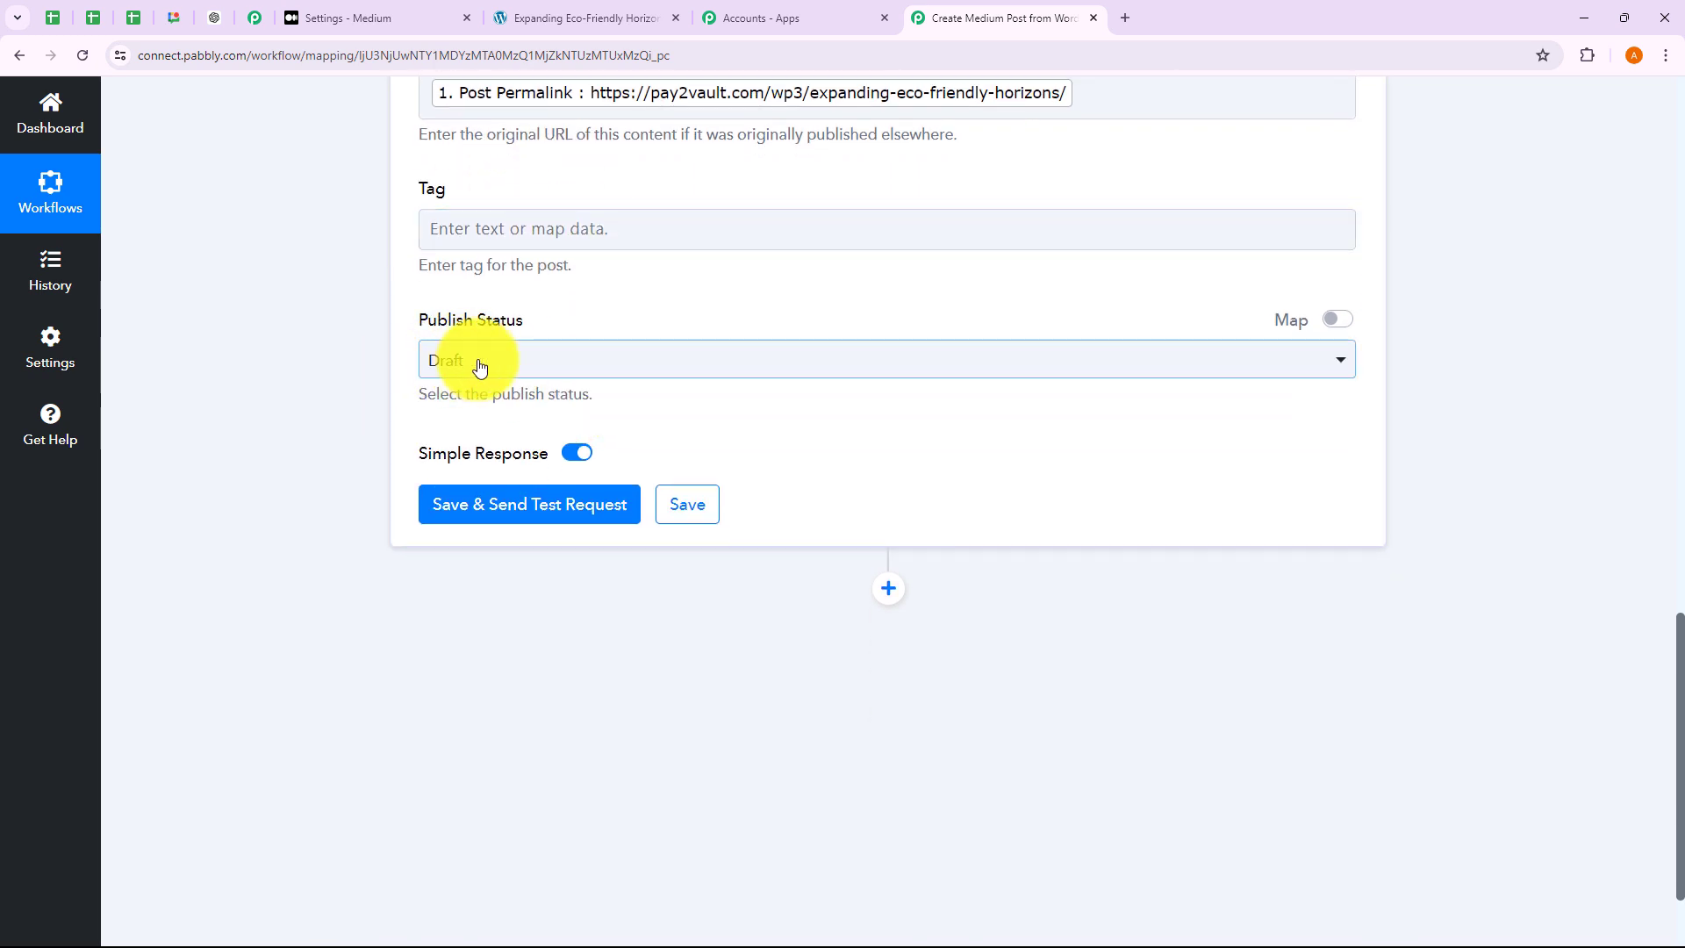
click(479, 366)
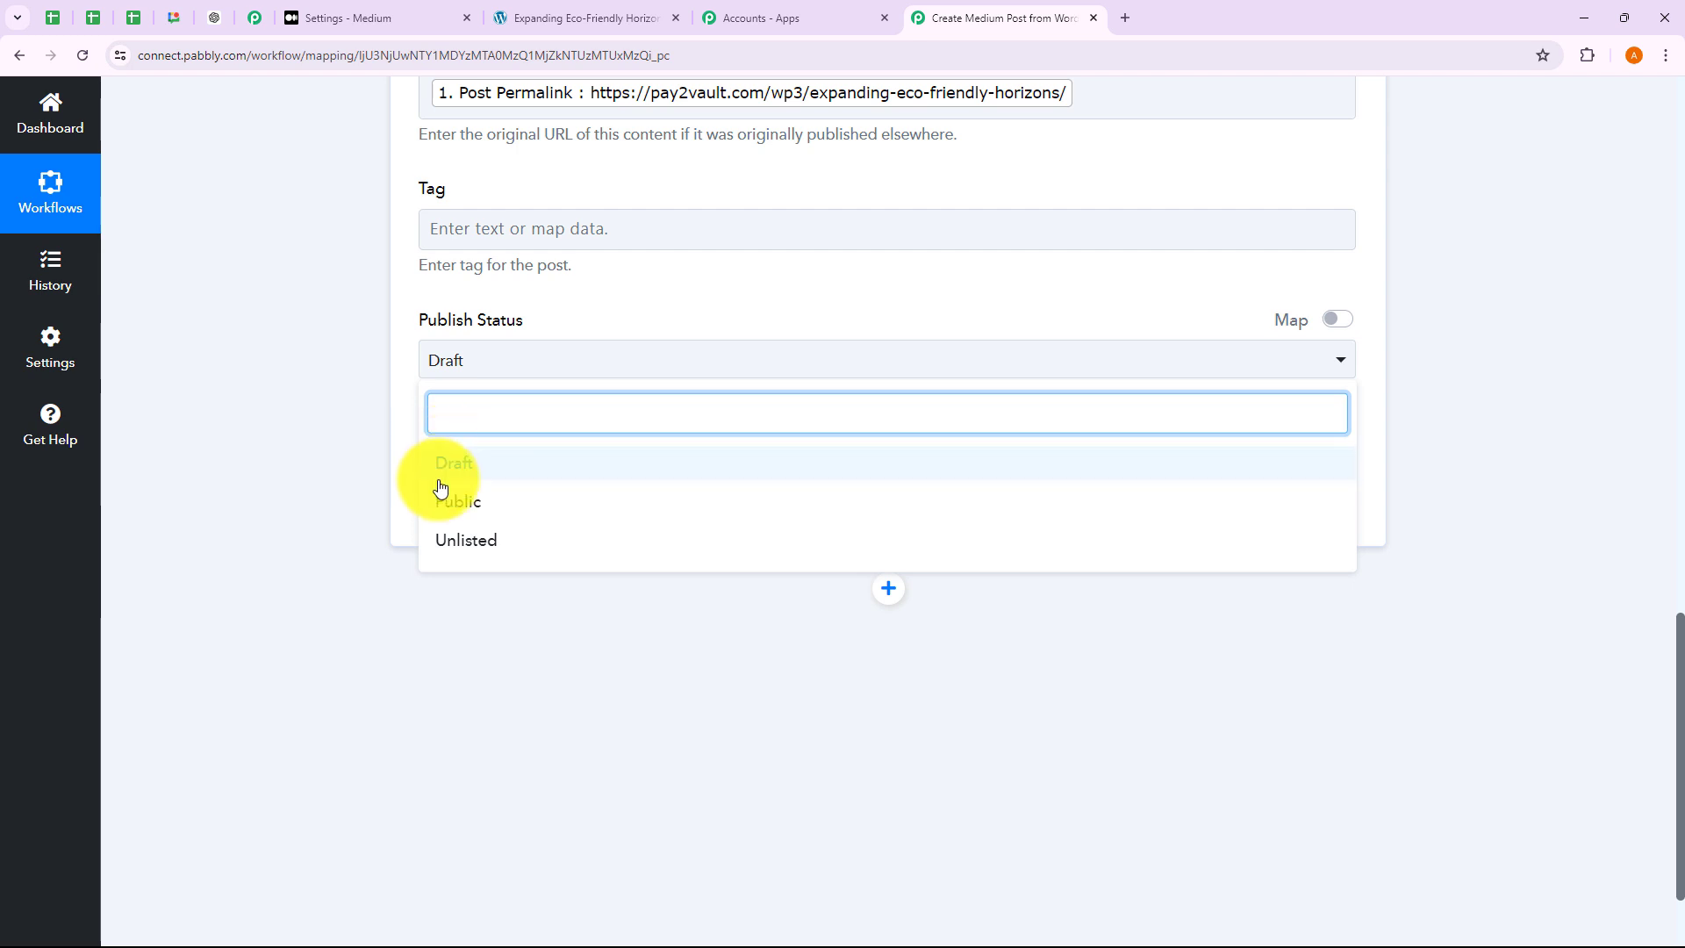
click(467, 504)
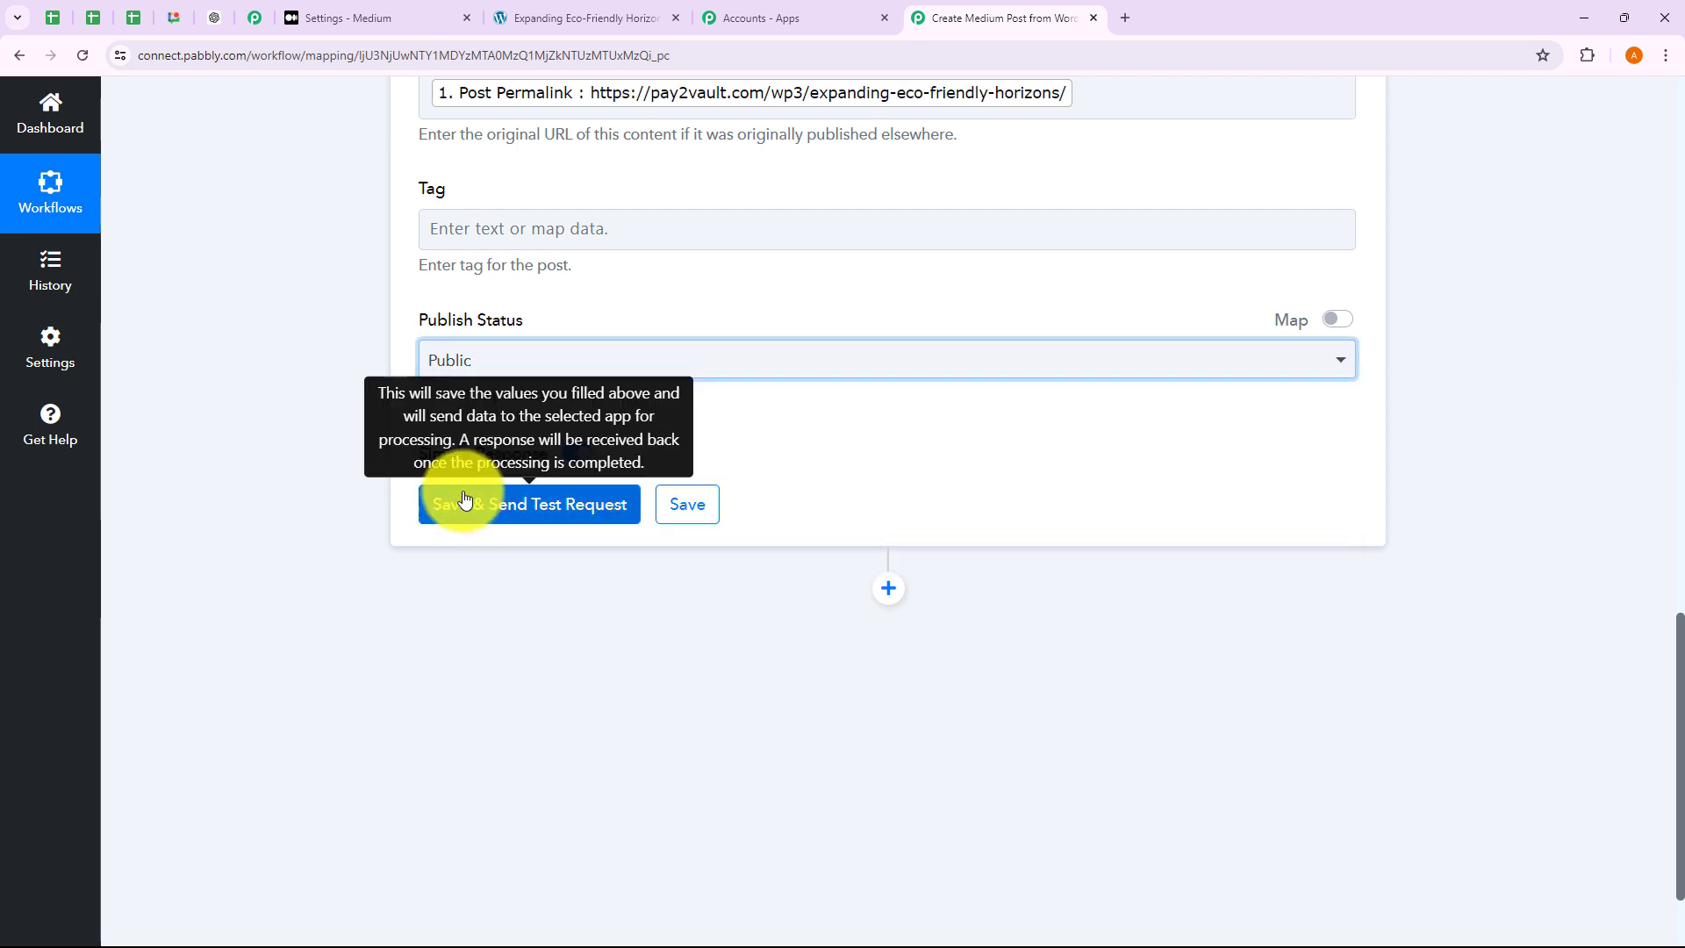
Save the Create Post action with a test request, review the response received, and collapse the Medium step.
click(497, 508)
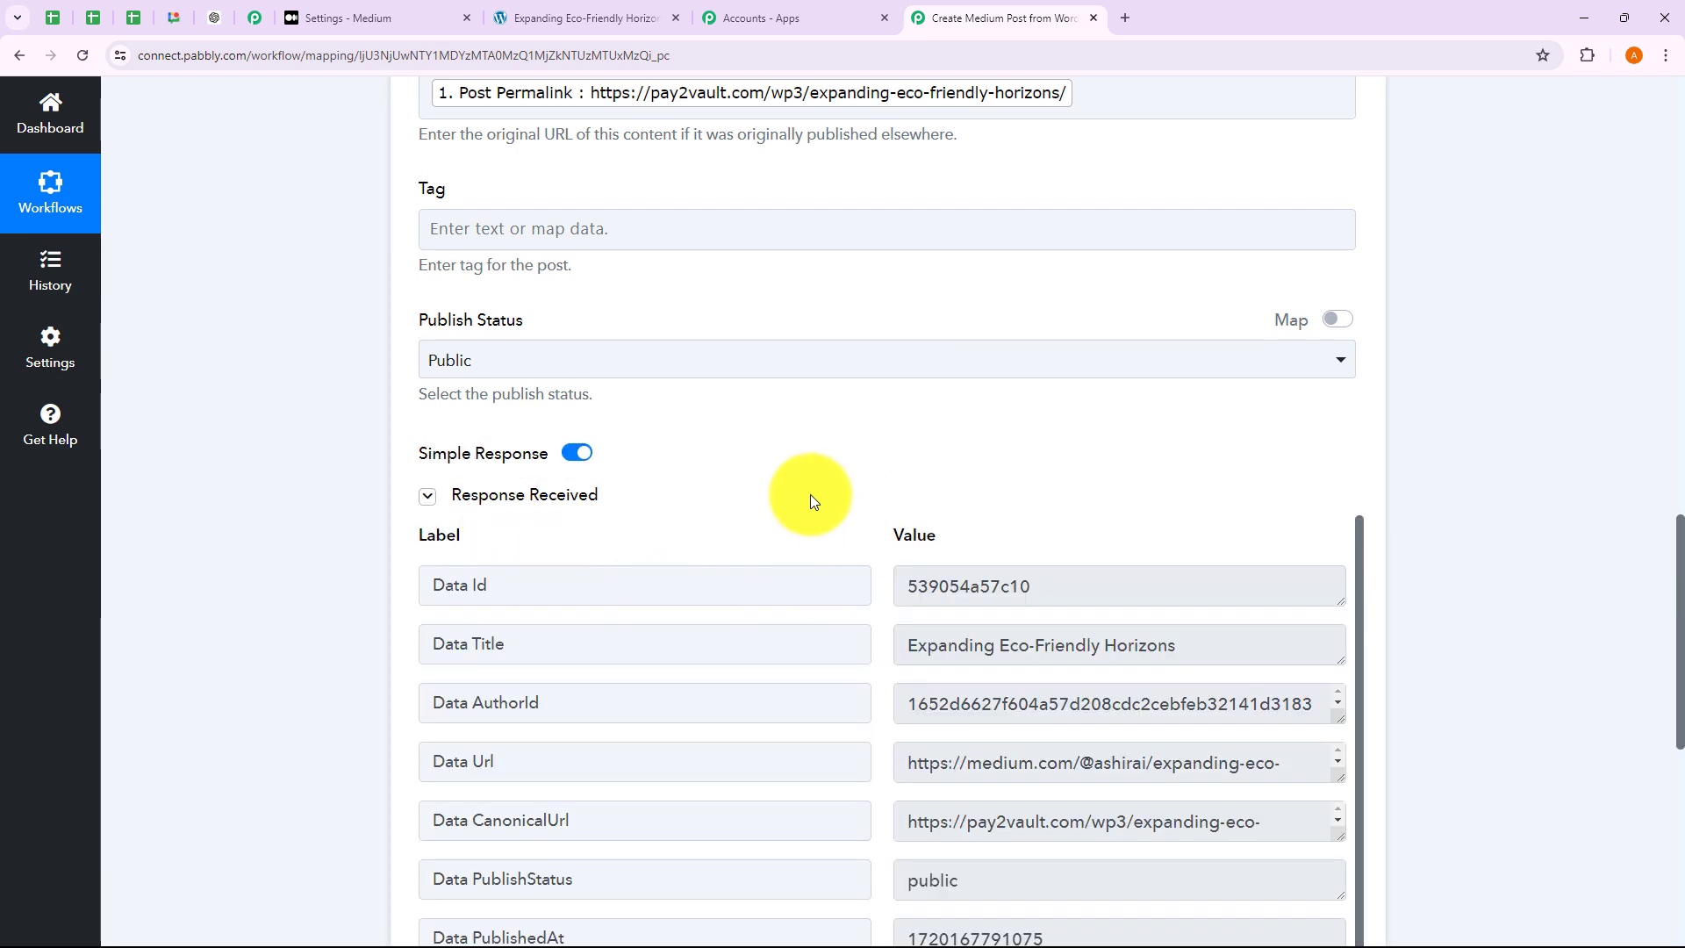
scroll(967, 562, down, 1)
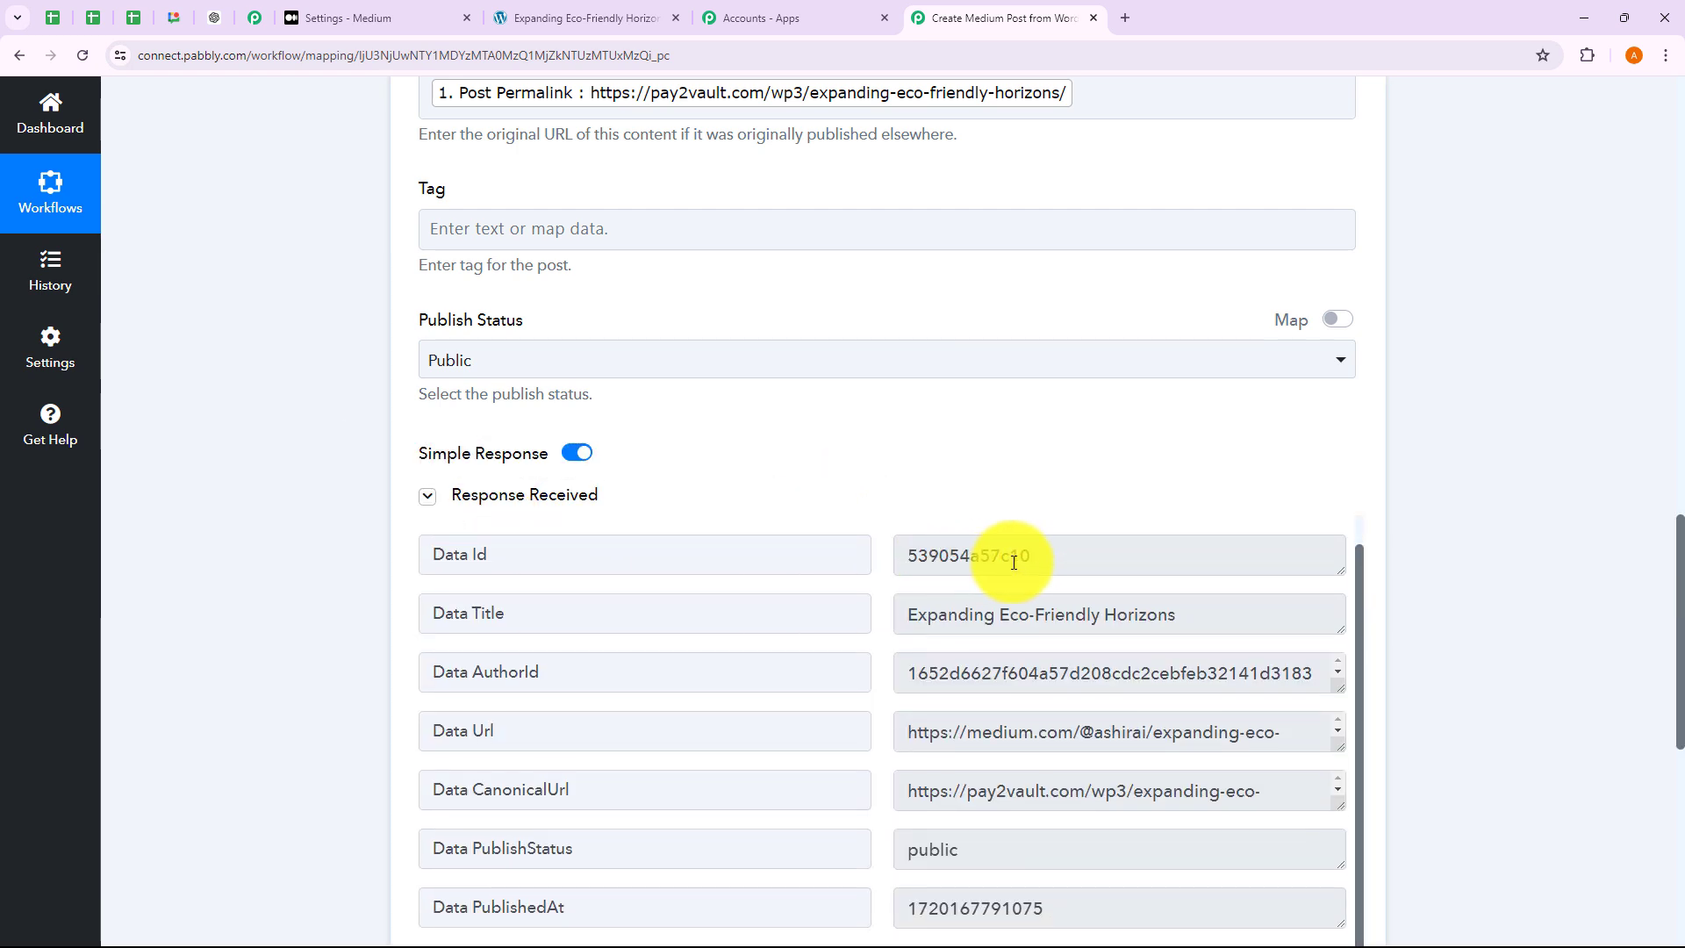
scroll(1008, 557, down, 2)
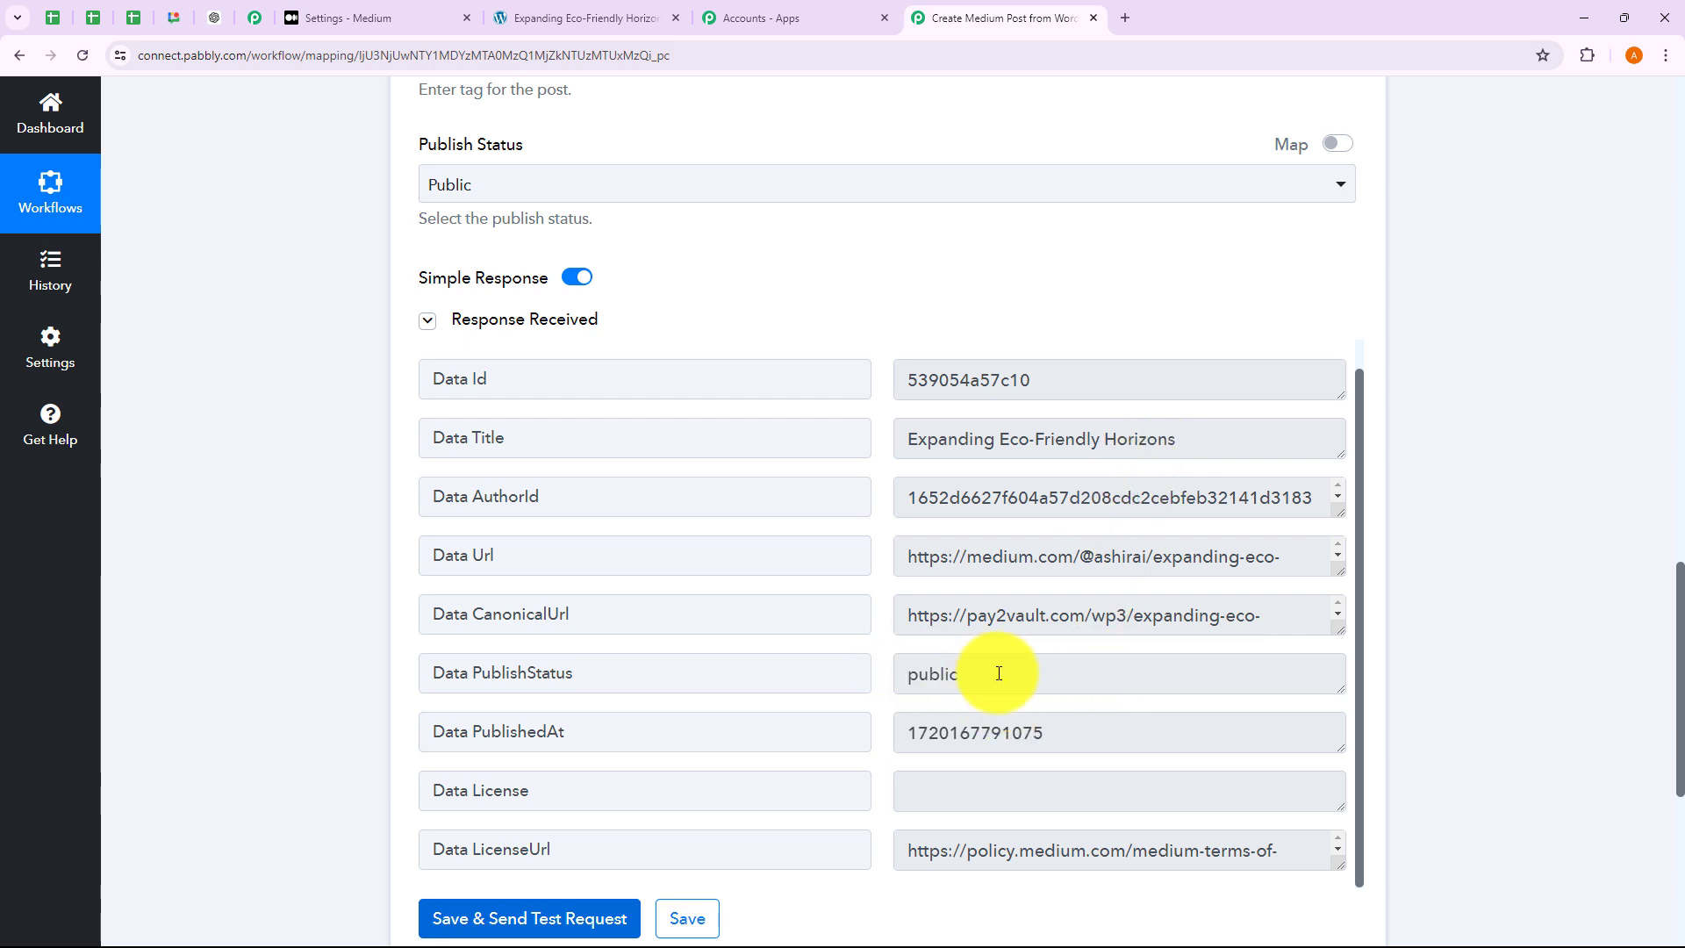
scroll(999, 673, down, 3)
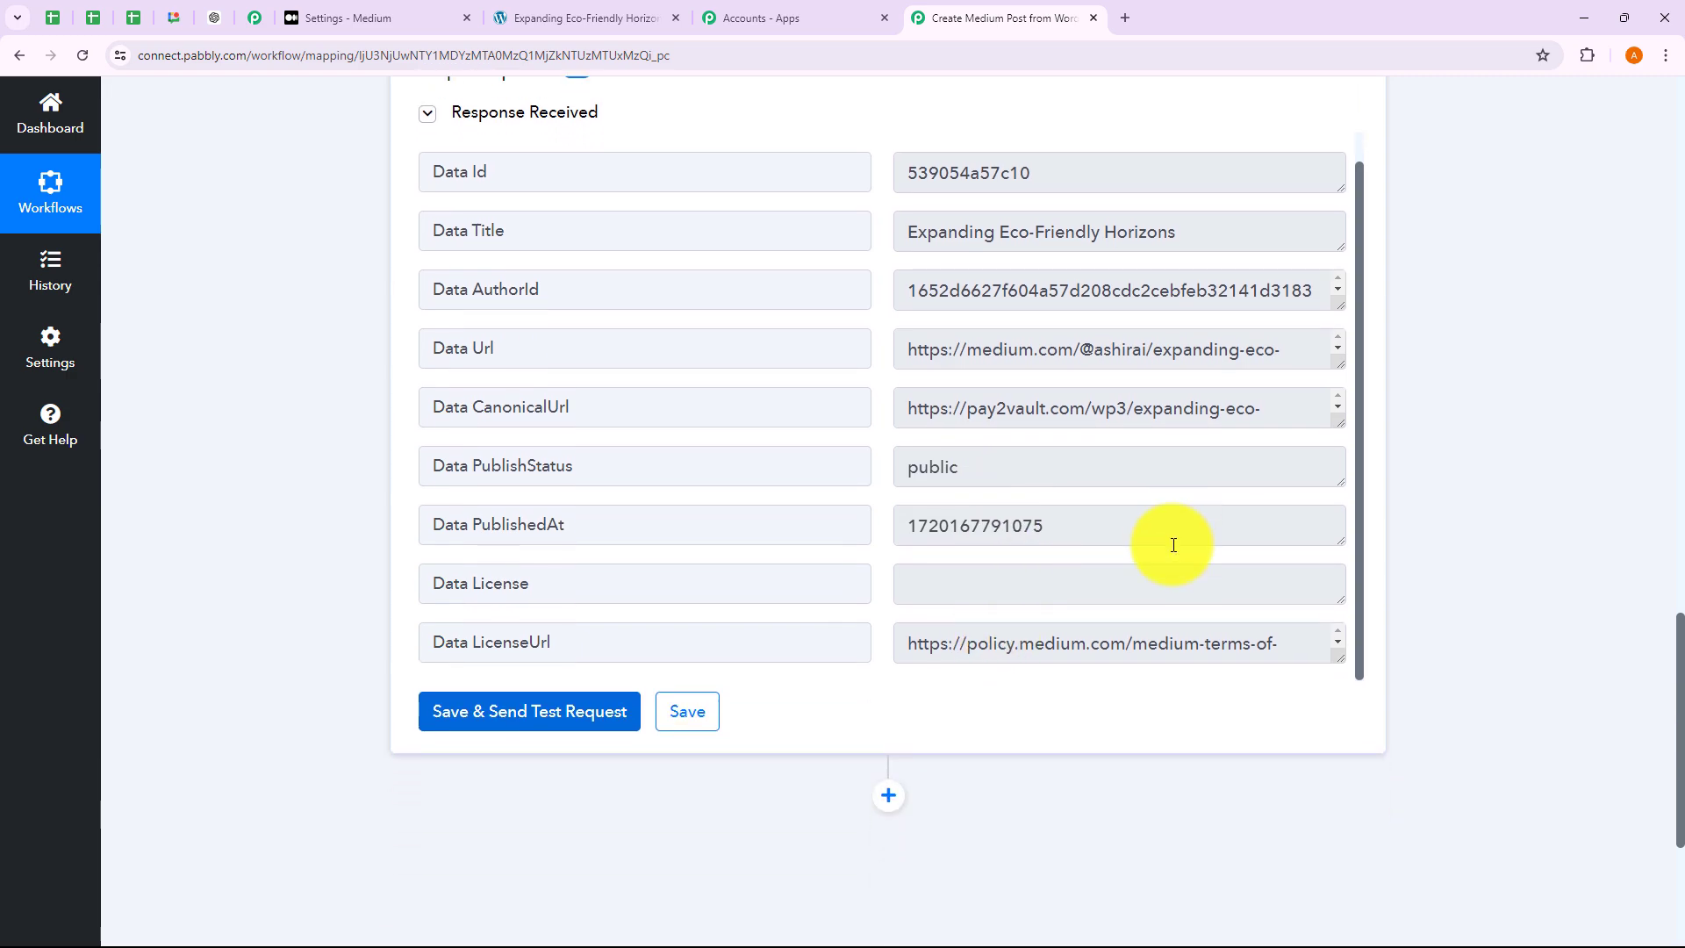
scroll(1415, 543, up, 15)
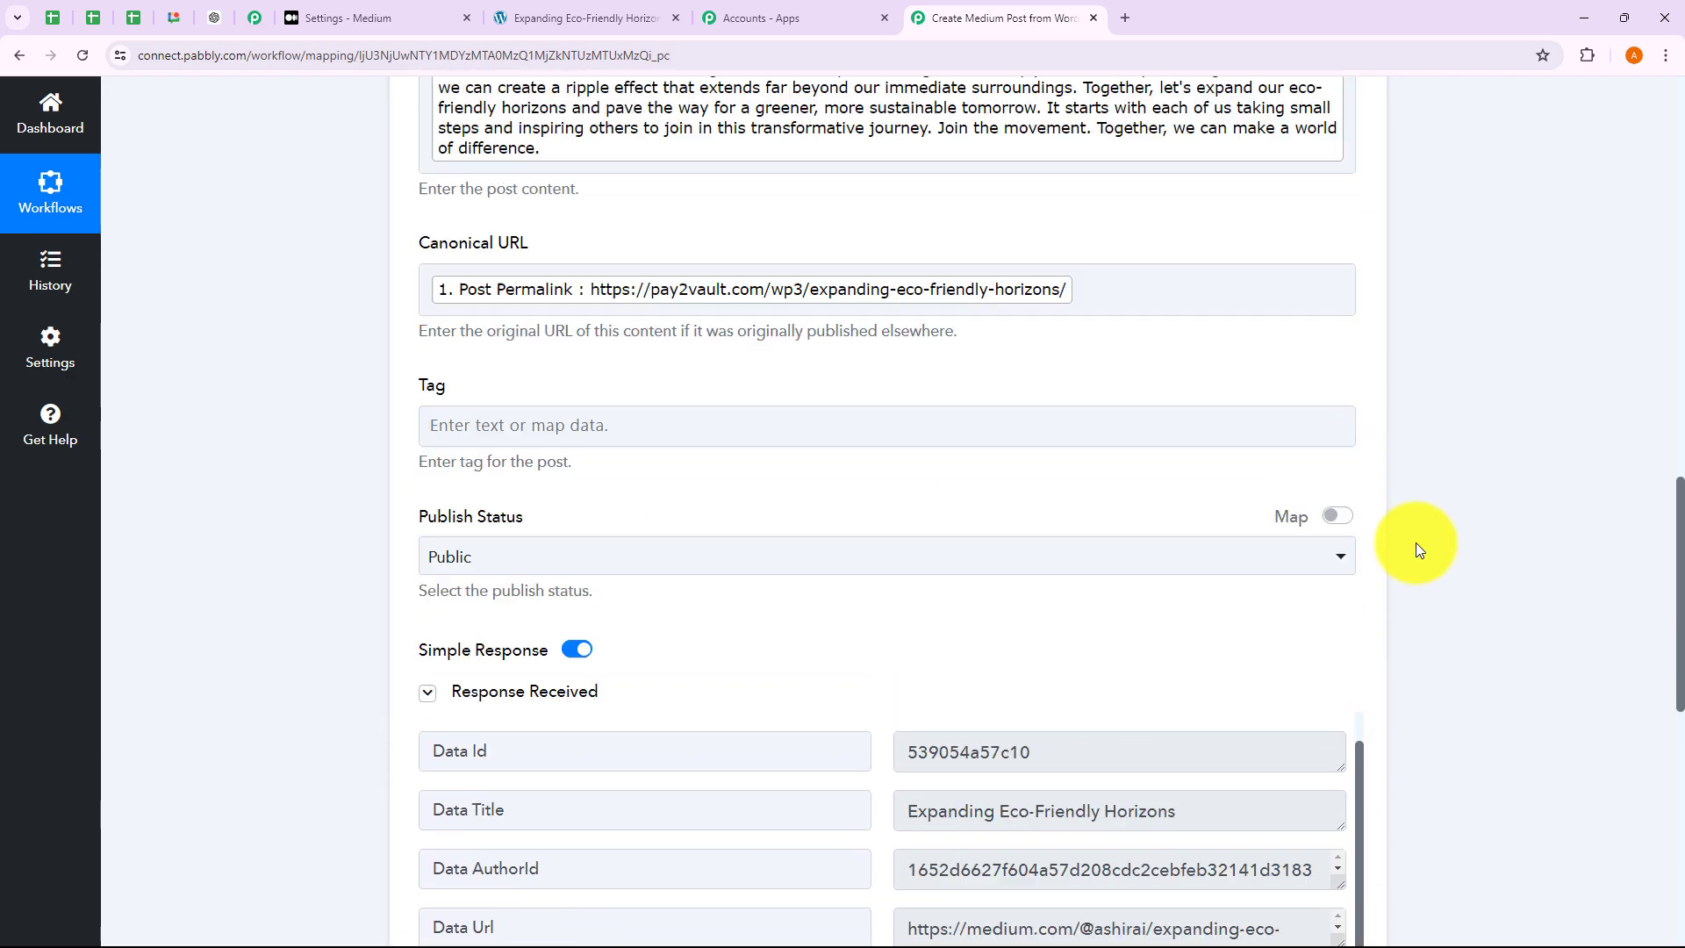
scroll(1415, 542, up, 7)
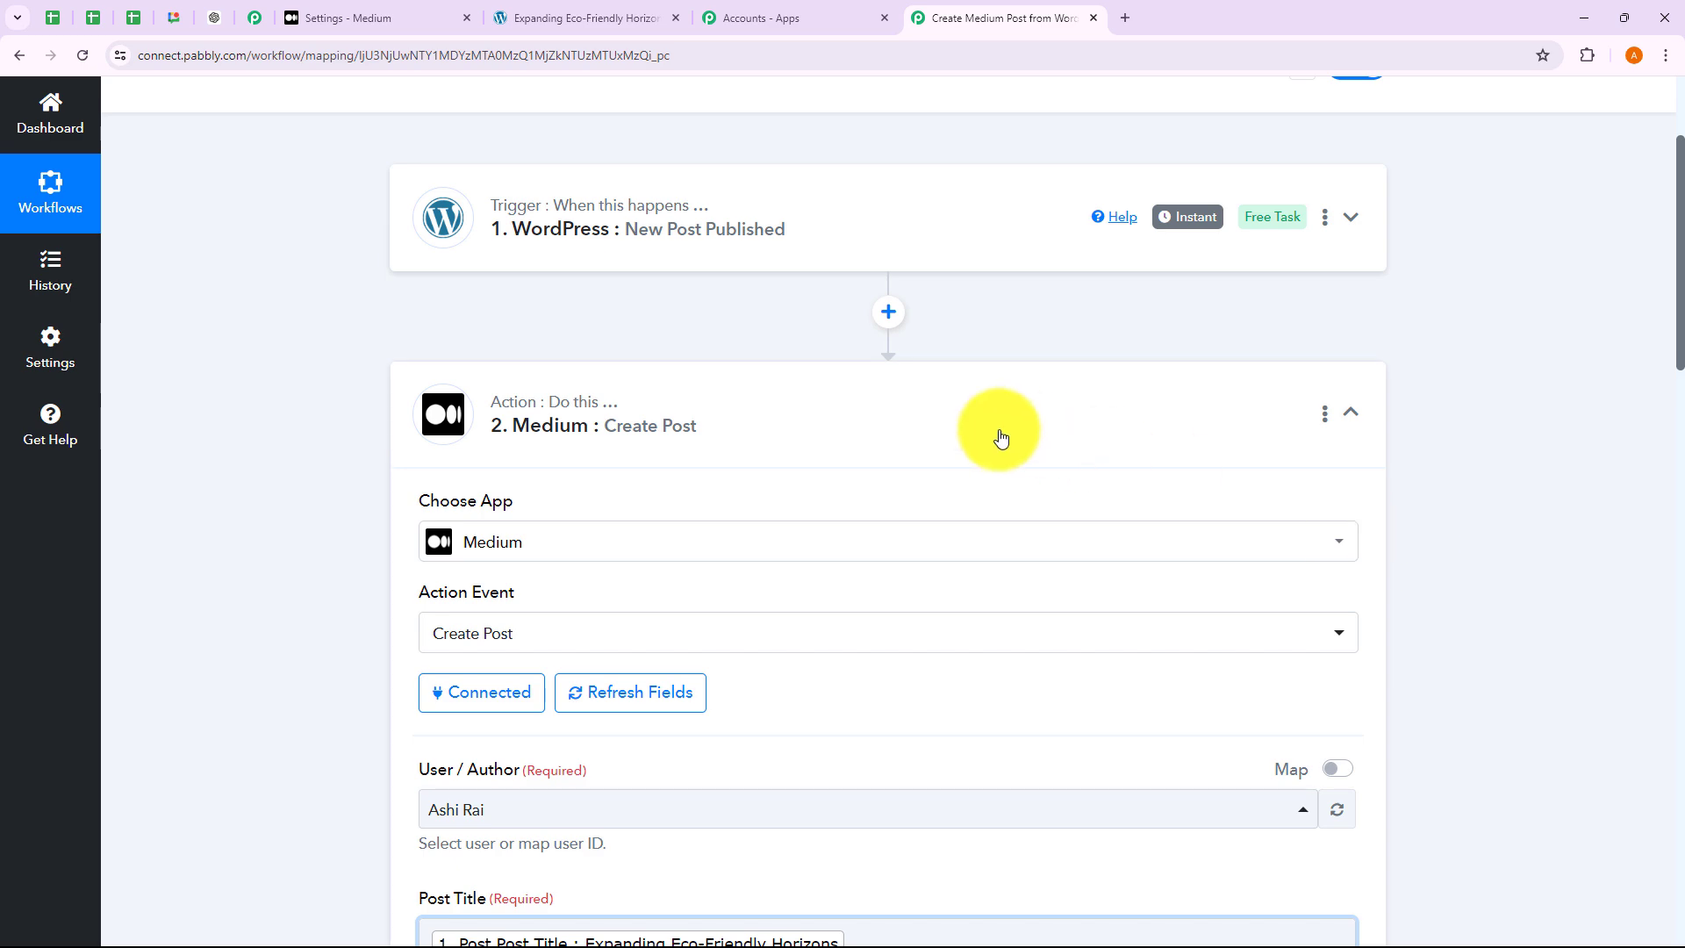
click(1001, 436)
Switch to Medium and open the new post "Expanding Eco-Friendly Horizons" from the profile to check its content.
click(377, 20)
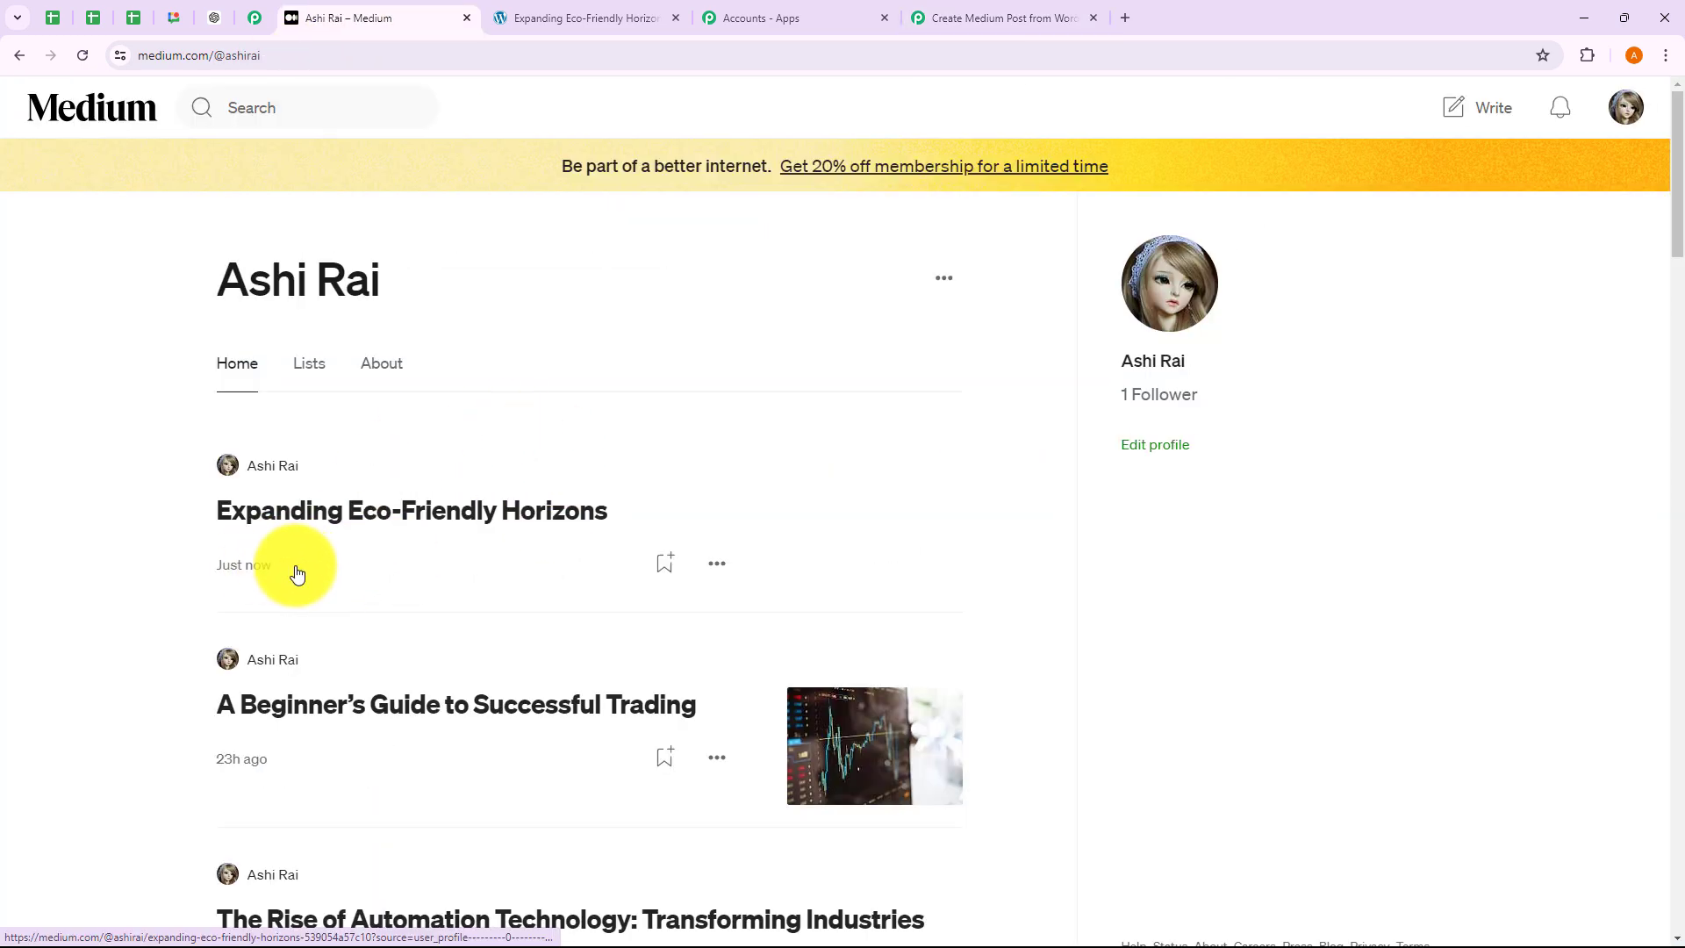
click(385, 525)
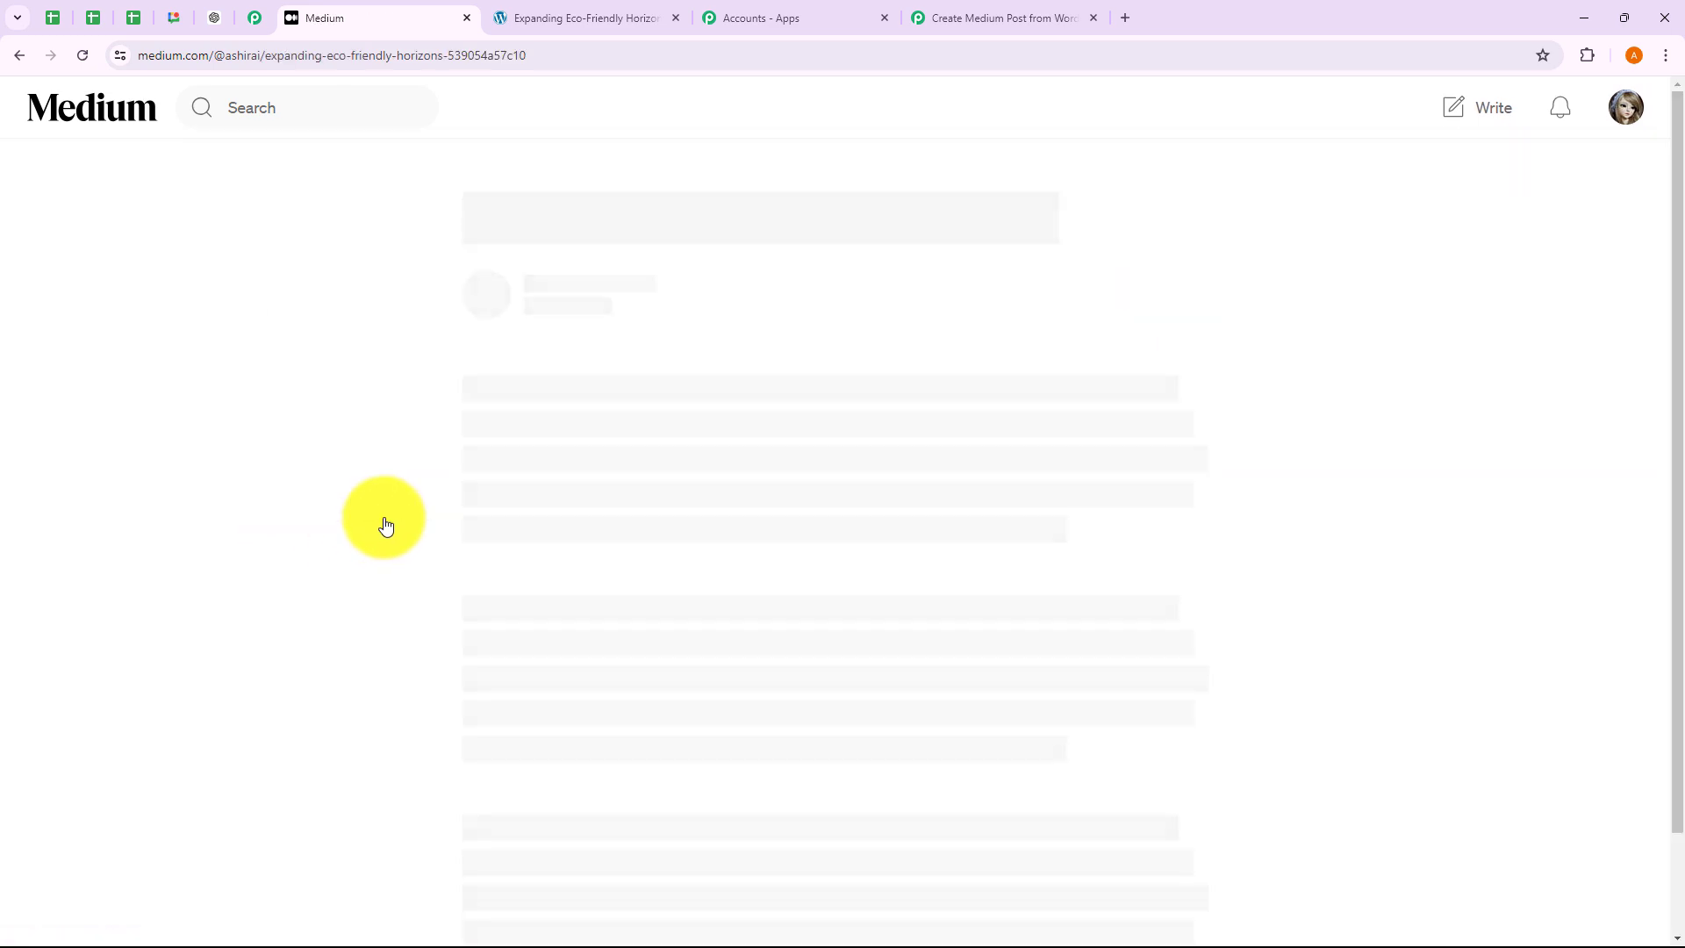
scroll(707, 687, down, 2)
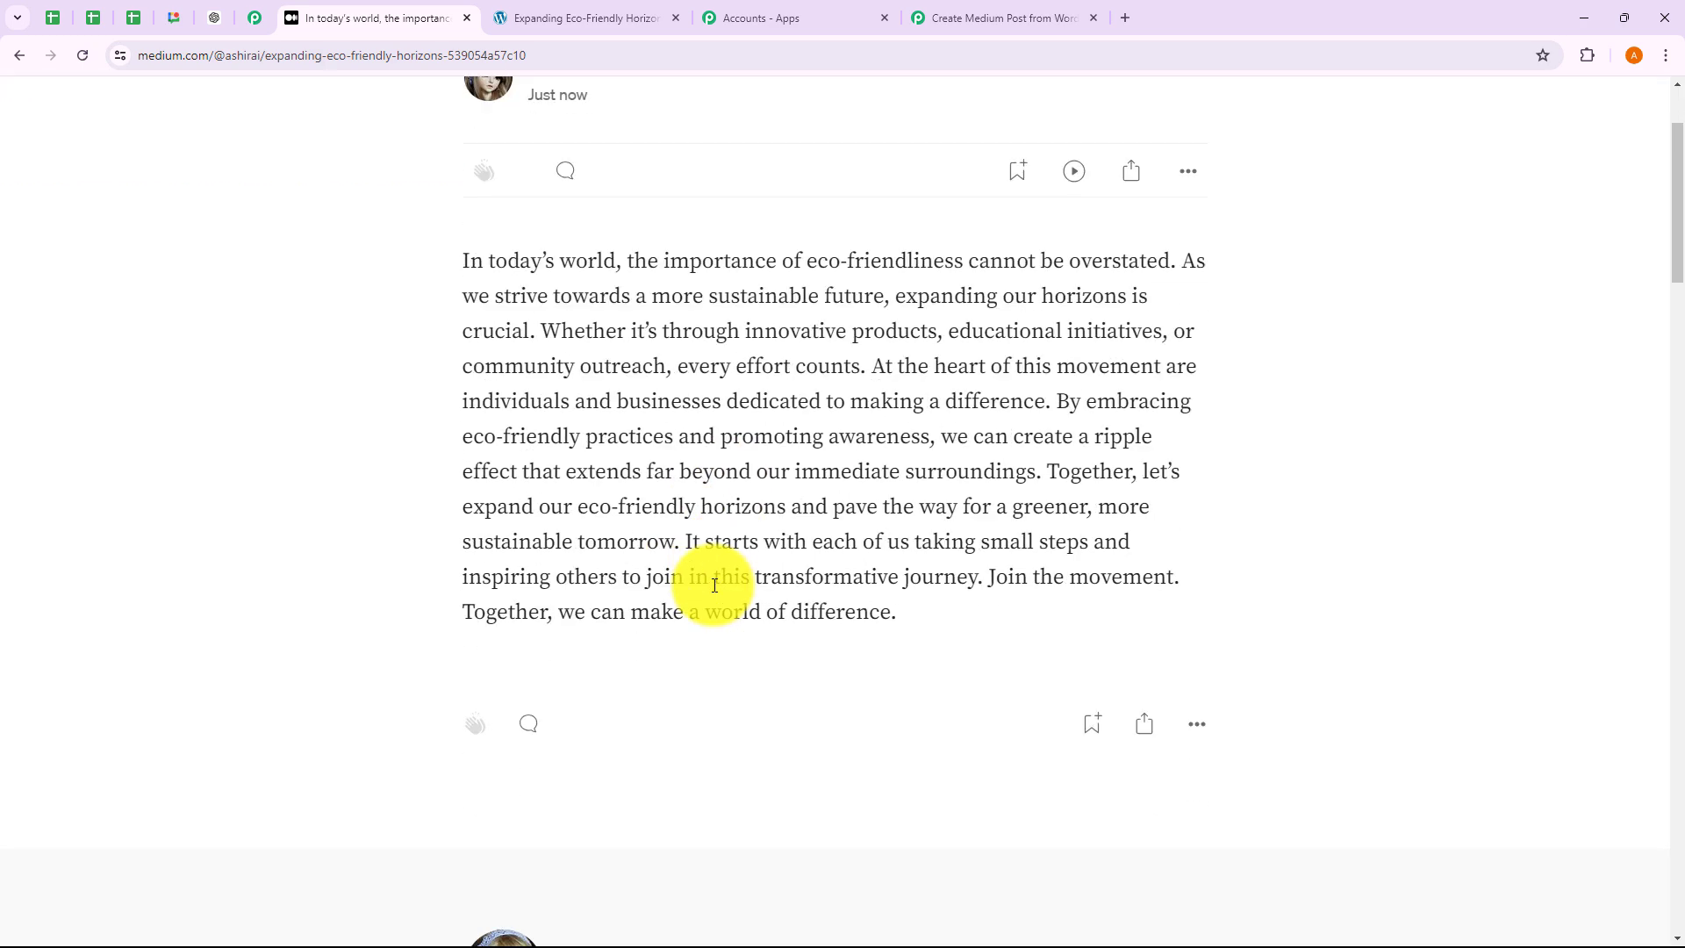
scroll(711, 593, up, 2)
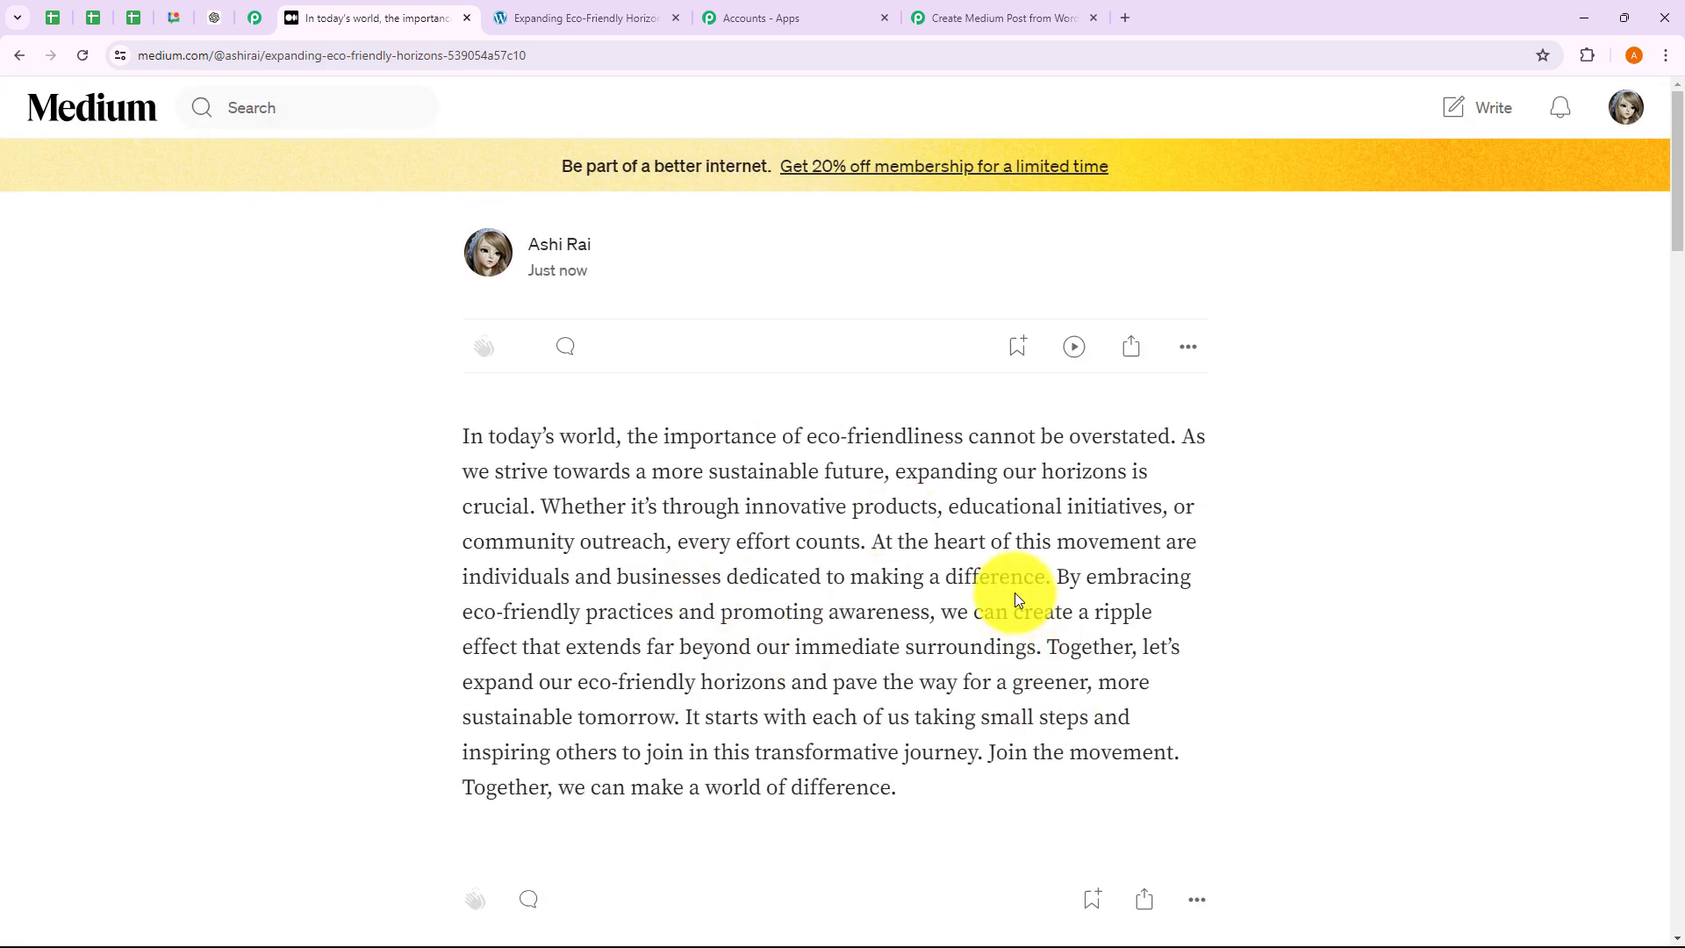
Return to the Create Medium Post from WordPress workflow in Pabbly Connect and close the unneeded Accounts - Apps page.
click(993, 25)
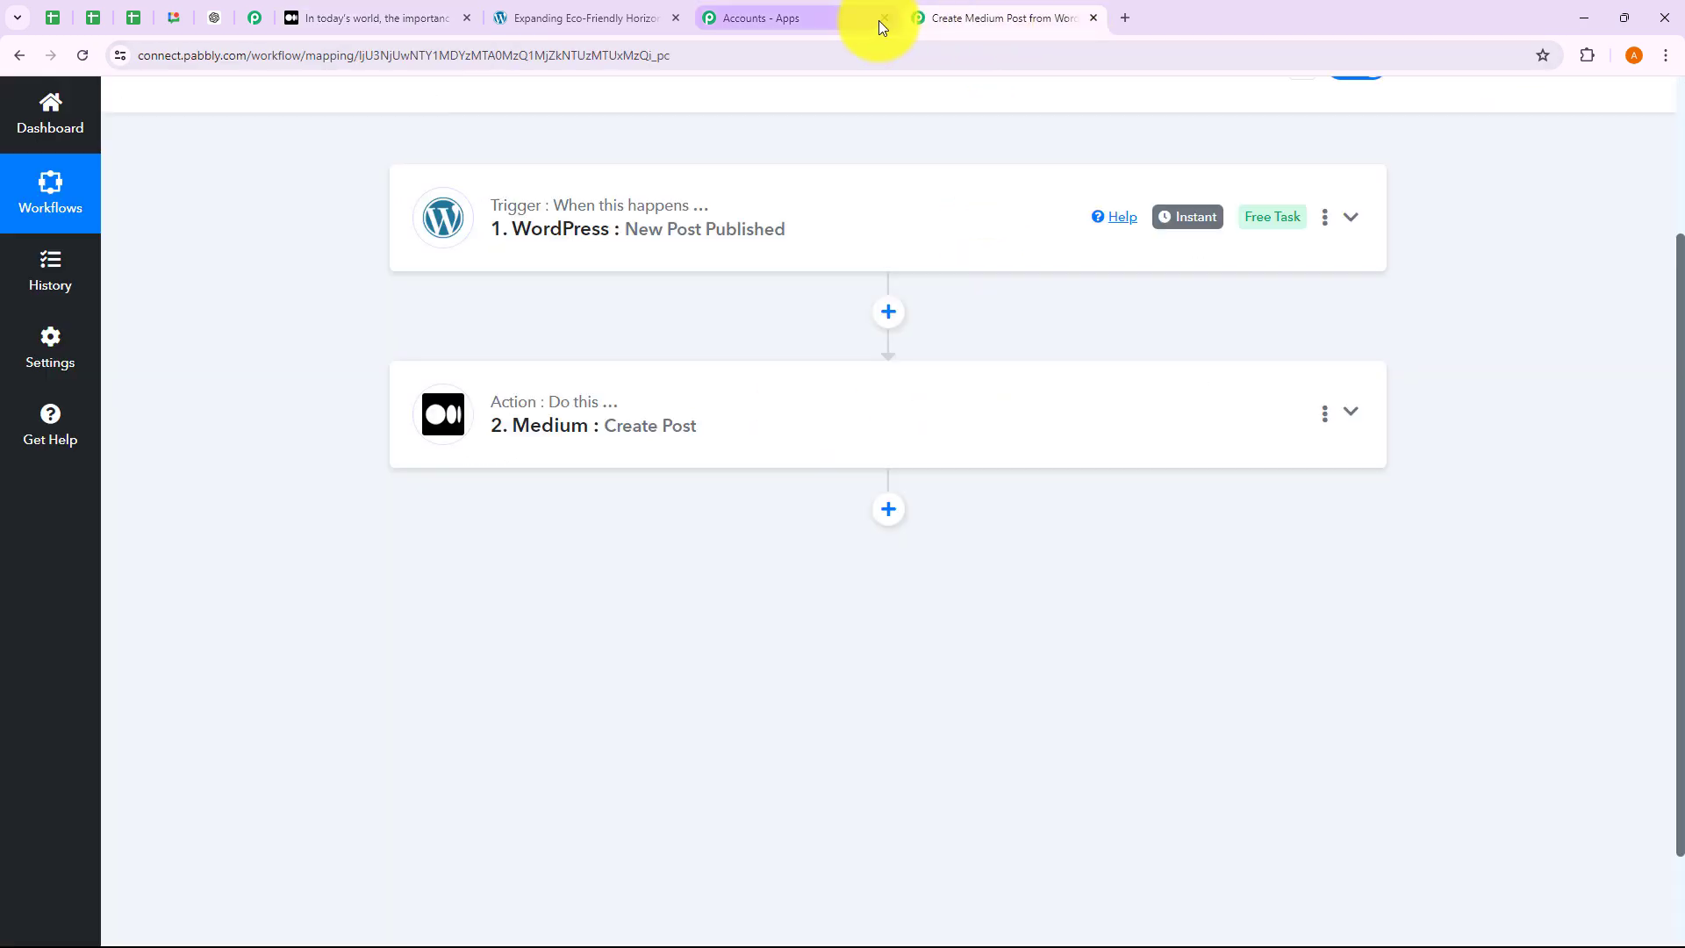
click(883, 19)
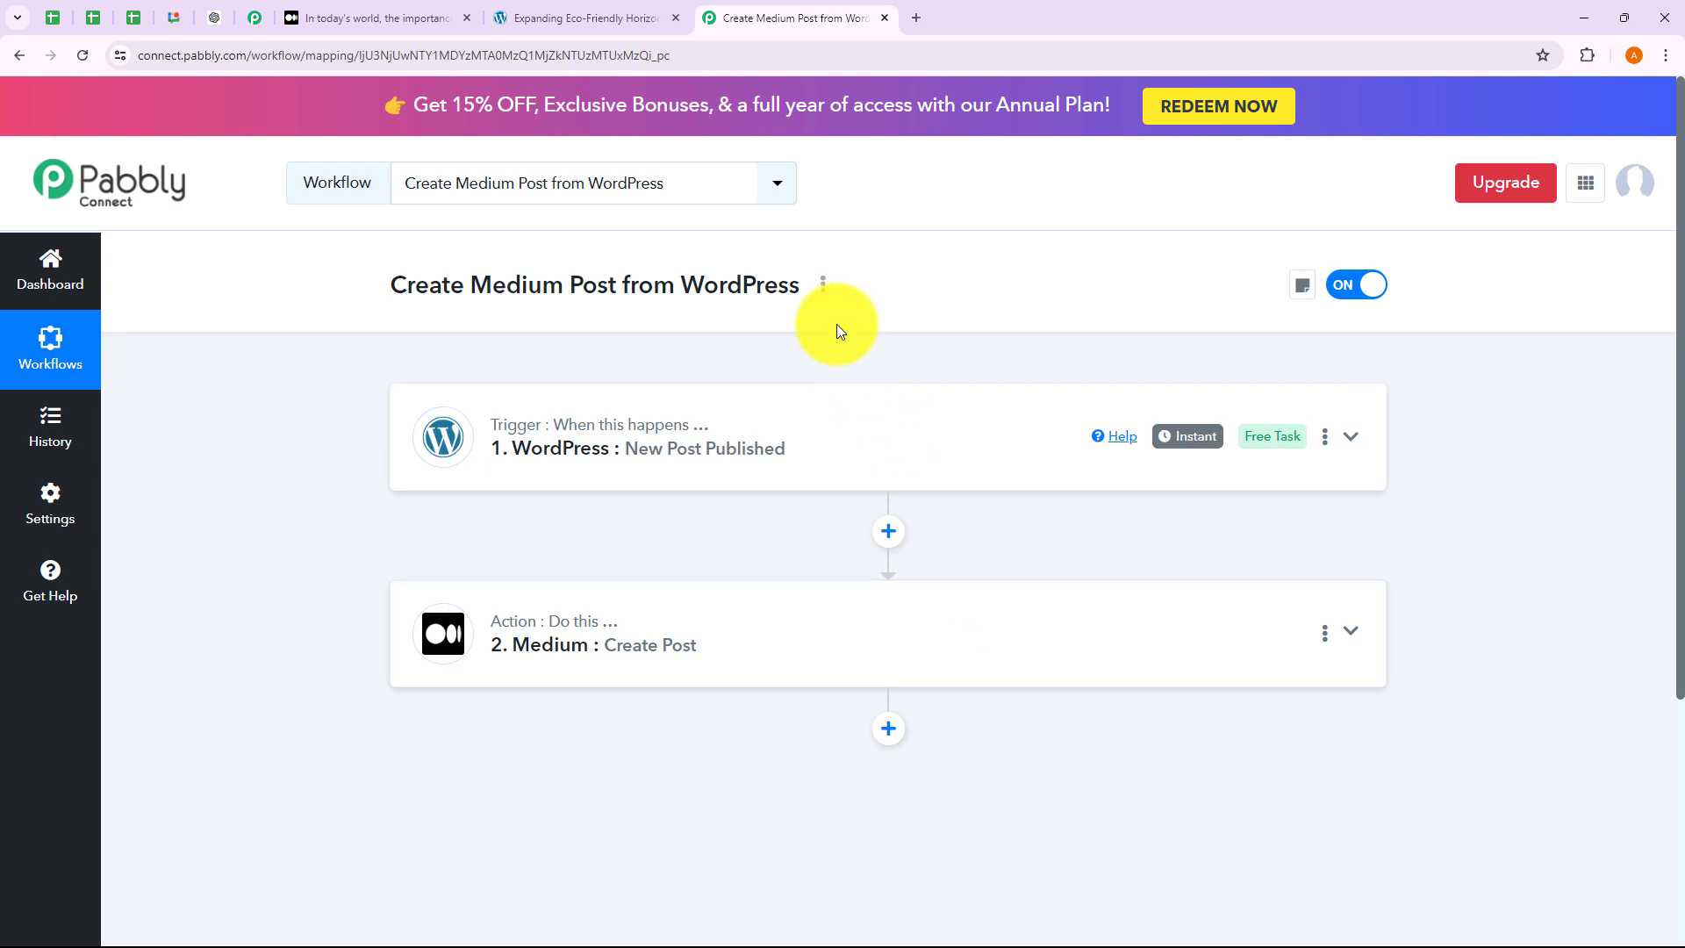
Open the workflow's share options, highlight the share link to examine it, and close the Share Workflow dialog.
click(824, 290)
click(654, 414)
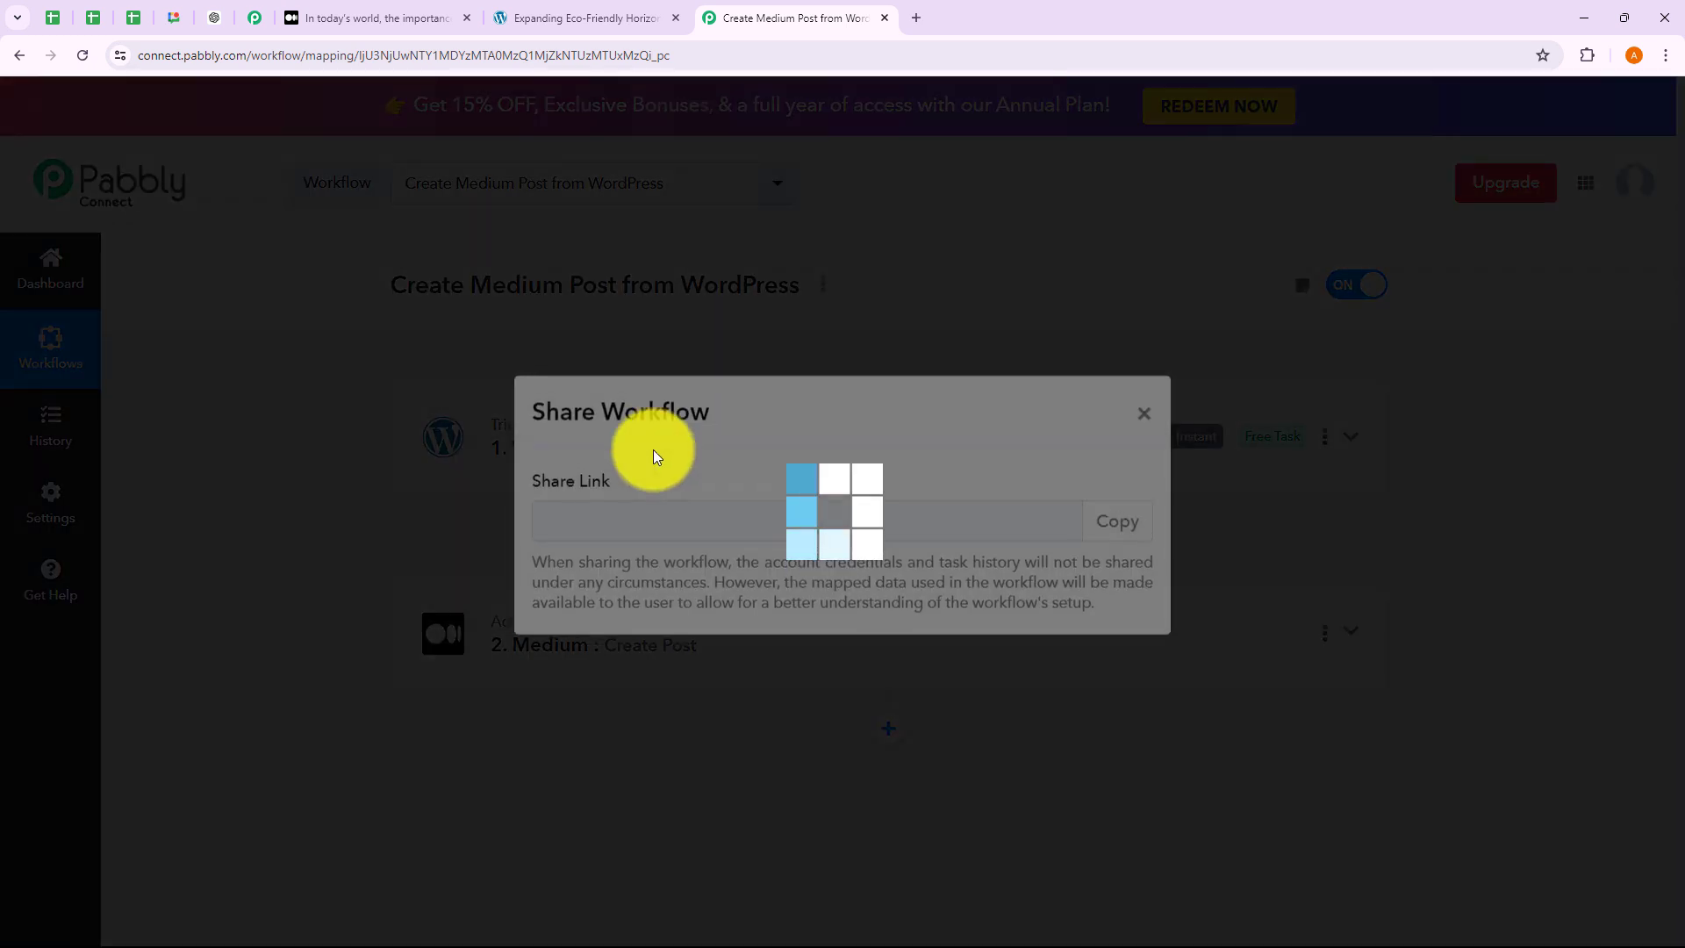
drag(603, 530, 1118, 553)
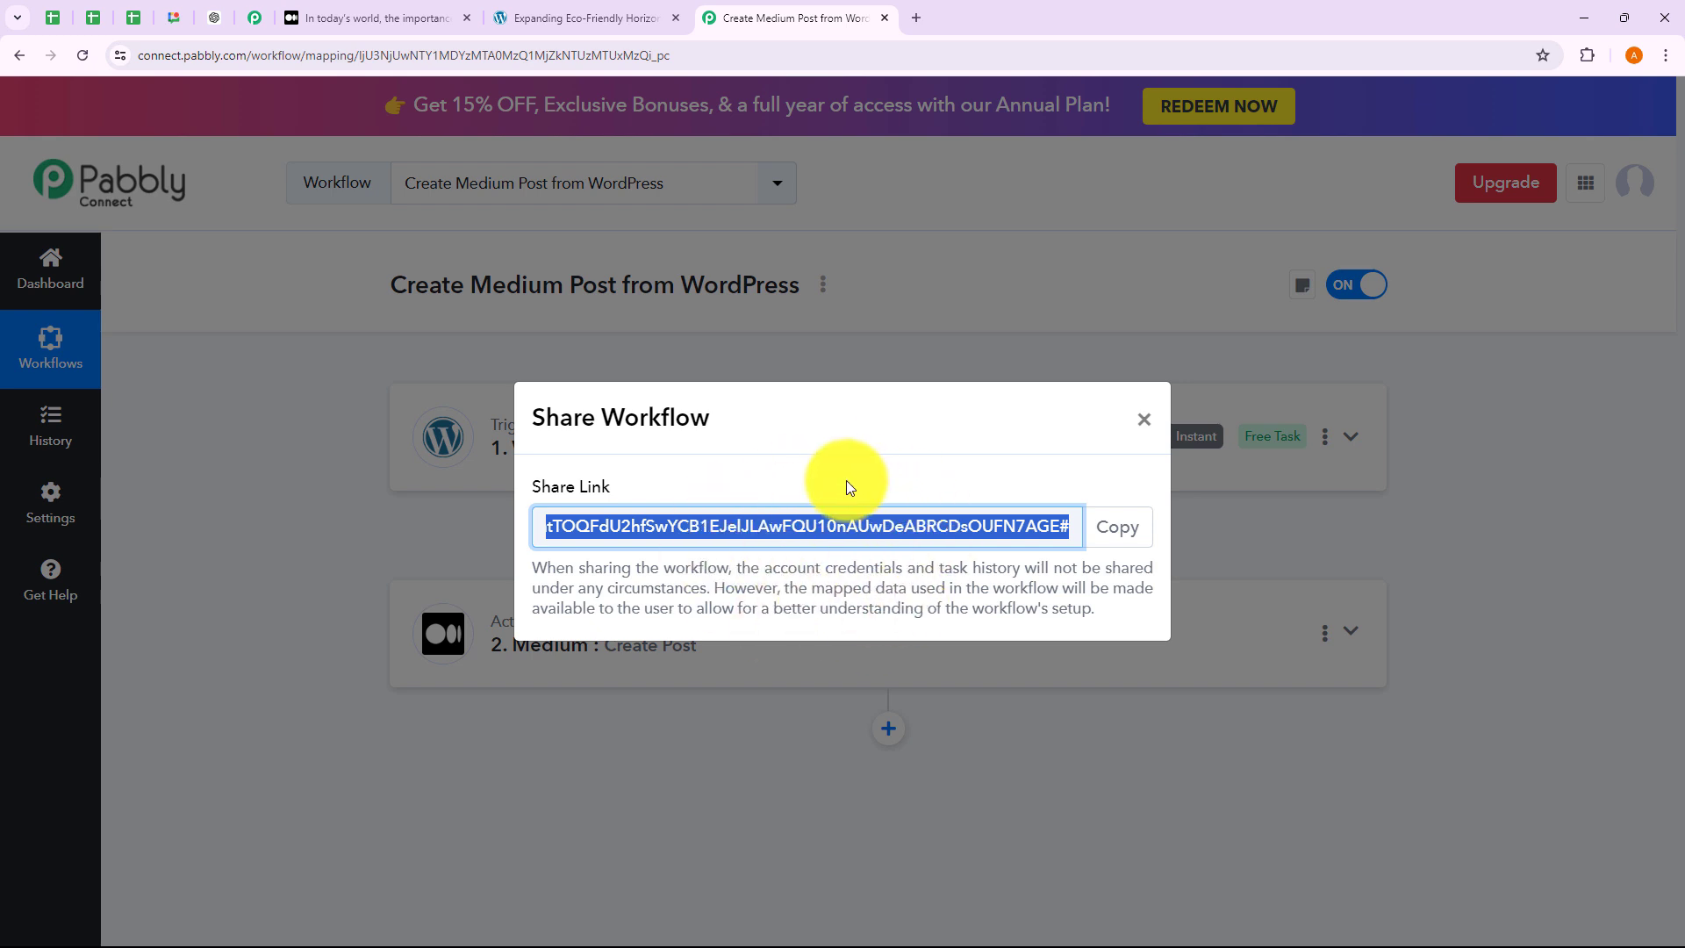
click(1143, 420)
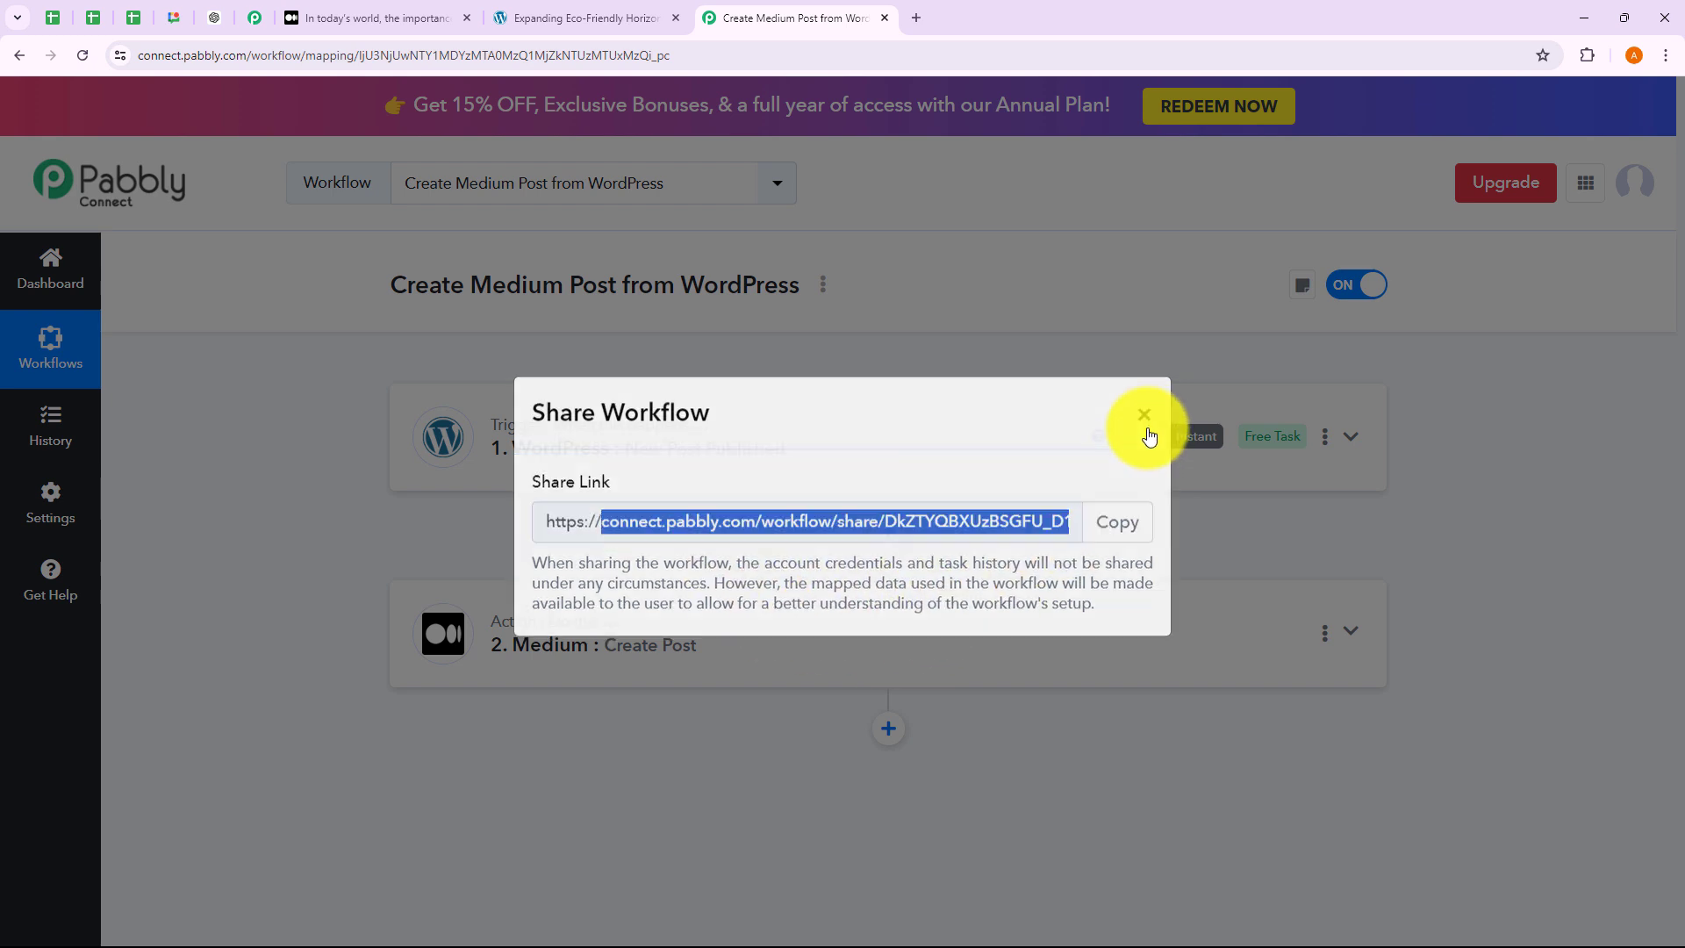